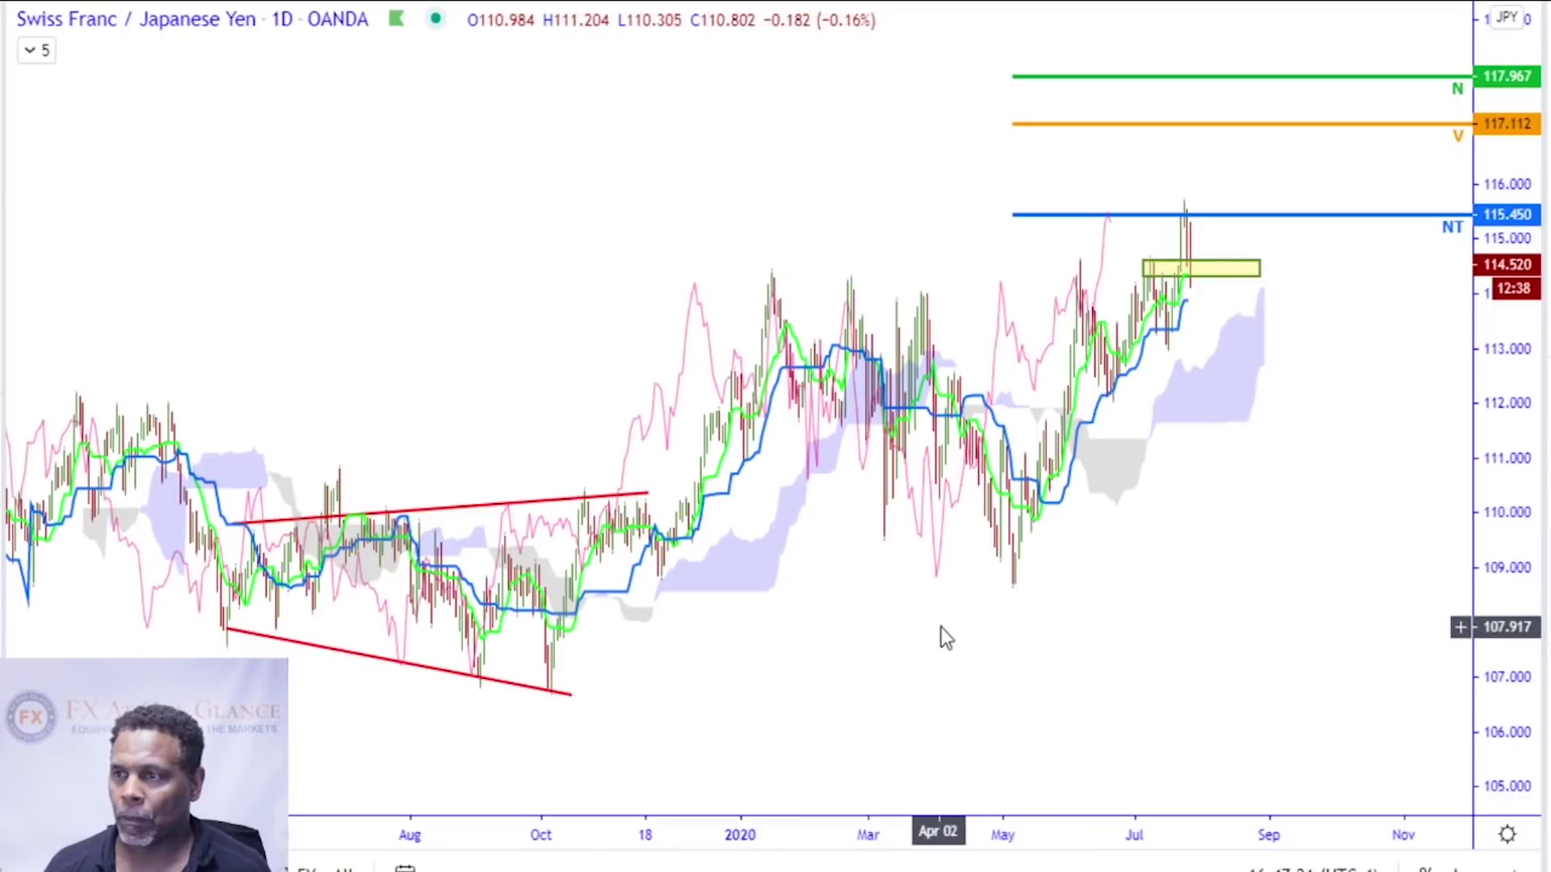
Examine the daily price swings since 2018, the widening pair of red trend lines and the NT, V, N and E target levels
{"action": "scroll", "coordinate": [938, 632], "scroll_direction": "down", "scroll_amount": 2}
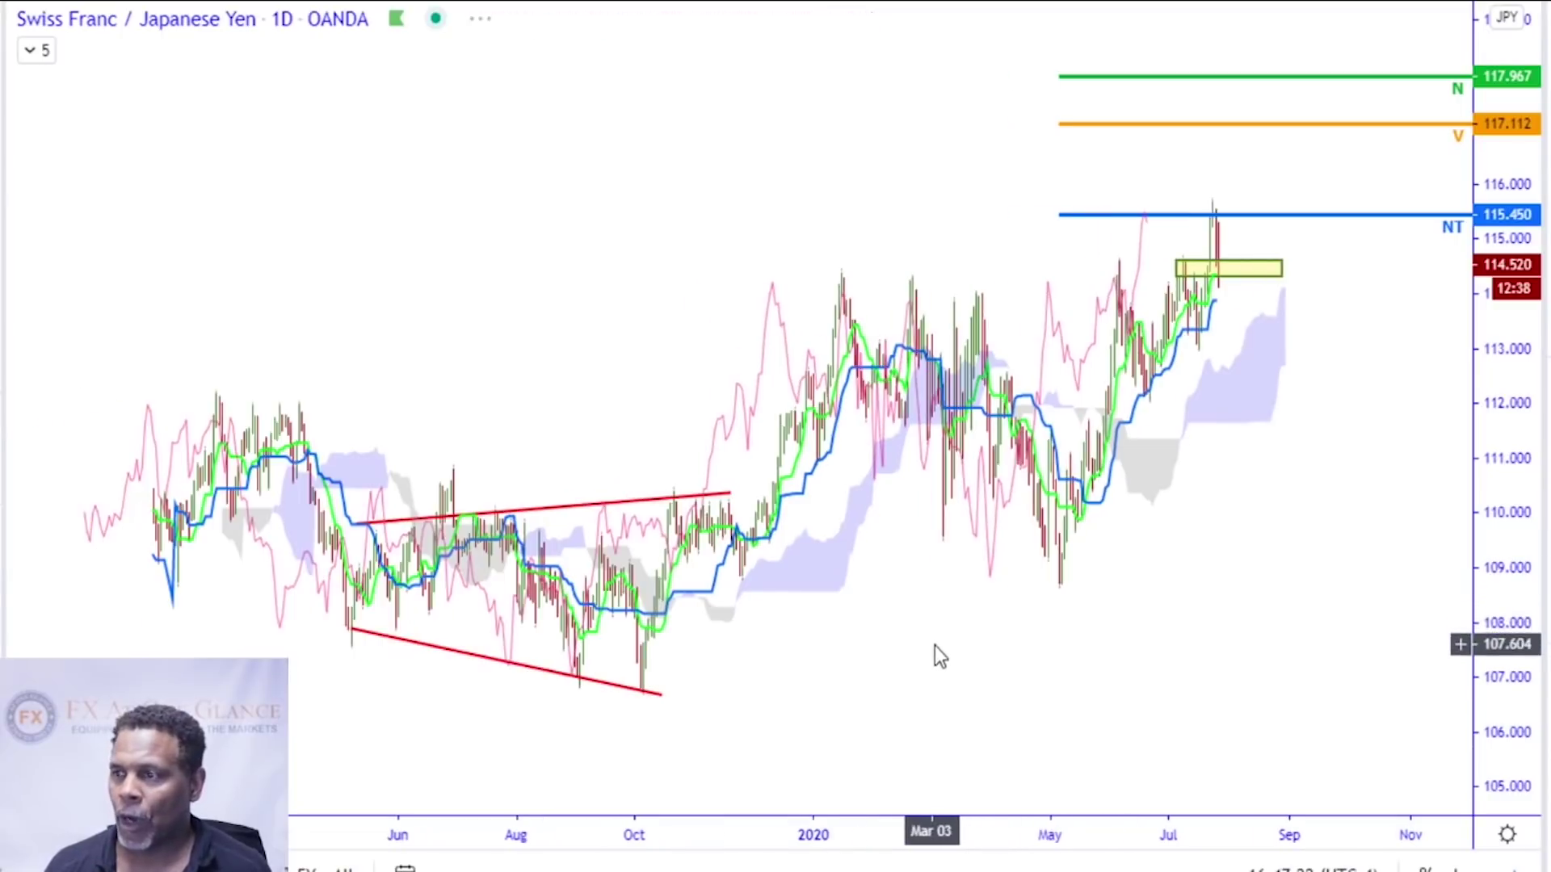
{"action": "left_click_drag", "start_coordinate": [929, 651], "coordinate": [780, 661]}
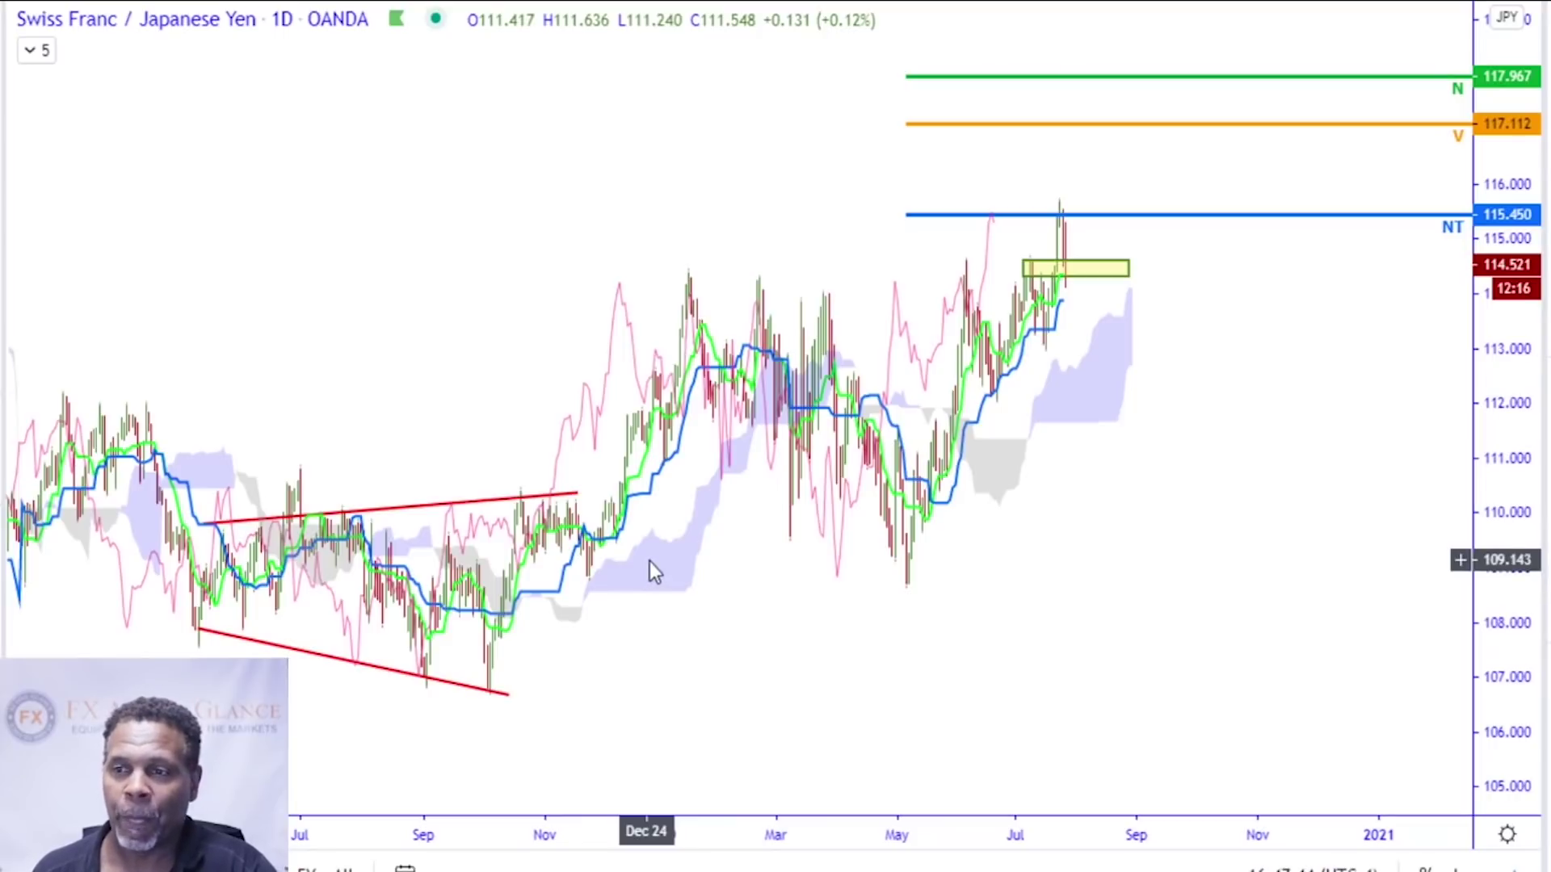
{"action": "scroll", "coordinate": [690, 575], "scroll_direction": "down", "scroll_amount": 2}
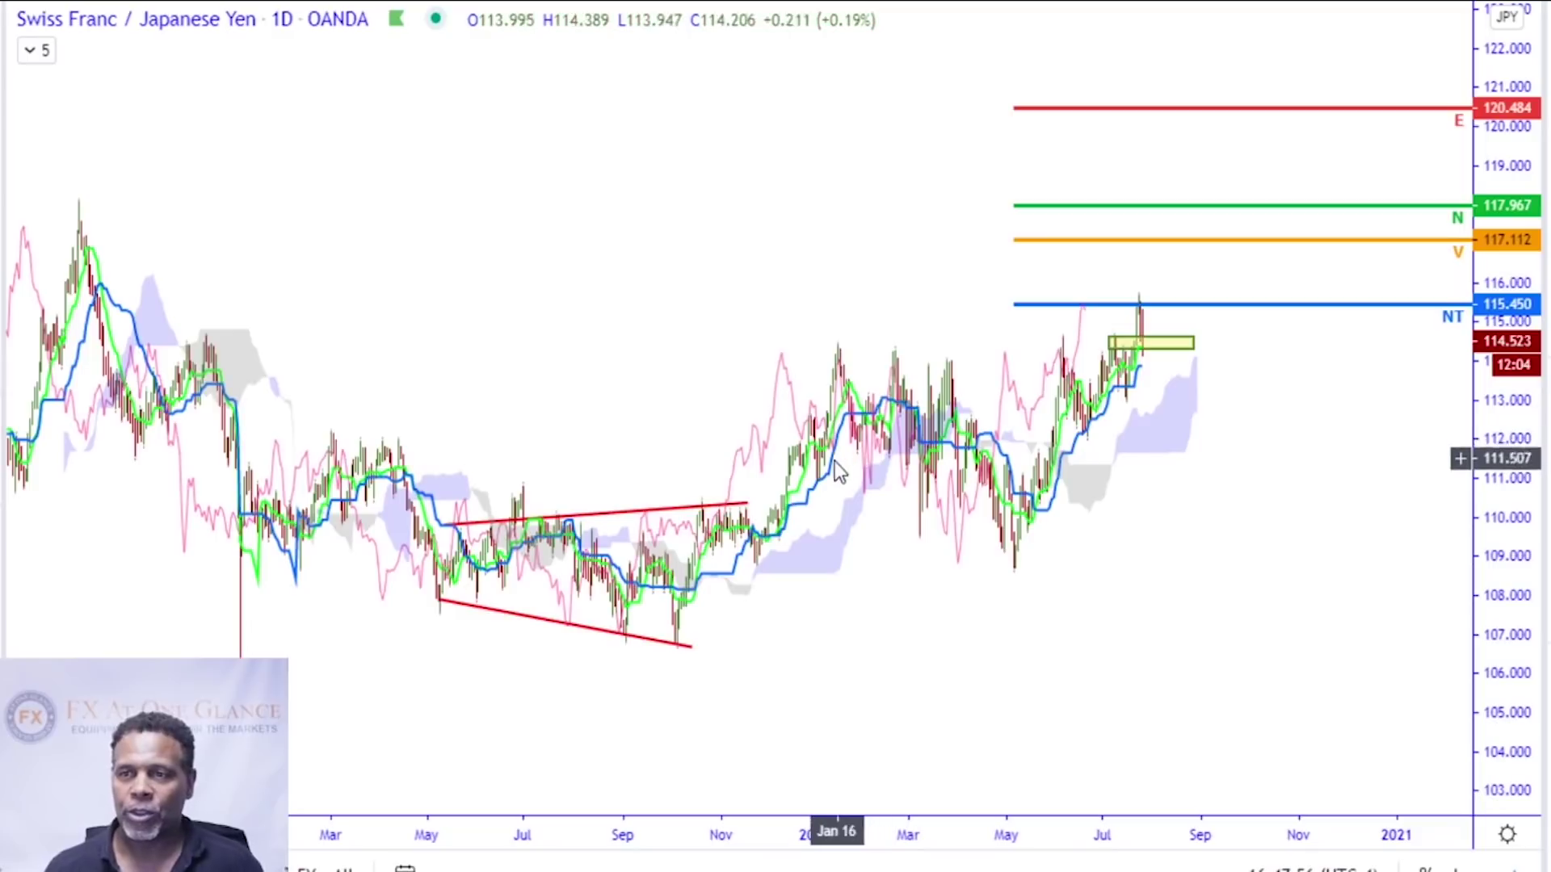
{"action": "scroll", "coordinate": [778, 534], "scroll_direction": "up", "scroll_amount": 1}
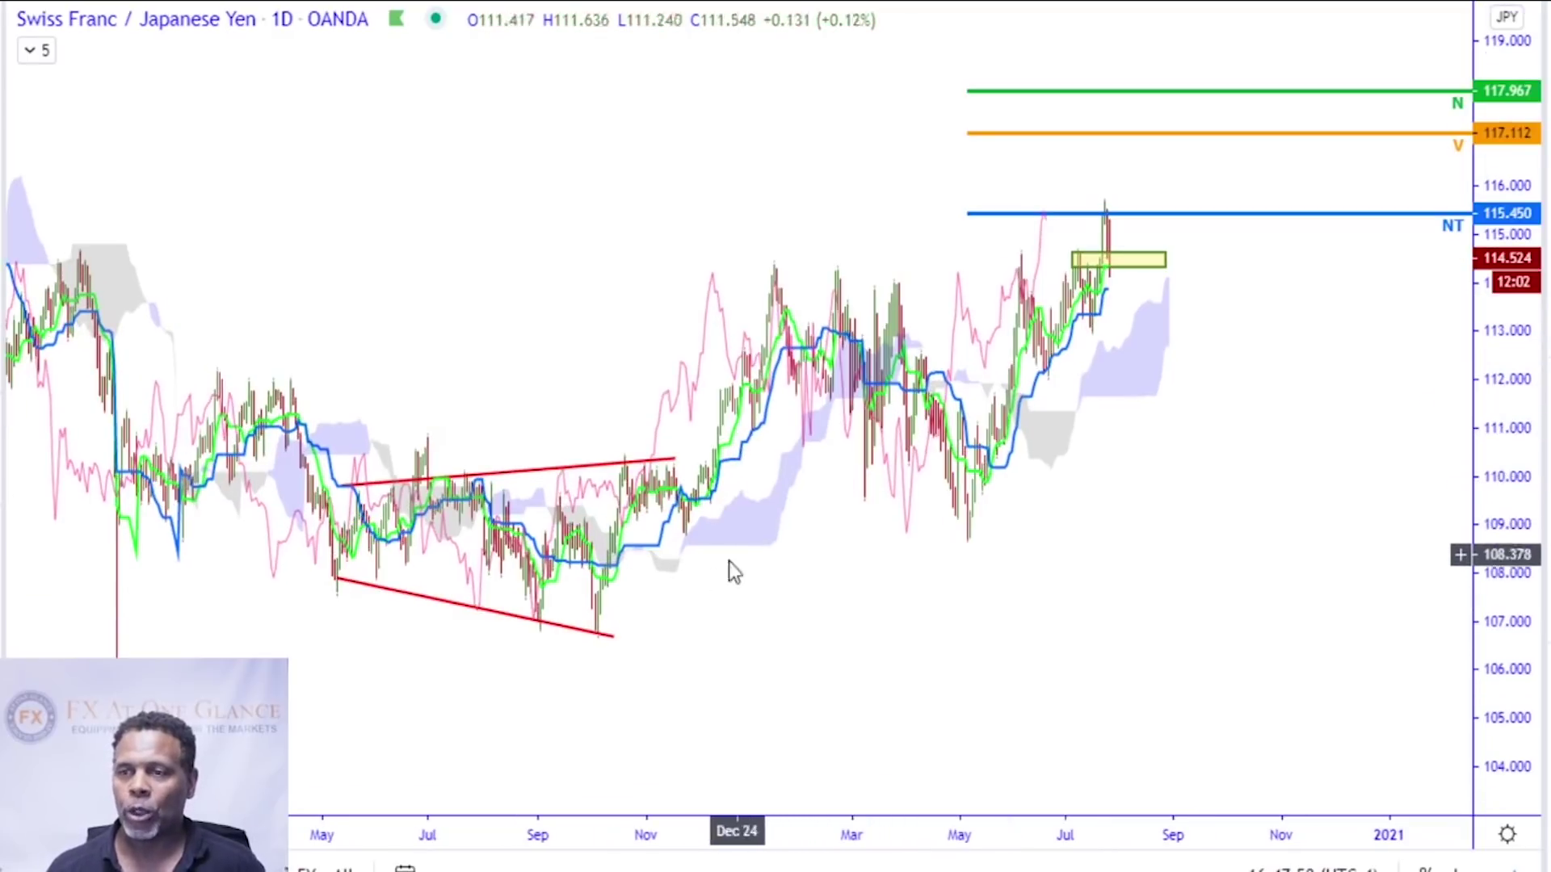
{"action": "scroll", "coordinate": [771, 638], "scroll_direction": "down", "scroll_amount": 2}
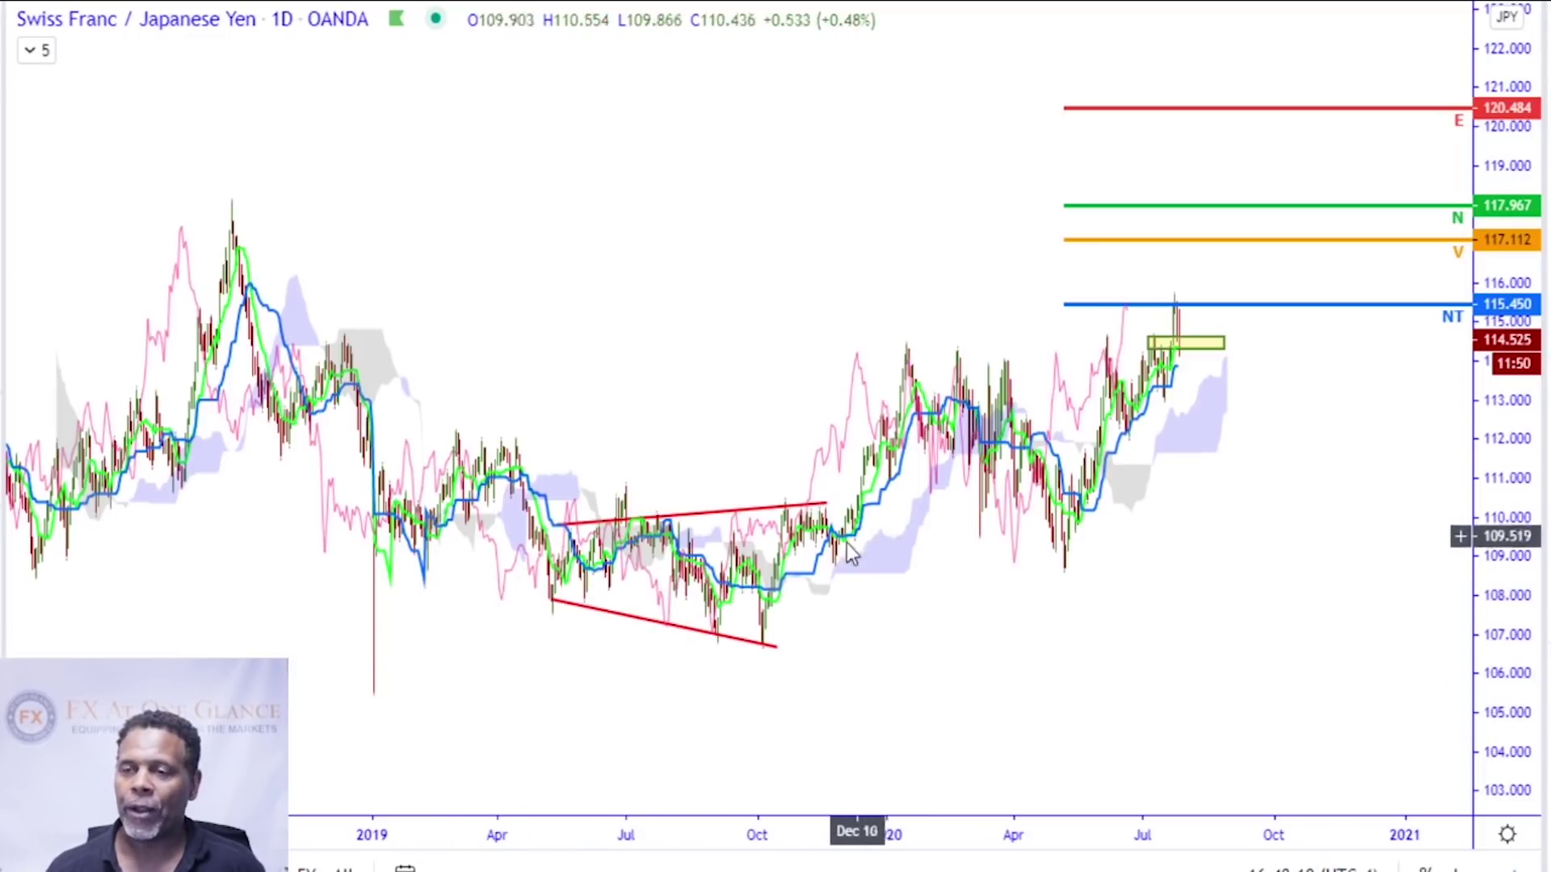
{"action": "left_click_drag", "start_coordinate": [773, 668], "coordinate": [567, 684]}
{"action": "scroll", "coordinate": [928, 353], "scroll_direction": "down", "scroll_amount": 5}
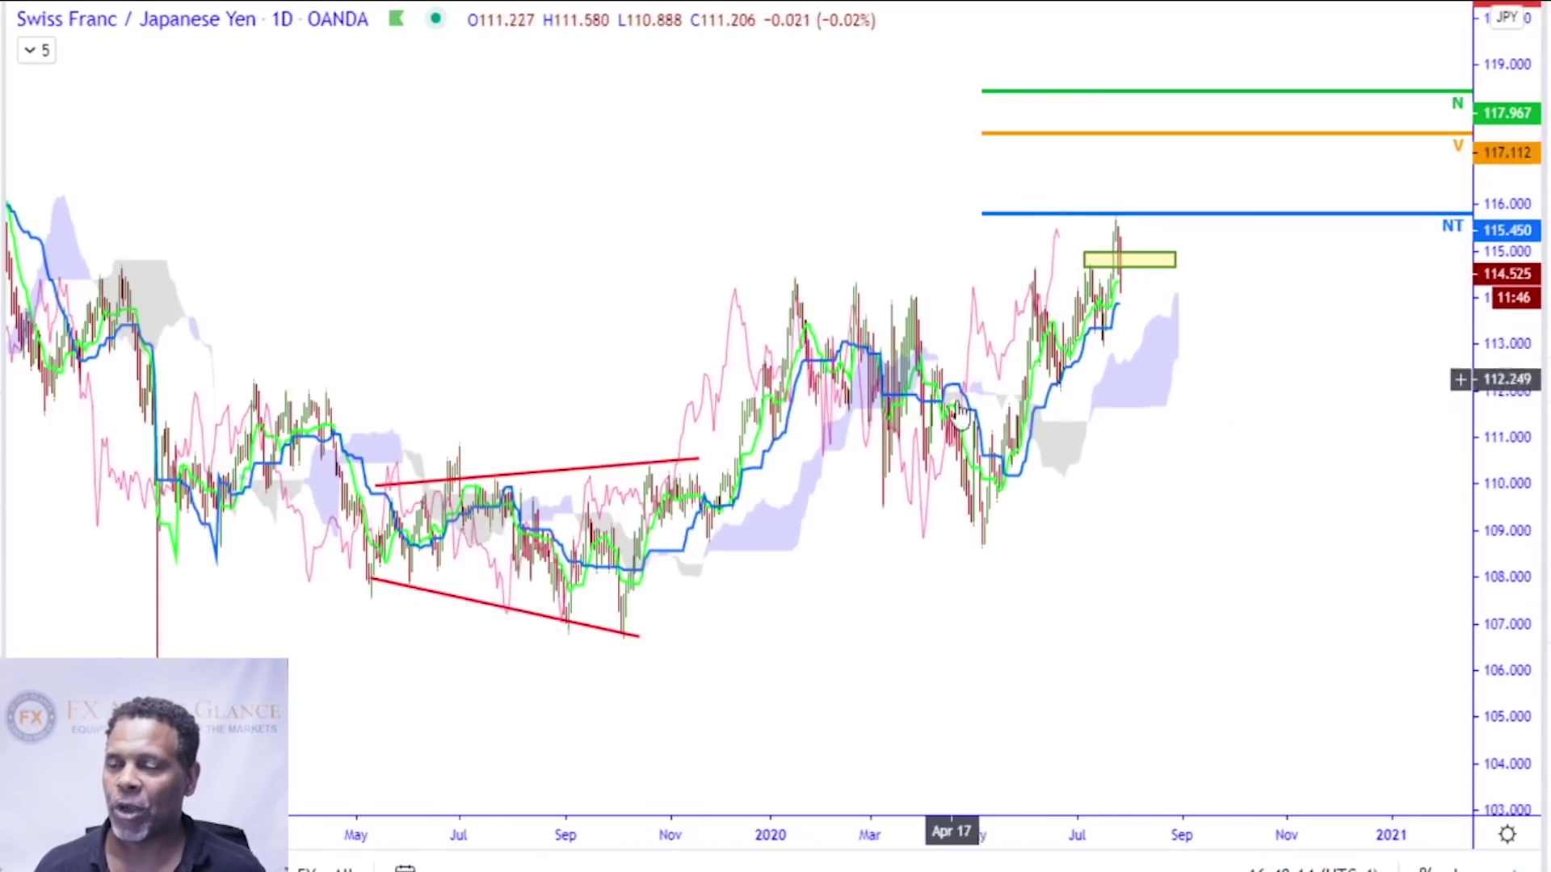
{"action": "left_click", "coordinate": [649, 631]}
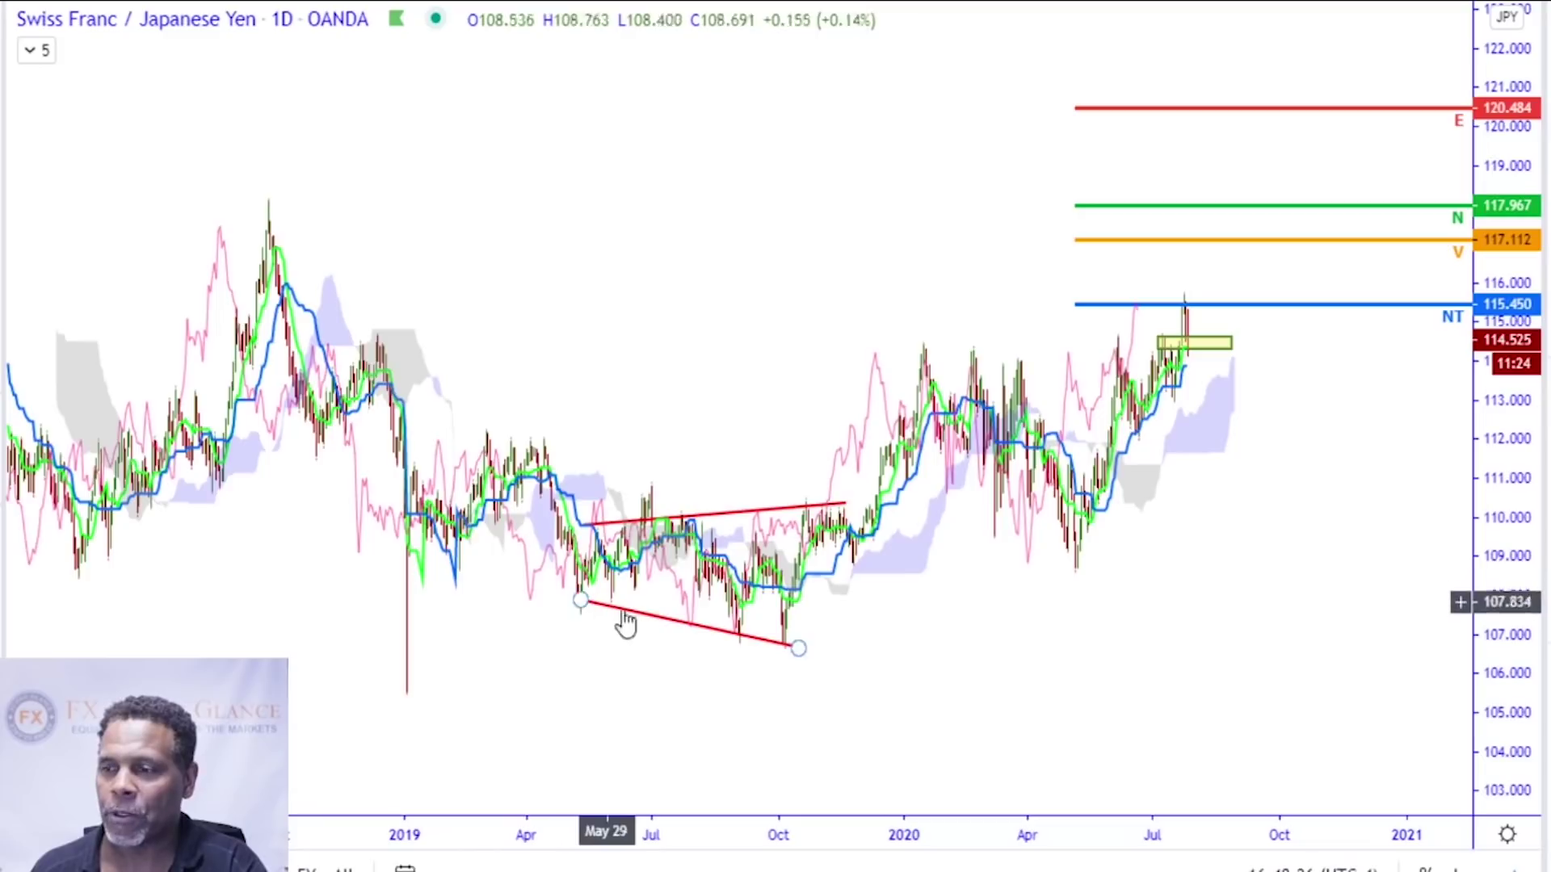
{"action": "scroll", "coordinate": [739, 658], "scroll_direction": "up", "scroll_amount": 1}
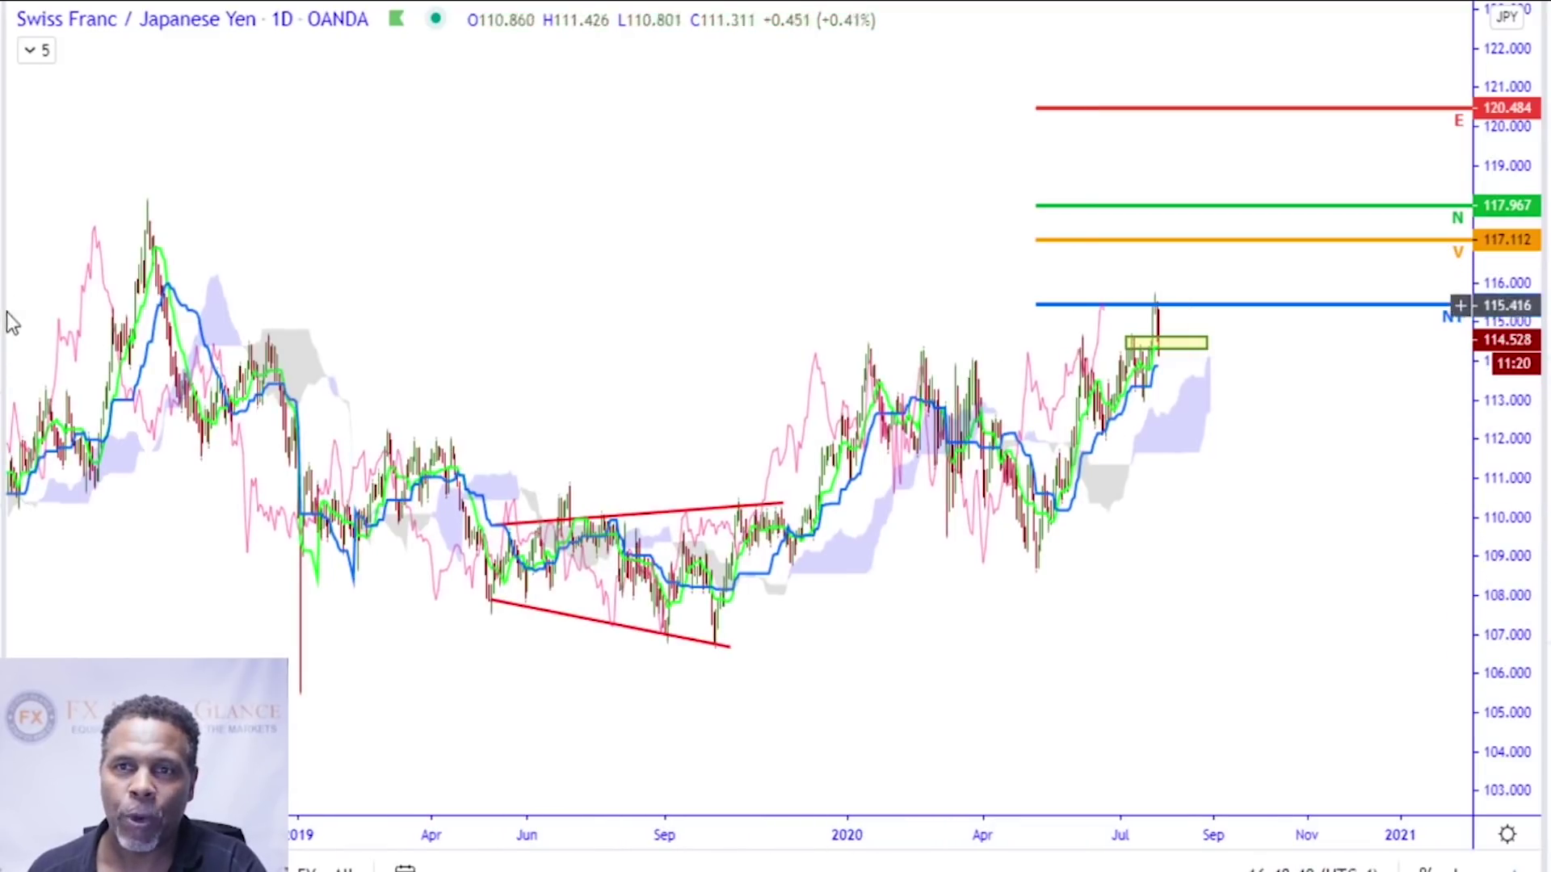
Draw three connected trend lines from the October low (about 106.7) to the January high (about 114.3), May low (about 108.7) and July high (about 115.7)
{"action": "left_click", "coordinate": [603, 619]}
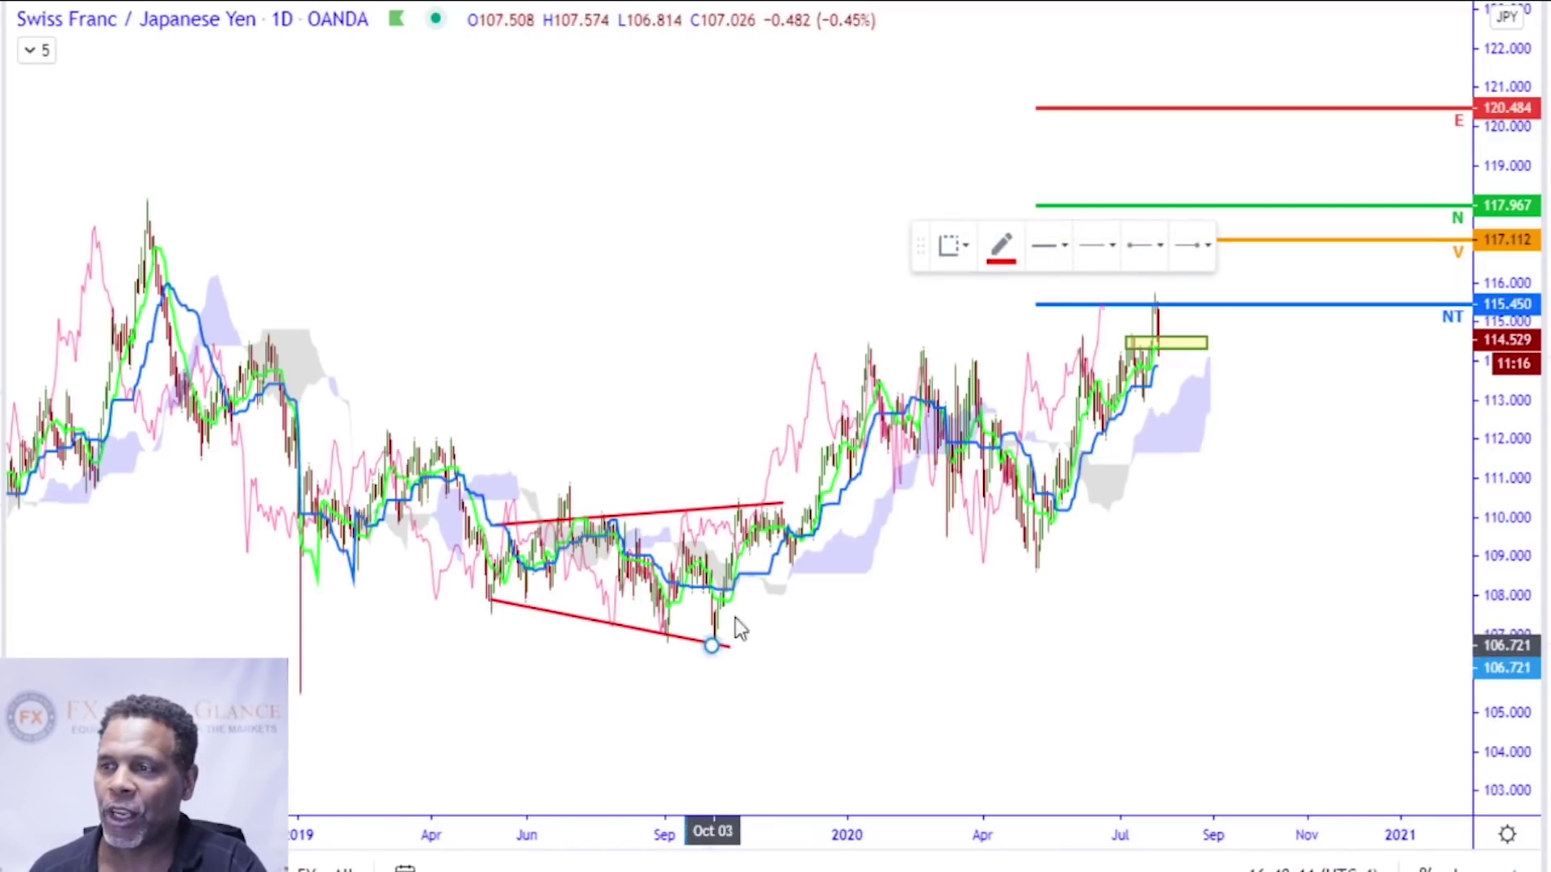
{"action": "left_click_drag", "start_coordinate": [714, 634], "coordinate": [868, 349]}
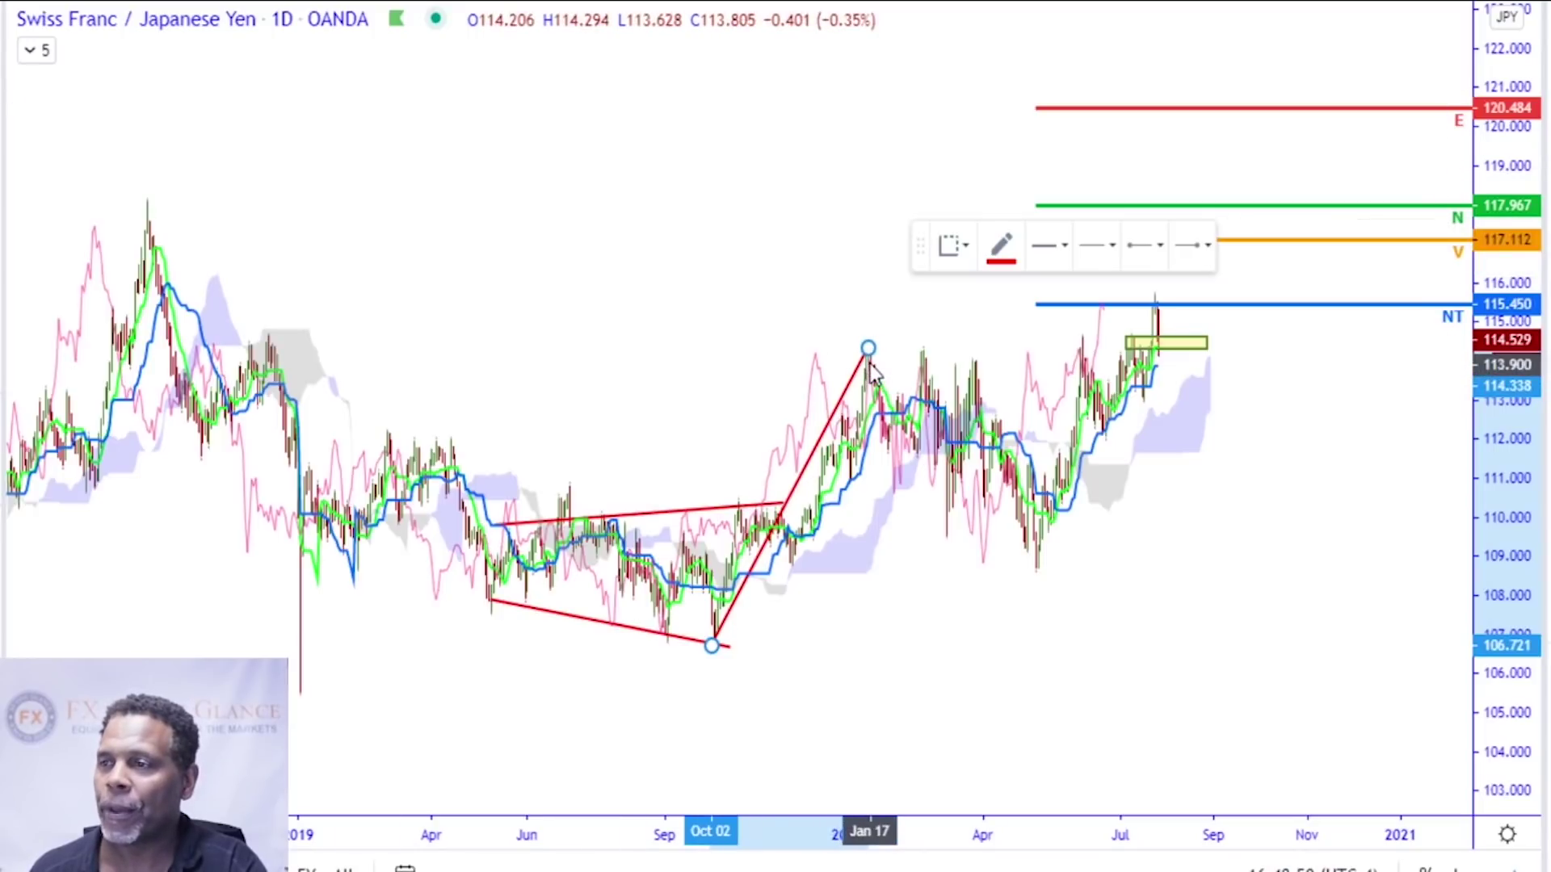
{"action": "left_click_drag", "start_coordinate": [870, 353], "coordinate": [1039, 570]}
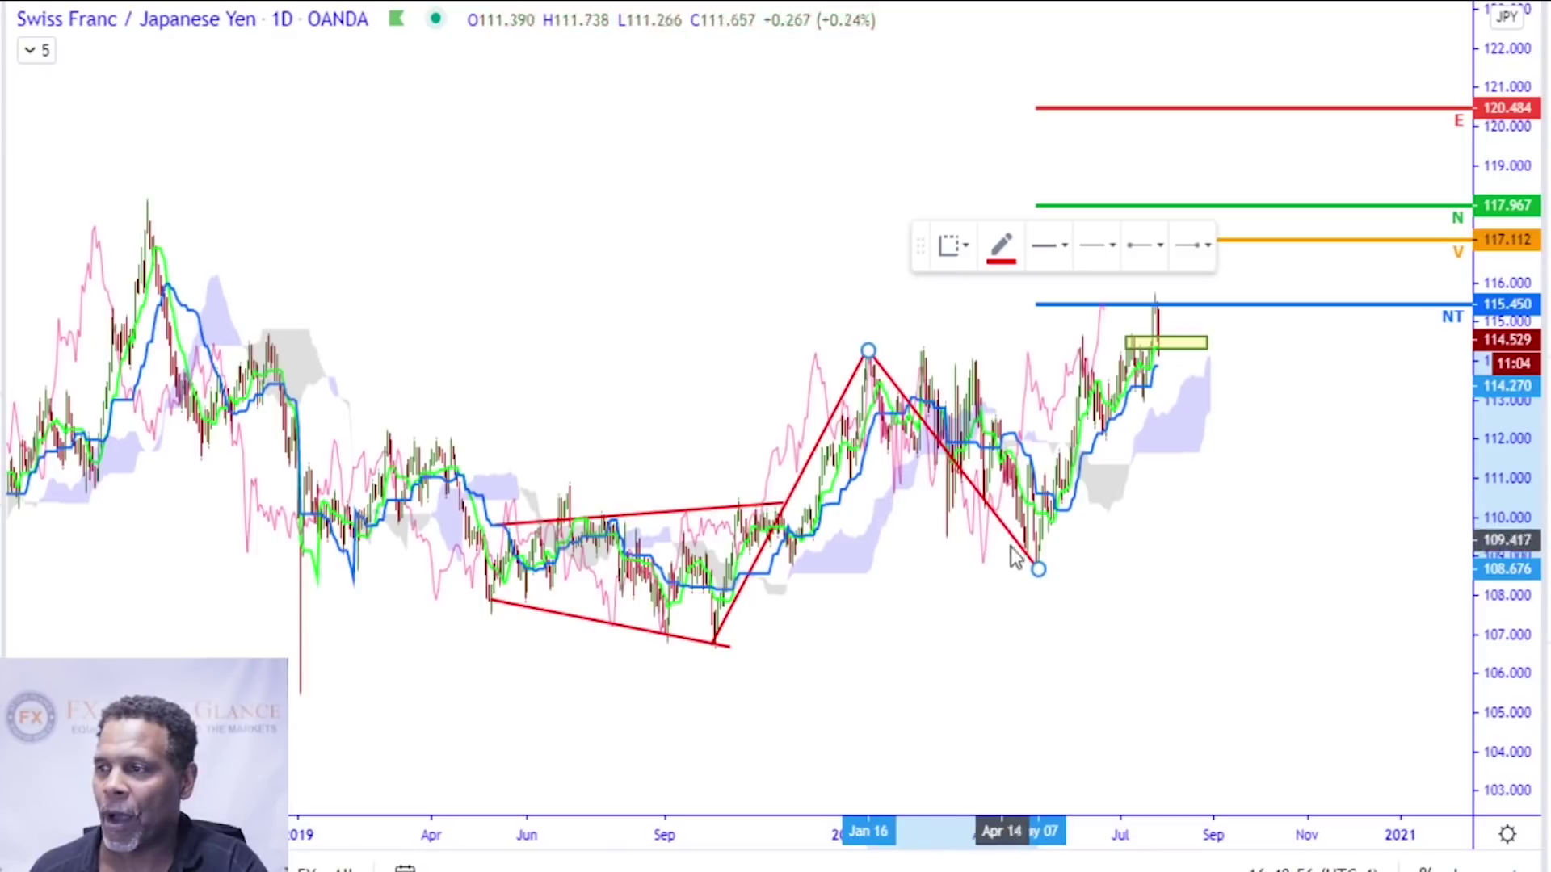
{"action": "left_click_drag", "start_coordinate": [1039, 570], "coordinate": [1155, 294]}
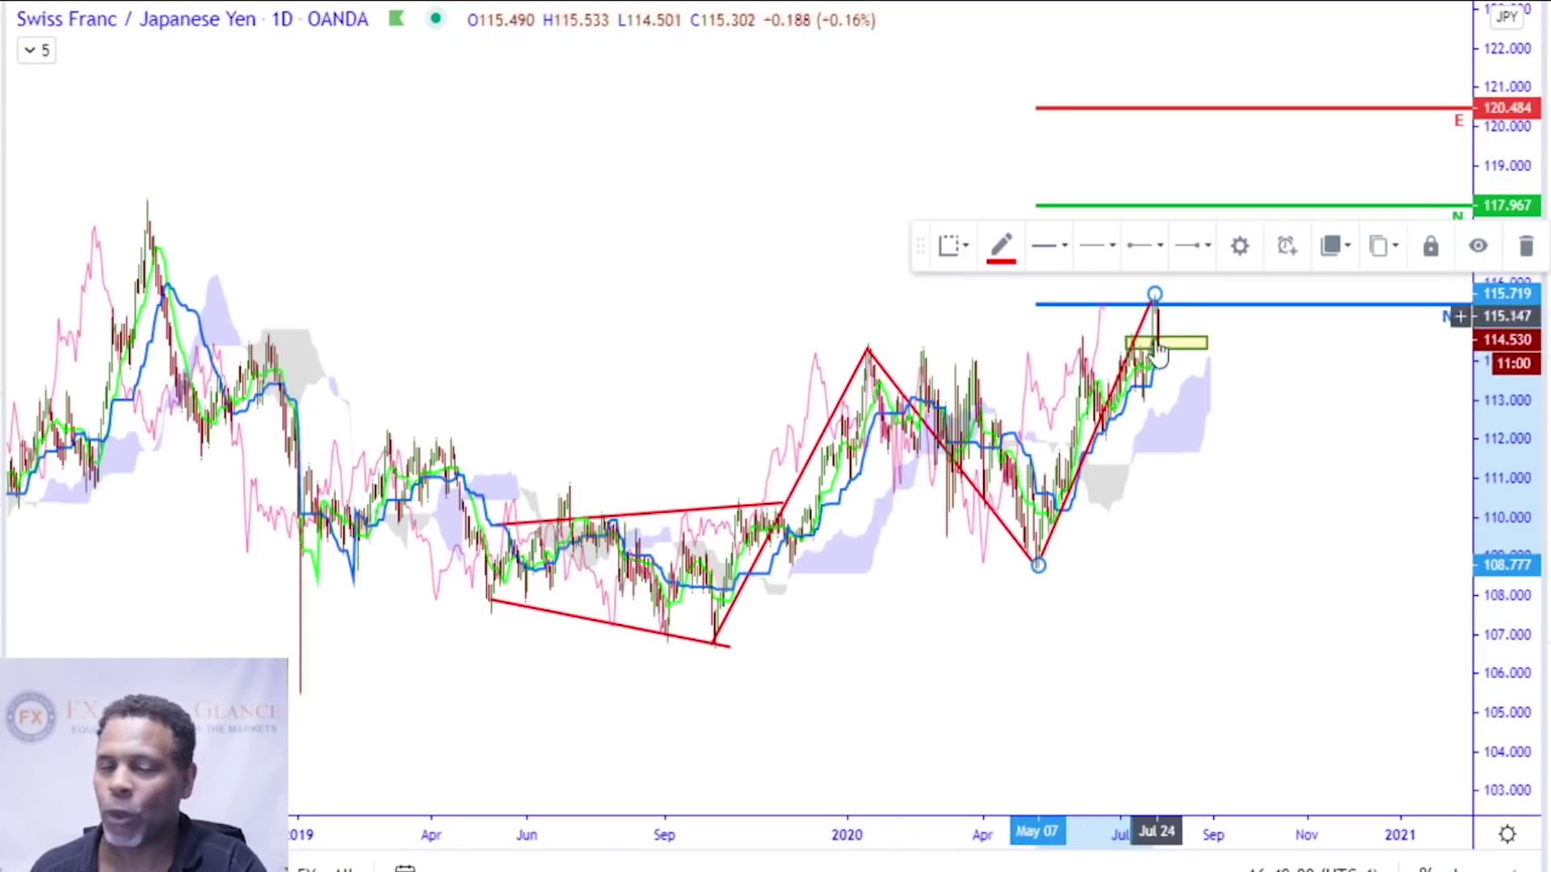
{"action": "left_click", "coordinate": [1131, 592]}
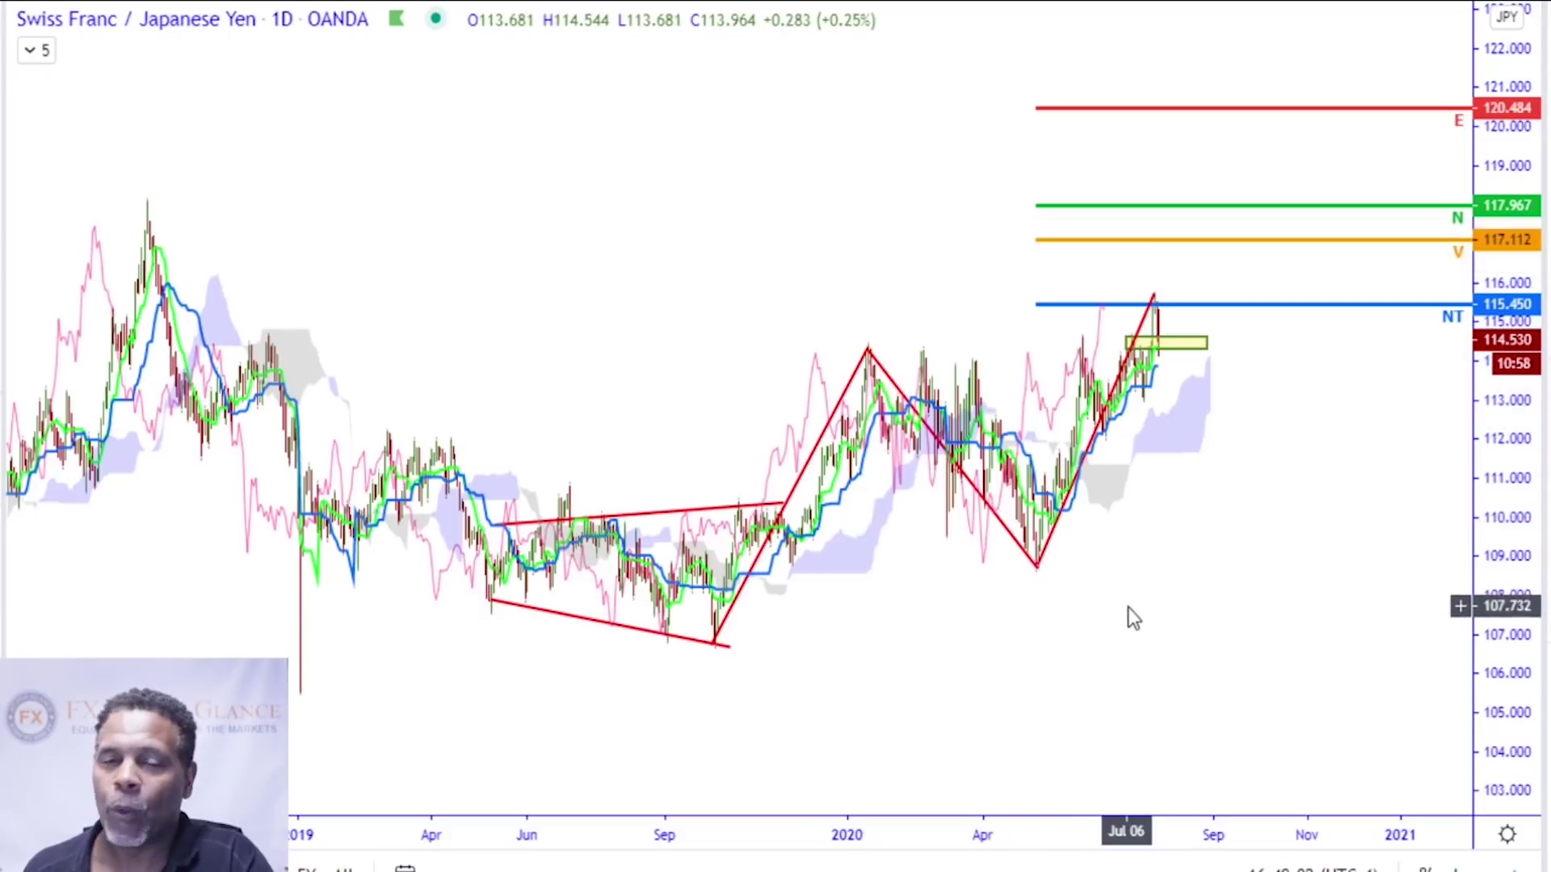
Draw trend lines from the May 6 low (about 108.8) to the June 5 high (about 114.6) and on to the June 22 low (about 112.1)
{"action": "scroll", "coordinate": [1124, 612], "scroll_direction": "up", "scroll_amount": 1}
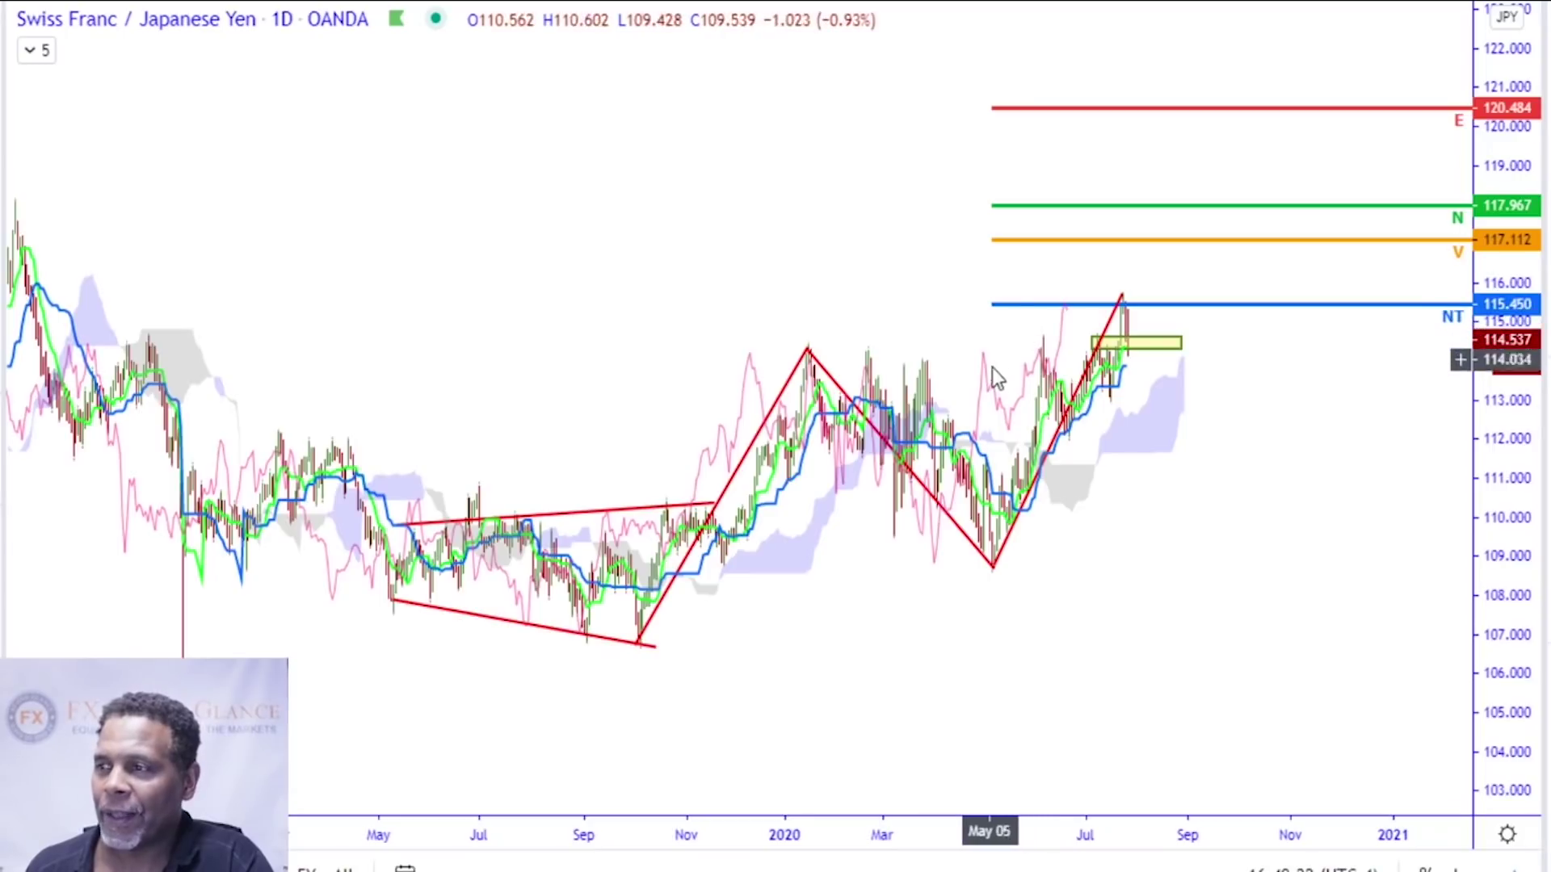
{"action": "scroll", "coordinate": [979, 436], "scroll_direction": "up", "scroll_amount": 5}
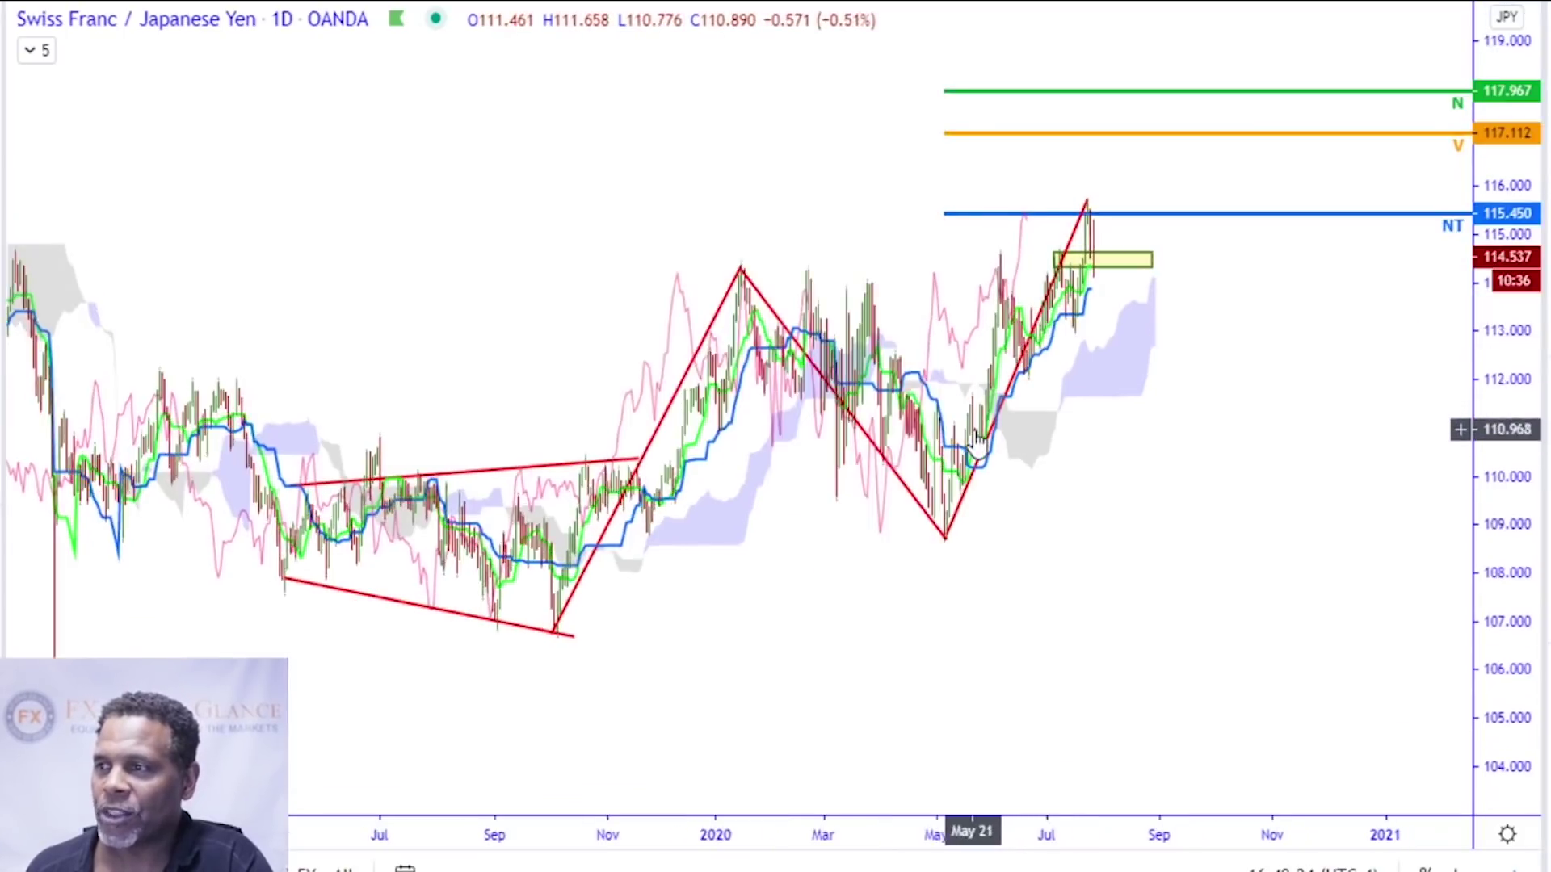
{"action": "left_click_drag", "start_coordinate": [992, 536], "coordinate": [1263, 638]}
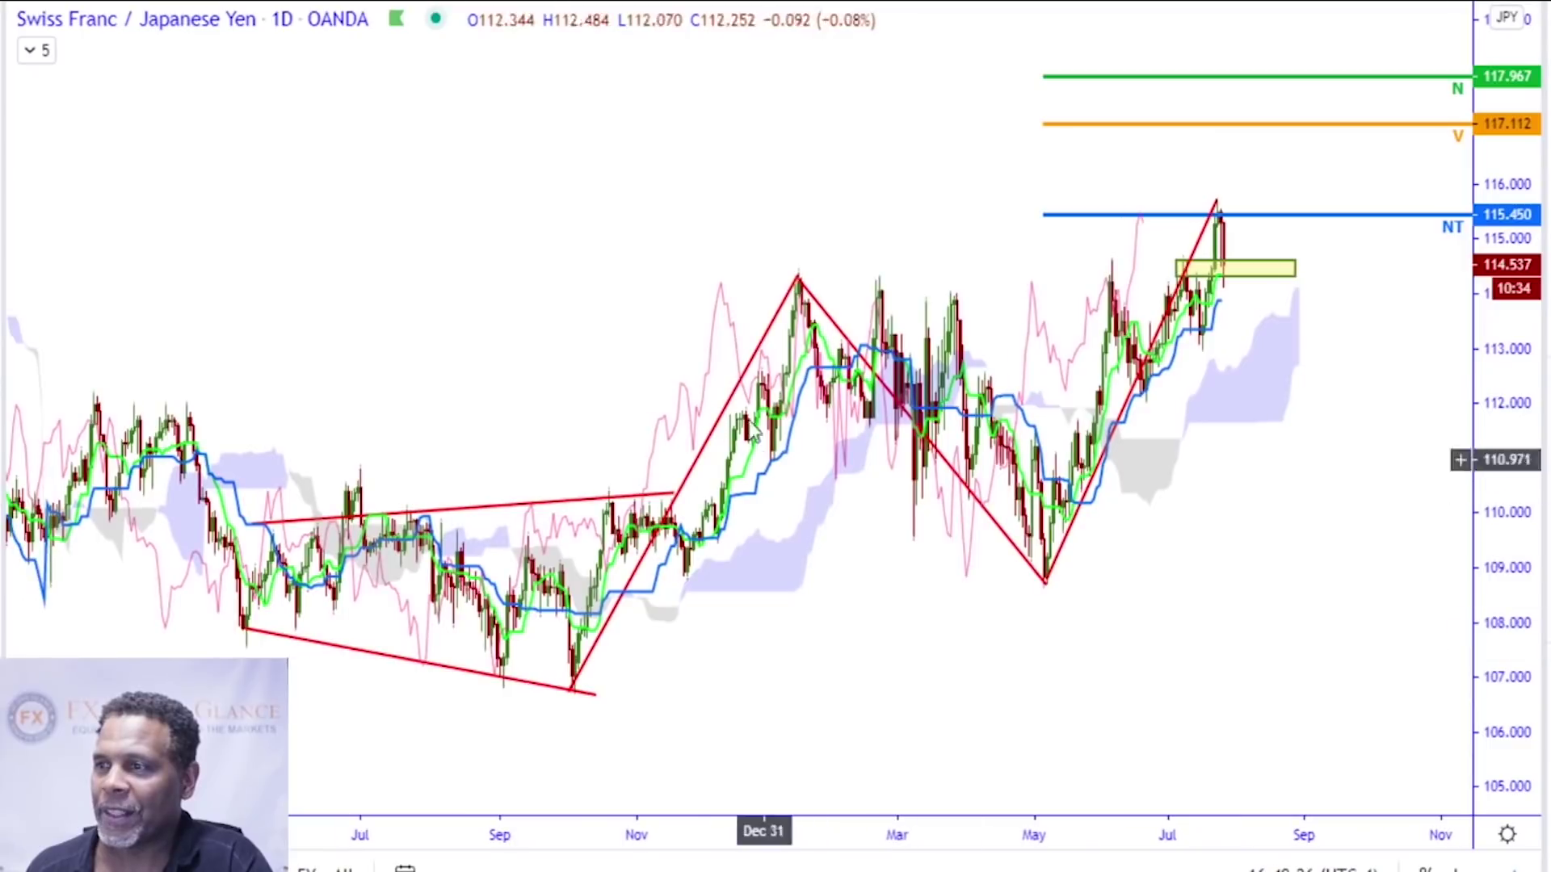
{"action": "scroll", "coordinate": [1013, 613], "scroll_direction": "up", "scroll_amount": 2}
{"action": "scroll", "coordinate": [994, 634], "scroll_direction": "up", "scroll_amount": 3}
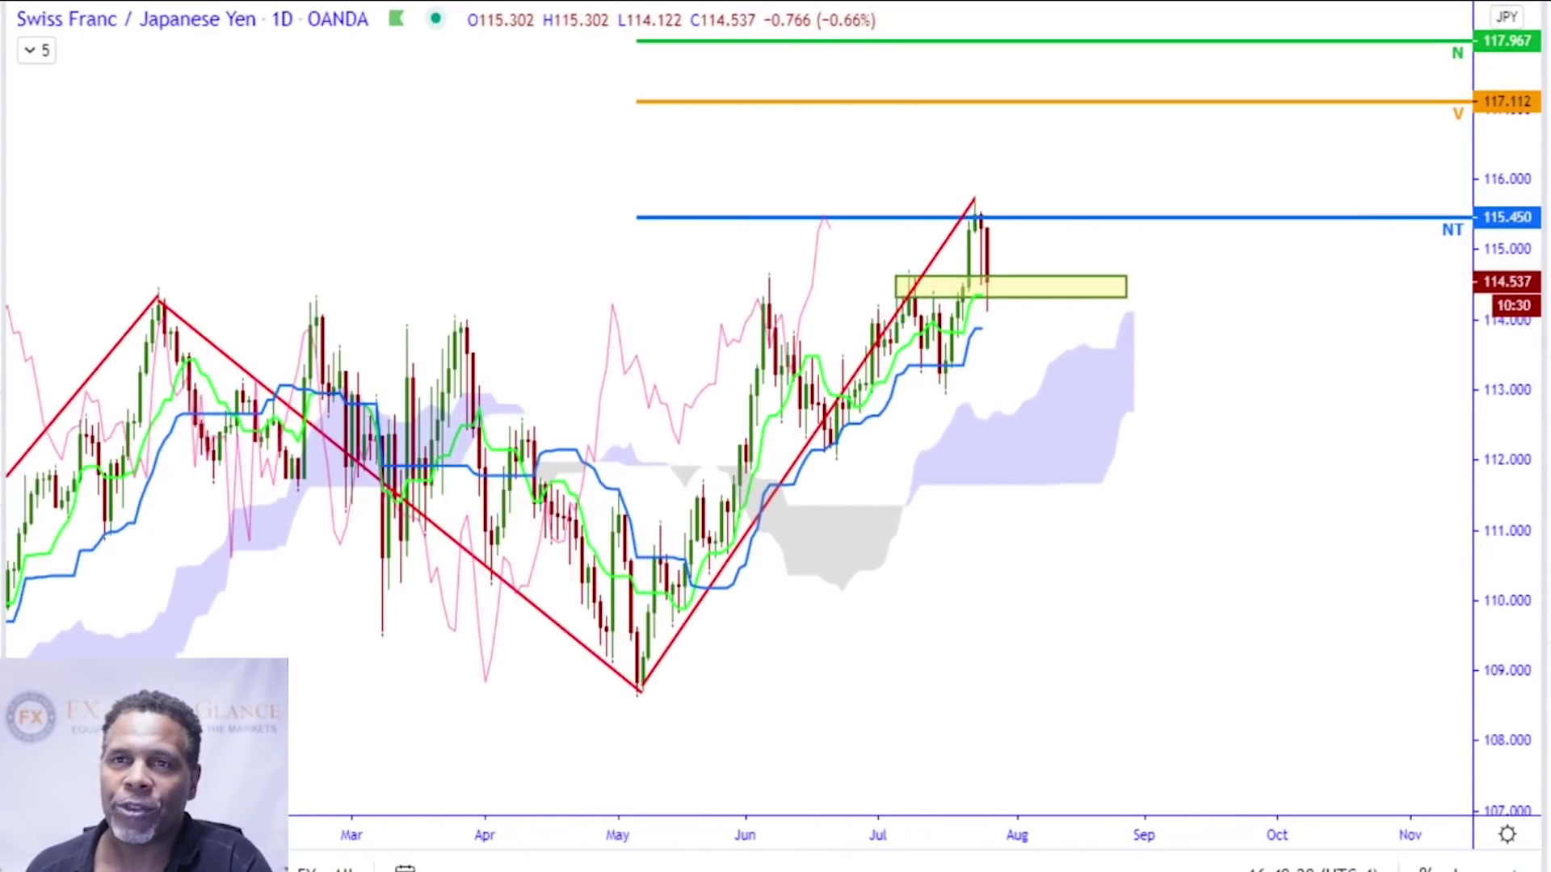
{"action": "left_click", "coordinate": [657, 686]}
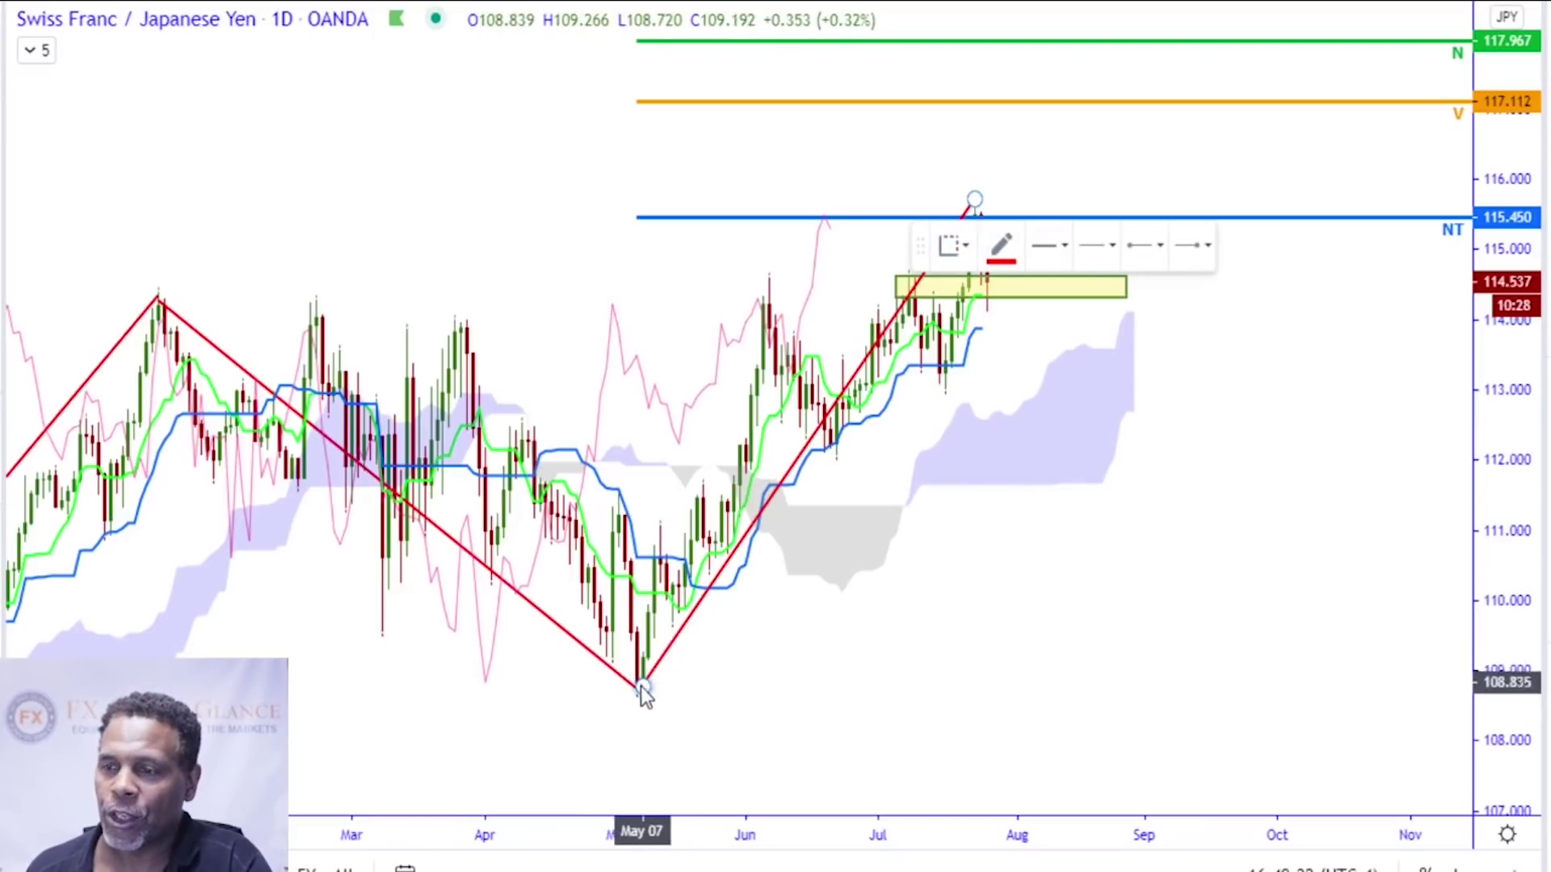
{"action": "left_click", "coordinate": [638, 685]}
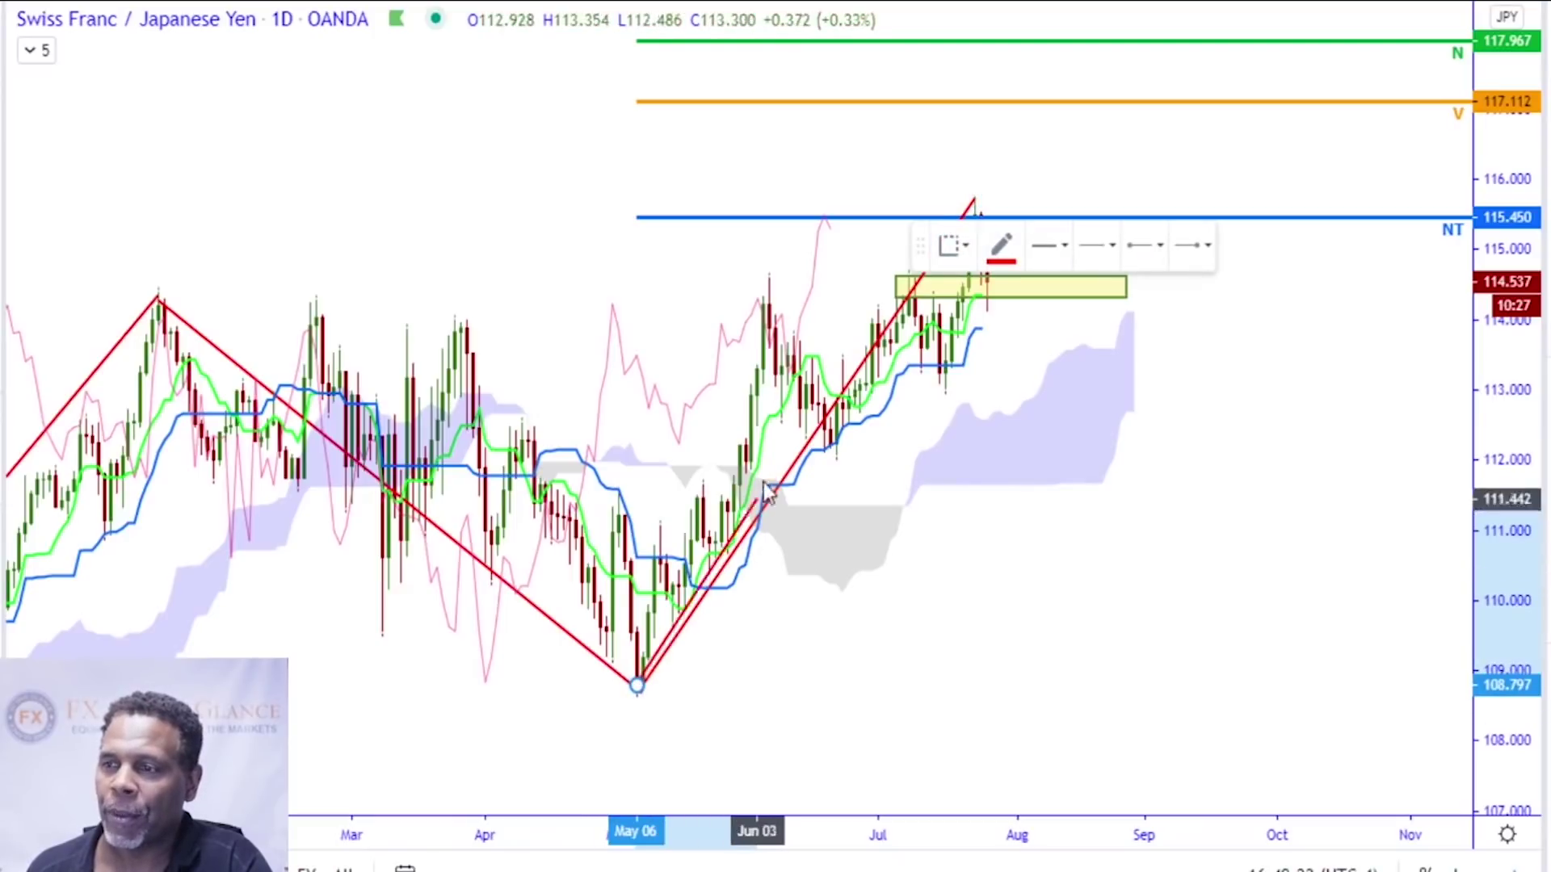
{"action": "left_click", "coordinate": [768, 280]}
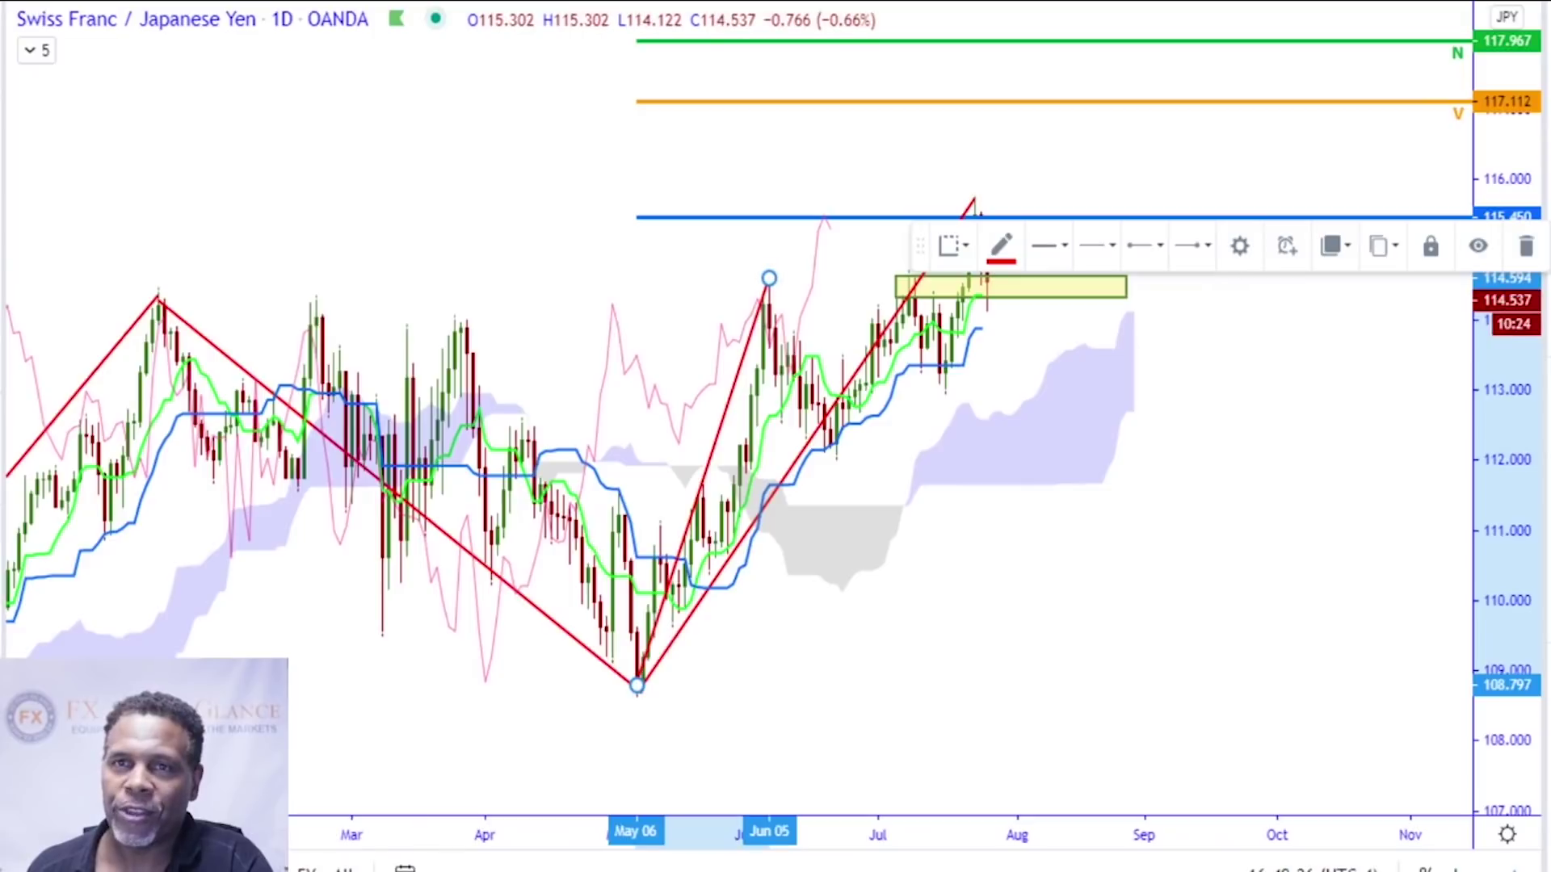
{"action": "left_click", "coordinate": [769, 279]}
{"action": "left_click", "coordinate": [836, 450]}
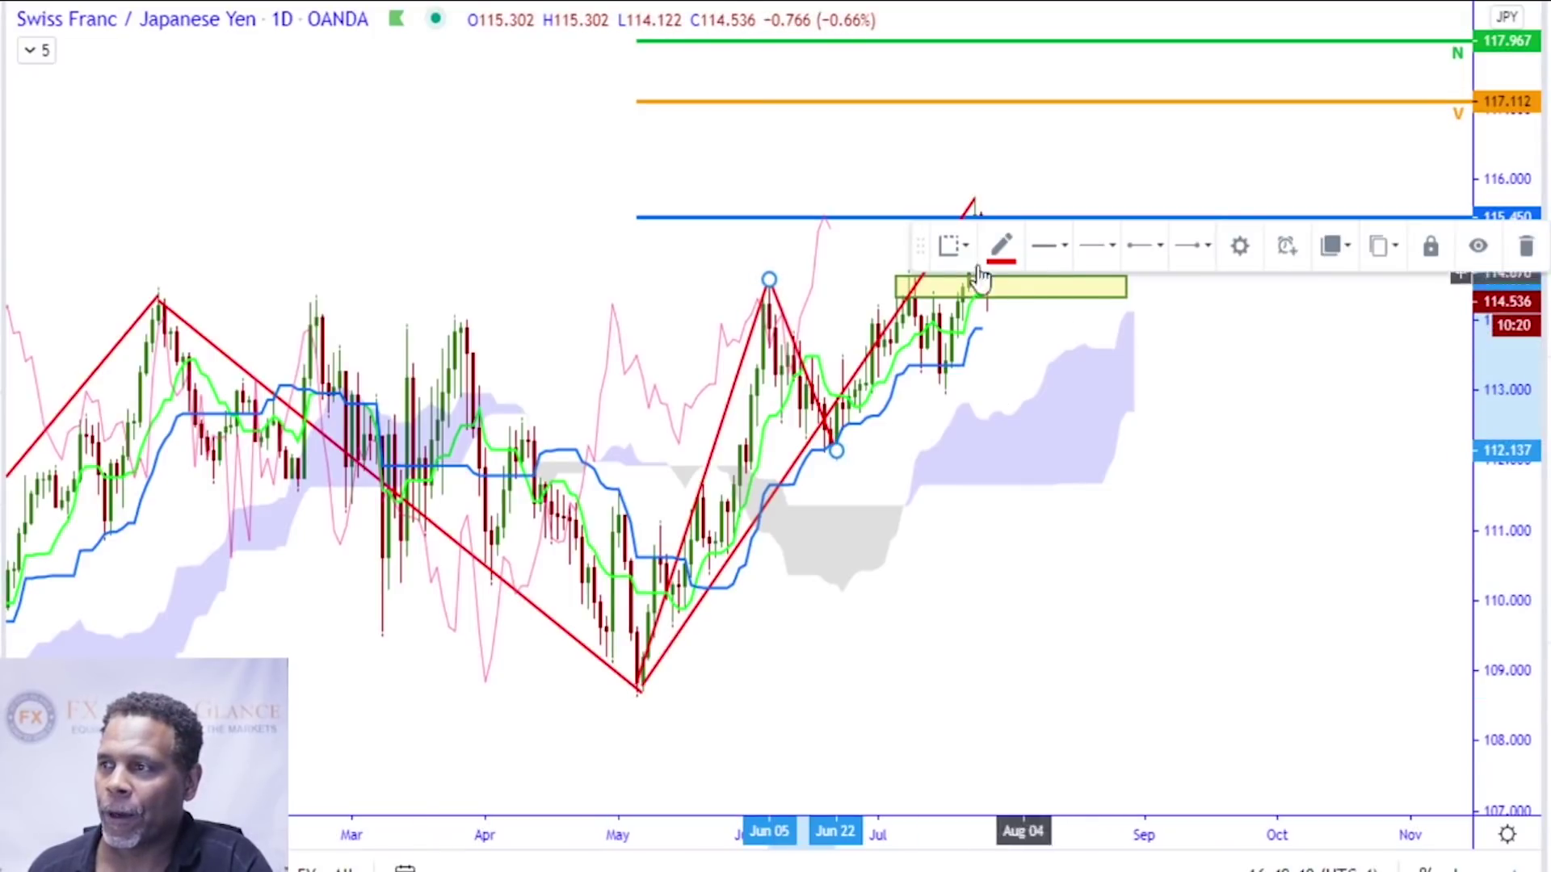
Draw a projection trend line from the June 22 low (about 112.1) up to the green N target line at about August 19
{"action": "left_click_drag", "start_coordinate": [923, 268], "coordinate": [906, 733]}
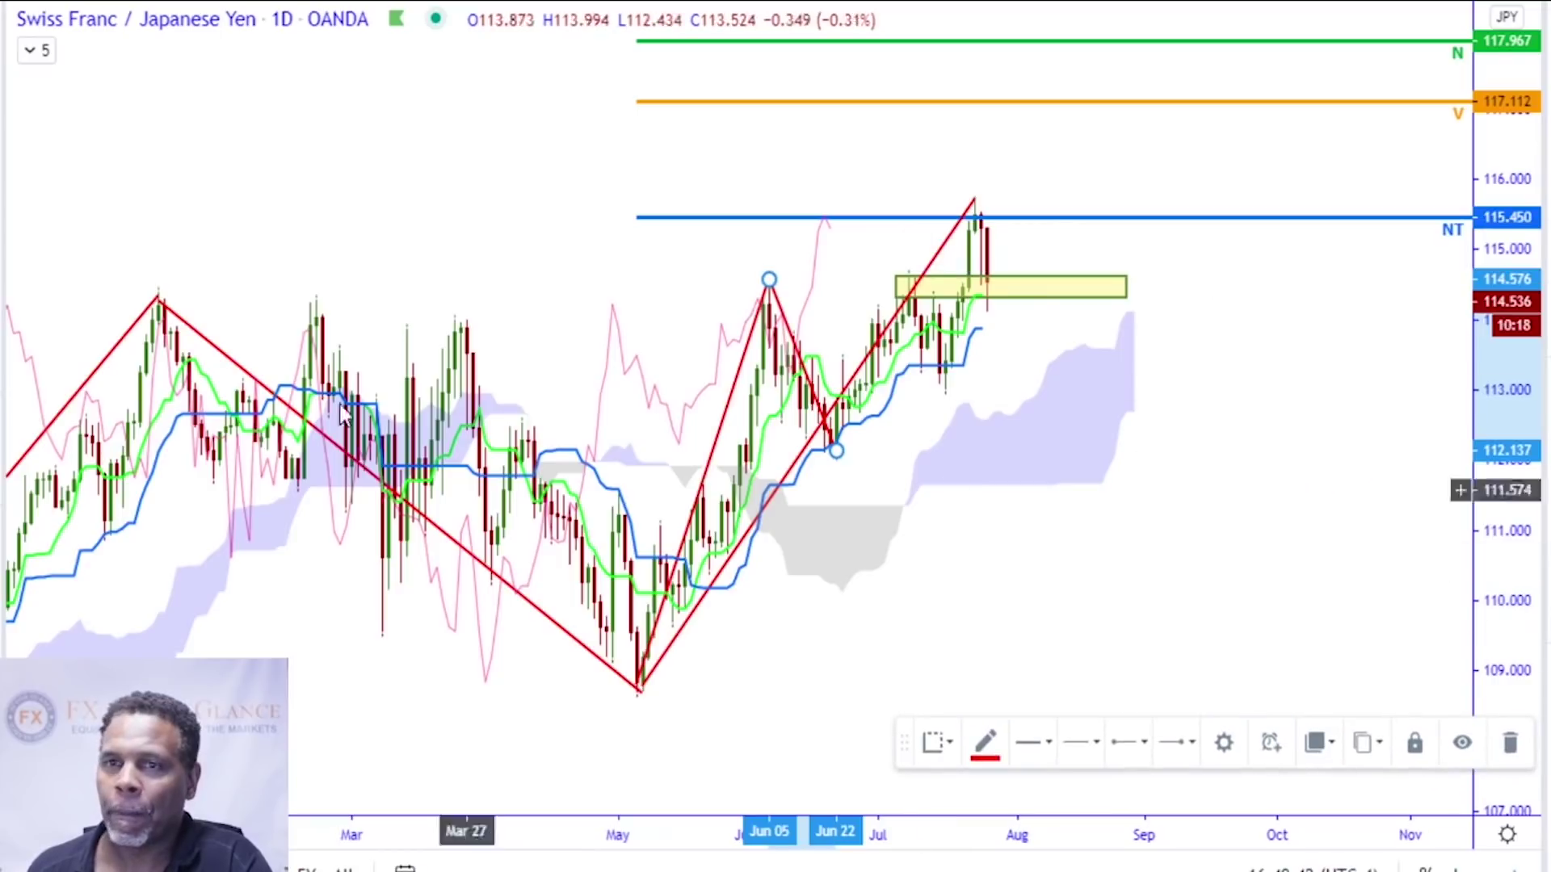
{"action": "key", "text": "alt+t"}
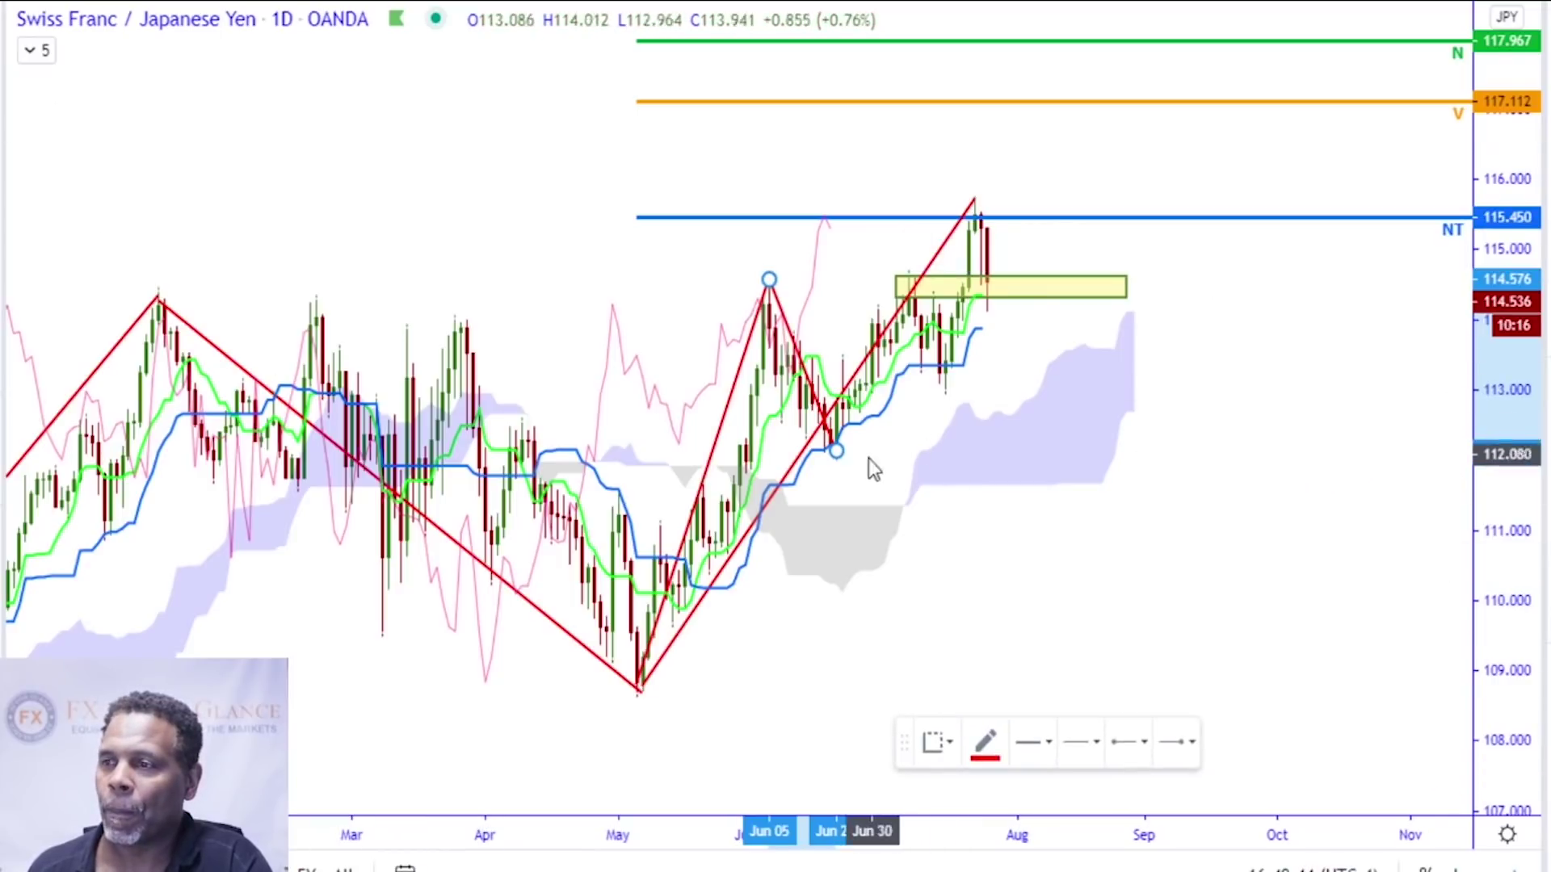
{"action": "left_click", "coordinate": [840, 452]}
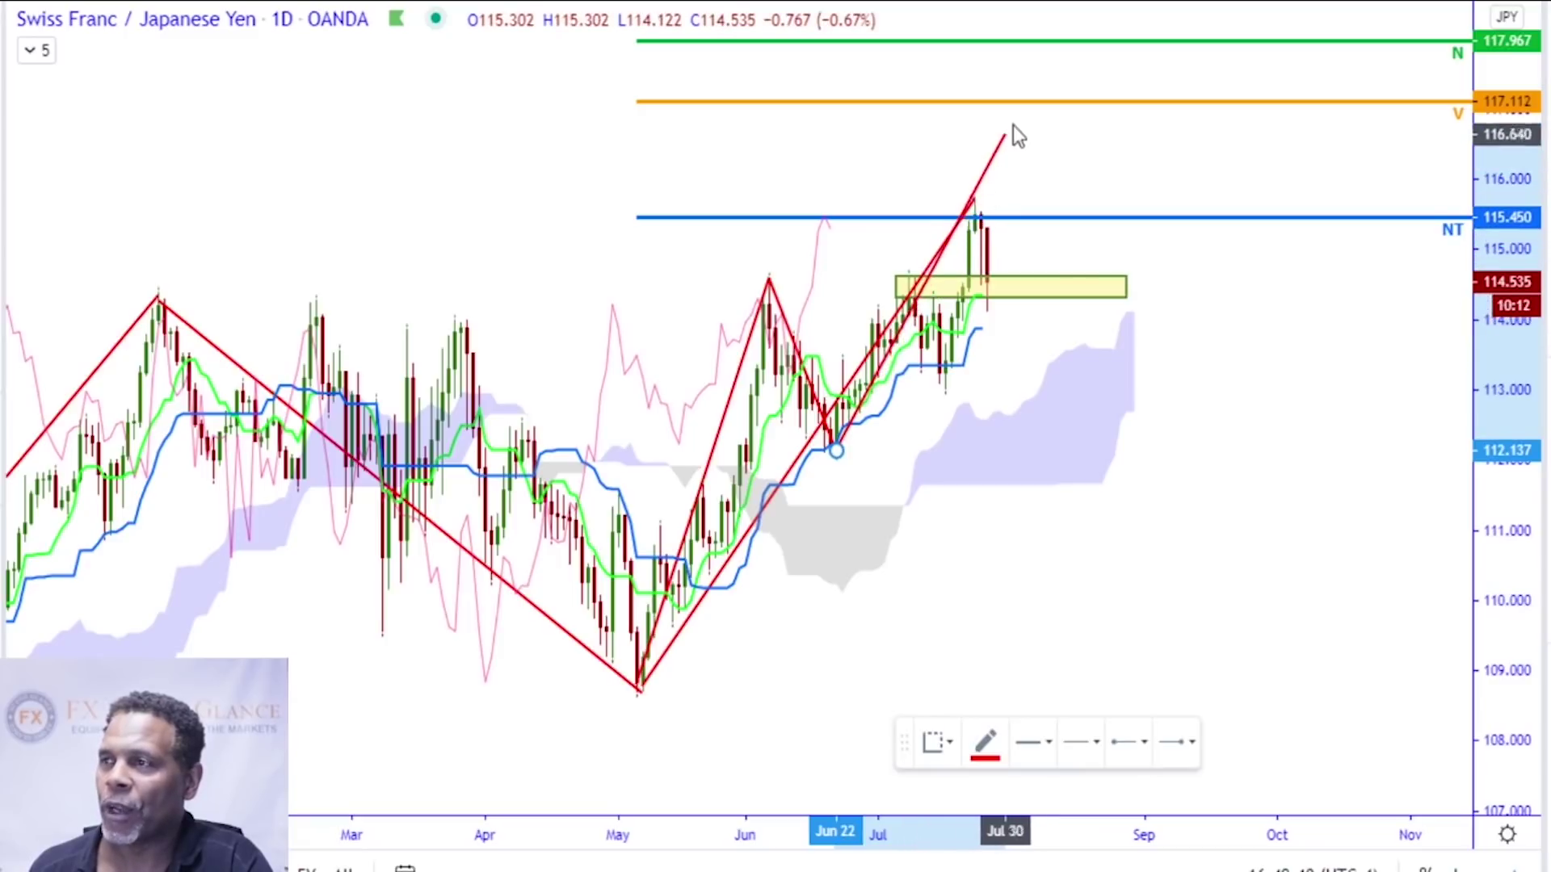
{"action": "left_click", "coordinate": [1089, 42]}
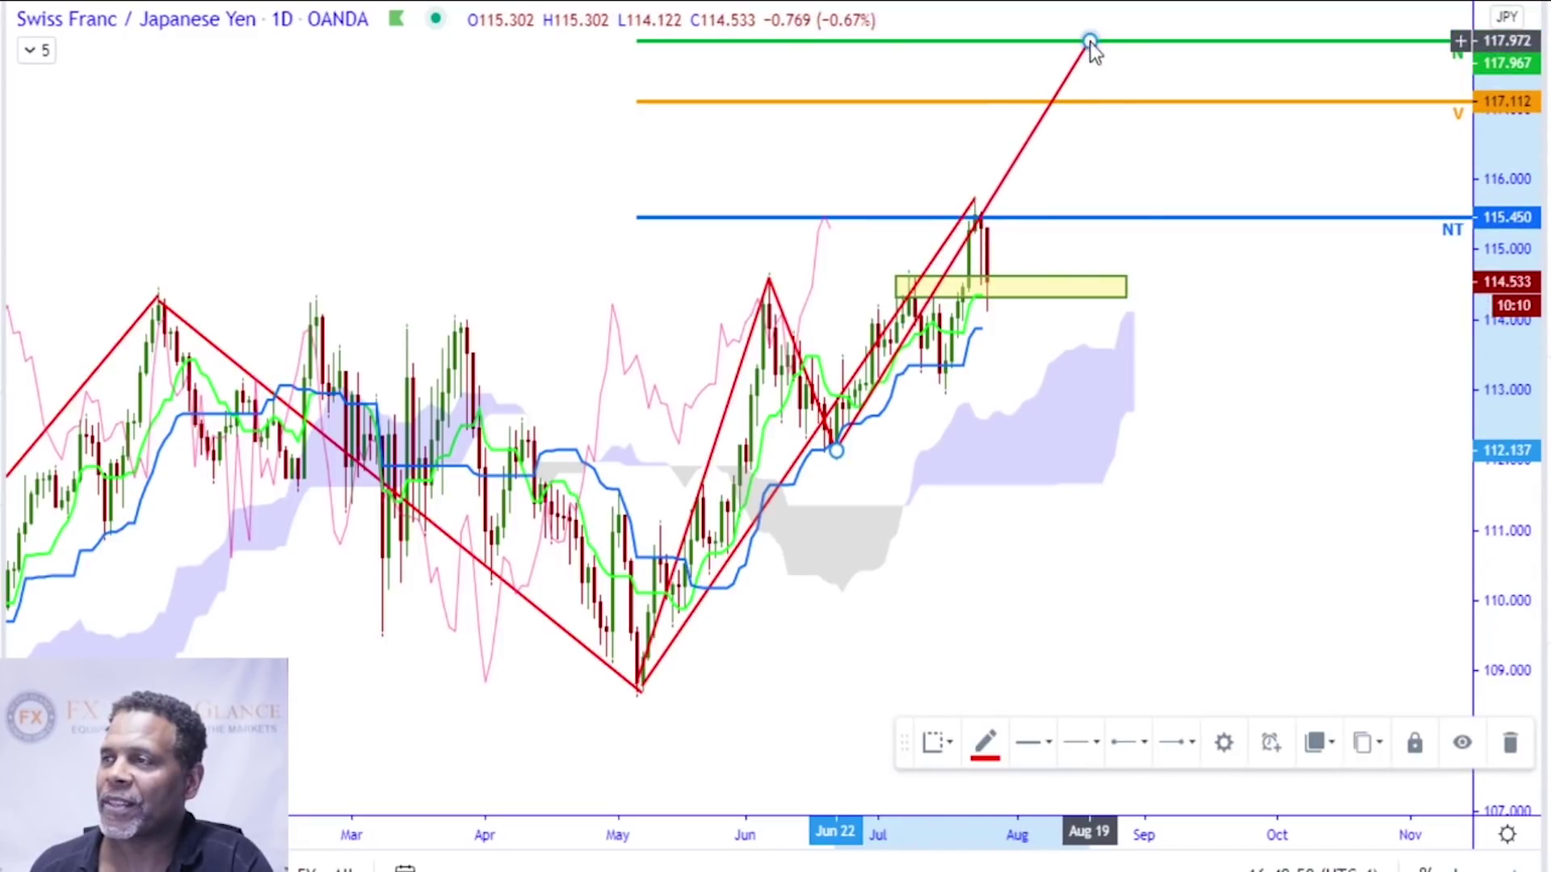
{"action": "scroll", "coordinate": [1204, 460], "scroll_direction": "down", "scroll_amount": 4}
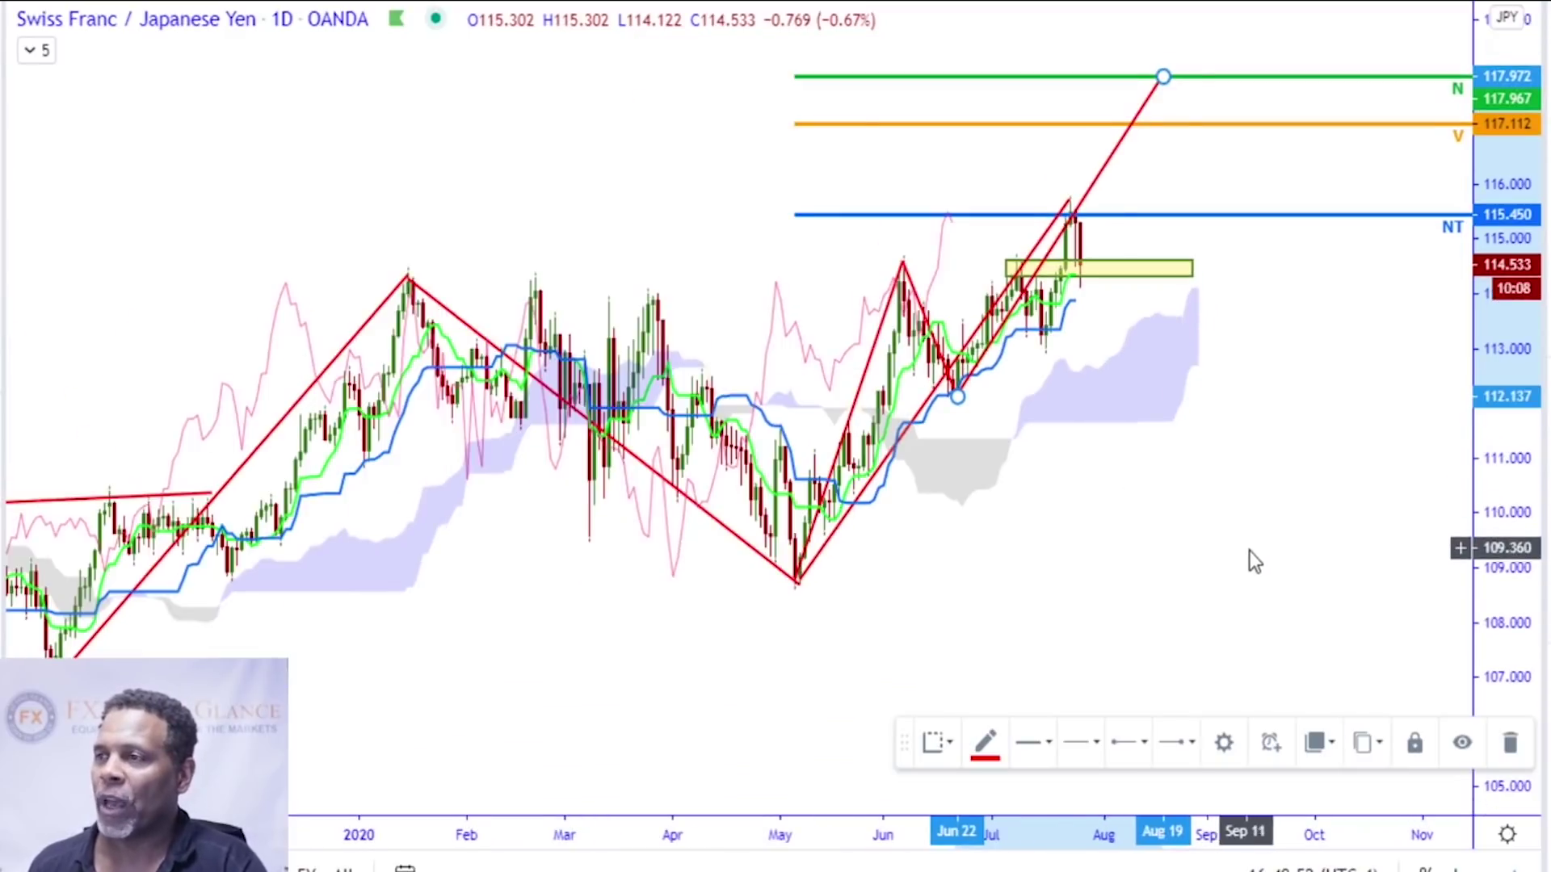
{"action": "scroll", "coordinate": [1244, 557], "scroll_direction": "down", "scroll_amount": 1}
{"action": "left_click", "coordinate": [1223, 587]}
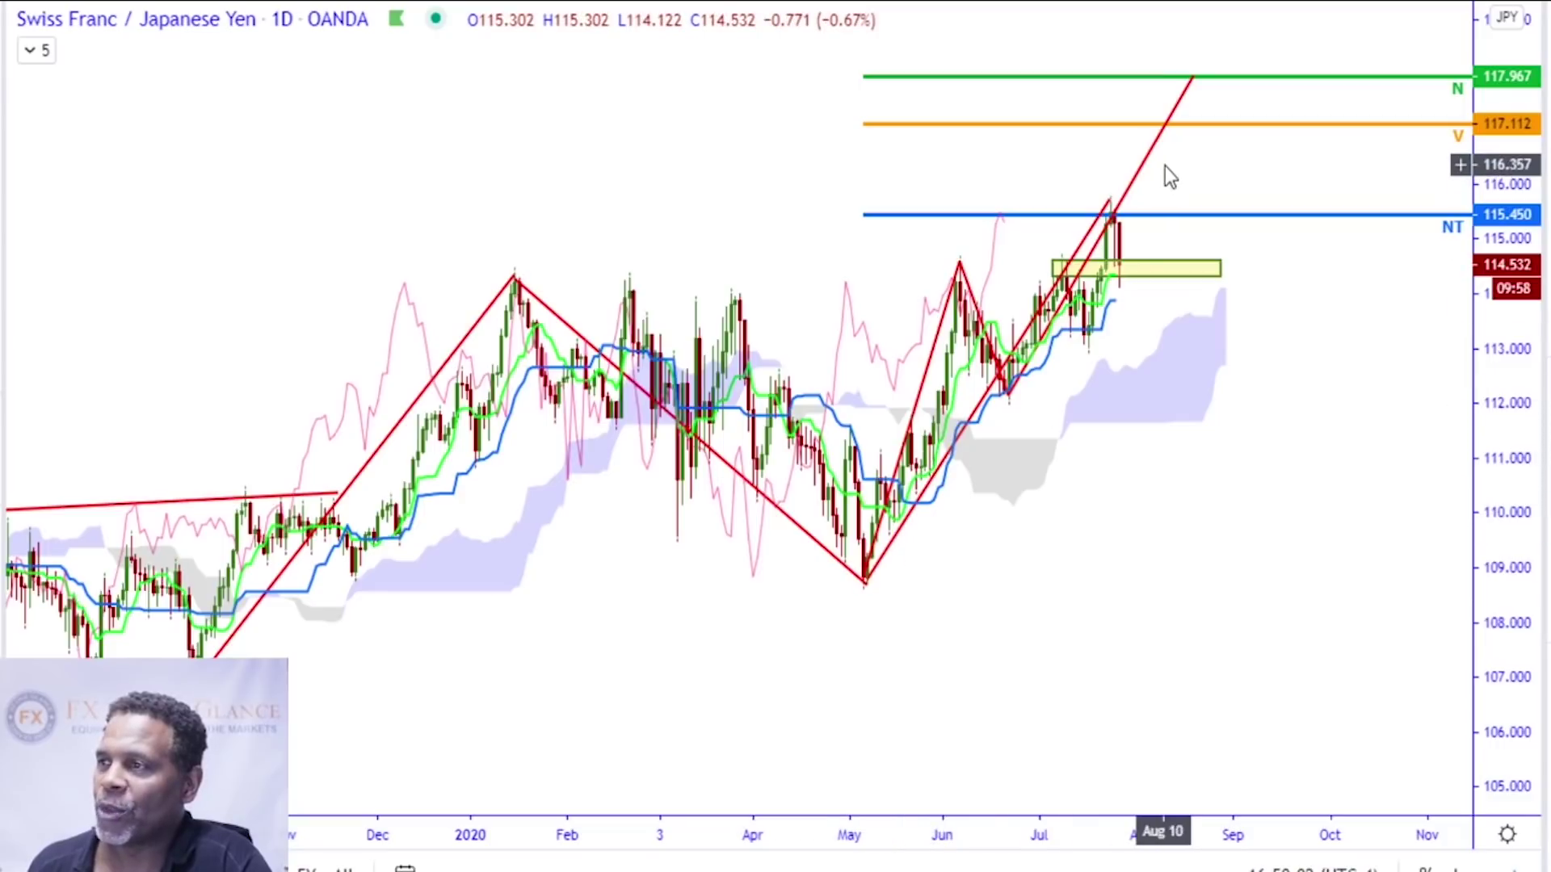
Delete the trend lines running from the early May low to the July 23 high and to the June 5 high
{"action": "scroll", "coordinate": [1143, 192], "scroll_direction": "up", "scroll_amount": 2}
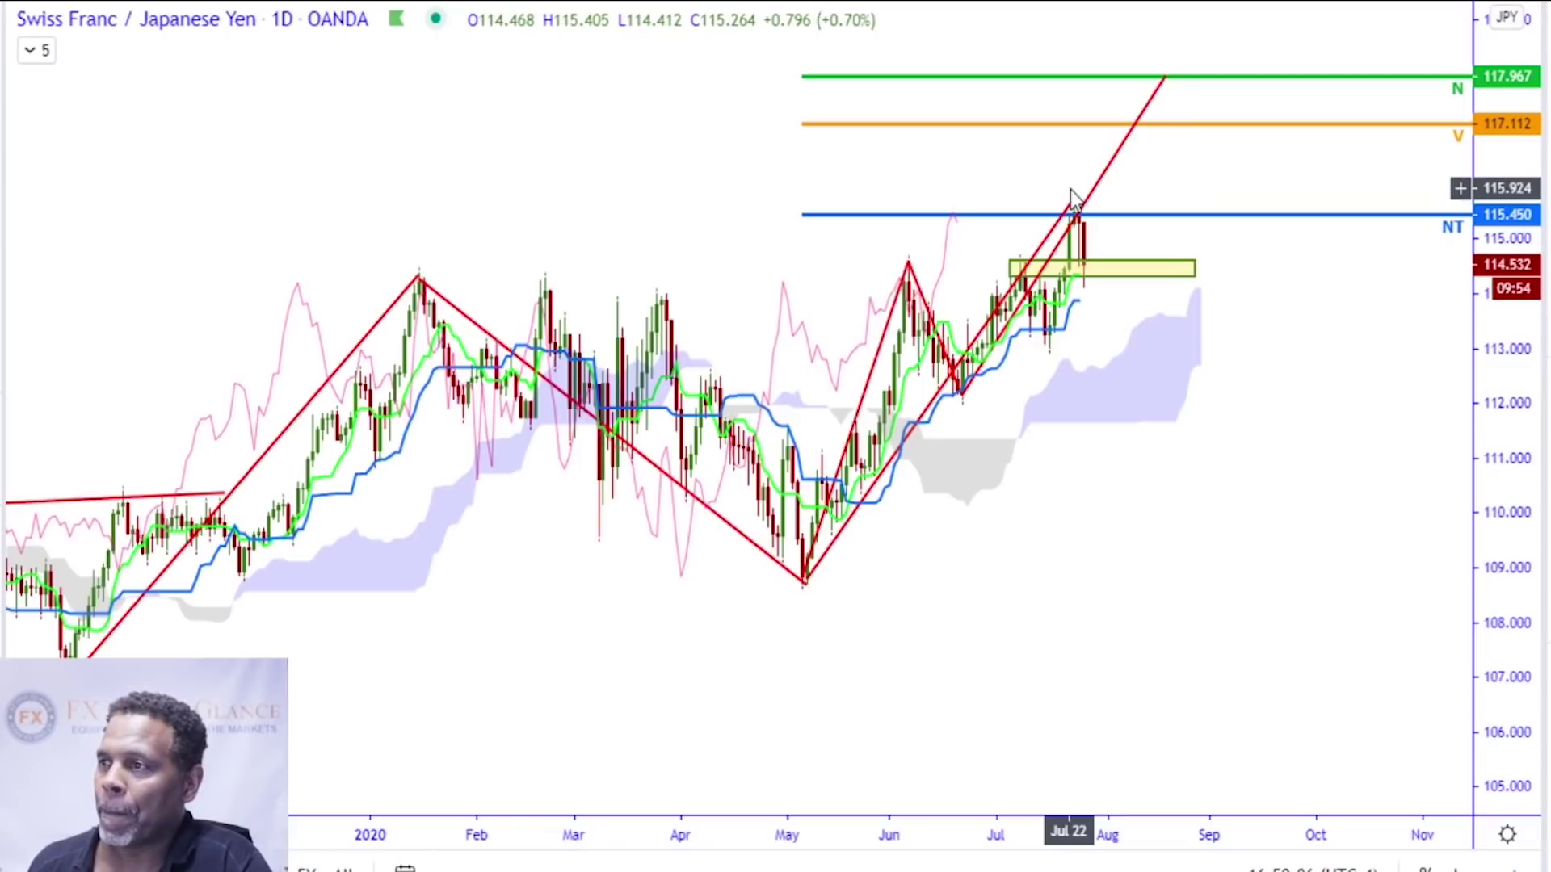
{"action": "scroll", "coordinate": [1107, 167], "scroll_direction": "up", "scroll_amount": 1}
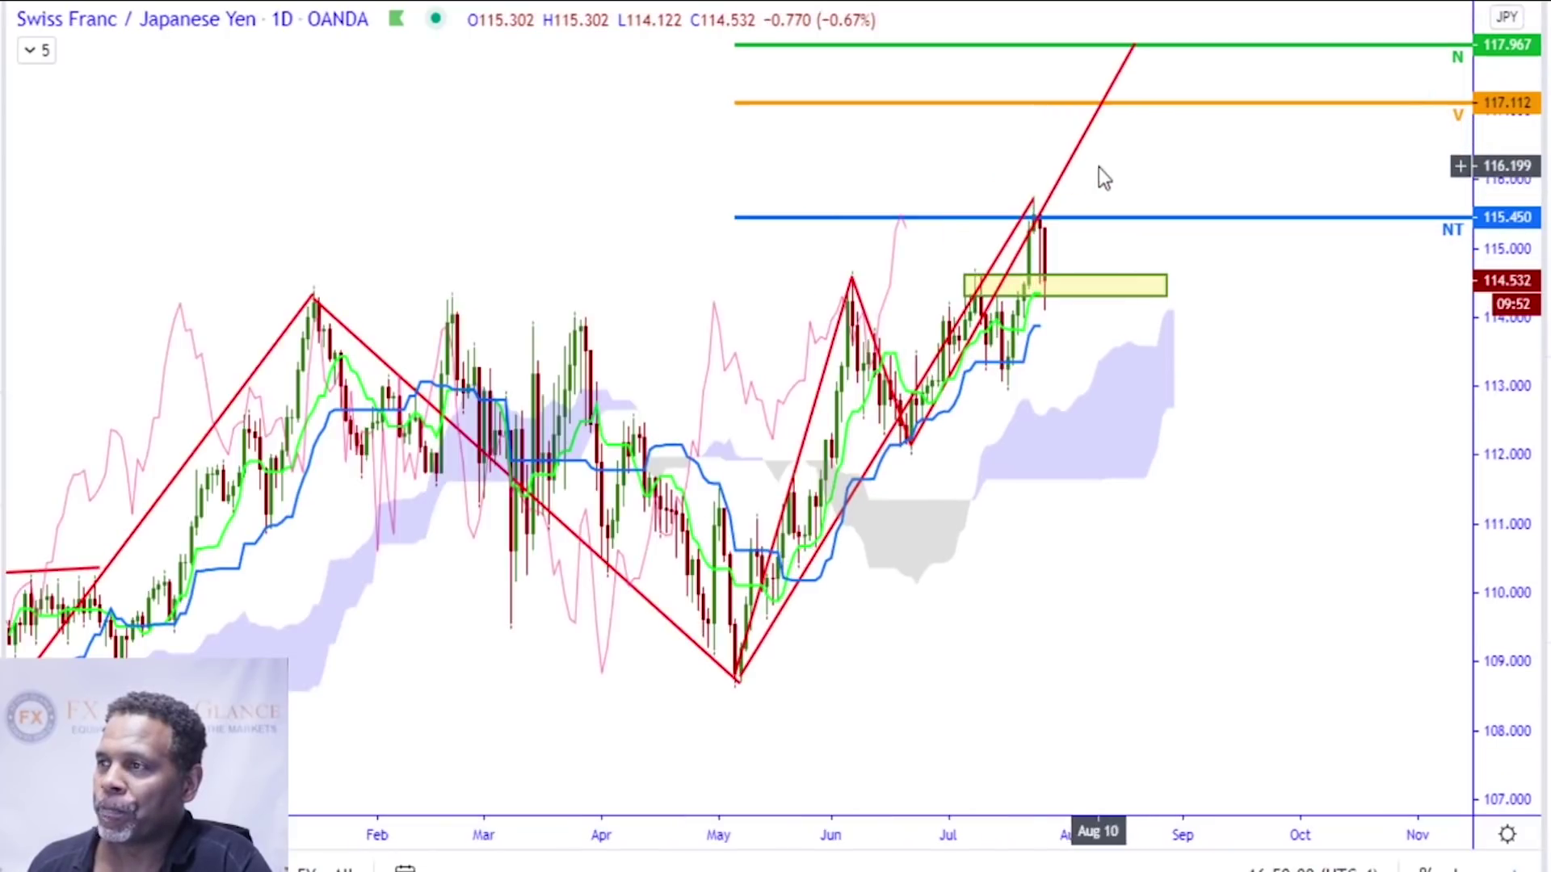
{"action": "left_click", "coordinate": [1007, 240]}
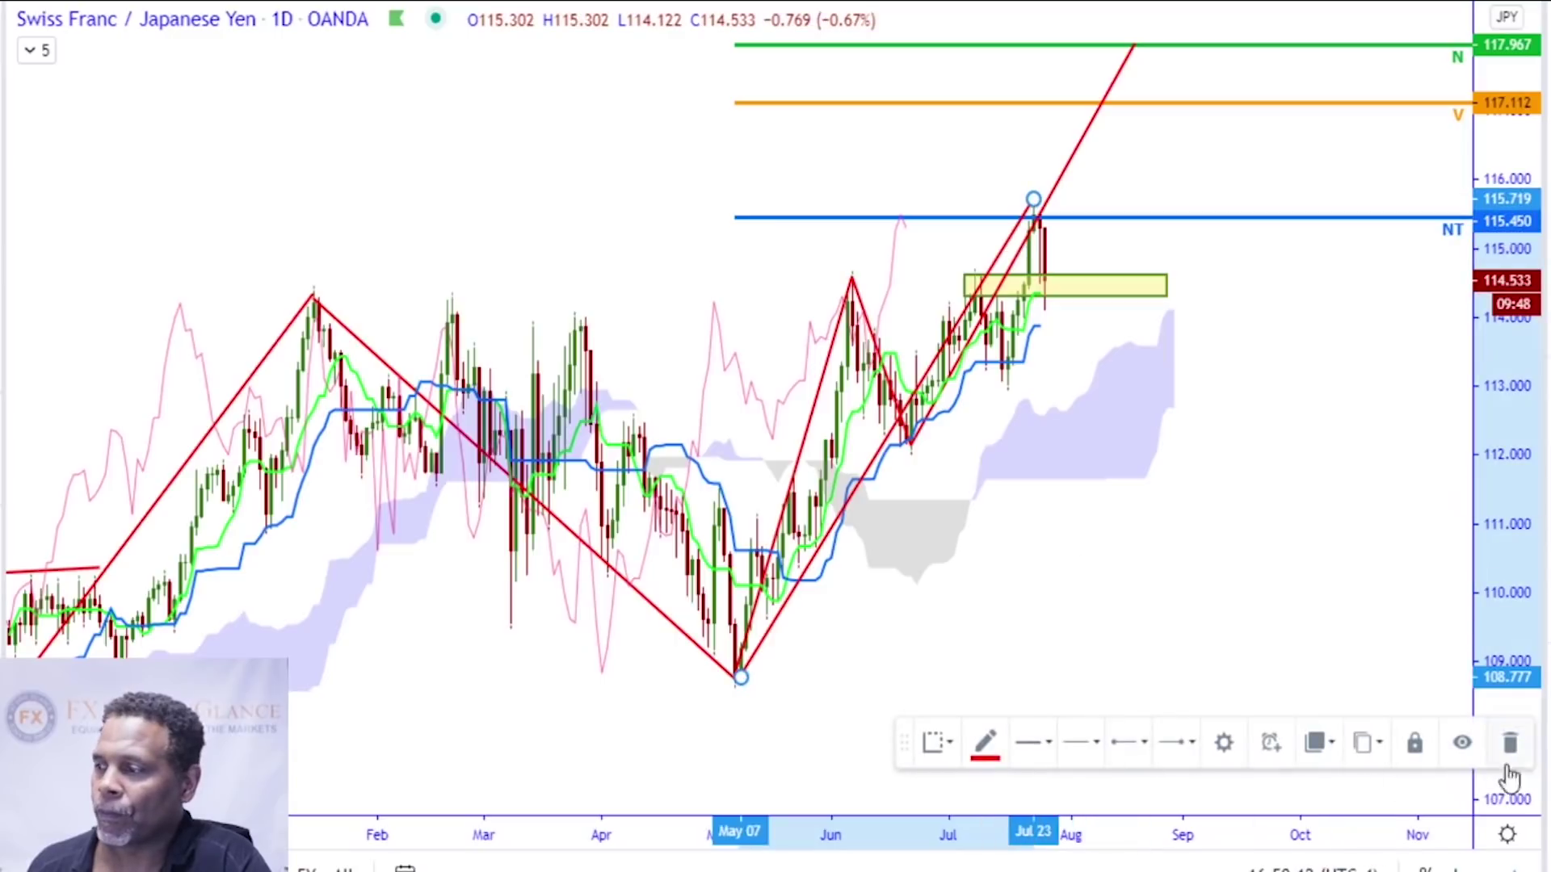
{"action": "left_click", "coordinate": [1510, 753]}
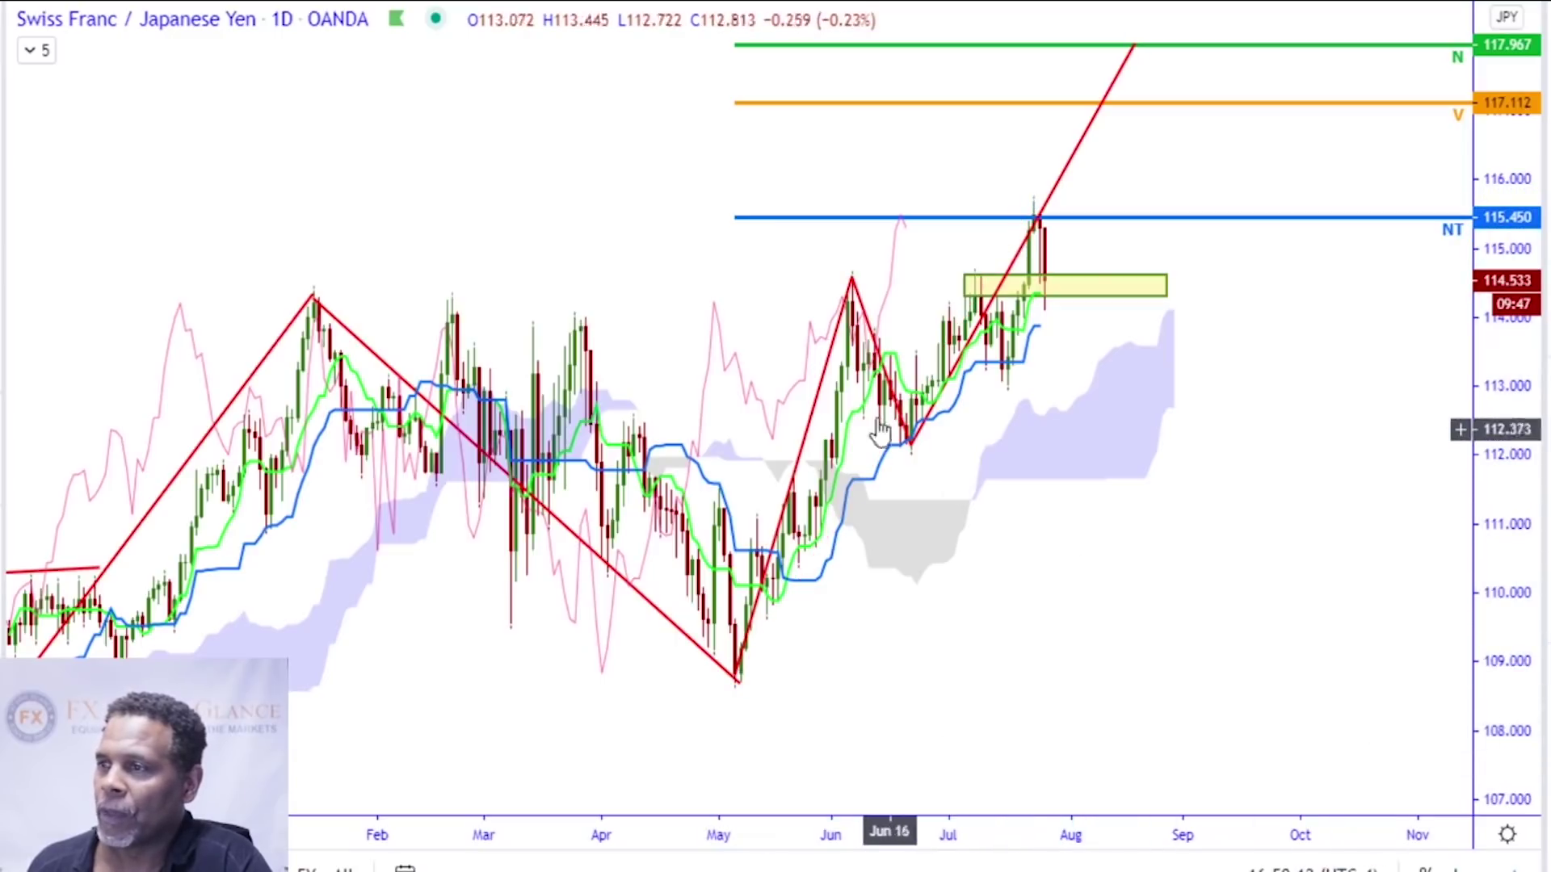
{"action": "left_click", "coordinate": [828, 376]}
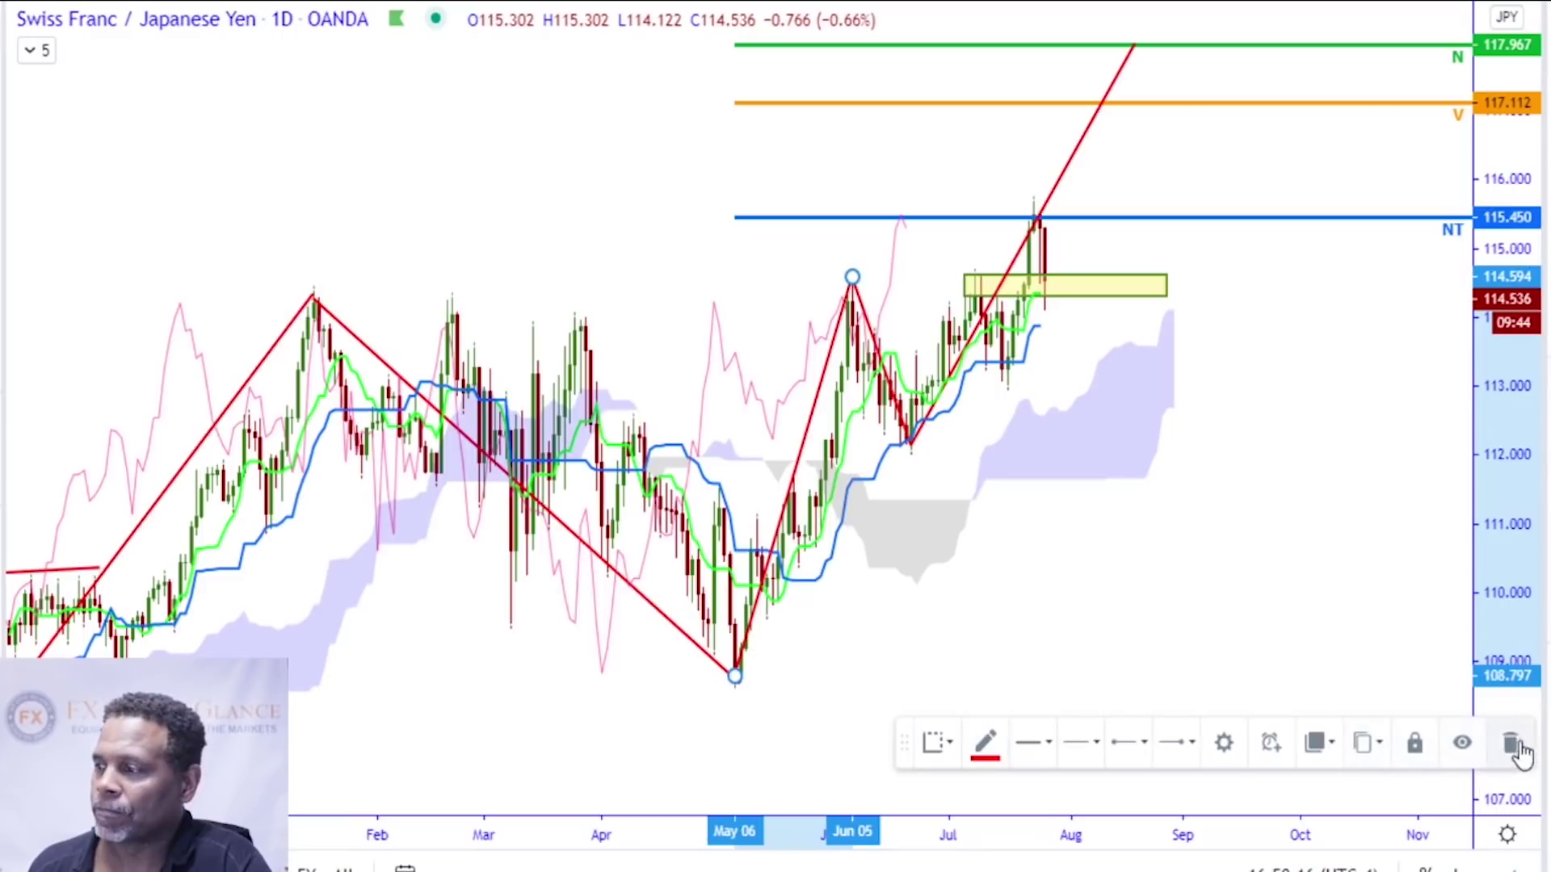
{"action": "left_click", "coordinate": [1516, 750]}
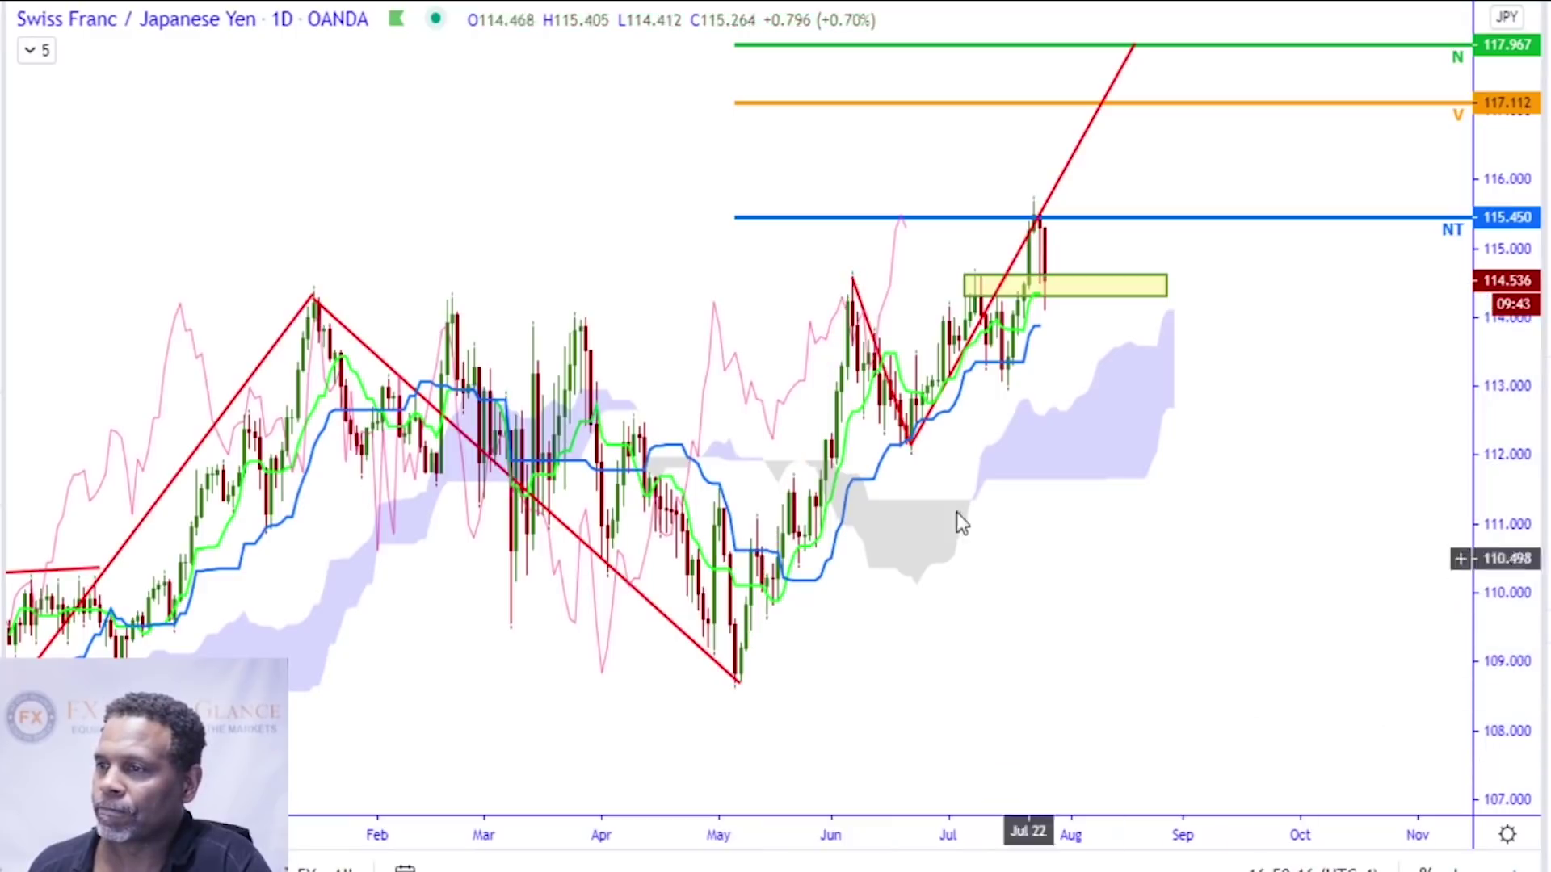
Delete the trend line from the June 5 high to the June 22 low and the projection line up to the N target
{"action": "left_click", "coordinate": [868, 322]}
{"action": "left_click", "coordinate": [1509, 742]}
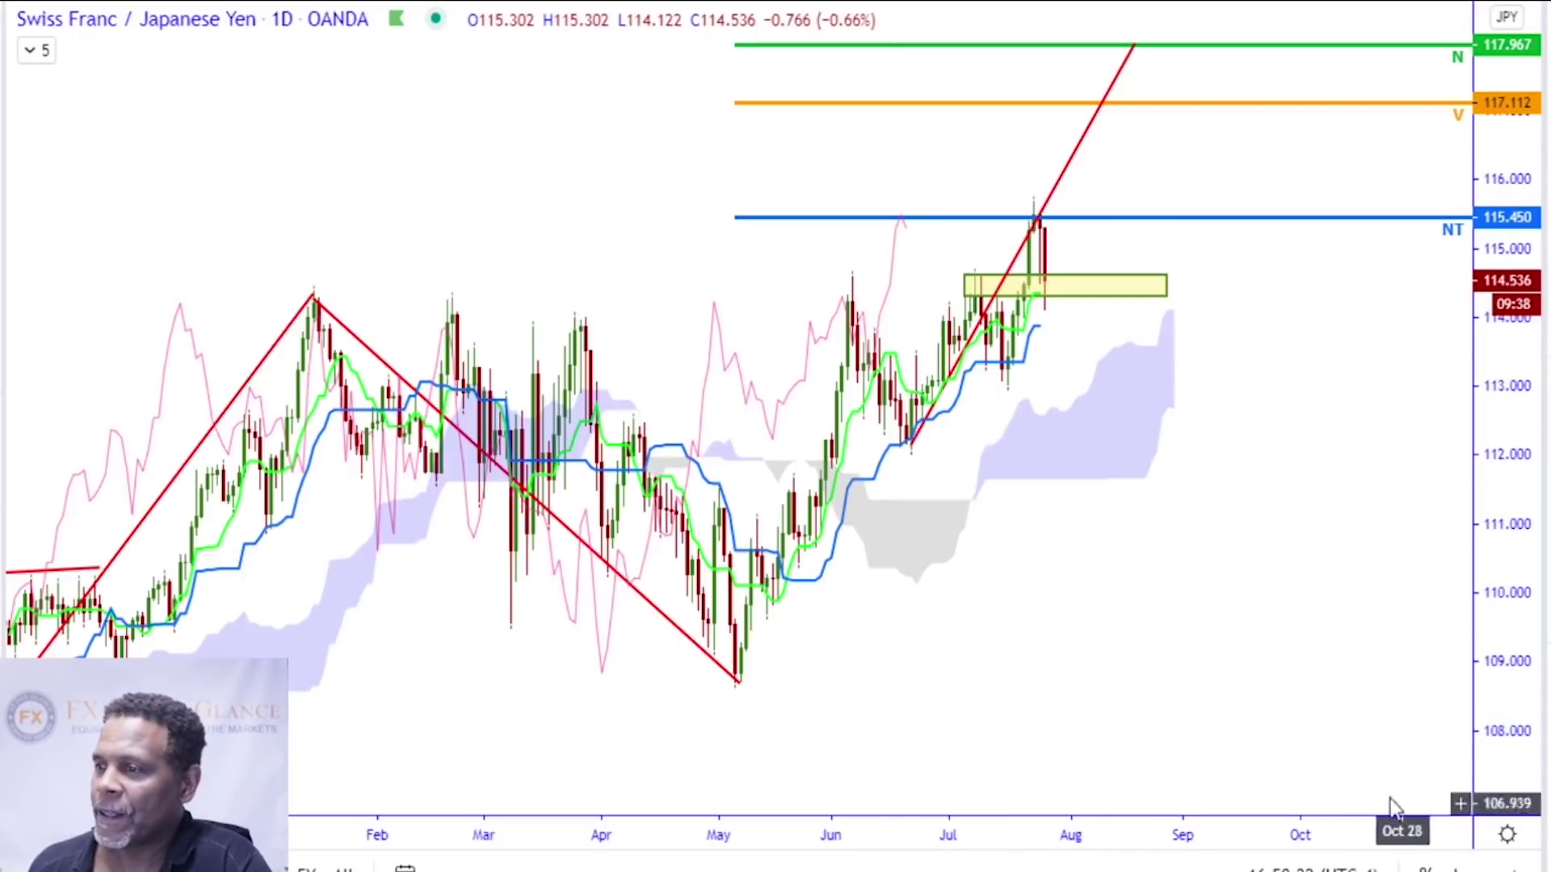
{"action": "left_click", "coordinate": [1044, 207]}
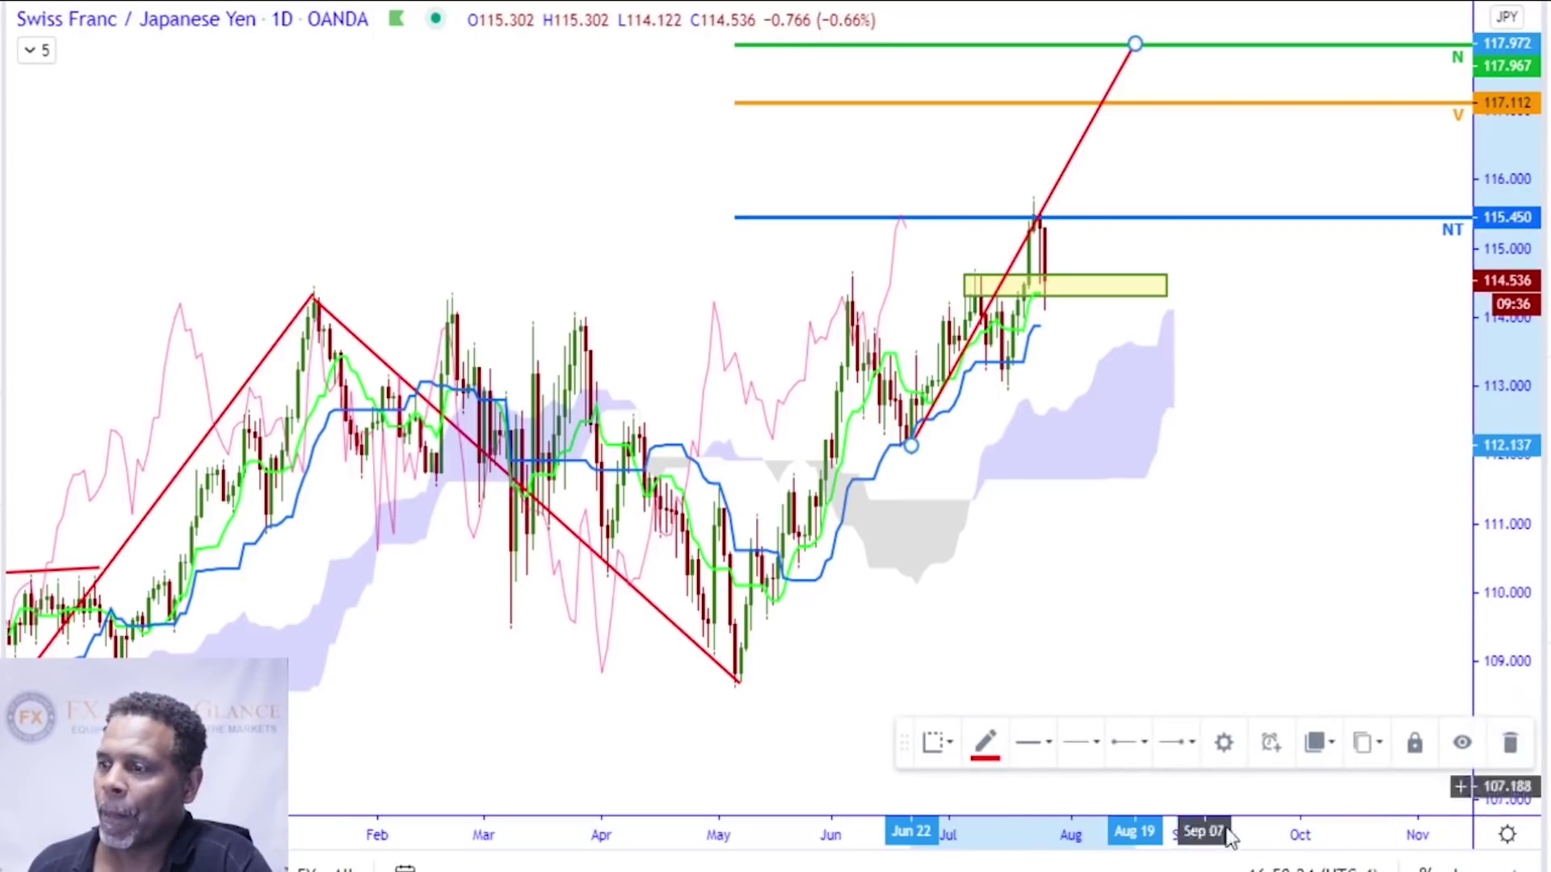
{"action": "left_click", "coordinate": [1512, 742]}
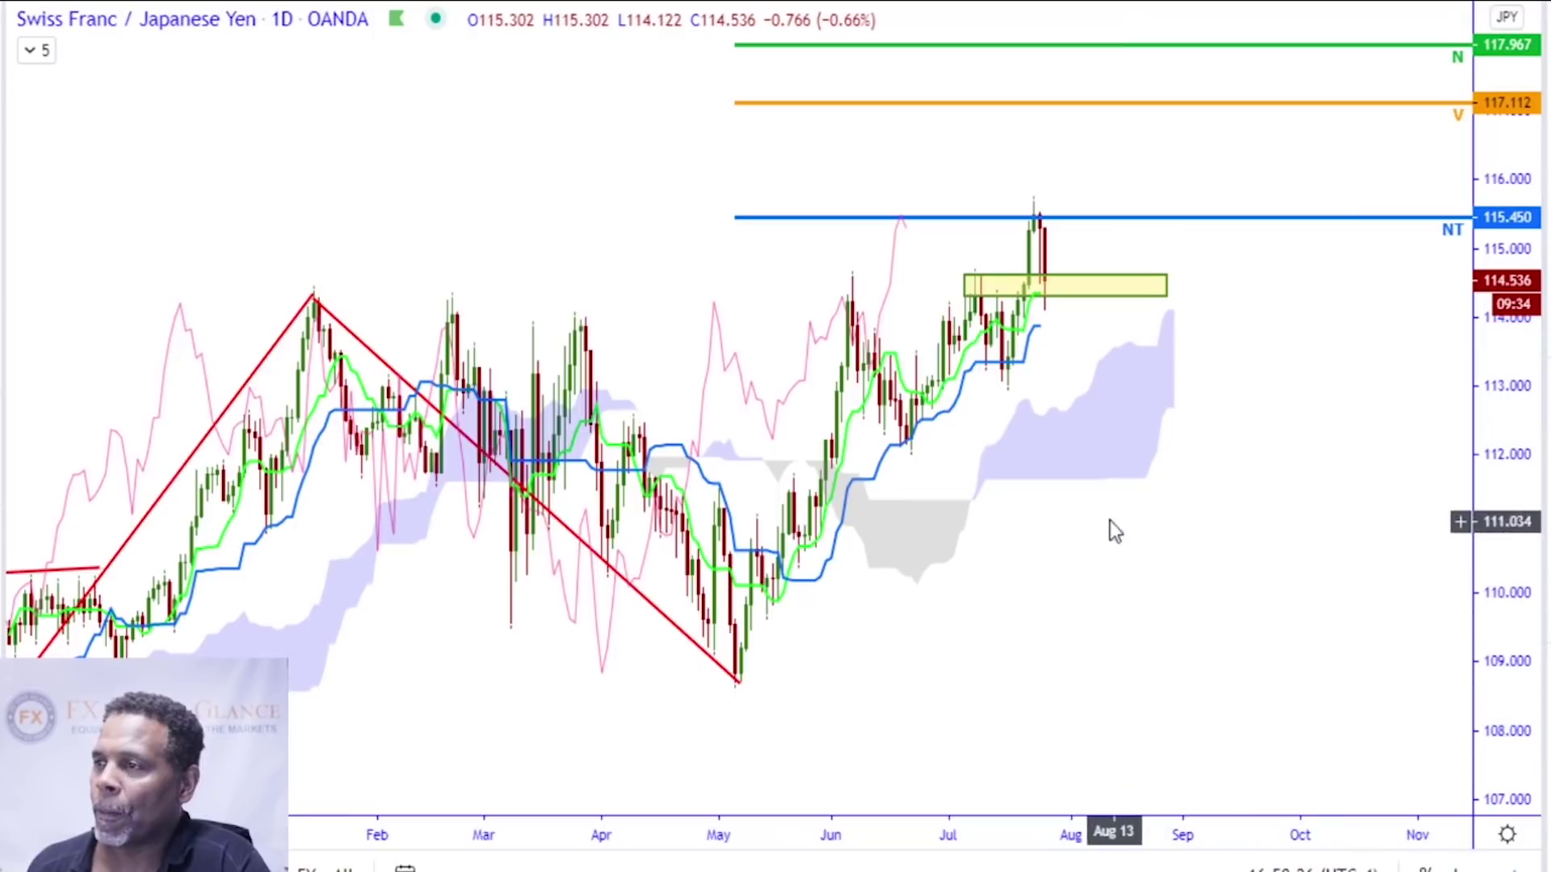
{"action": "scroll", "coordinate": [1096, 540], "scroll_direction": "up", "scroll_amount": 2}
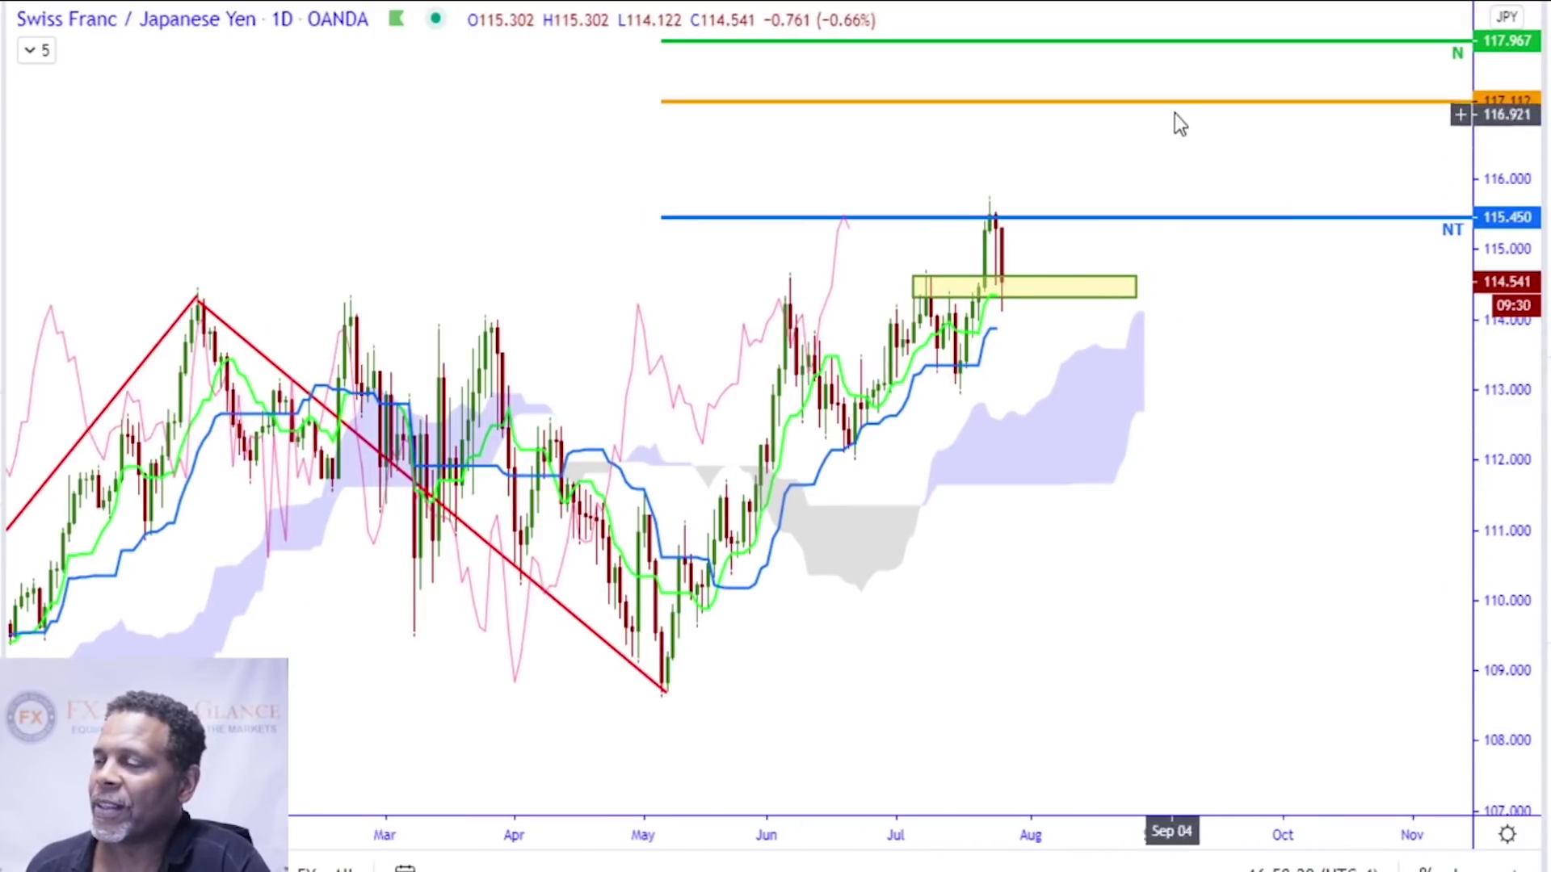
{"action": "scroll", "coordinate": [1051, 425], "scroll_direction": "down", "scroll_amount": 1}
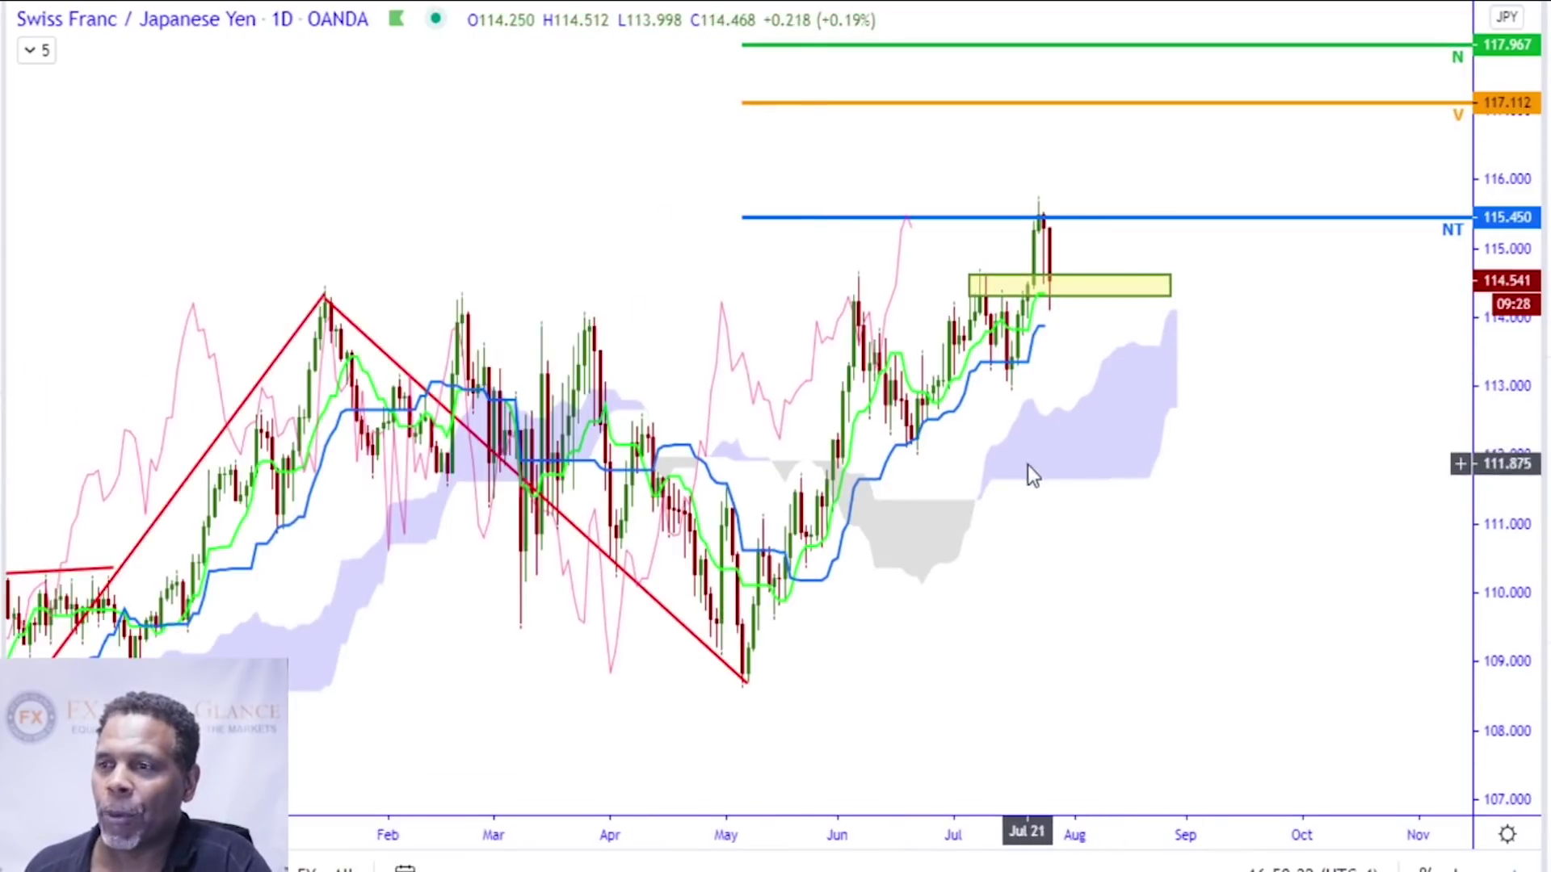
{"action": "scroll", "coordinate": [1028, 464], "scroll_direction": "down", "scroll_amount": 1}
{"action": "scroll", "coordinate": [1022, 491], "scroll_direction": "down", "scroll_amount": 2}
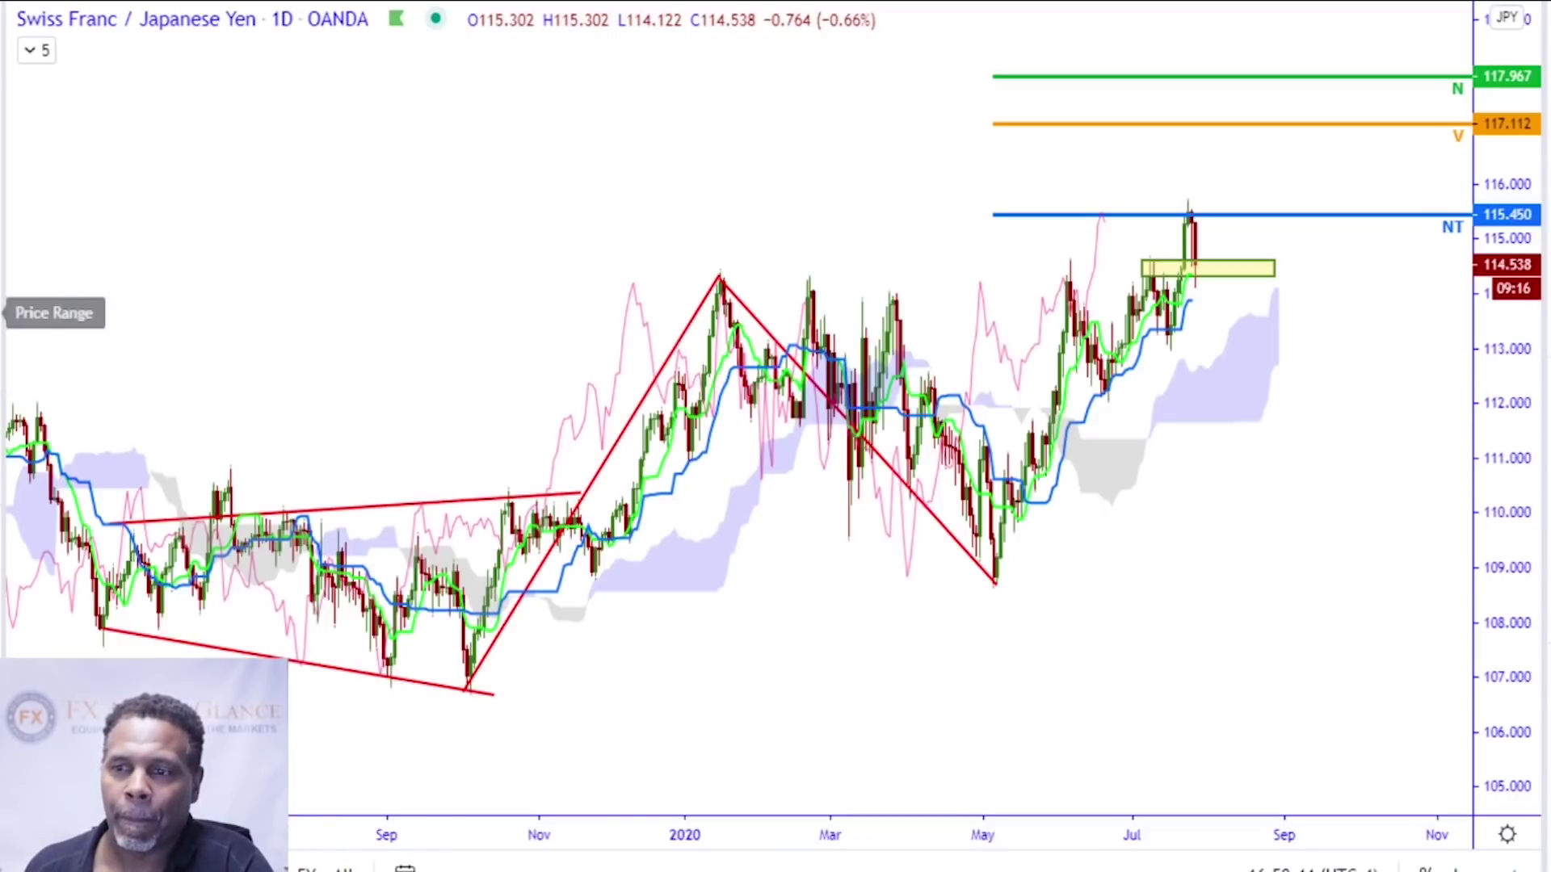
{"action": "left_click", "coordinate": [4, 313]}
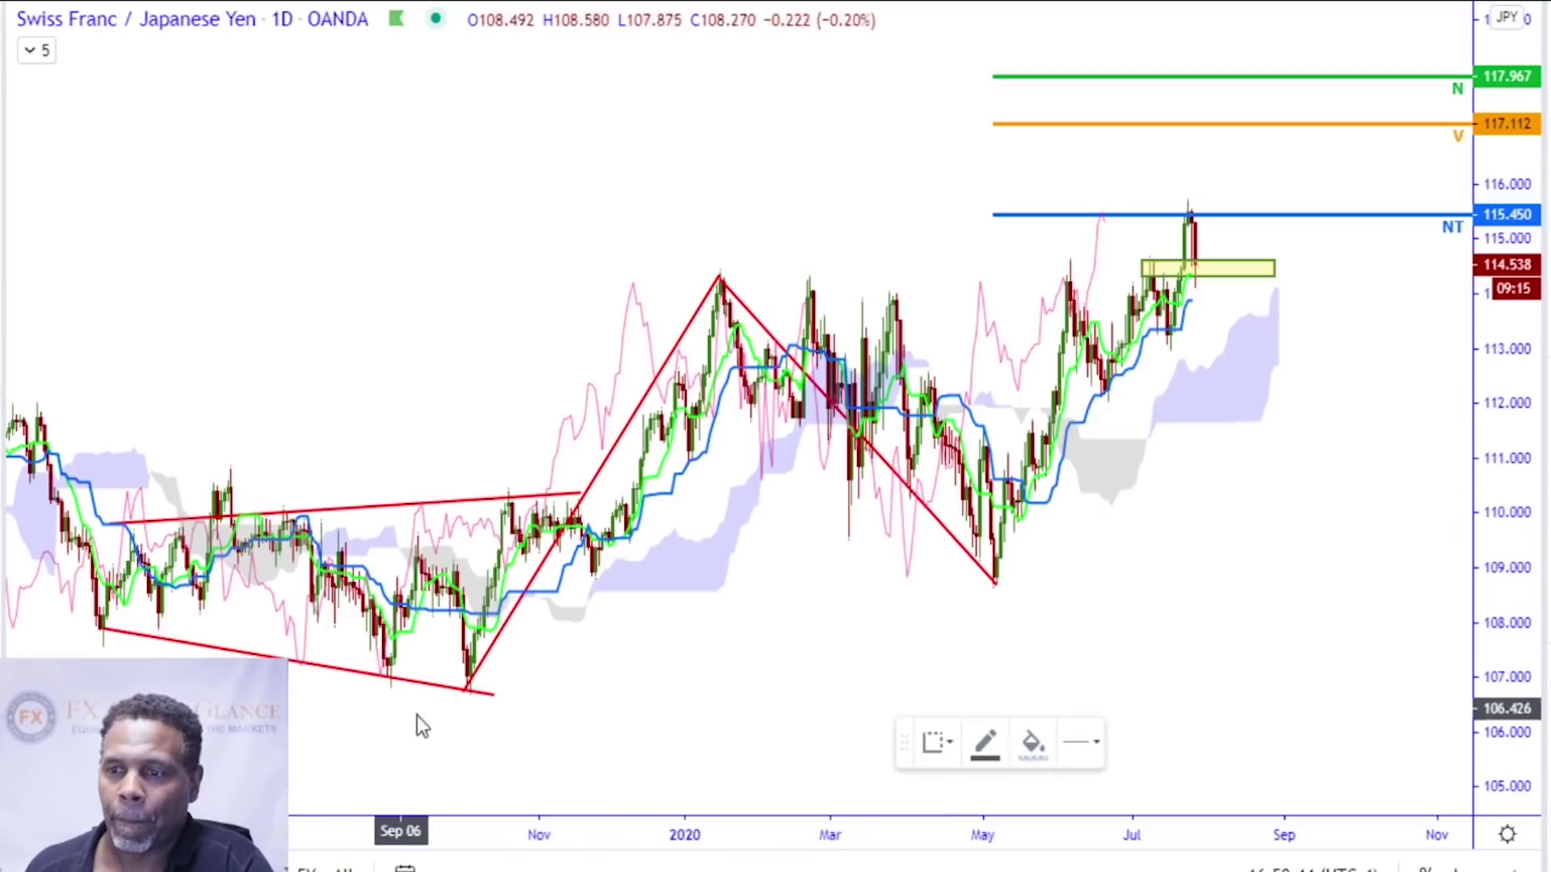
{"action": "left_click", "coordinate": [468, 692]}
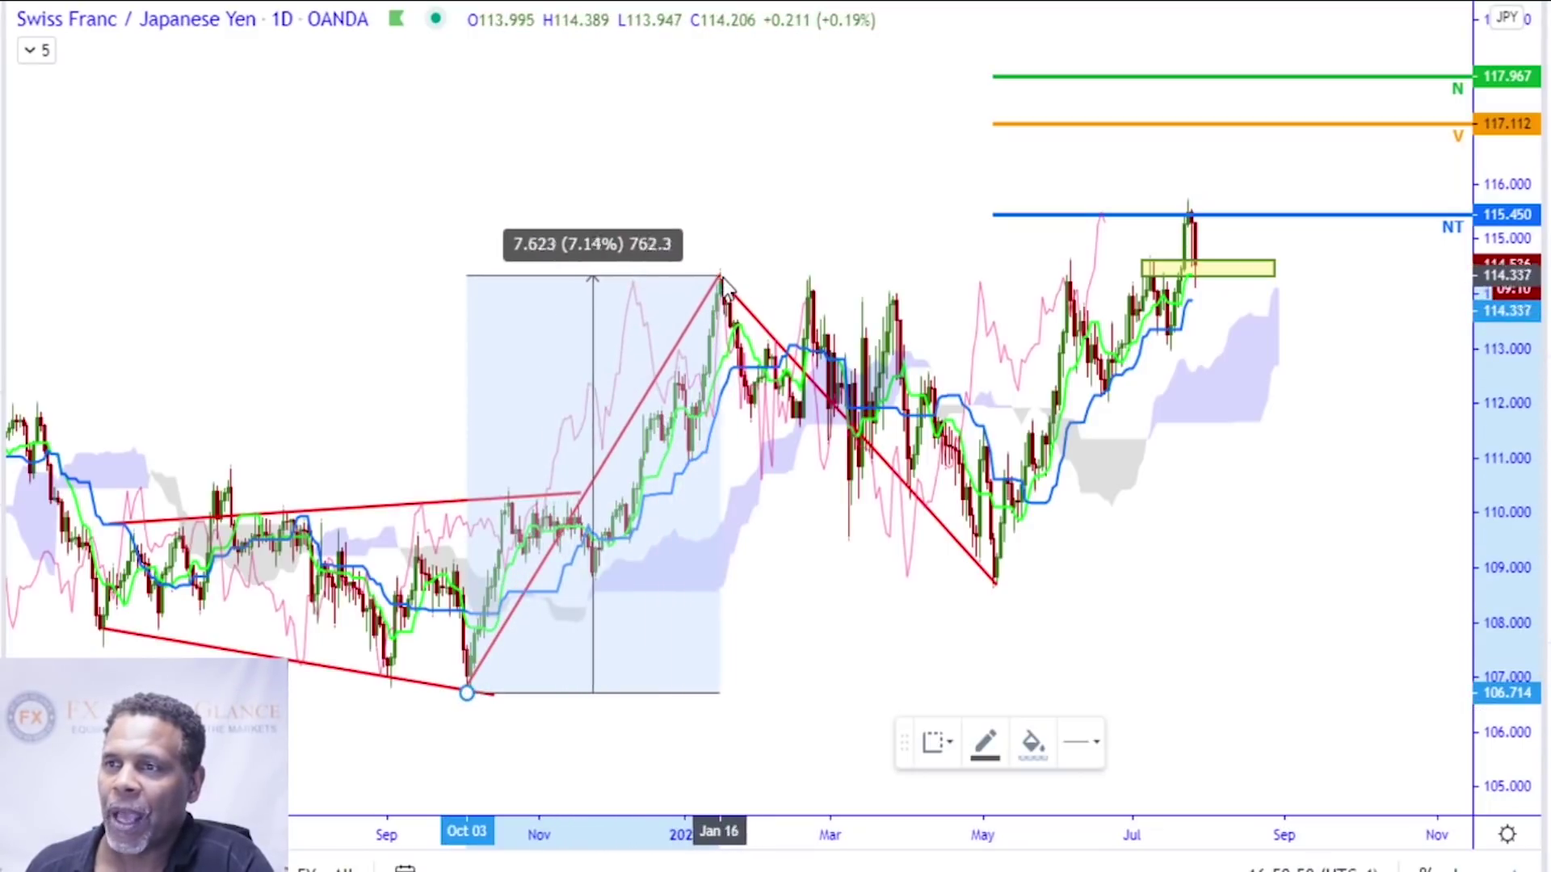
{"action": "key", "text": "Escape"}
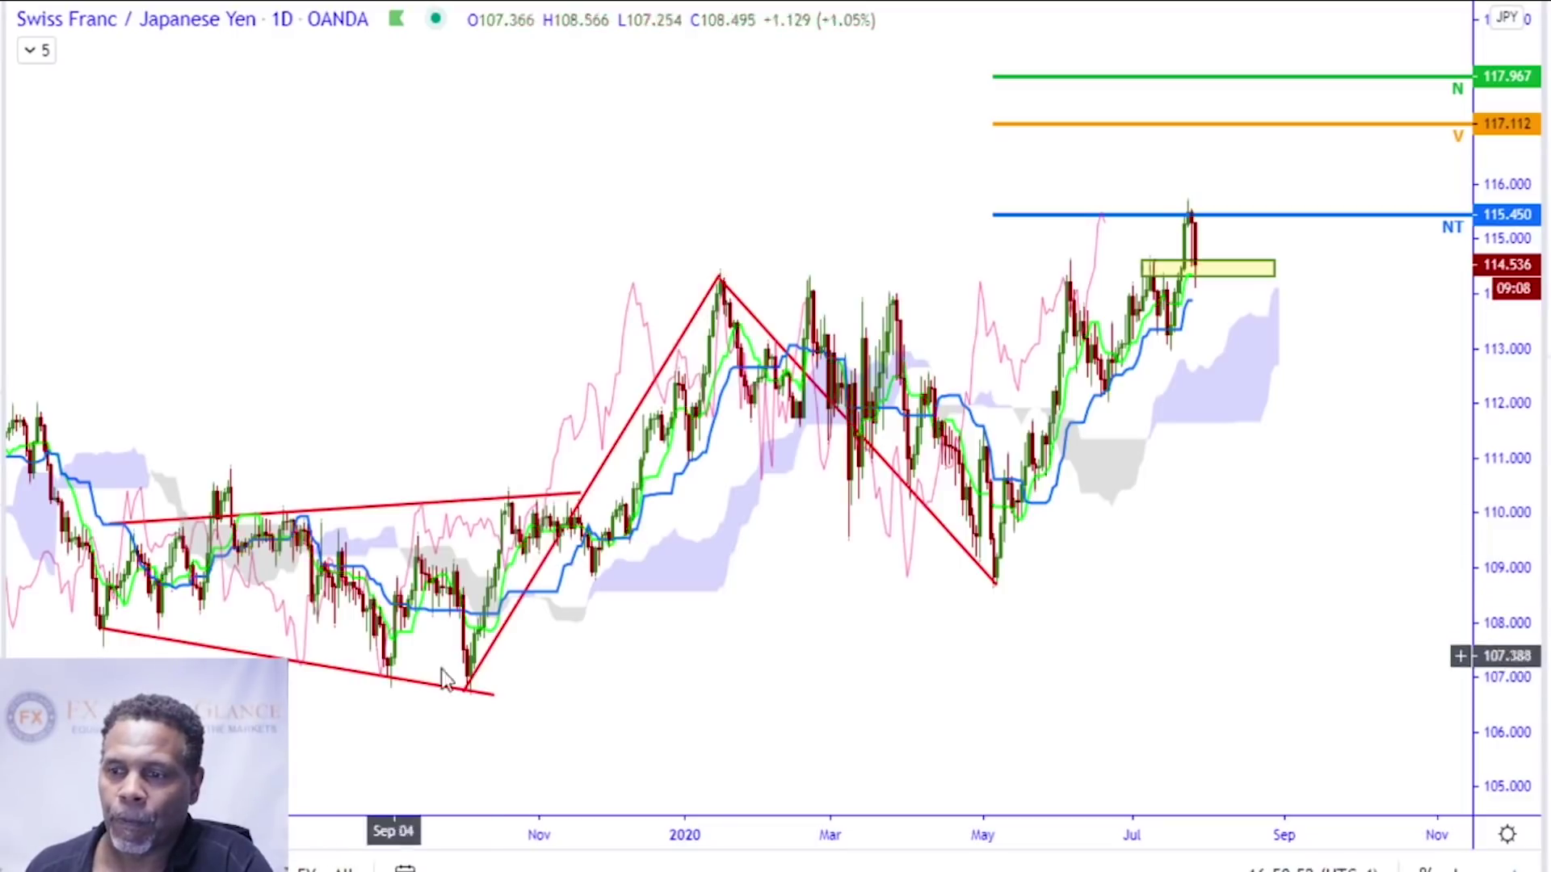
Measure the price and date range from the October 4 low to the January 16 high and clear the measurement
{"action": "left_click", "coordinate": [470, 696]}
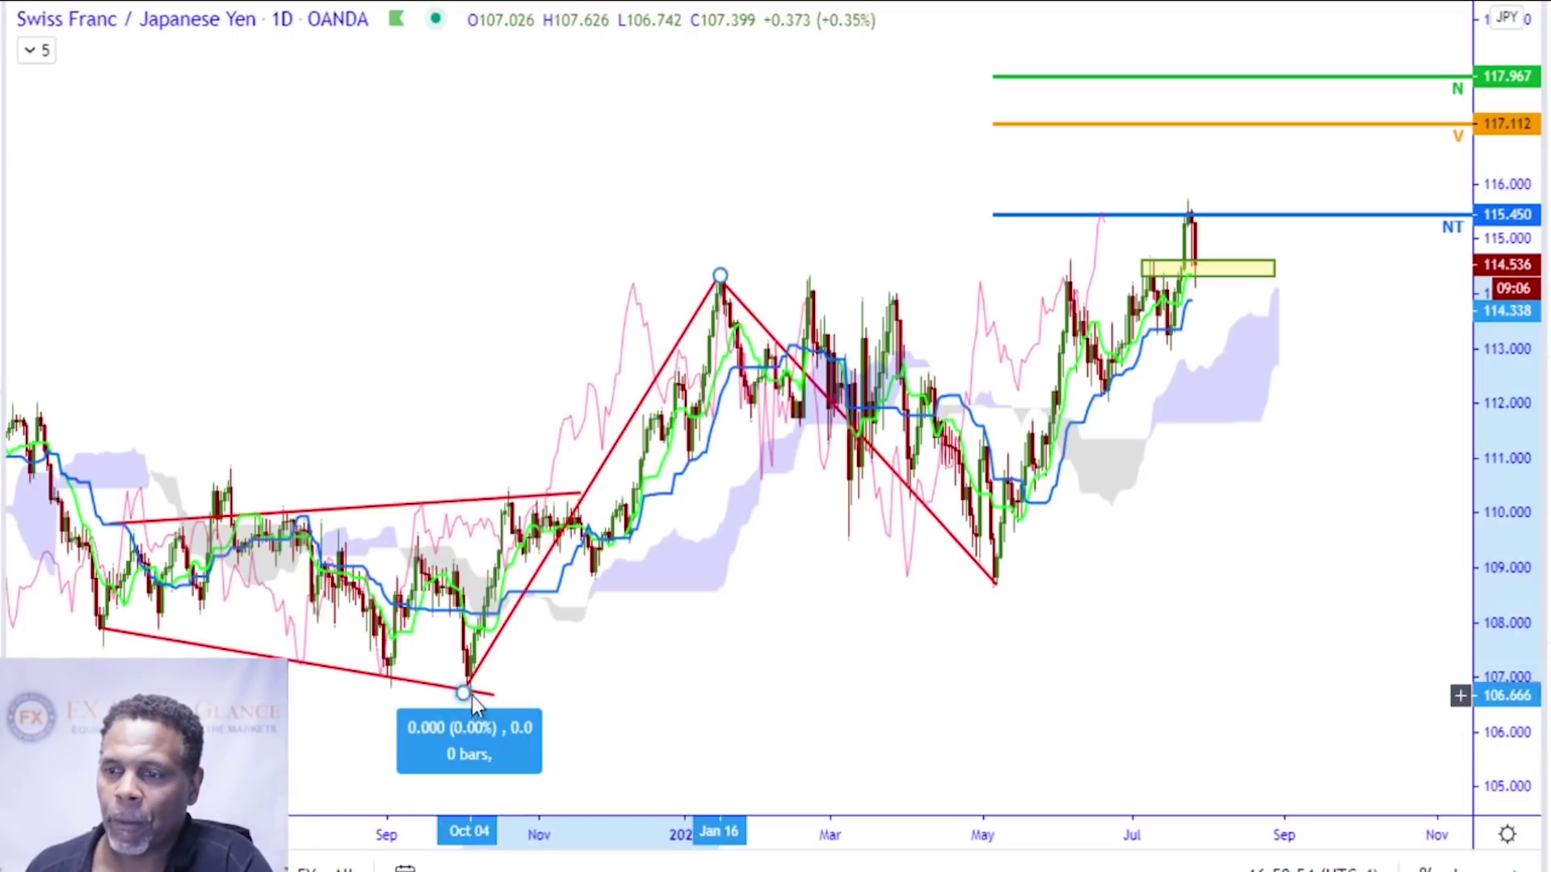
{"action": "left_click", "coordinate": [721, 277]}
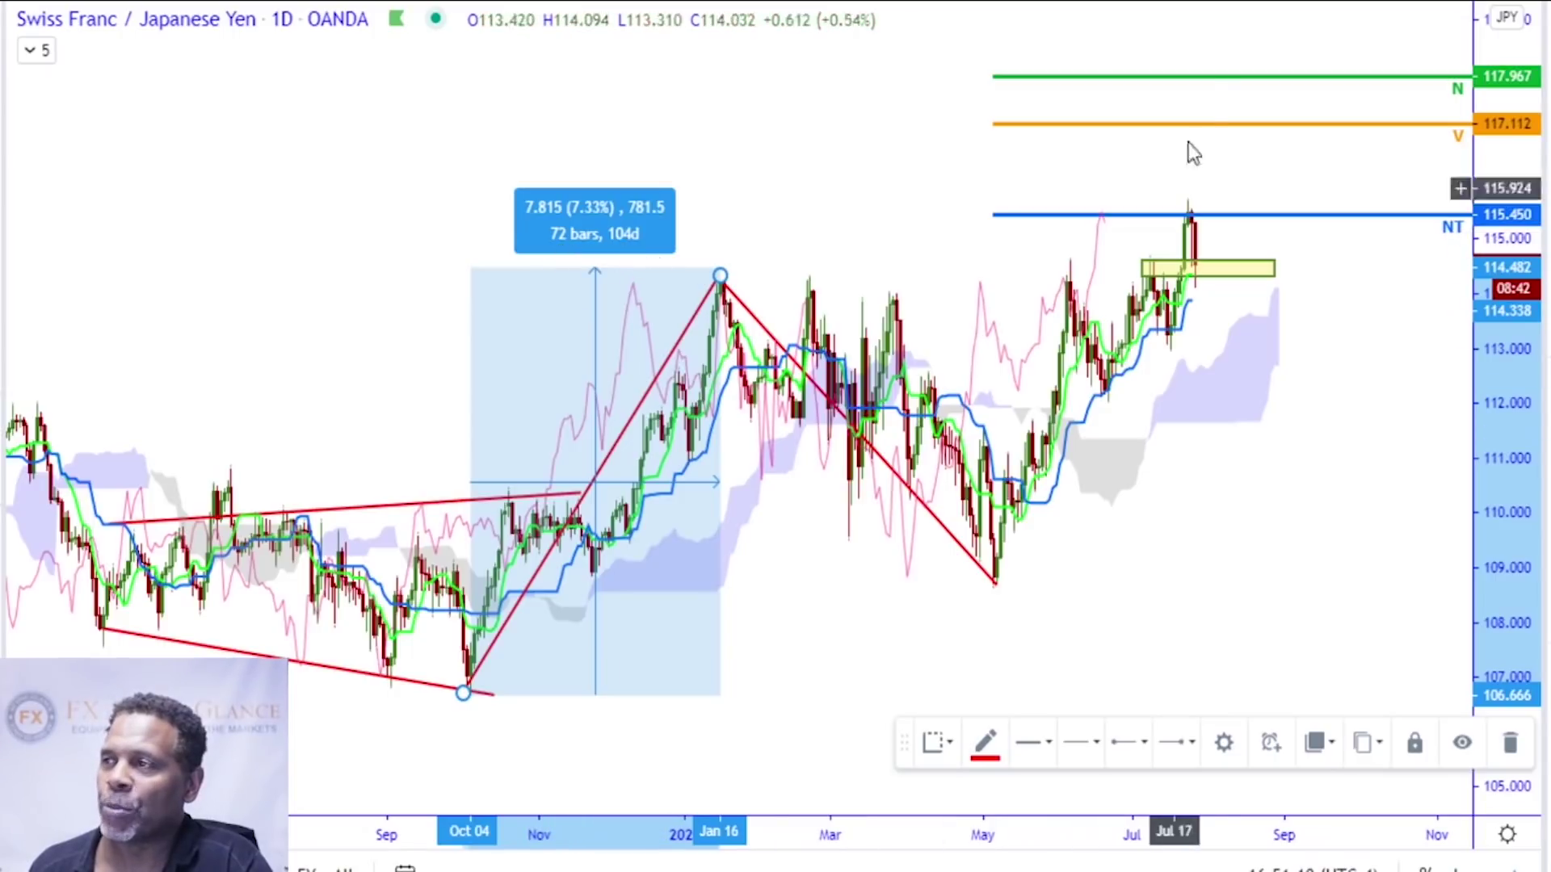
{"action": "left_click", "coordinate": [358, 293]}
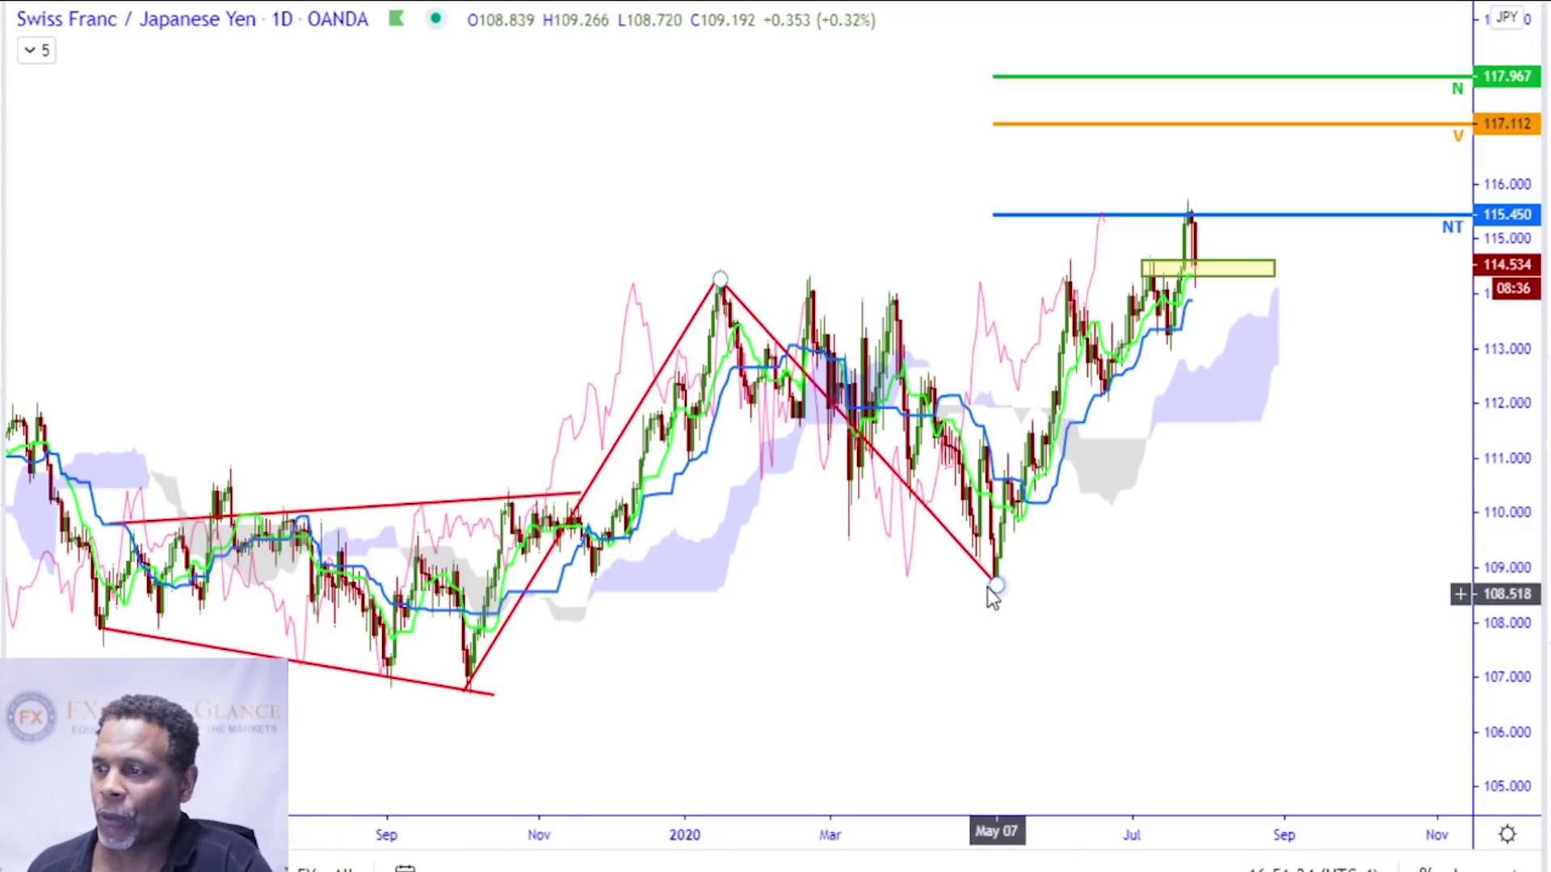
Measure from the May 5 low to the July 22 high and on to about 117.0 at August 17, just below the V target
{"action": "mouse_move", "coordinate": [993, 585]}
{"action": "left_mouse_down"}
{"action": "mouse_move", "coordinate": [1065, 478]}
{"action": "mouse_move", "coordinate": [1187, 205]}
{"action": "left_mouse_up"}
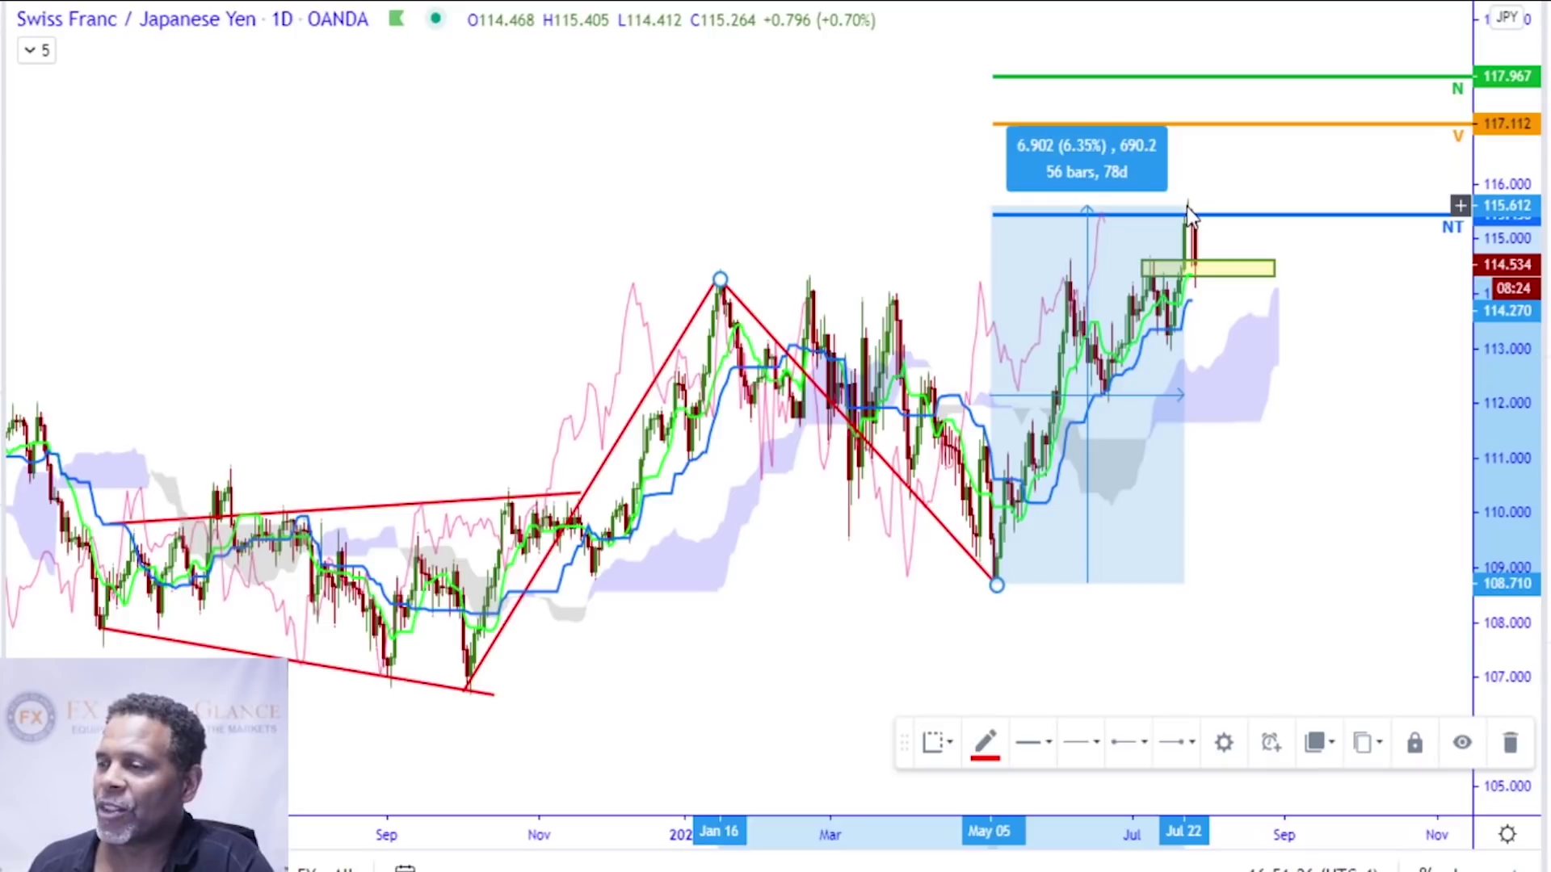
{"action": "mouse_move", "coordinate": [1186, 207]}
{"action": "left_mouse_down"}
{"action": "mouse_move", "coordinate": [1243, 162]}
{"action": "mouse_move", "coordinate": [1261, 135]}
{"action": "mouse_move", "coordinate": [1248, 129]}
{"action": "left_mouse_up"}
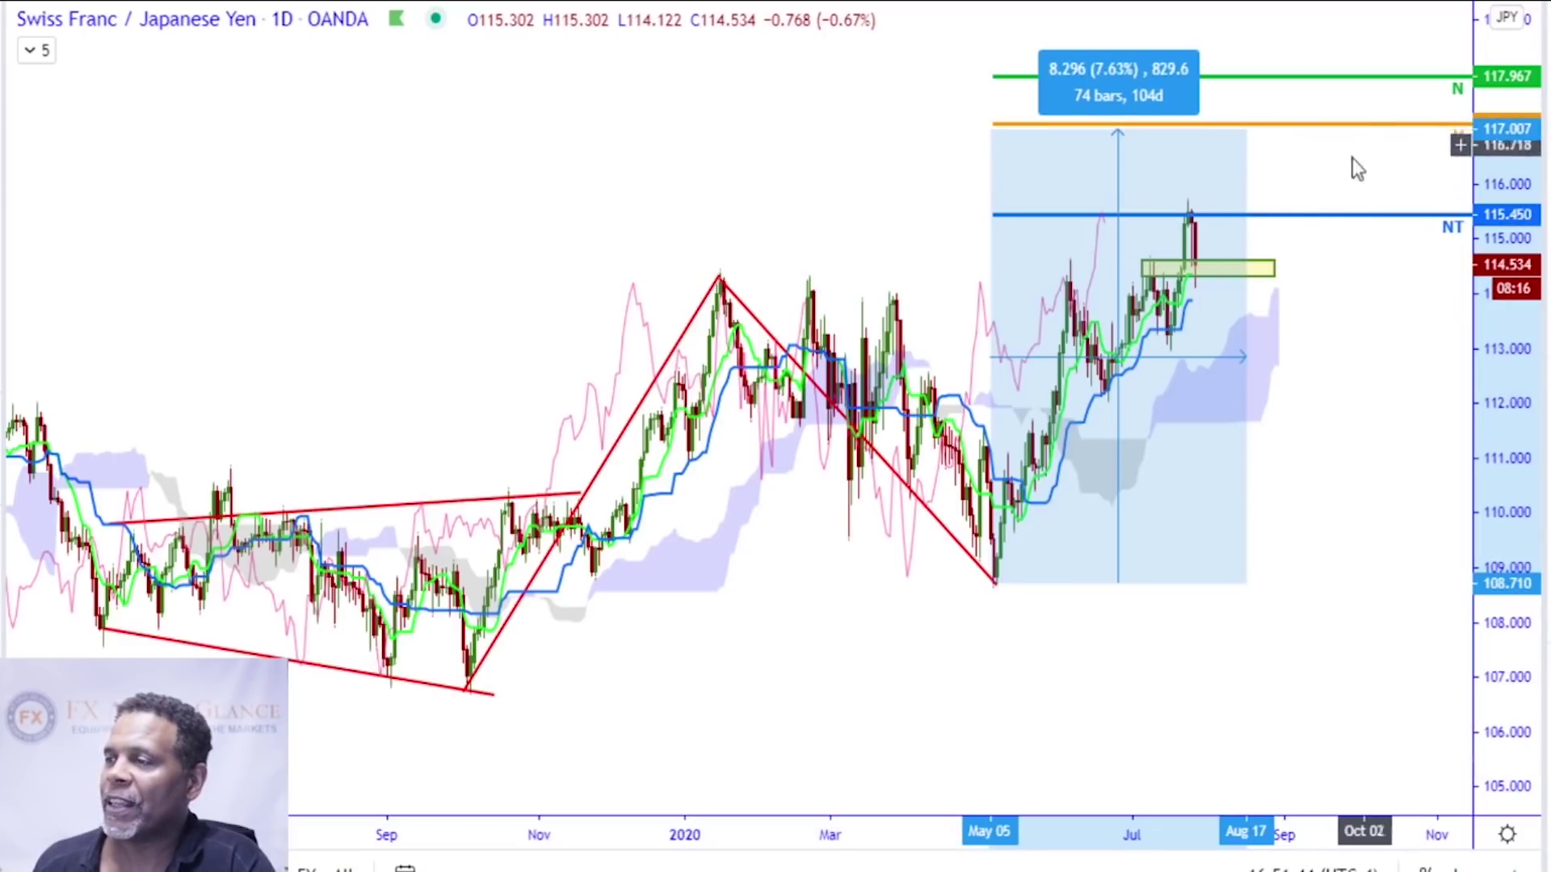
{"action": "scroll", "coordinate": [1298, 575], "scroll_direction": "up", "scroll_amount": 4}
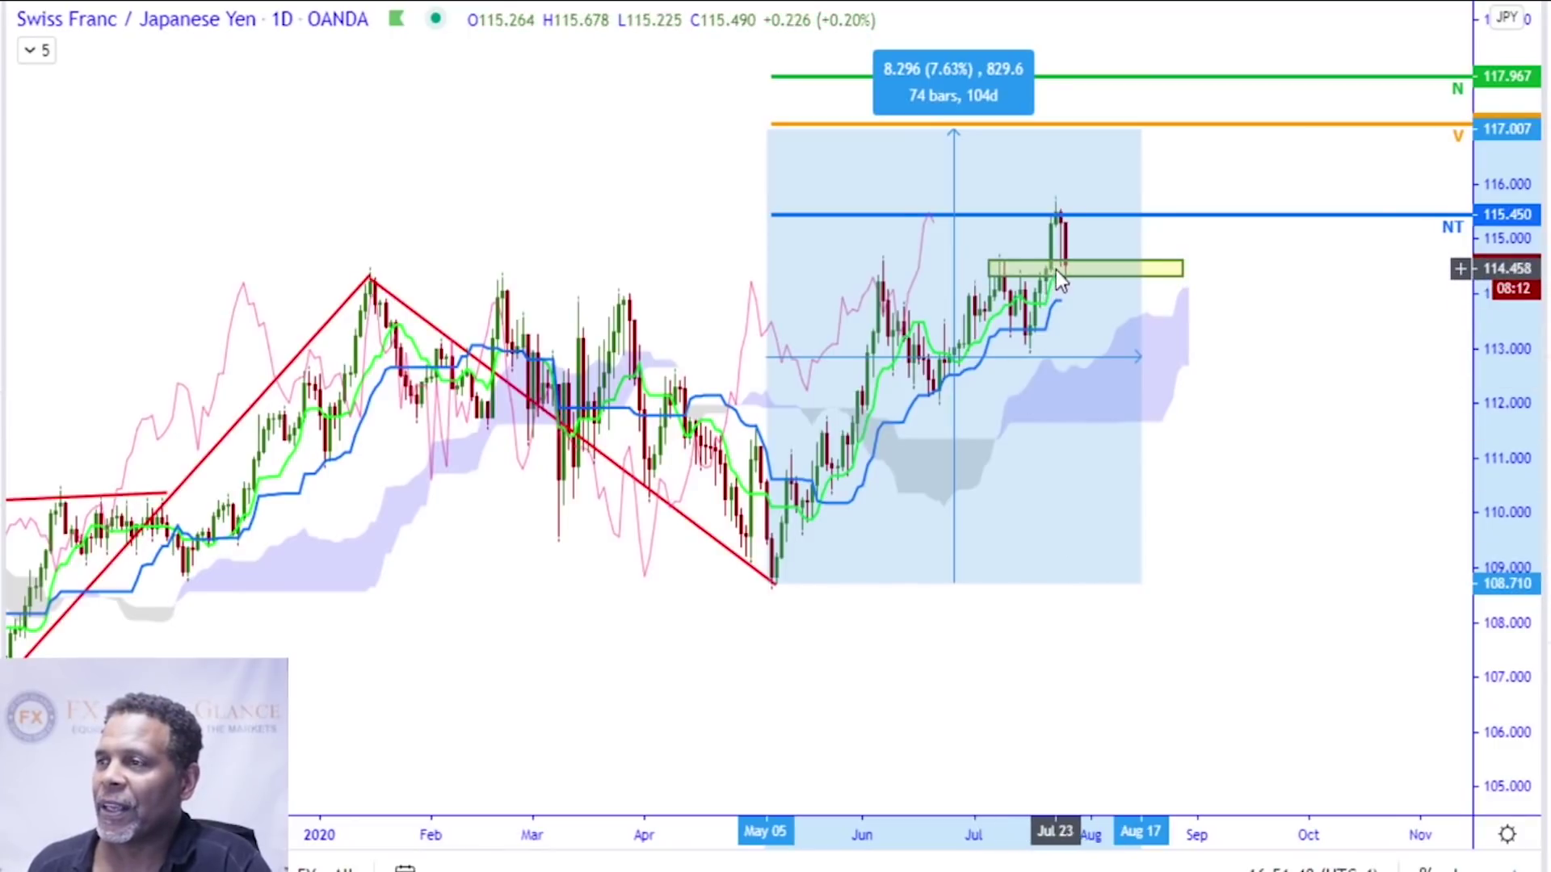
{"action": "left_click", "coordinate": [1147, 575]}
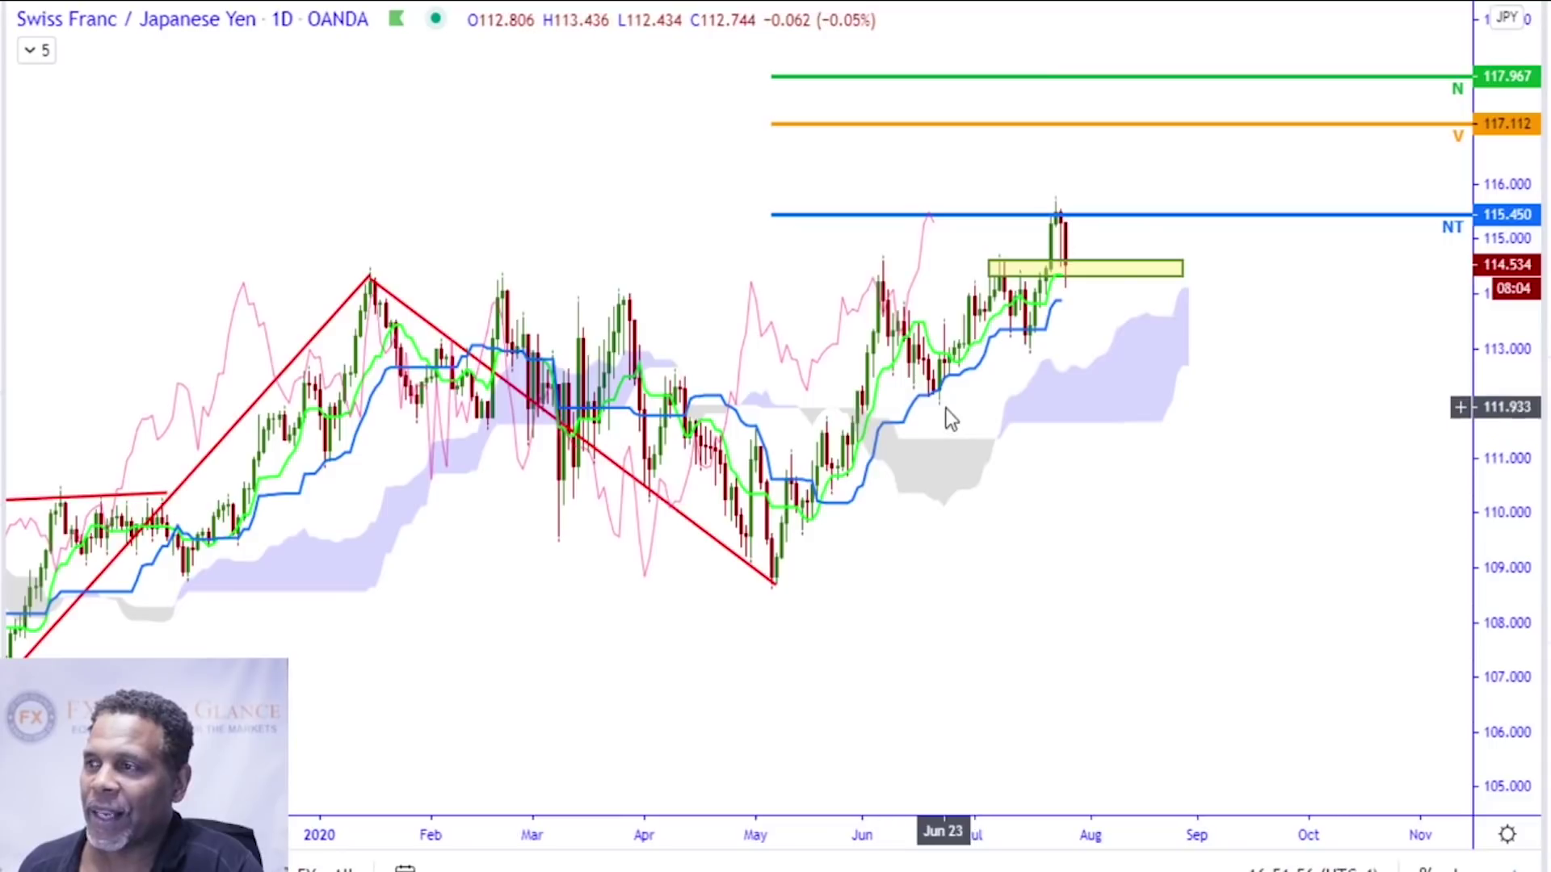
{"action": "scroll", "coordinate": [952, 452], "scroll_direction": "up", "scroll_amount": 2}
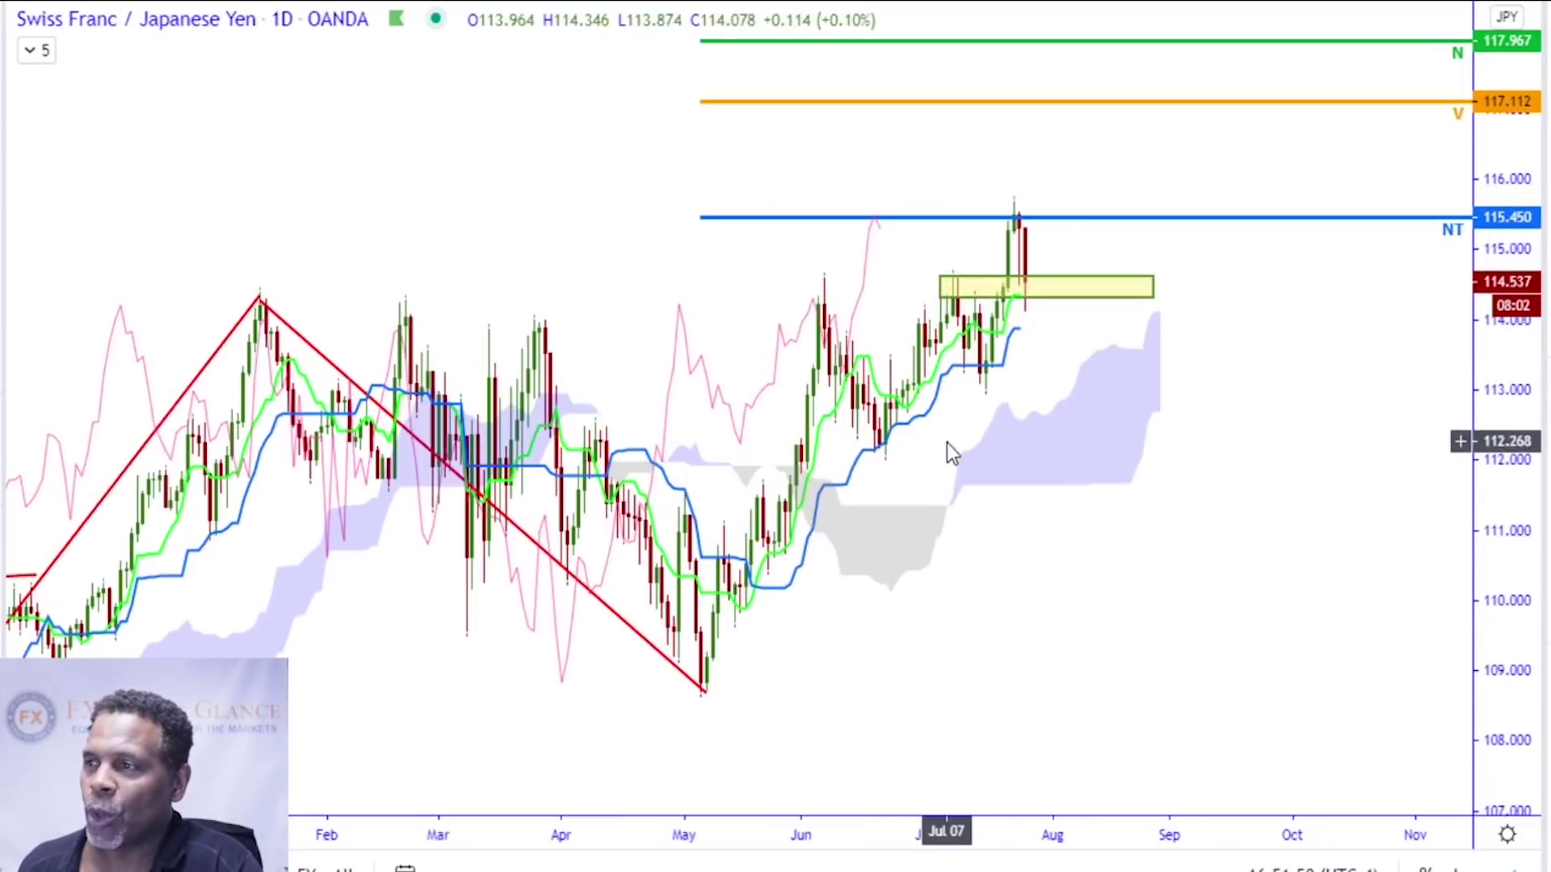
{"action": "left_click", "coordinate": [1011, 290]}
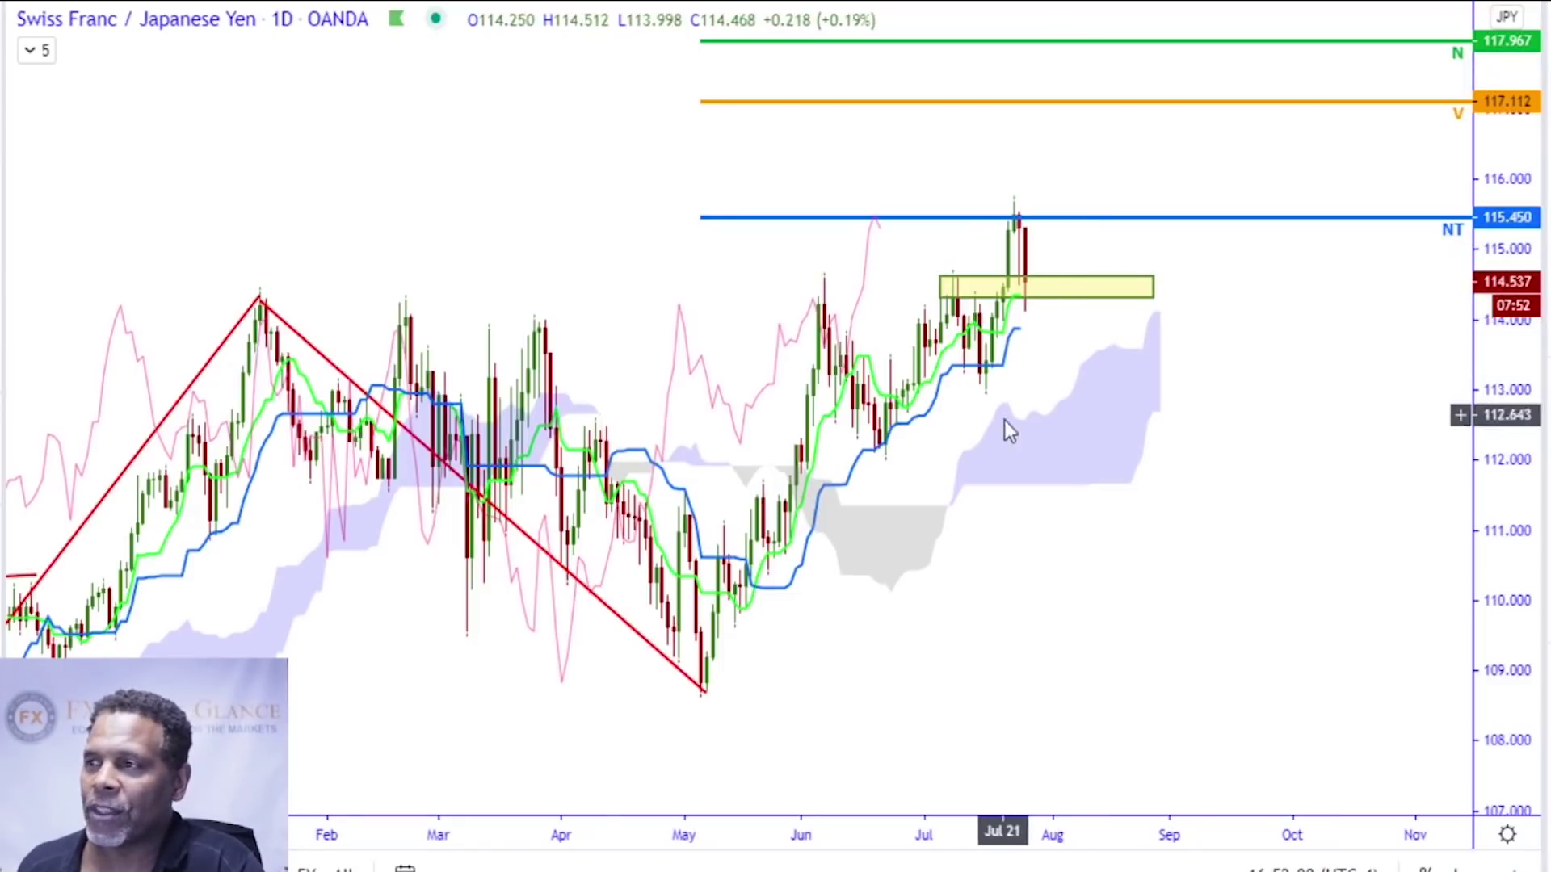
{"action": "scroll", "coordinate": [1004, 430], "scroll_direction": "up", "scroll_amount": 5}
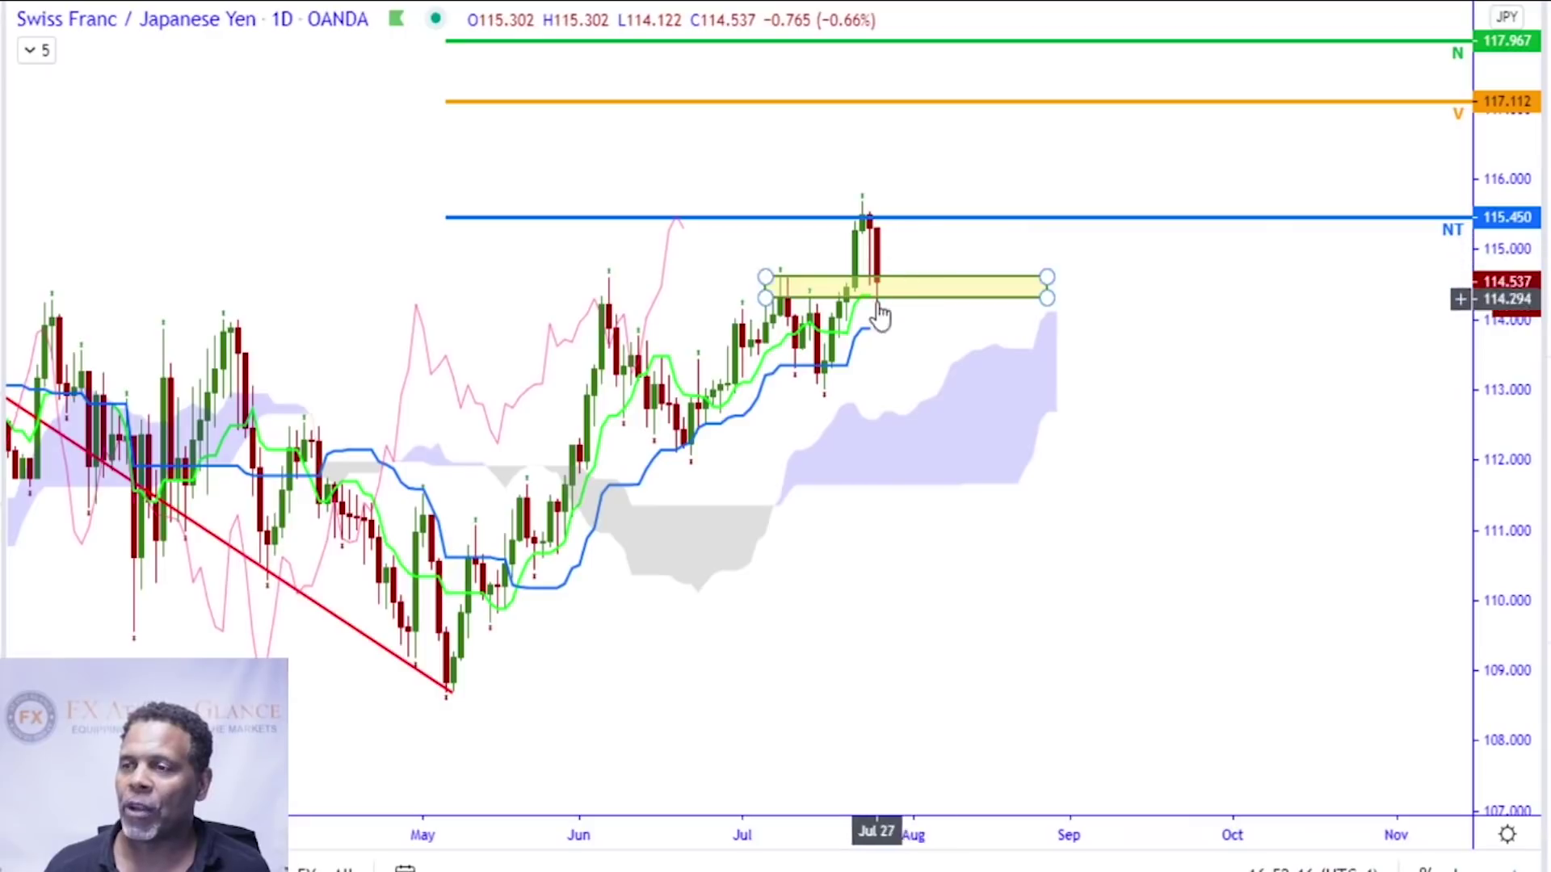
{"action": "scroll", "coordinate": [909, 274], "scroll_direction": "down", "scroll_amount": 2}
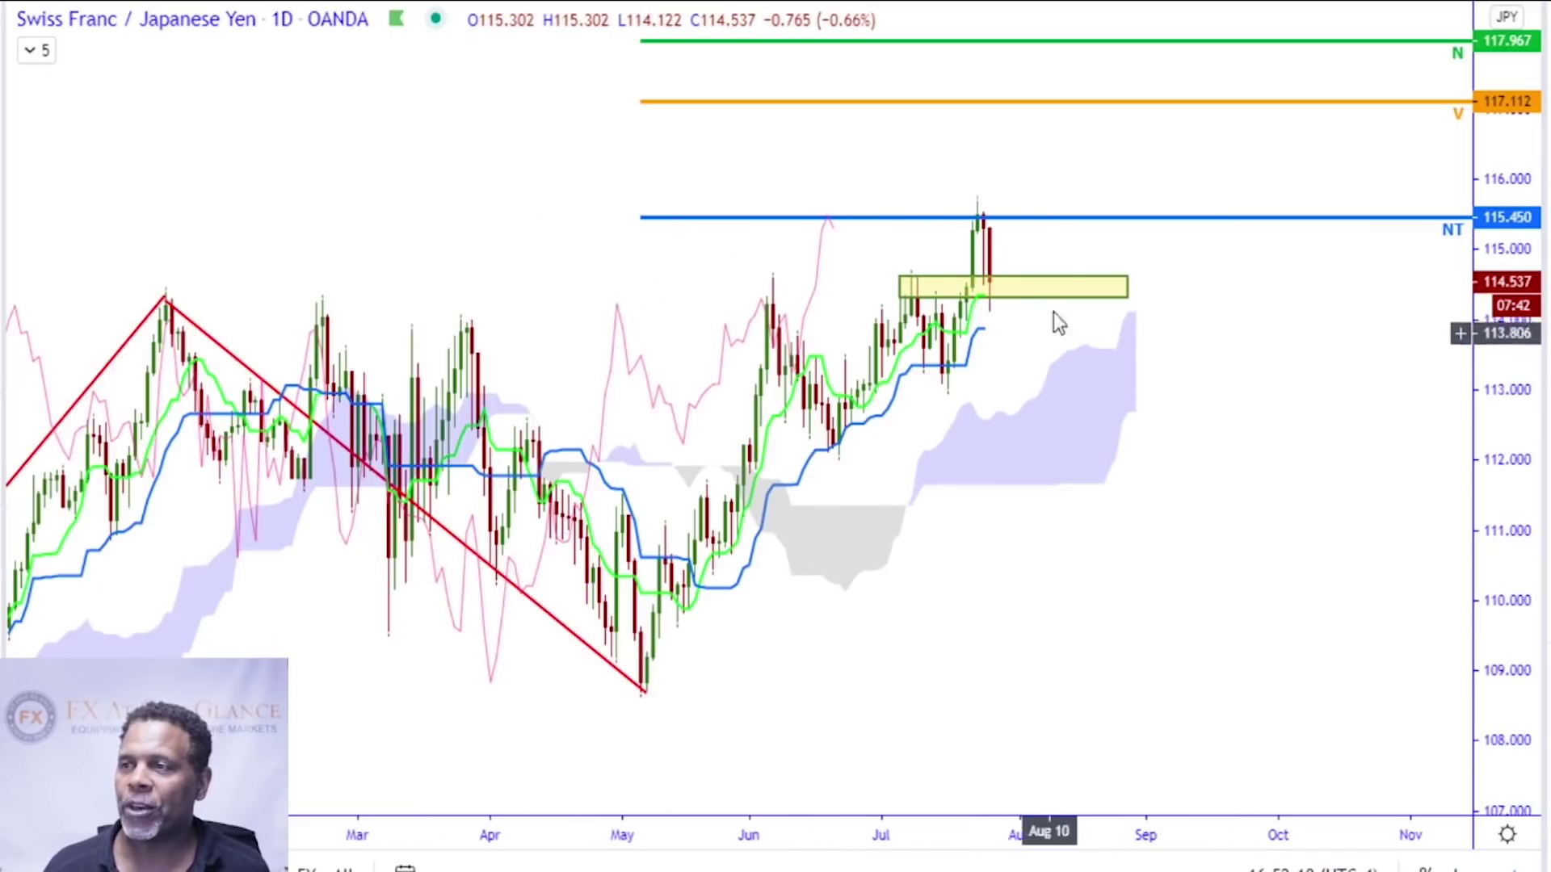
{"action": "scroll", "coordinate": [1051, 428], "scroll_direction": "down", "scroll_amount": 2}
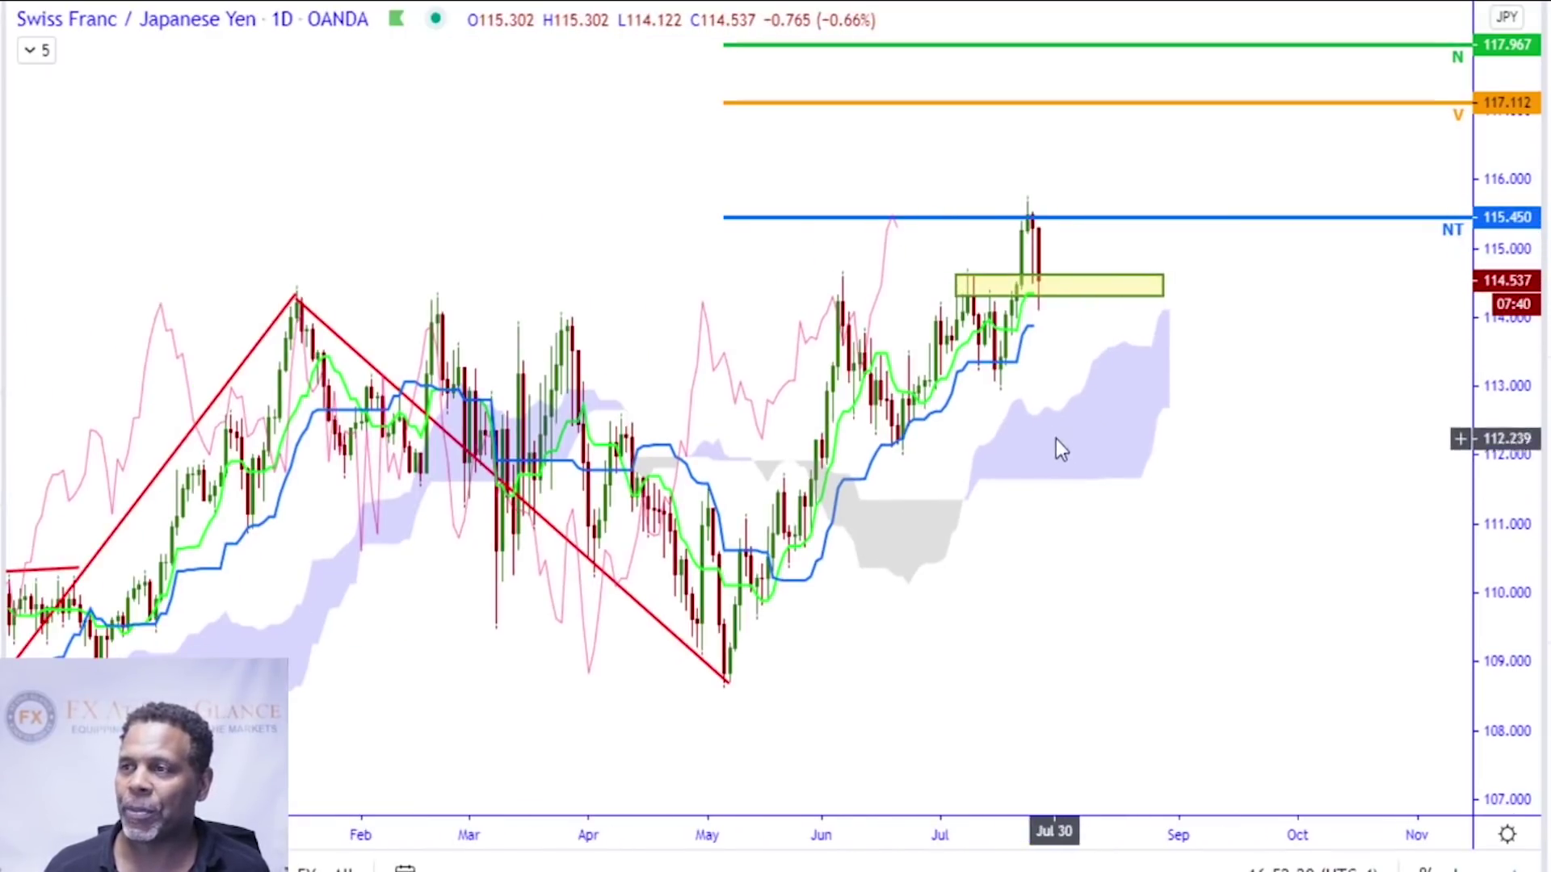
{"action": "left_click", "coordinate": [1061, 286]}
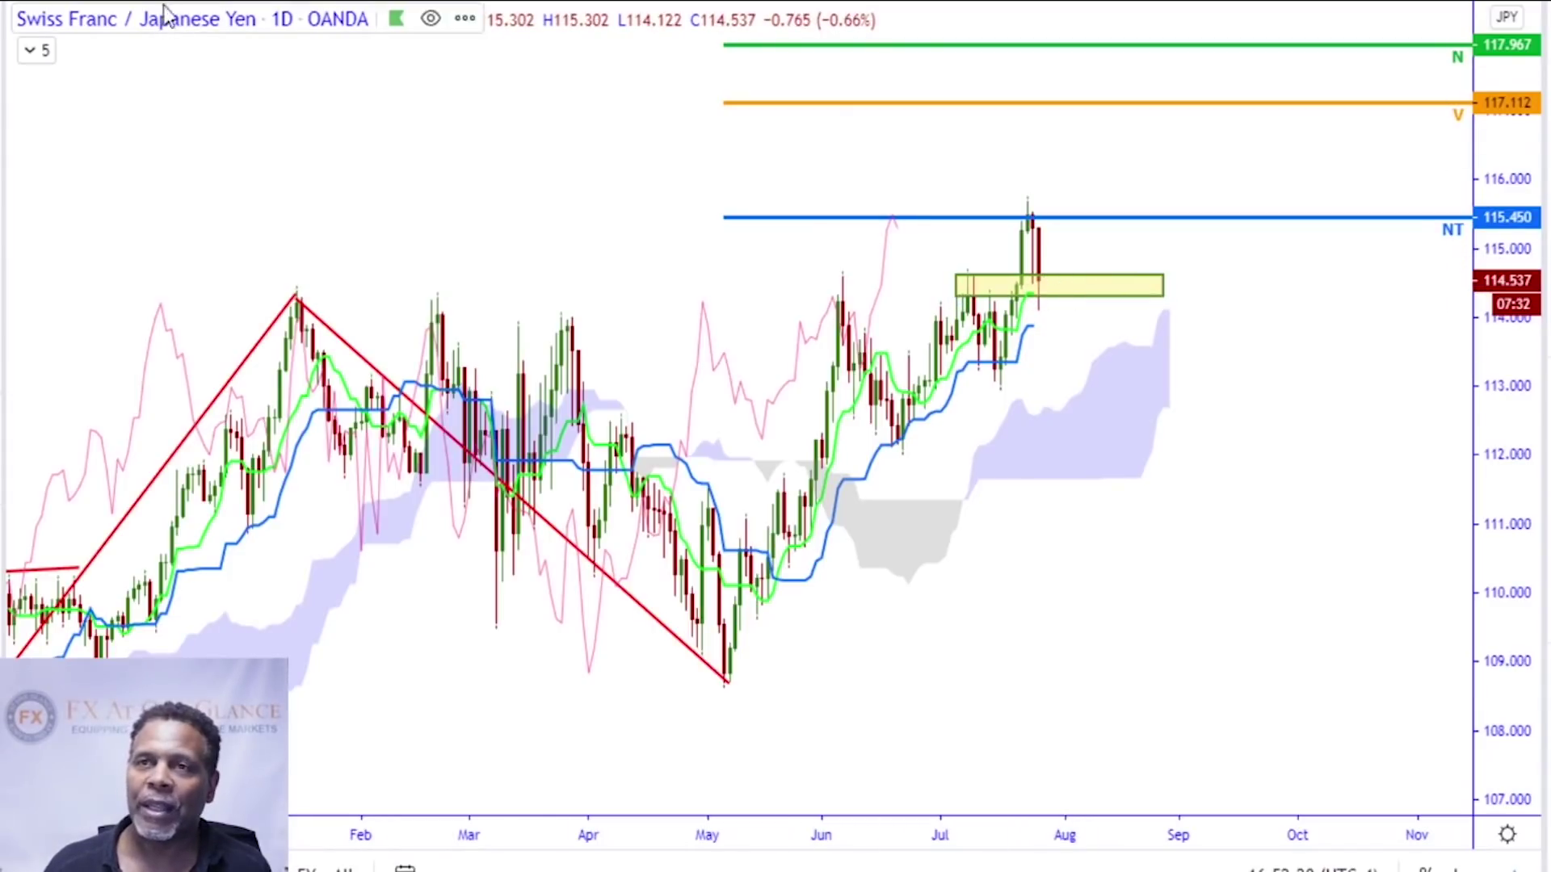
Switch the Swiss Franc / Japanese Yen chart to the 4-hour interval and expand its list of indicators
{"action": "type", "text": "4h"}
{"action": "key", "text": "Return"}
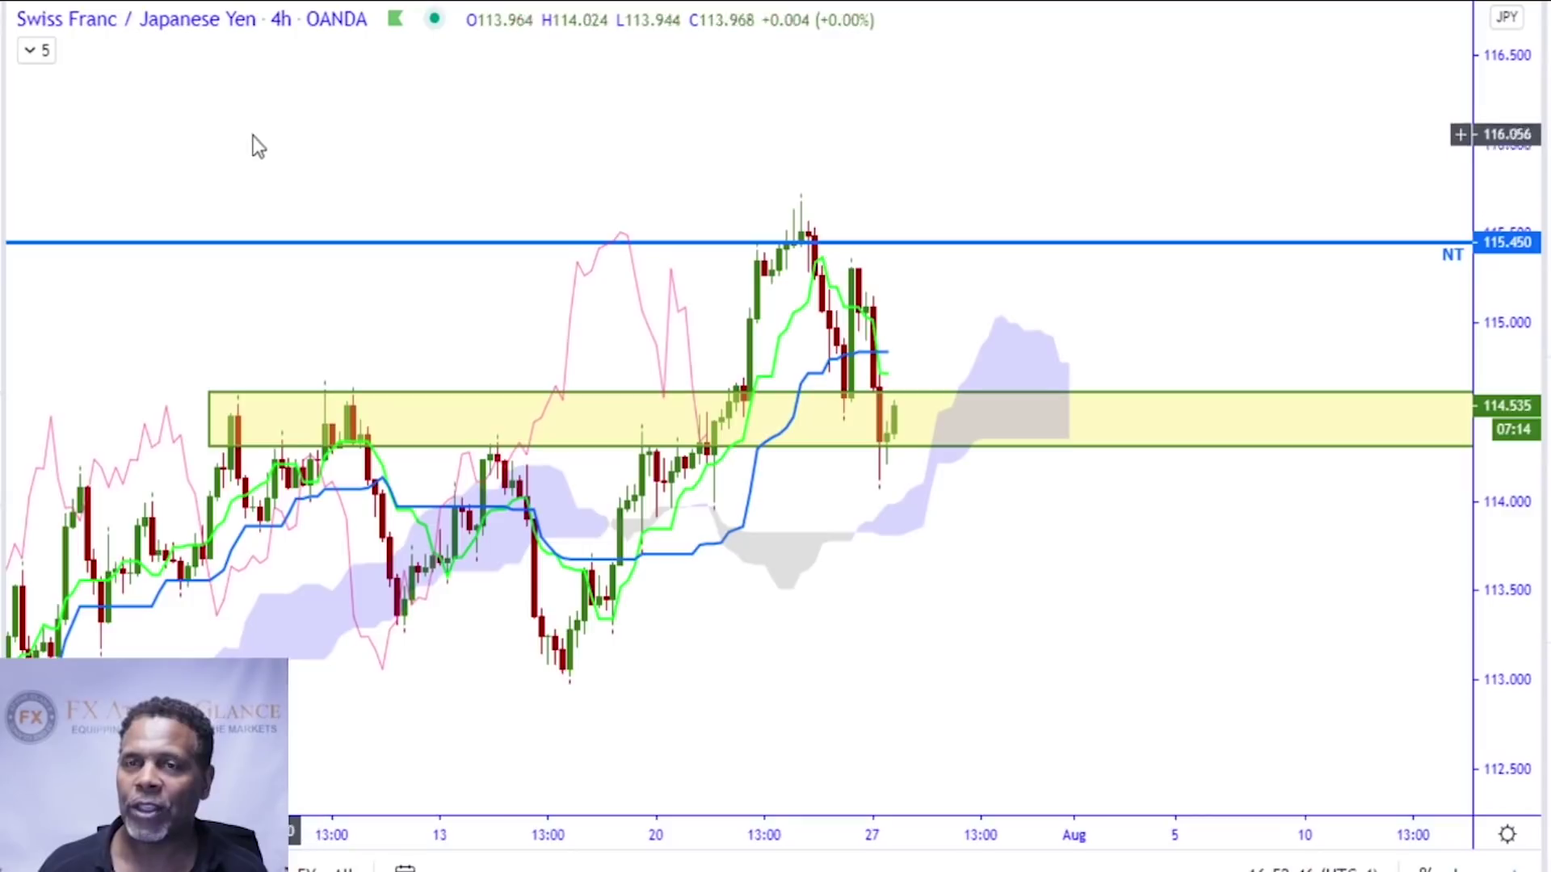
{"action": "left_click", "coordinate": [36, 51]}
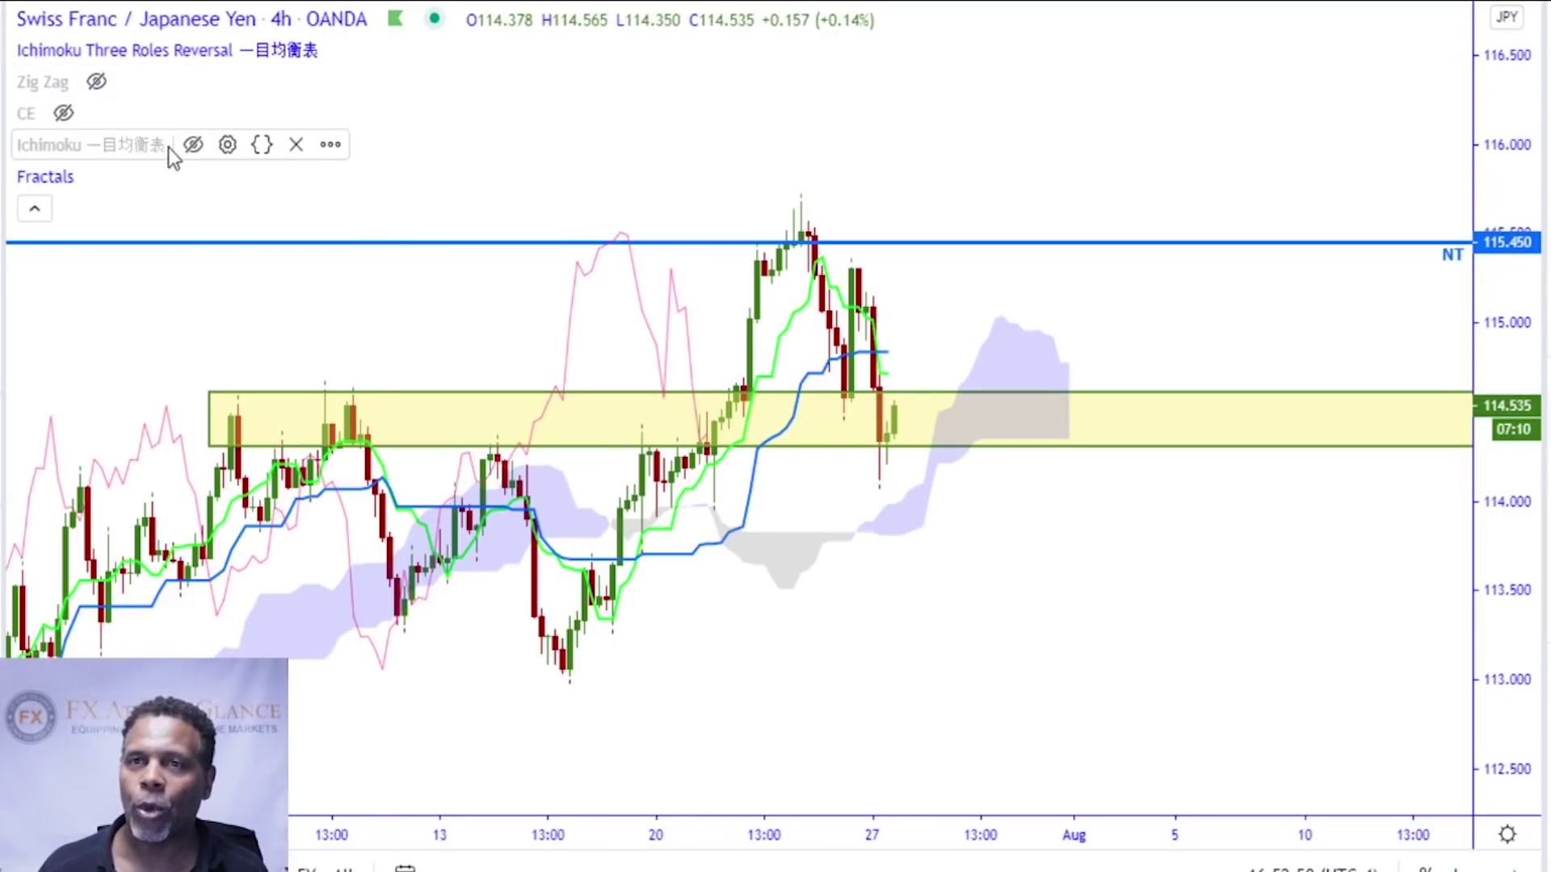
Compare the hidden Ichimoku 一目均衡表 indicator with Ichimoku Three Roles Reversal by showing and hiding it on the 4-hour chart
{"action": "left_click", "coordinate": [193, 146]}
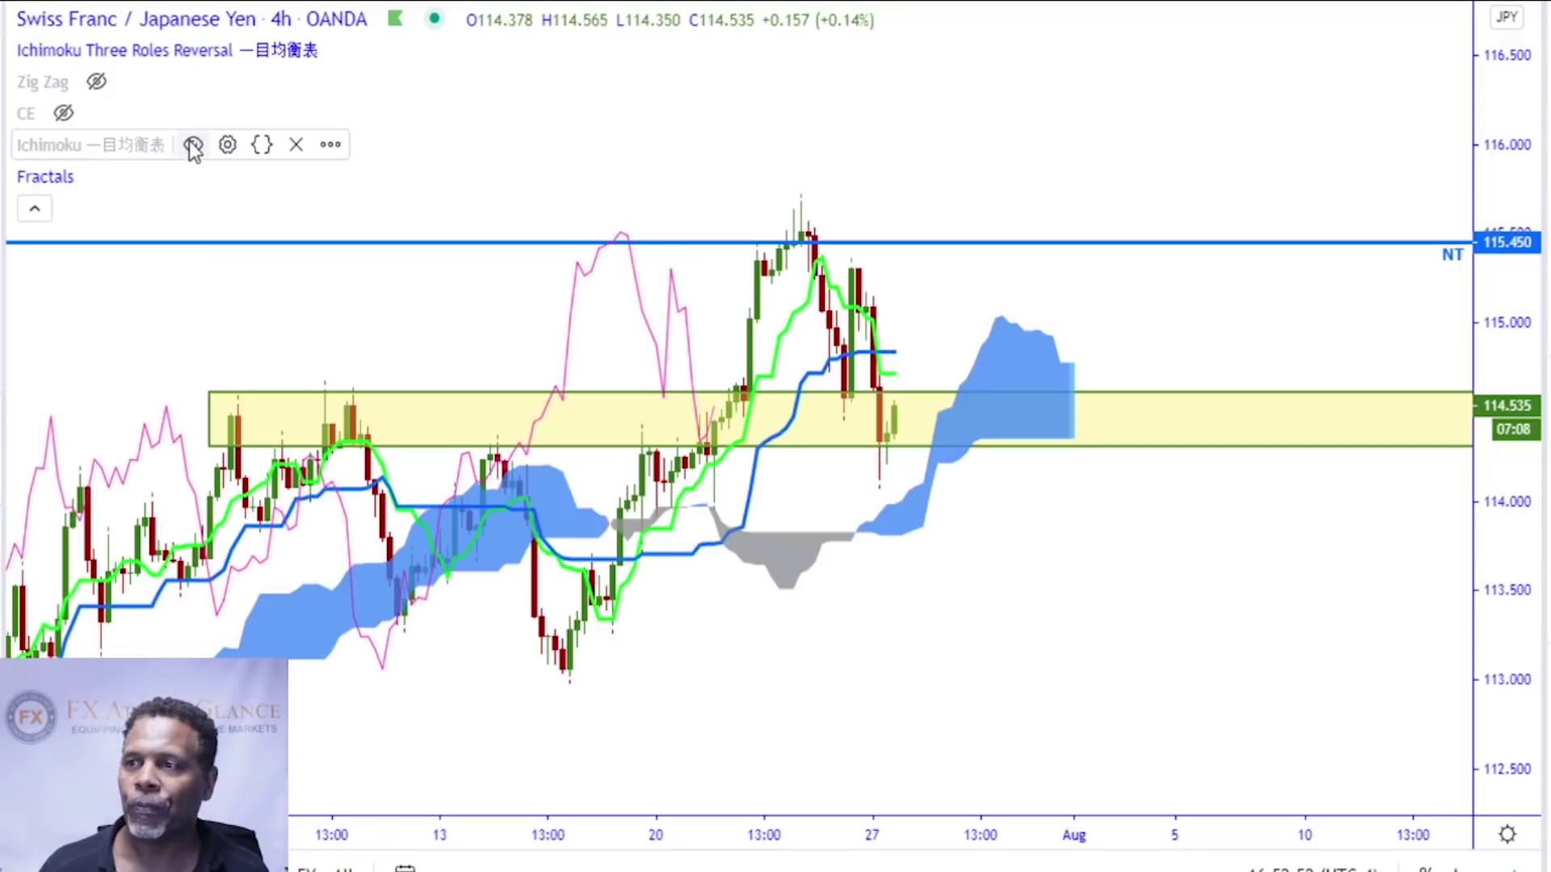
{"action": "left_click", "coordinate": [193, 146]}
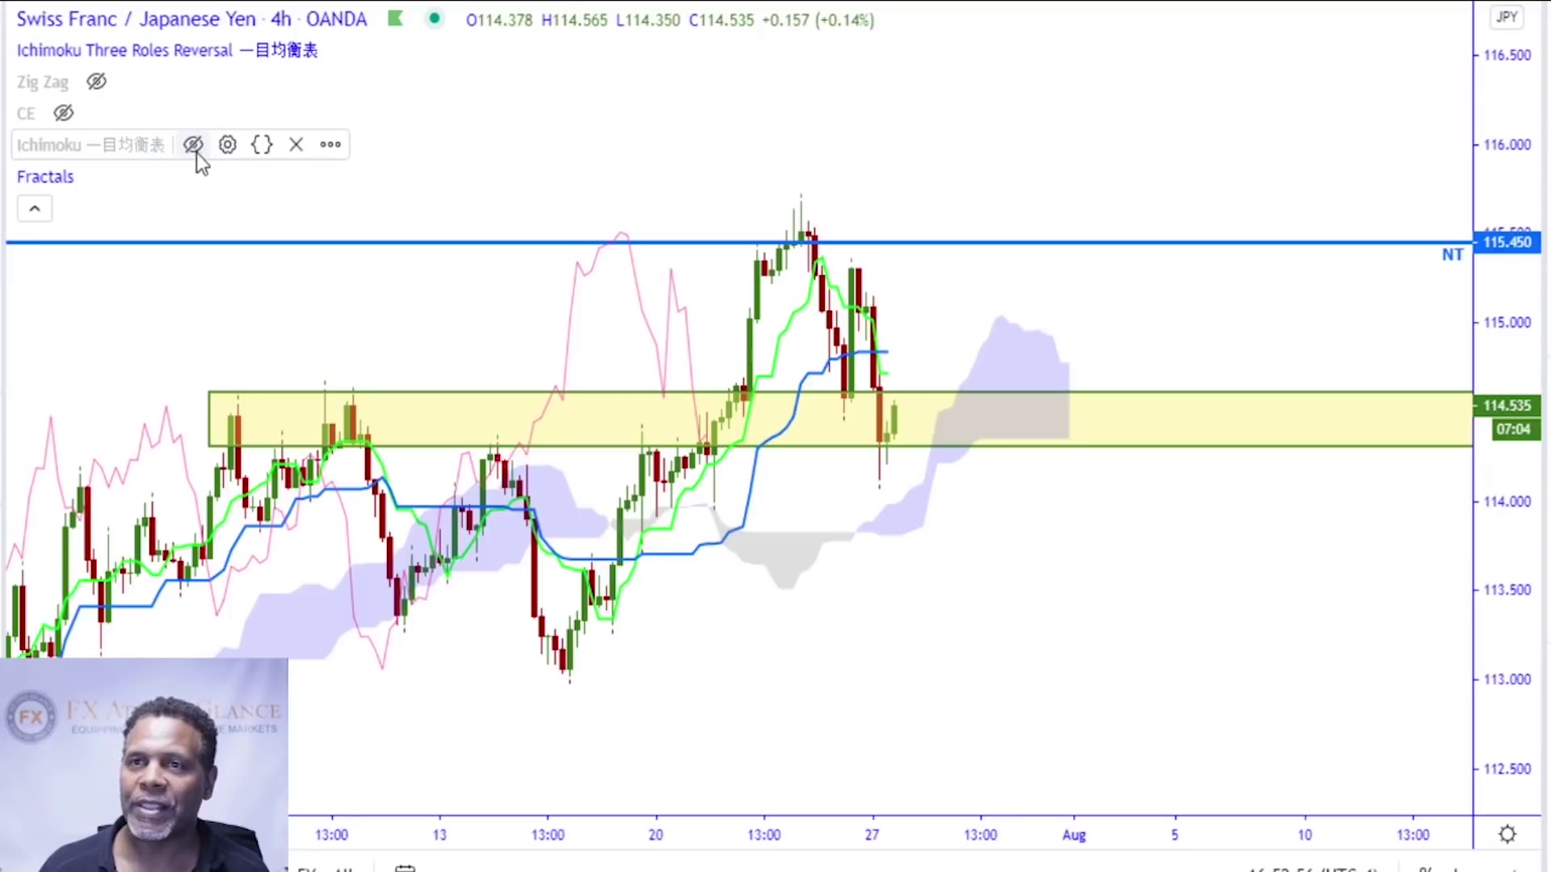
{"action": "left_click", "coordinate": [195, 148]}
{"action": "left_click", "coordinate": [196, 153]}
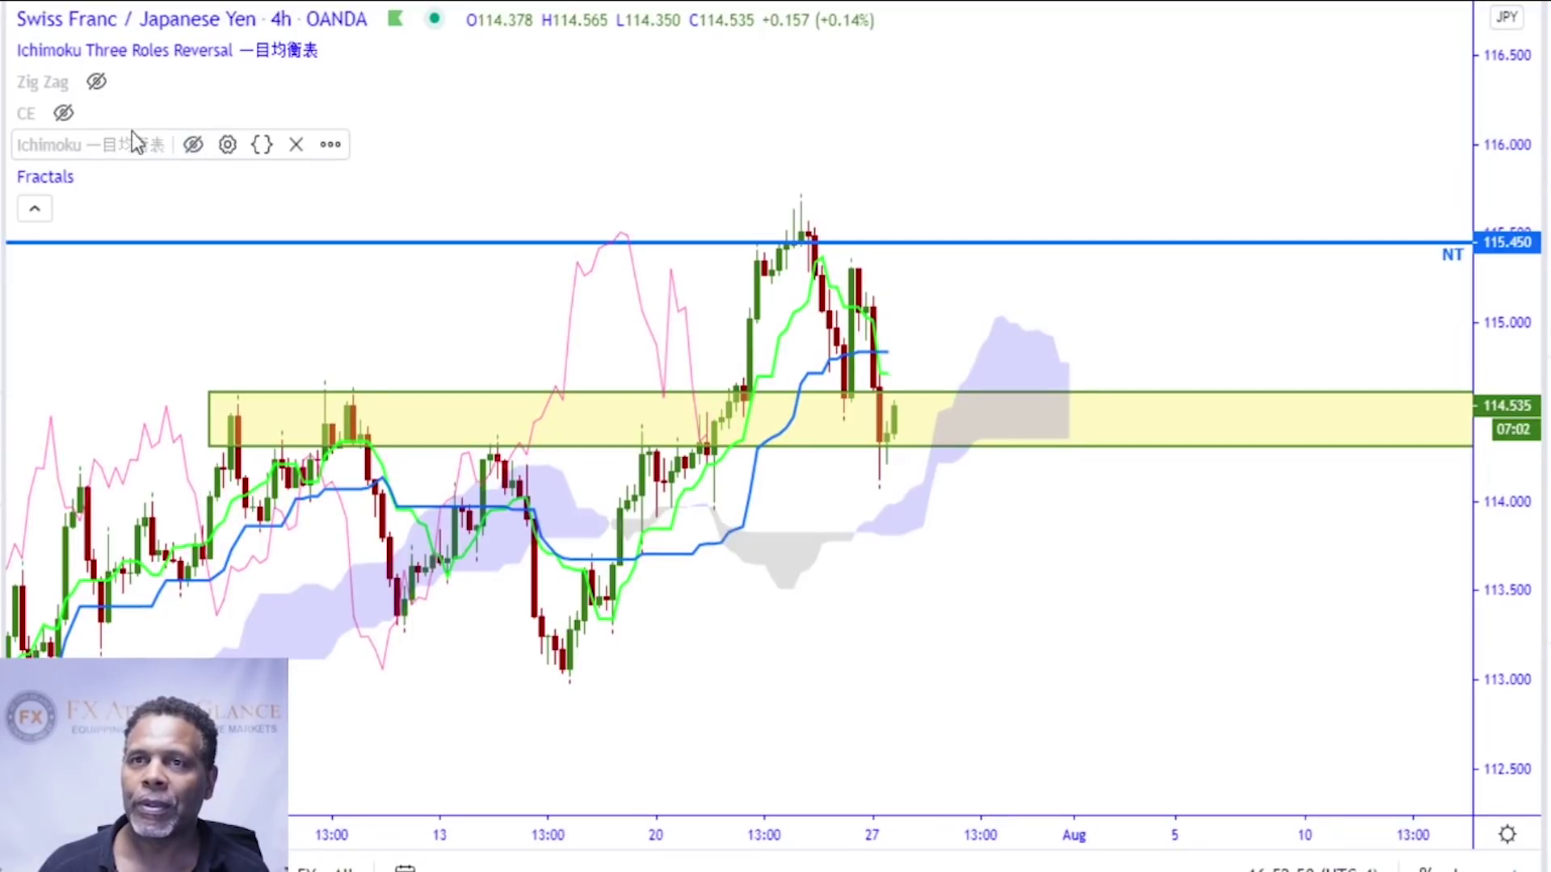
{"action": "left_click_drag", "start_coordinate": [679, 434], "coordinate": [792, 436]}
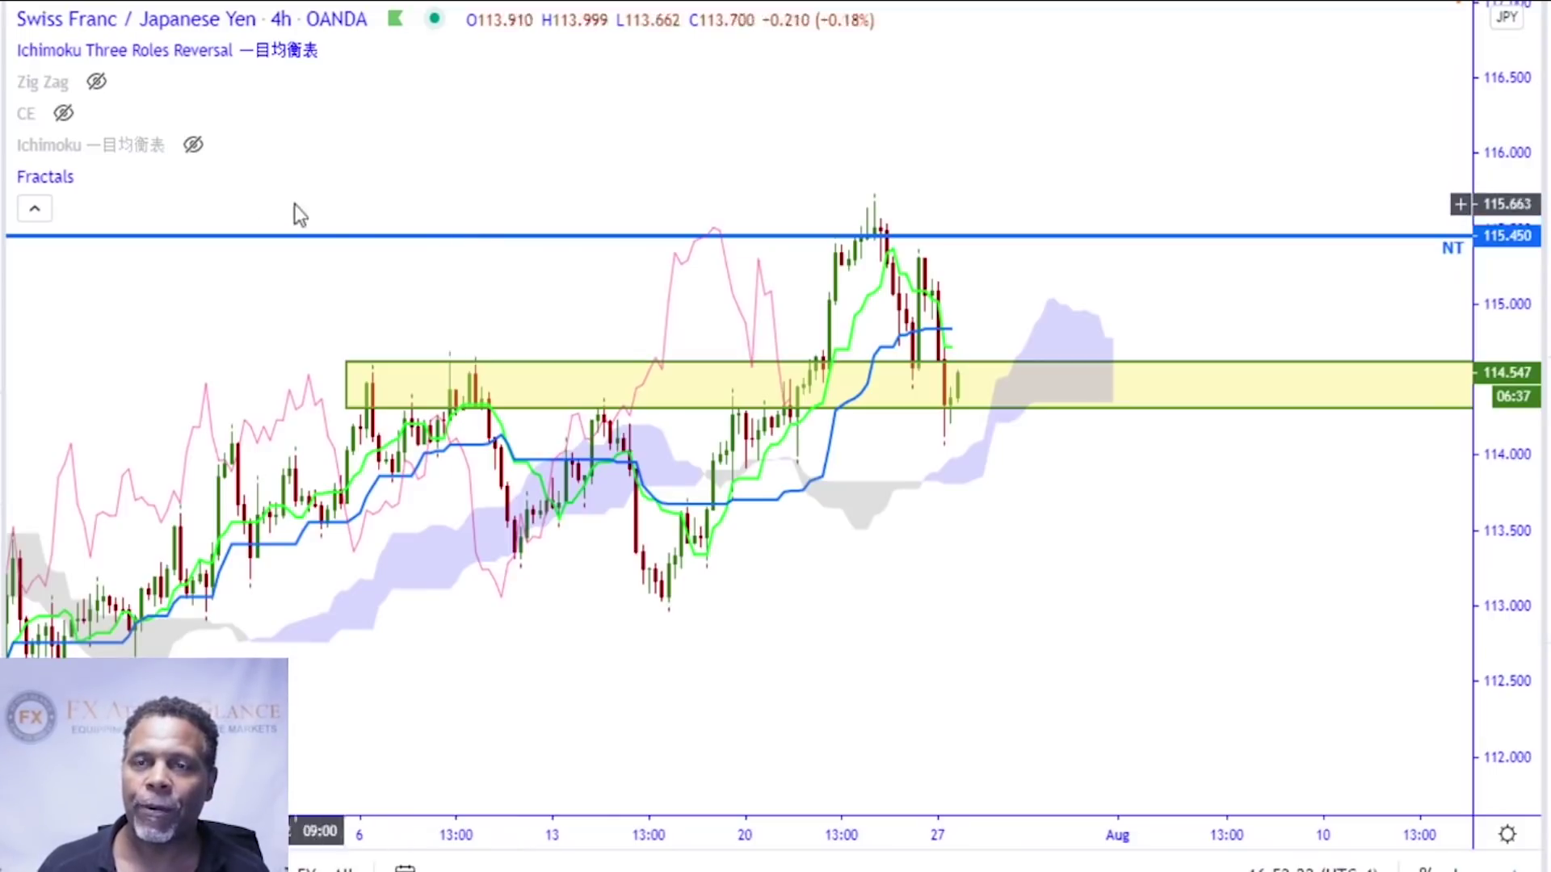
{"action": "mouse_move", "coordinate": [125, 154]}
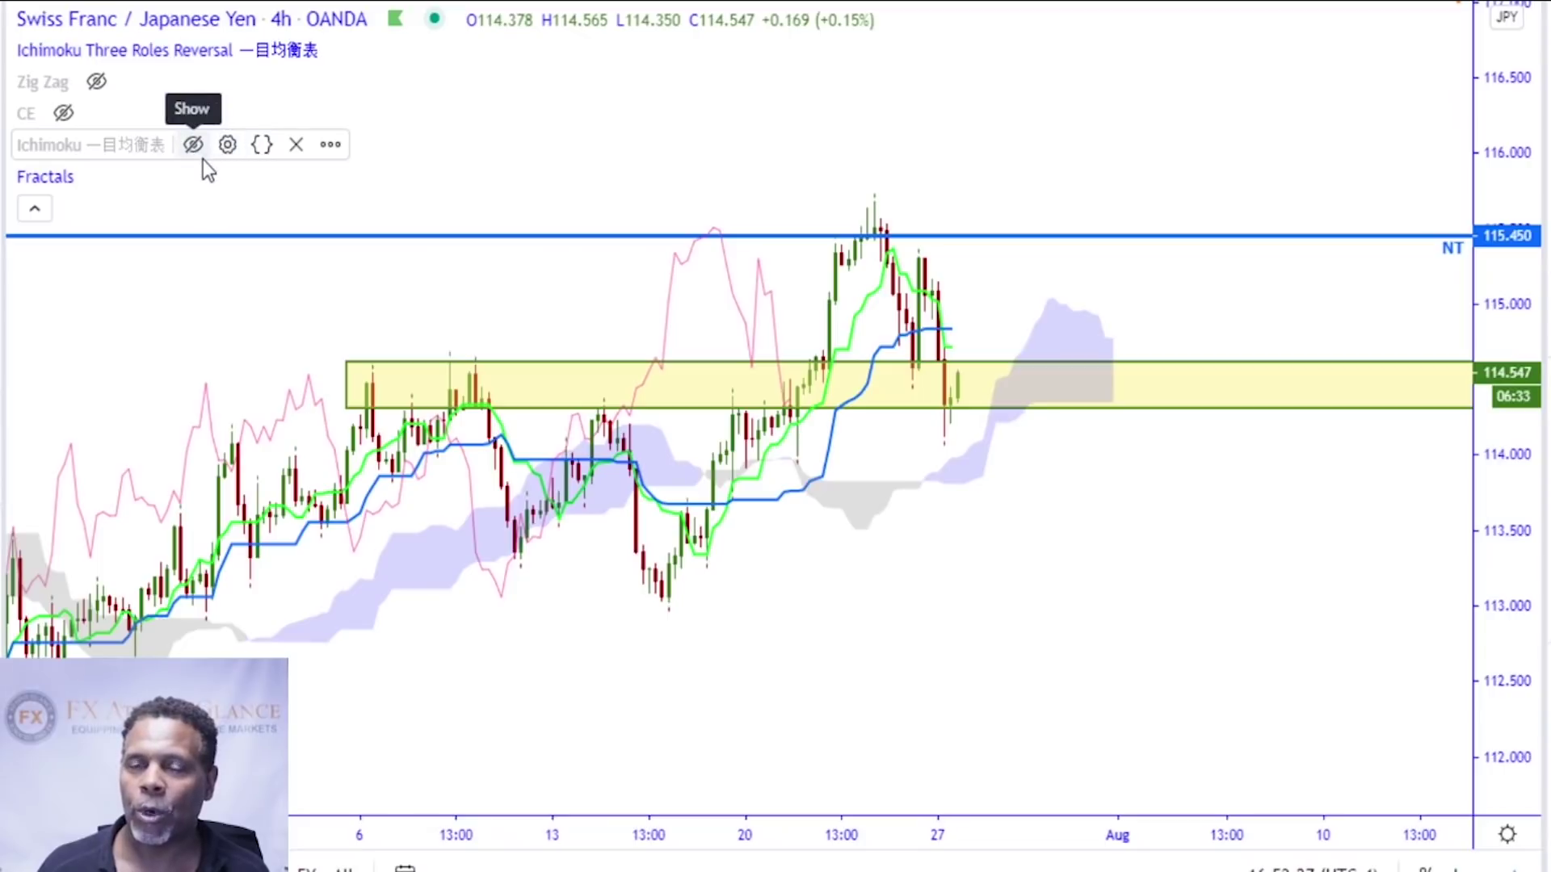
Hide the Ichimoku Three Roles Reversal indicator and switch the chart back to the daily interval
{"action": "mouse_move", "coordinate": [202, 185]}
{"action": "mouse_move", "coordinate": [132, 82]}
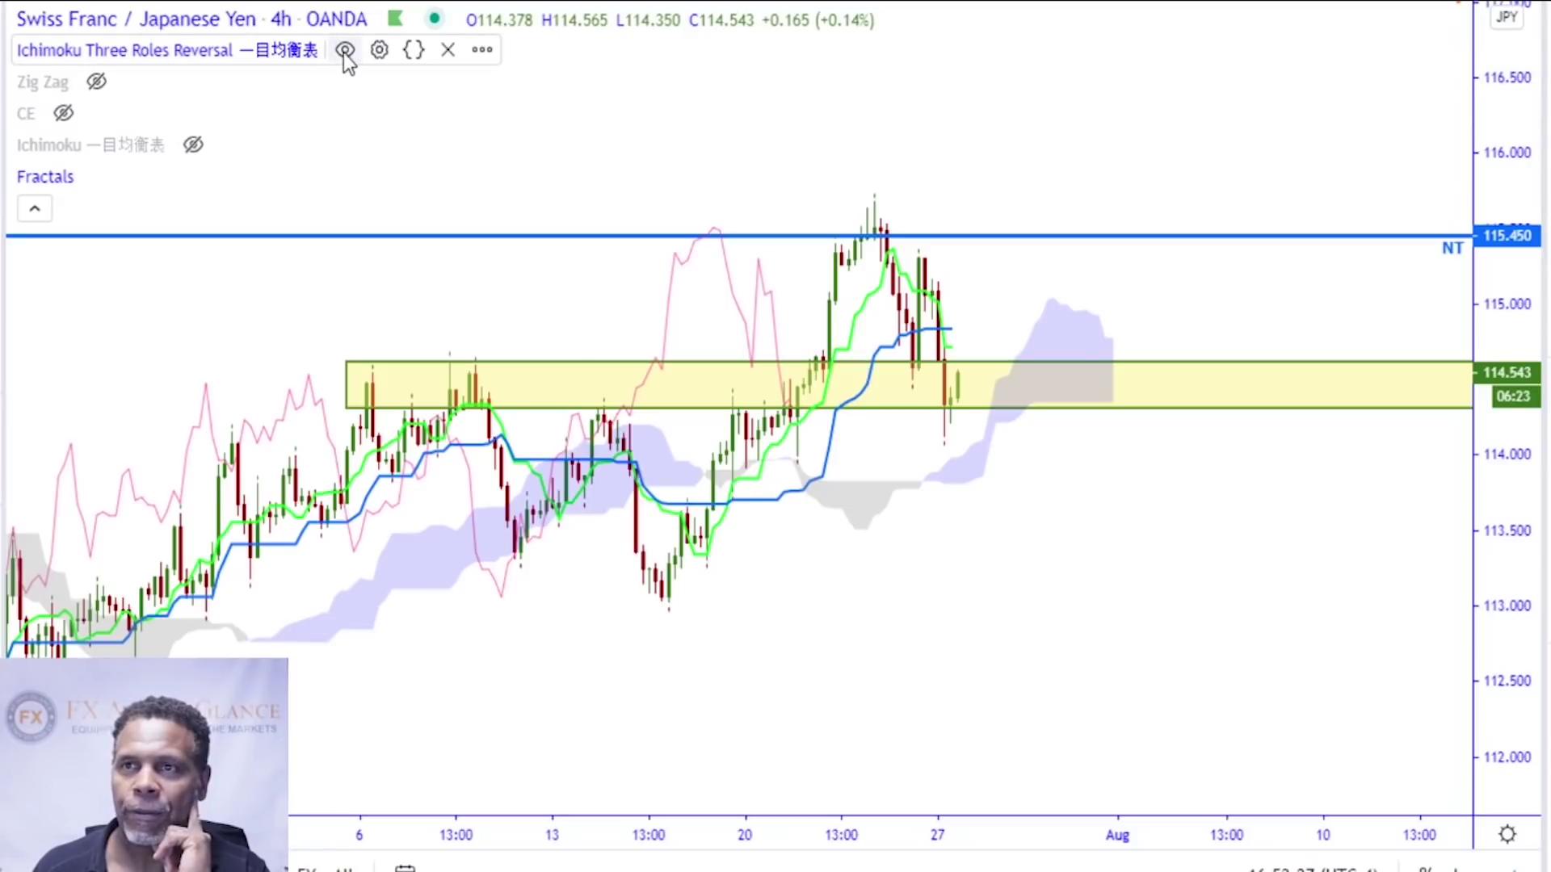
{"action": "left_click", "coordinate": [345, 50]}
{"action": "scroll", "coordinate": [497, 213], "scroll_direction": "down", "scroll_amount": 4}
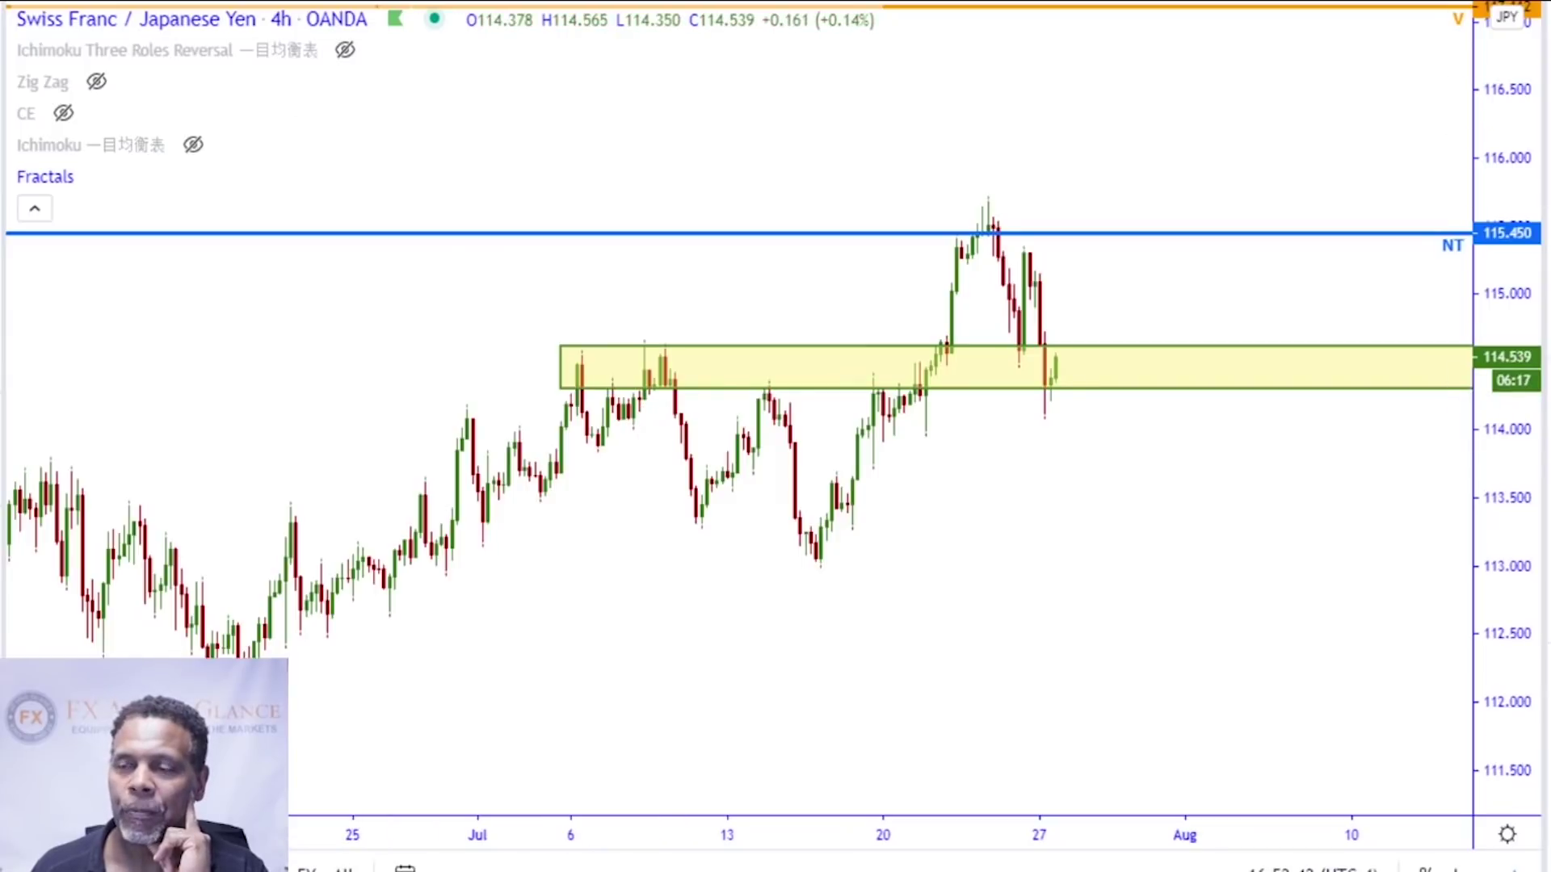
{"action": "key", "text": "d"}
{"action": "key", "text": "Return"}
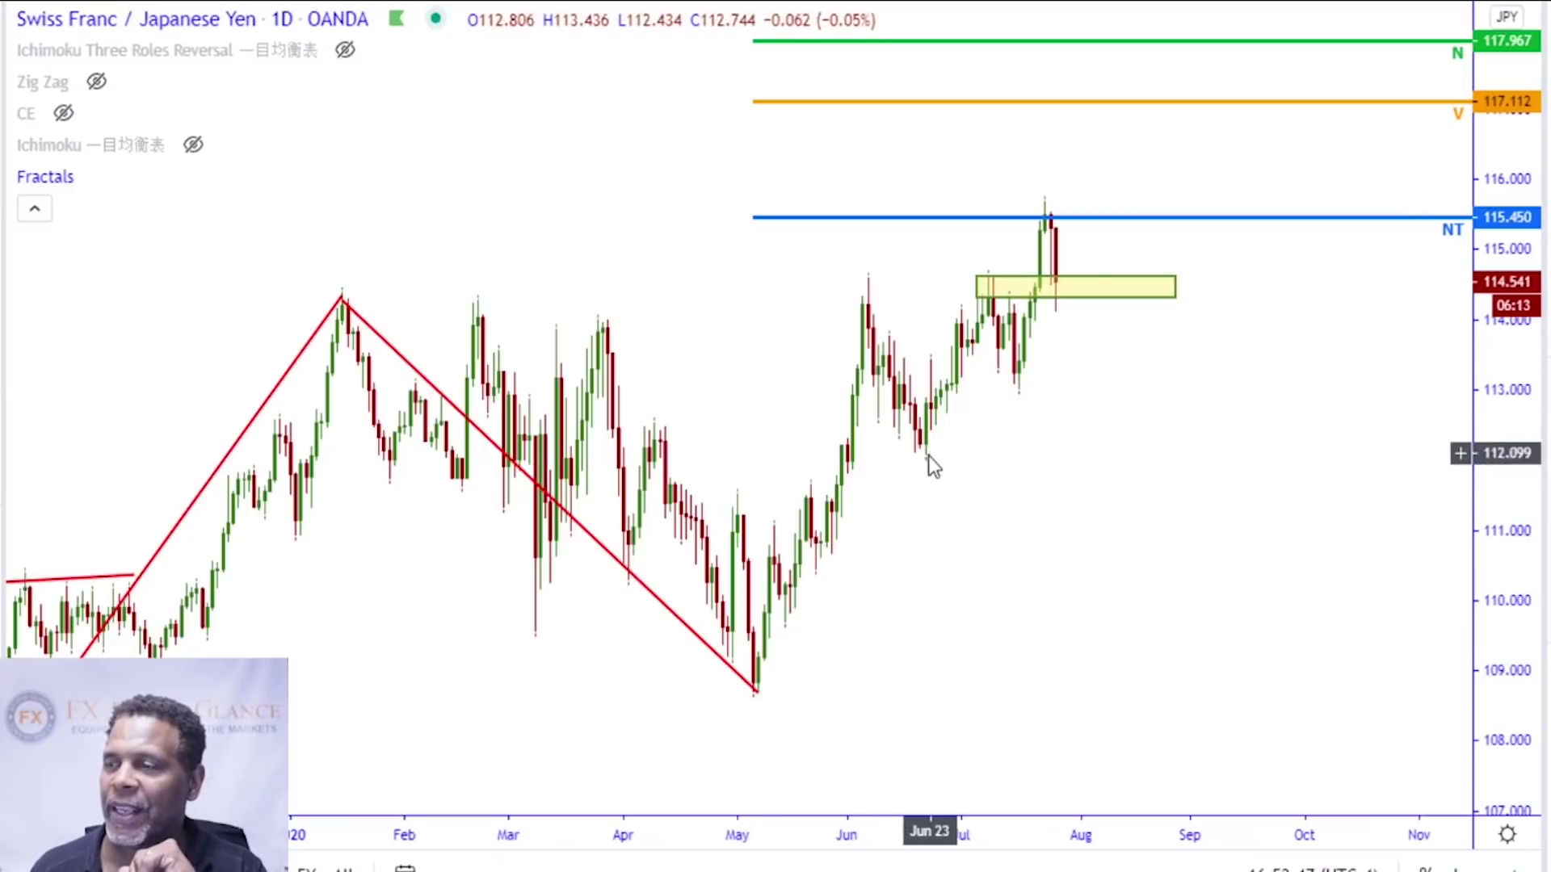
Show the Ichimoku 一目均衡表 indicator on the daily chart with the October-to-January wave in view
{"action": "scroll", "coordinate": [914, 502], "scroll_direction": "down", "scroll_amount": 2}
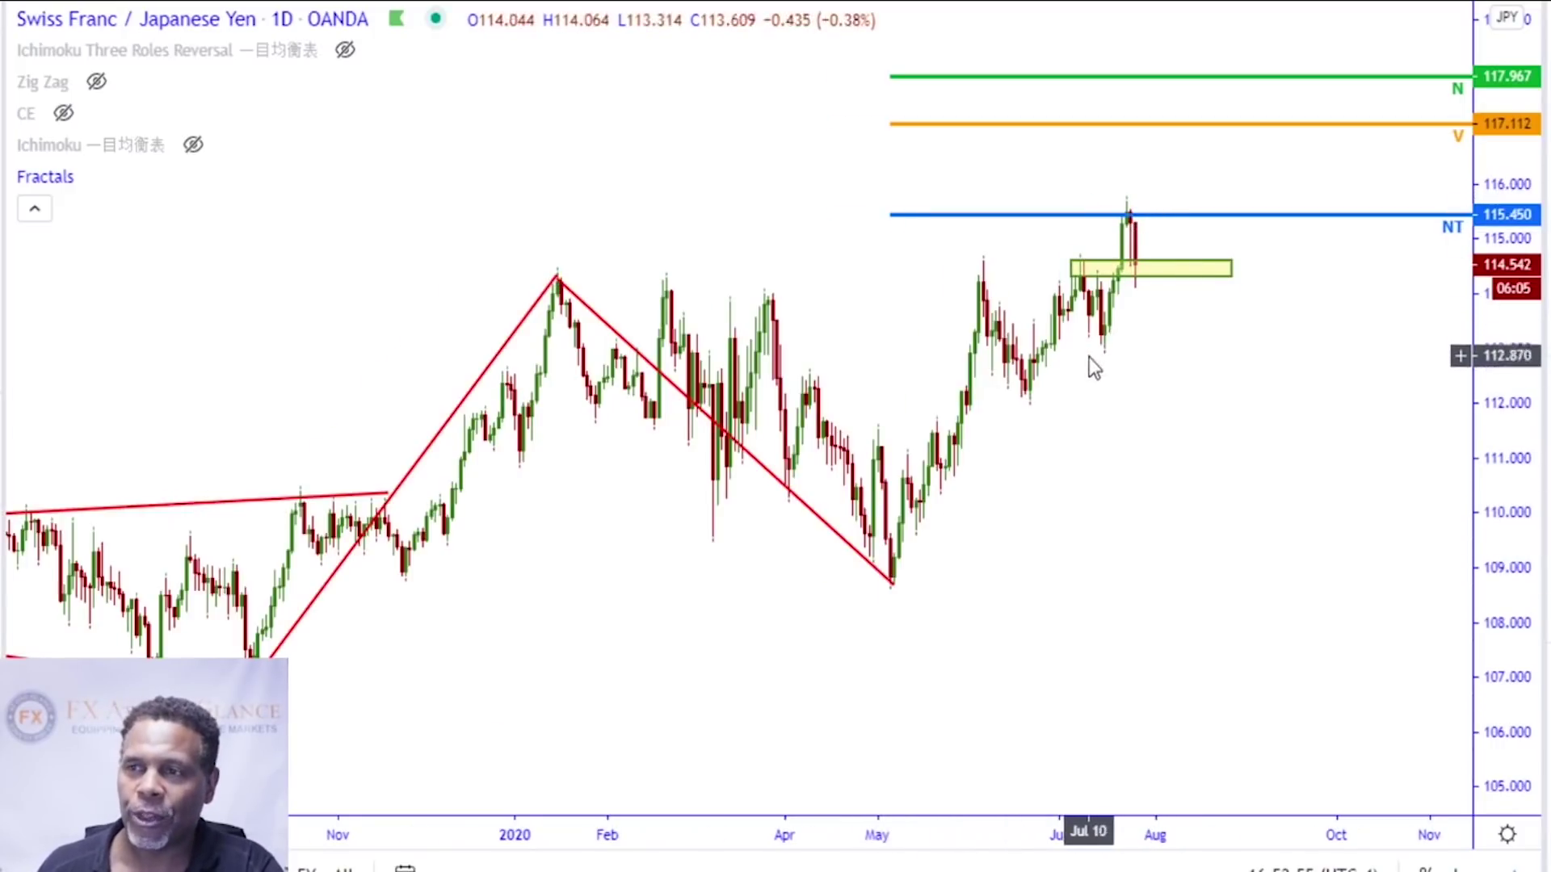
{"action": "scroll", "coordinate": [1088, 357], "scroll_direction": "up", "scroll_amount": 1}
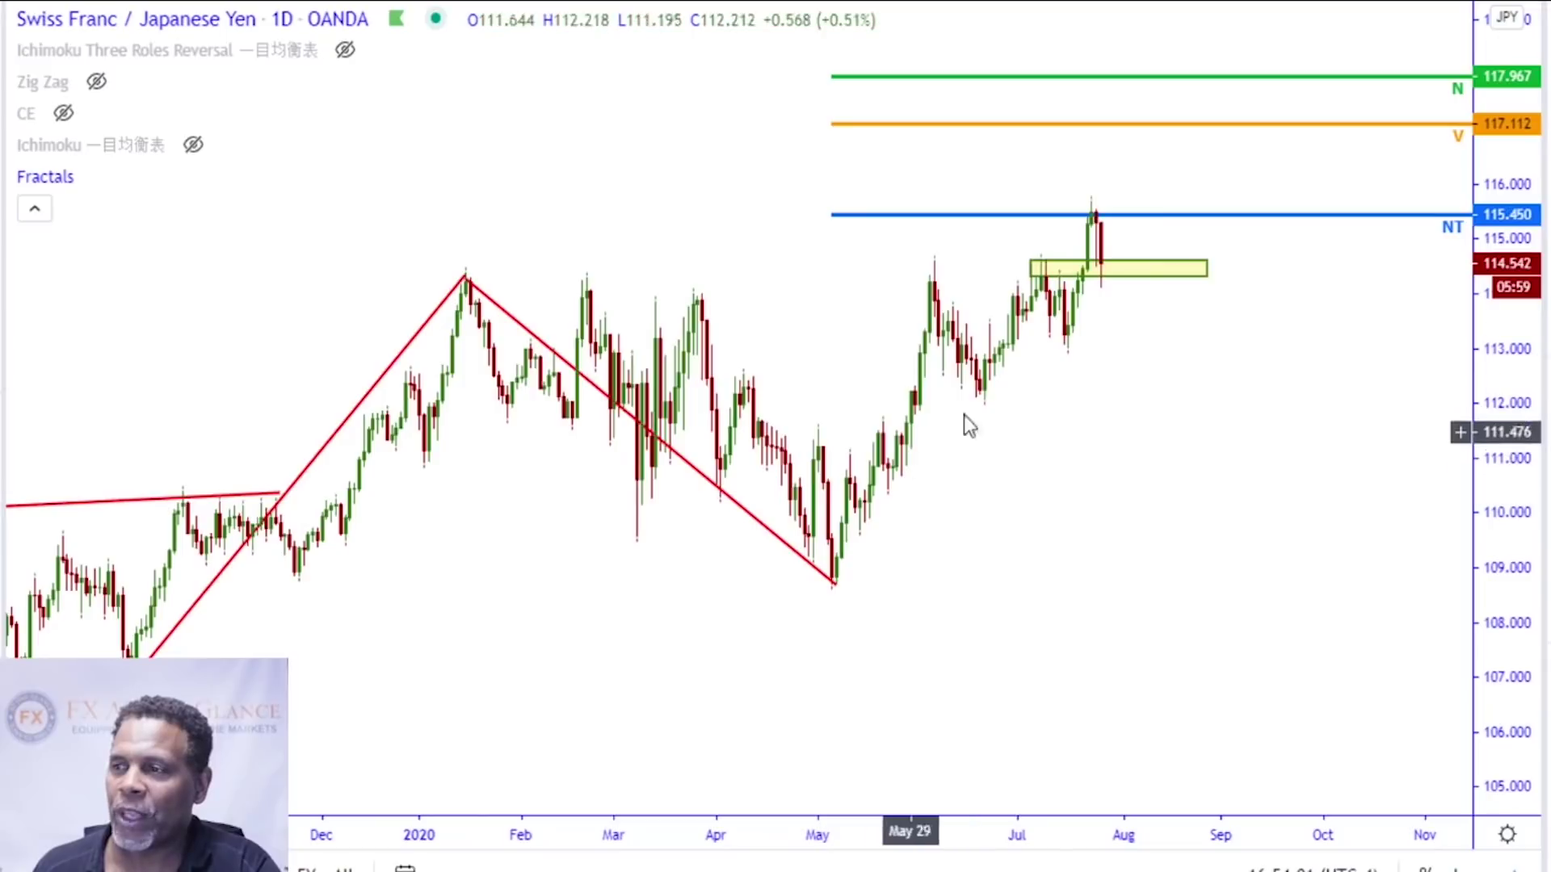
{"action": "scroll", "coordinate": [1008, 394], "scroll_direction": "up", "scroll_amount": 1}
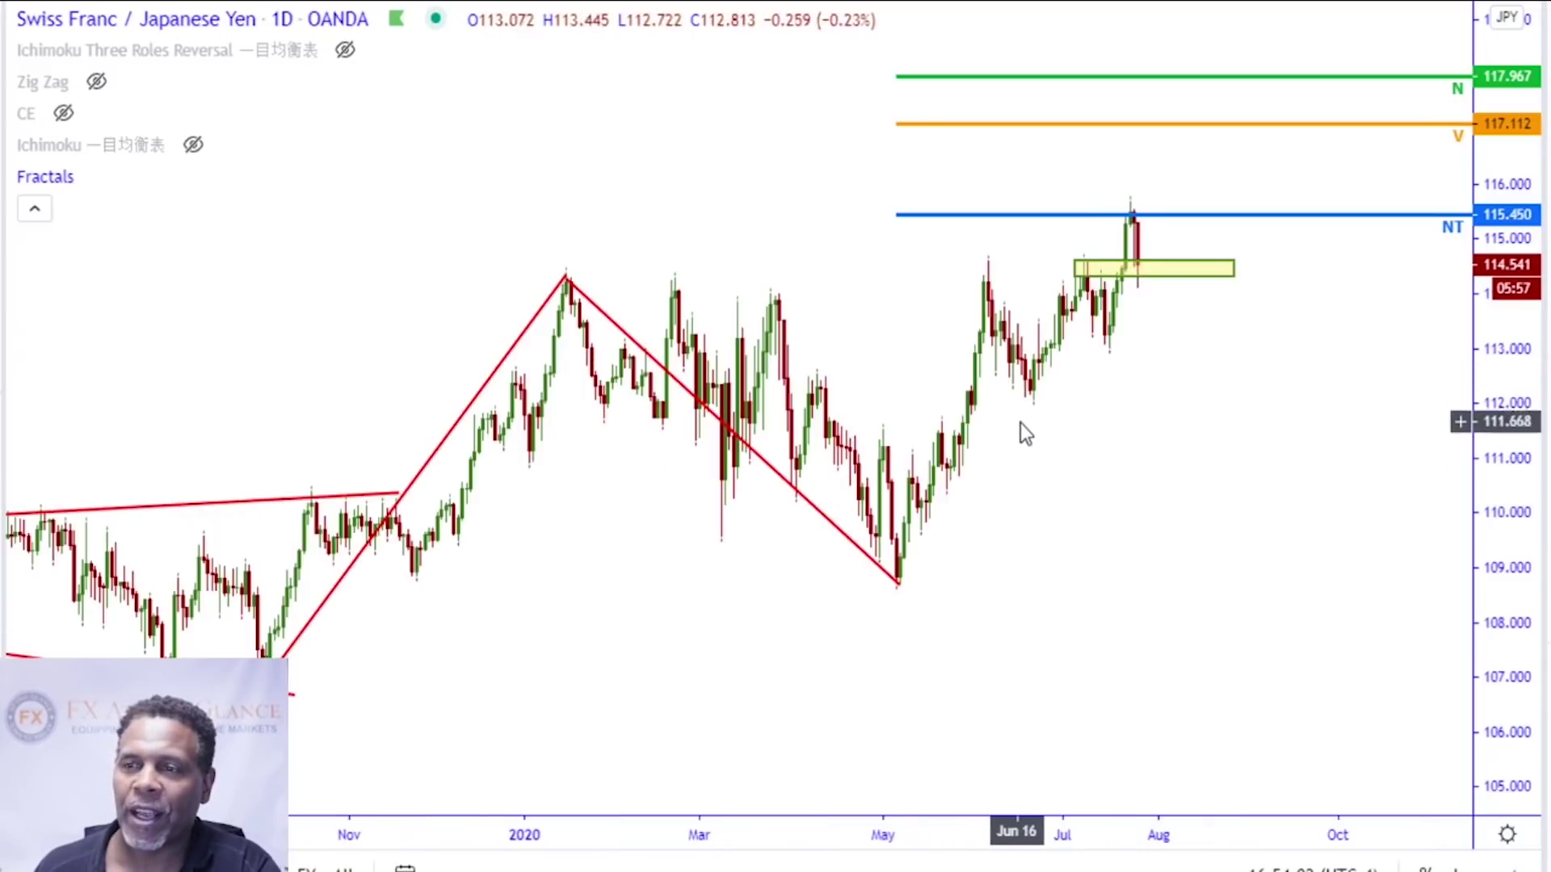
{"action": "left_click_drag", "start_coordinate": [585, 606], "coordinate": [873, 592]}
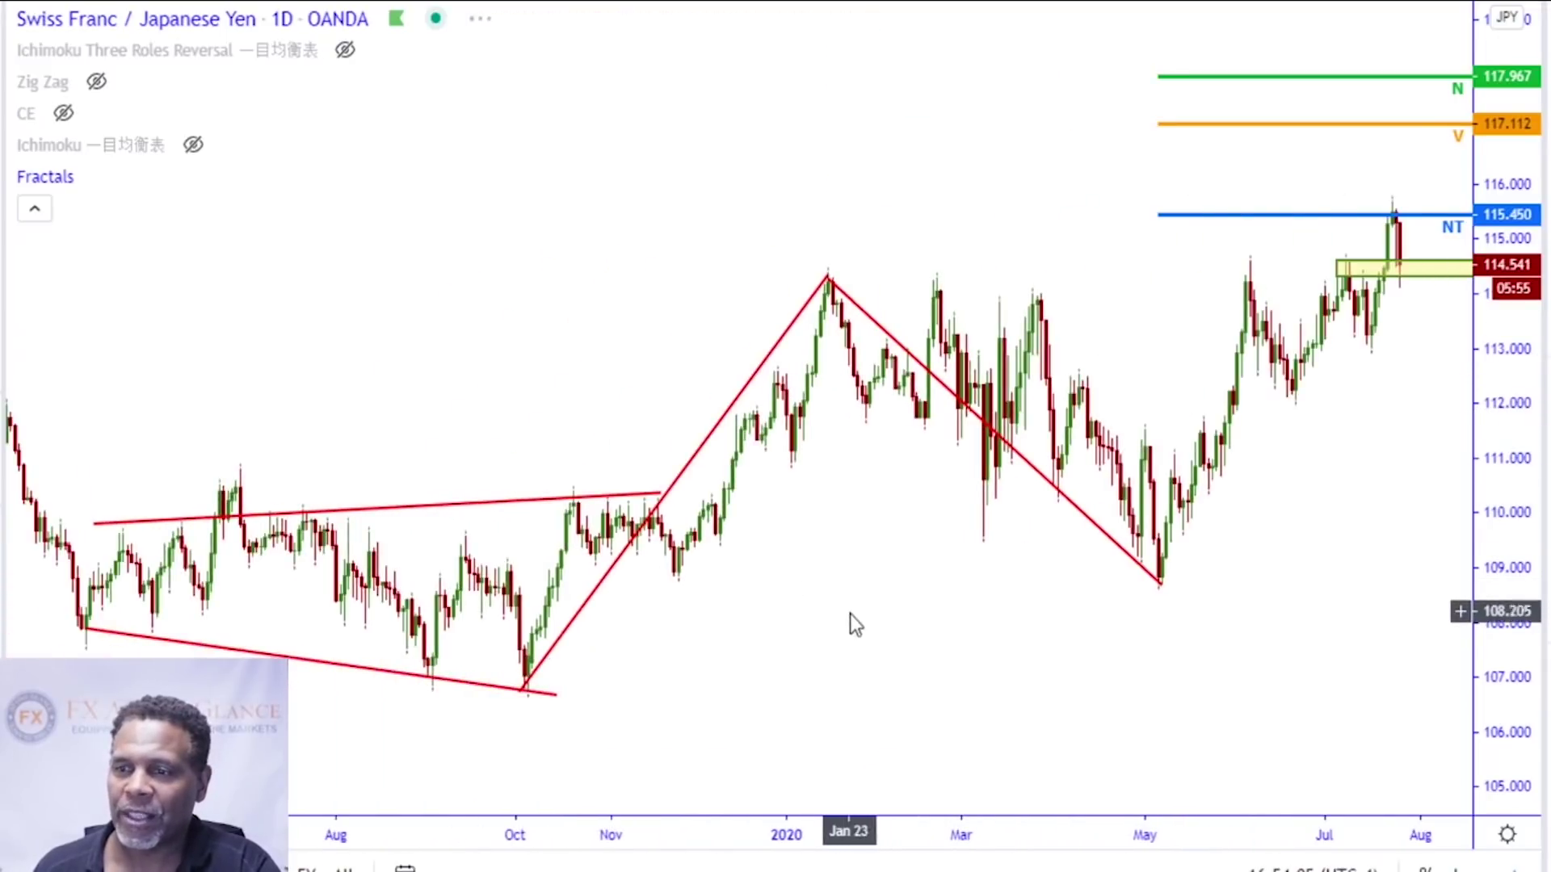
{"action": "scroll", "coordinate": [808, 617], "scroll_direction": "up", "scroll_amount": 1}
{"action": "left_click_drag", "start_coordinate": [704, 627], "coordinate": [792, 619]}
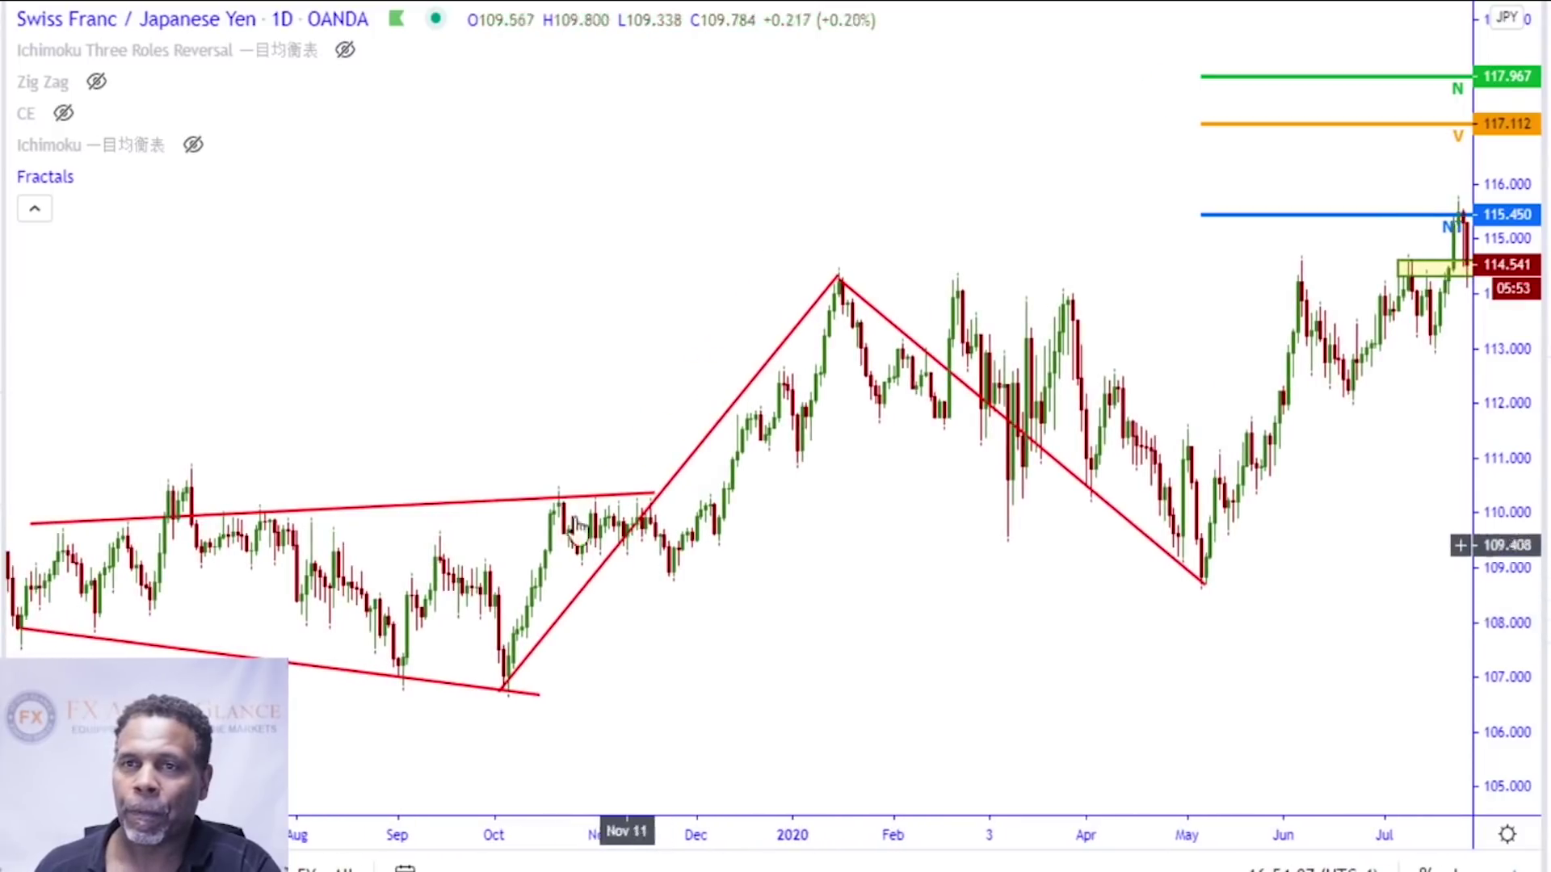
{"action": "left_click", "coordinate": [194, 148]}
Place a Fib Time Zone starting at the October 3 low, at the base of the rising red wave line
{"action": "scroll", "coordinate": [809, 678], "scroll_direction": "up", "scroll_amount": 1}
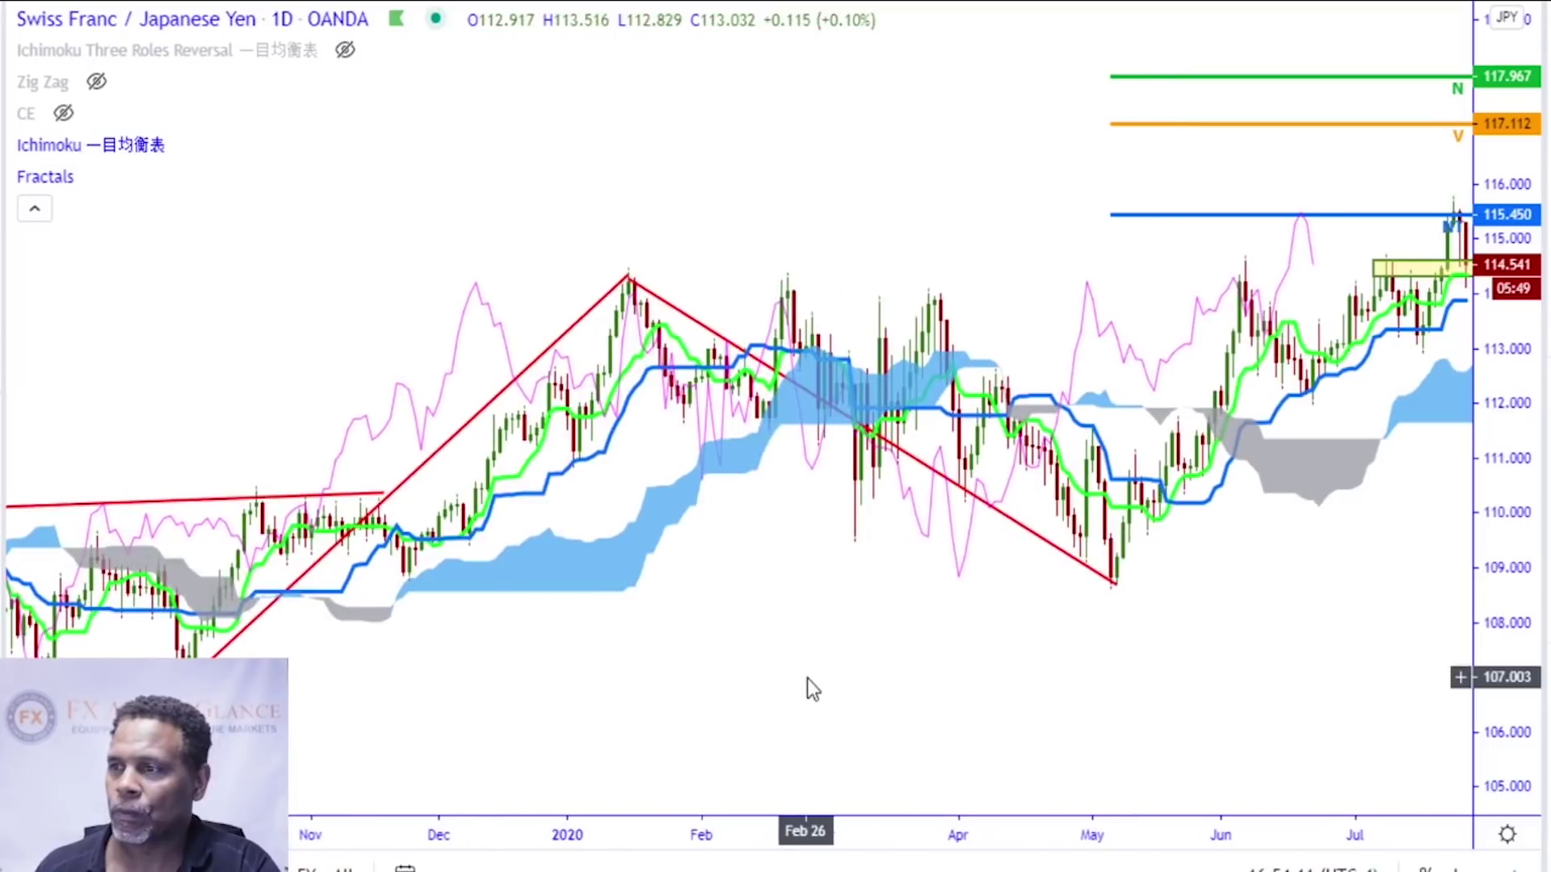
{"action": "left_click_drag", "start_coordinate": [809, 677], "coordinate": [647, 651]}
{"action": "scroll", "coordinate": [648, 651], "scroll_direction": "down", "scroll_amount": 1}
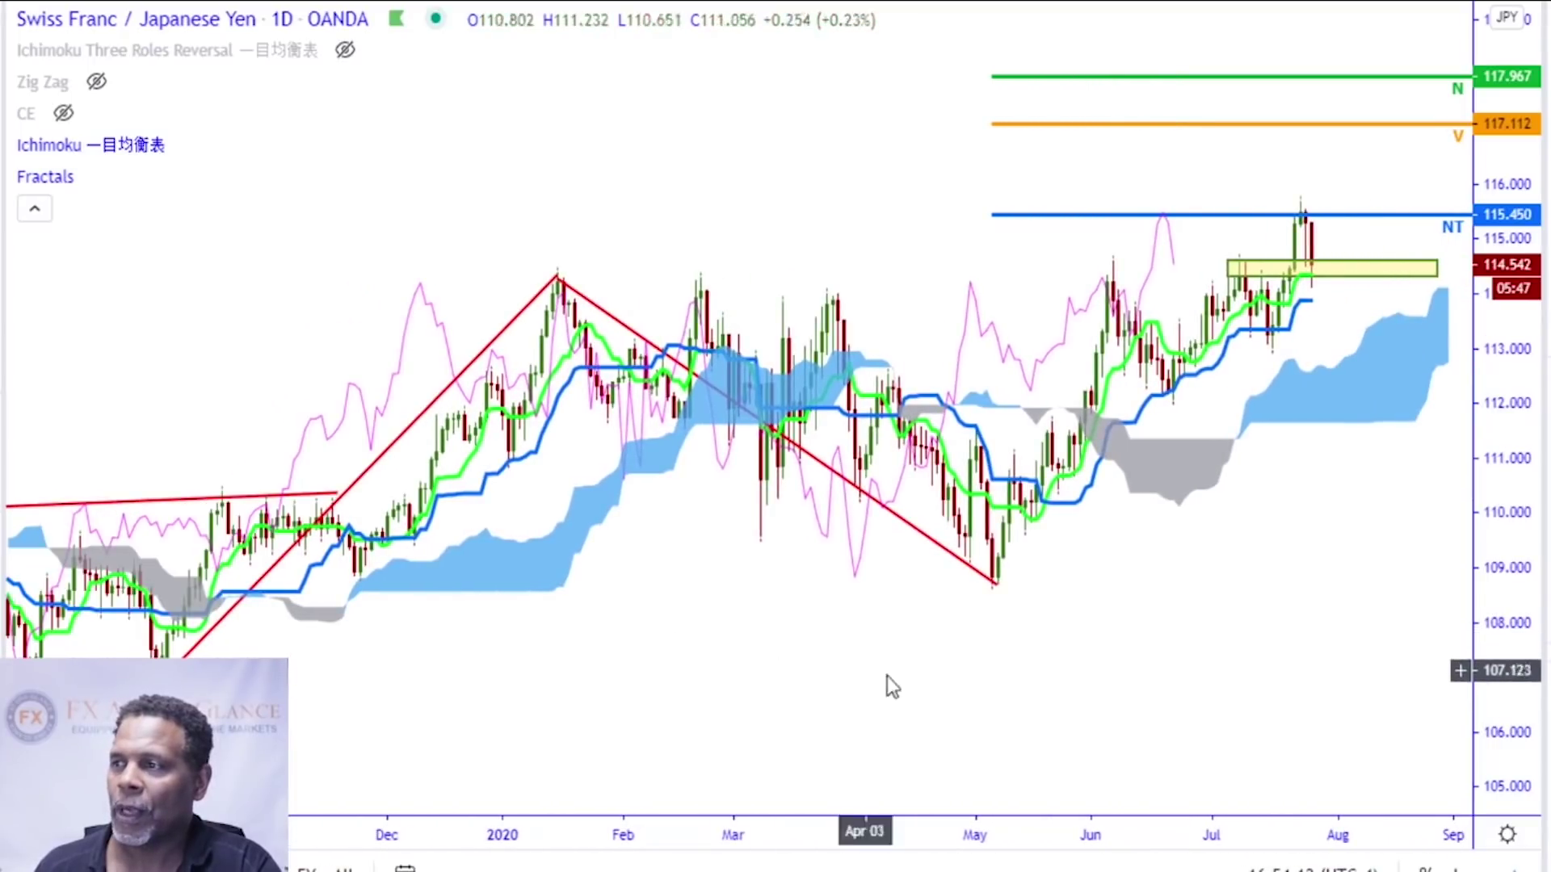
{"action": "scroll", "coordinate": [928, 692], "scroll_direction": "down", "scroll_amount": 1}
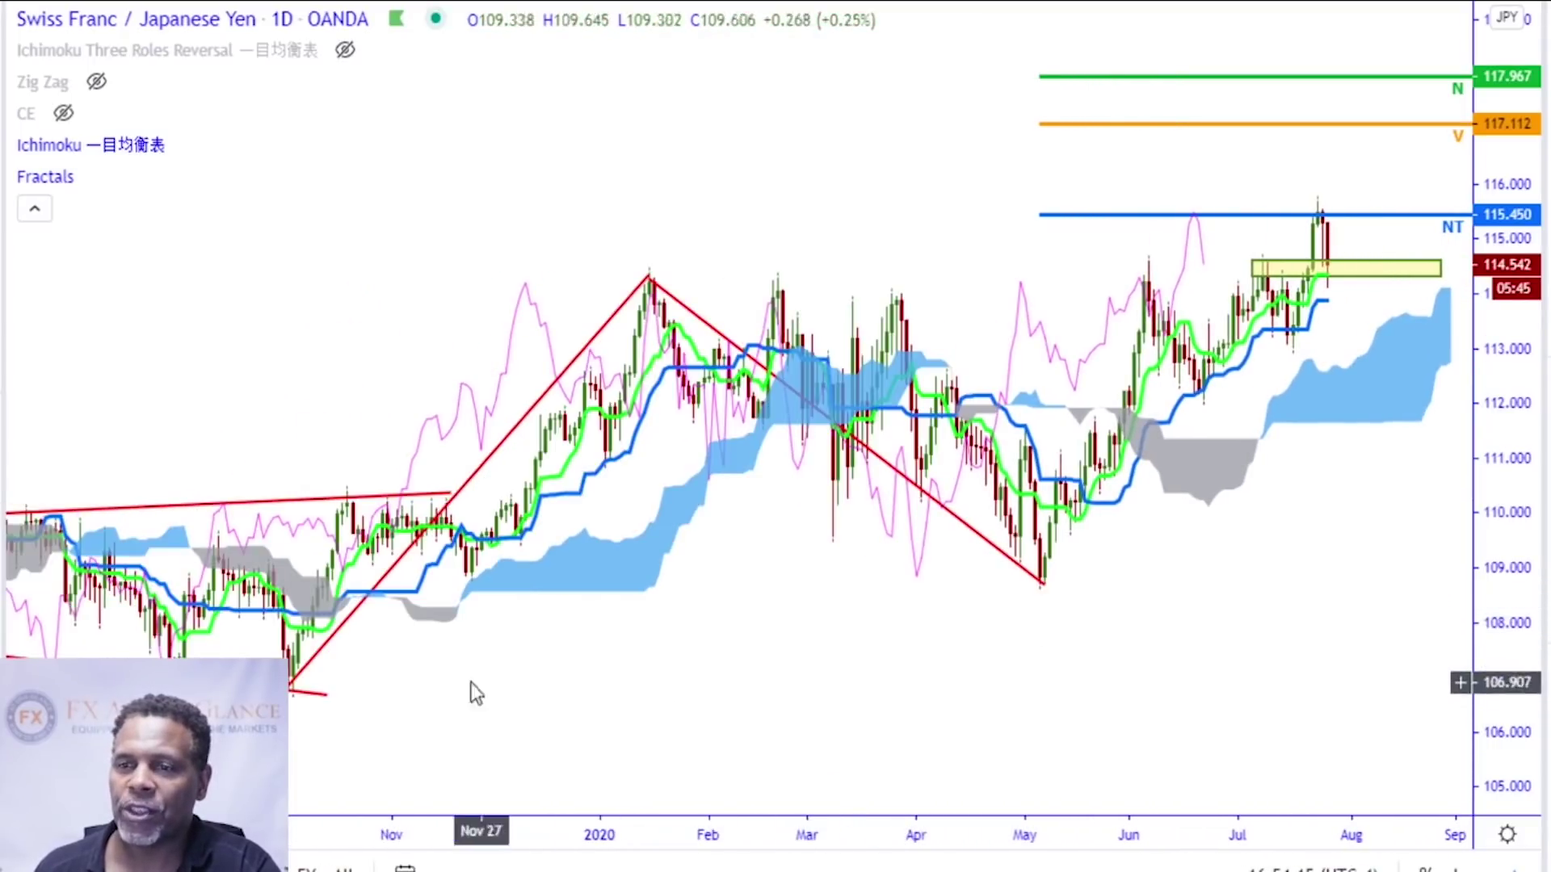
{"action": "scroll", "coordinate": [414, 709], "scroll_direction": "down", "scroll_amount": 1}
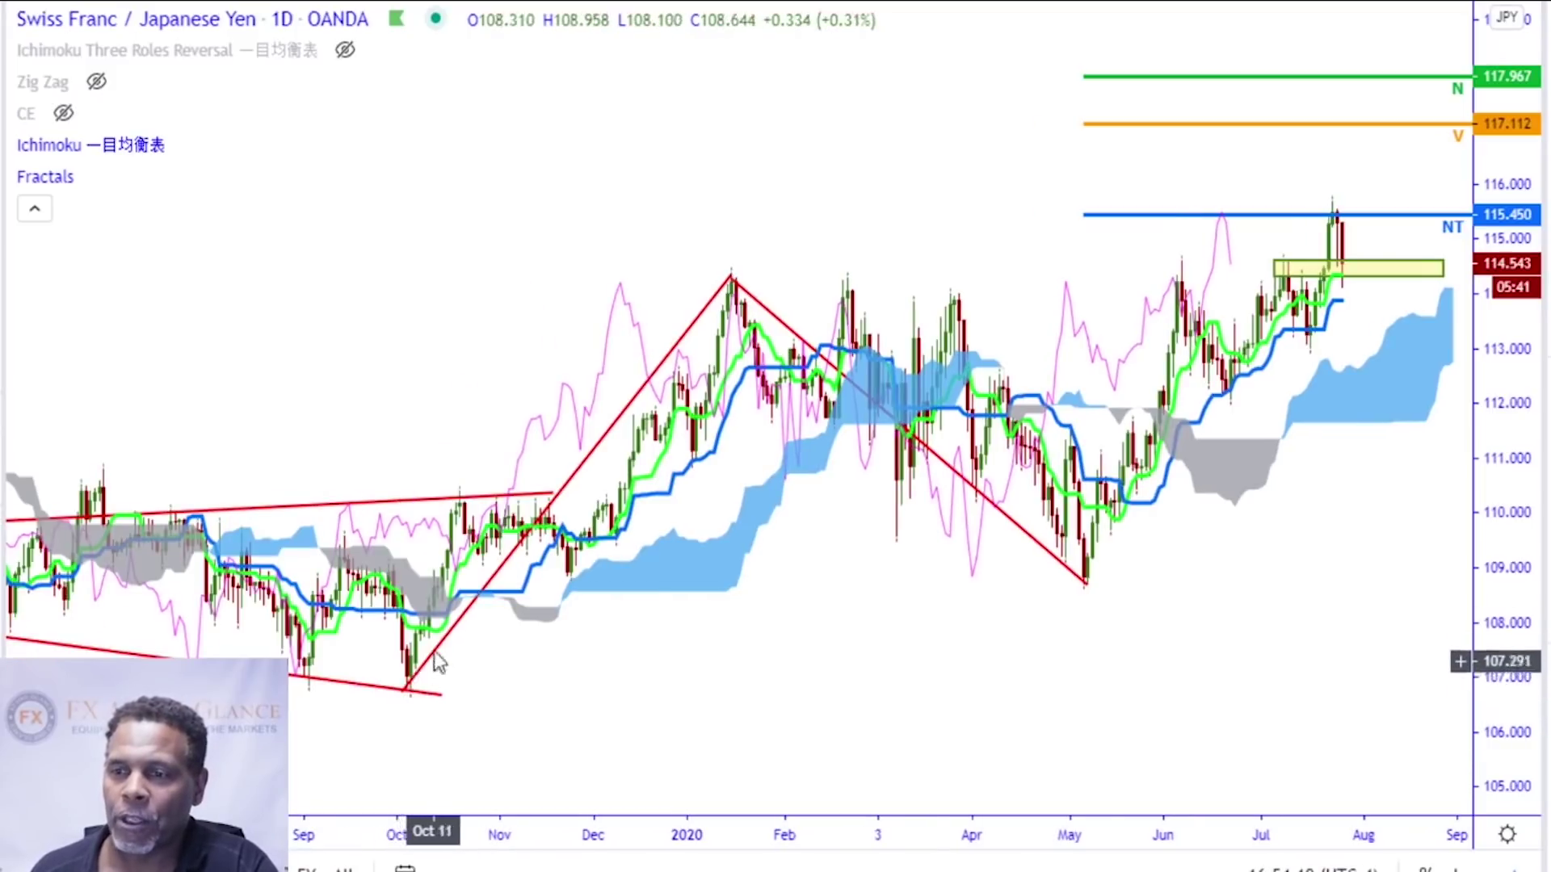
{"action": "scroll", "coordinate": [428, 682], "scroll_direction": "down", "scroll_amount": 1}
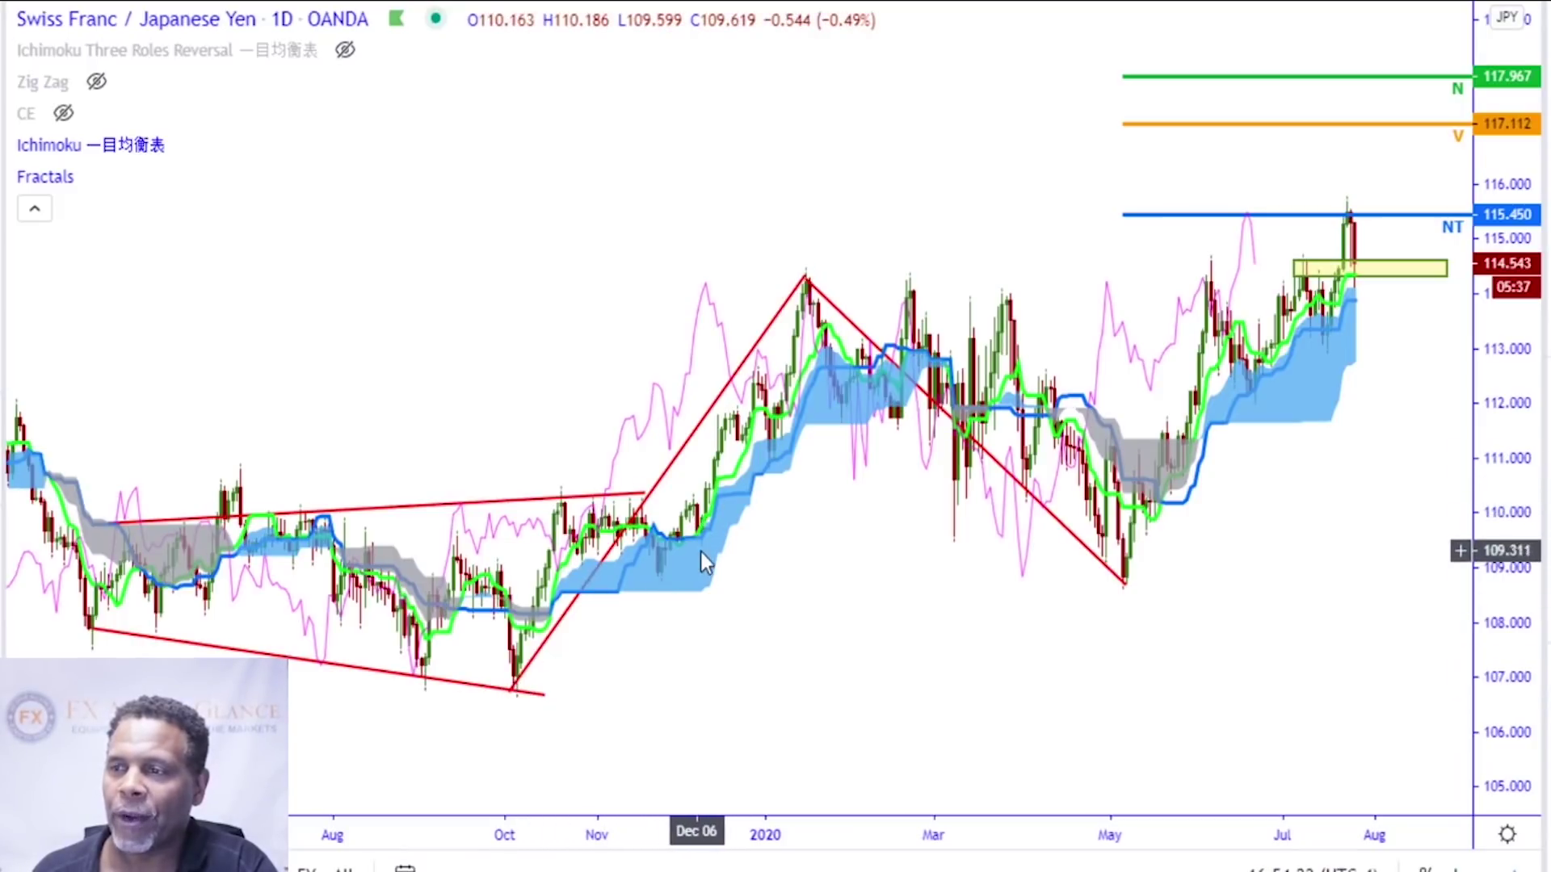
{"action": "scroll", "coordinate": [646, 594], "scroll_direction": "up", "scroll_amount": 1}
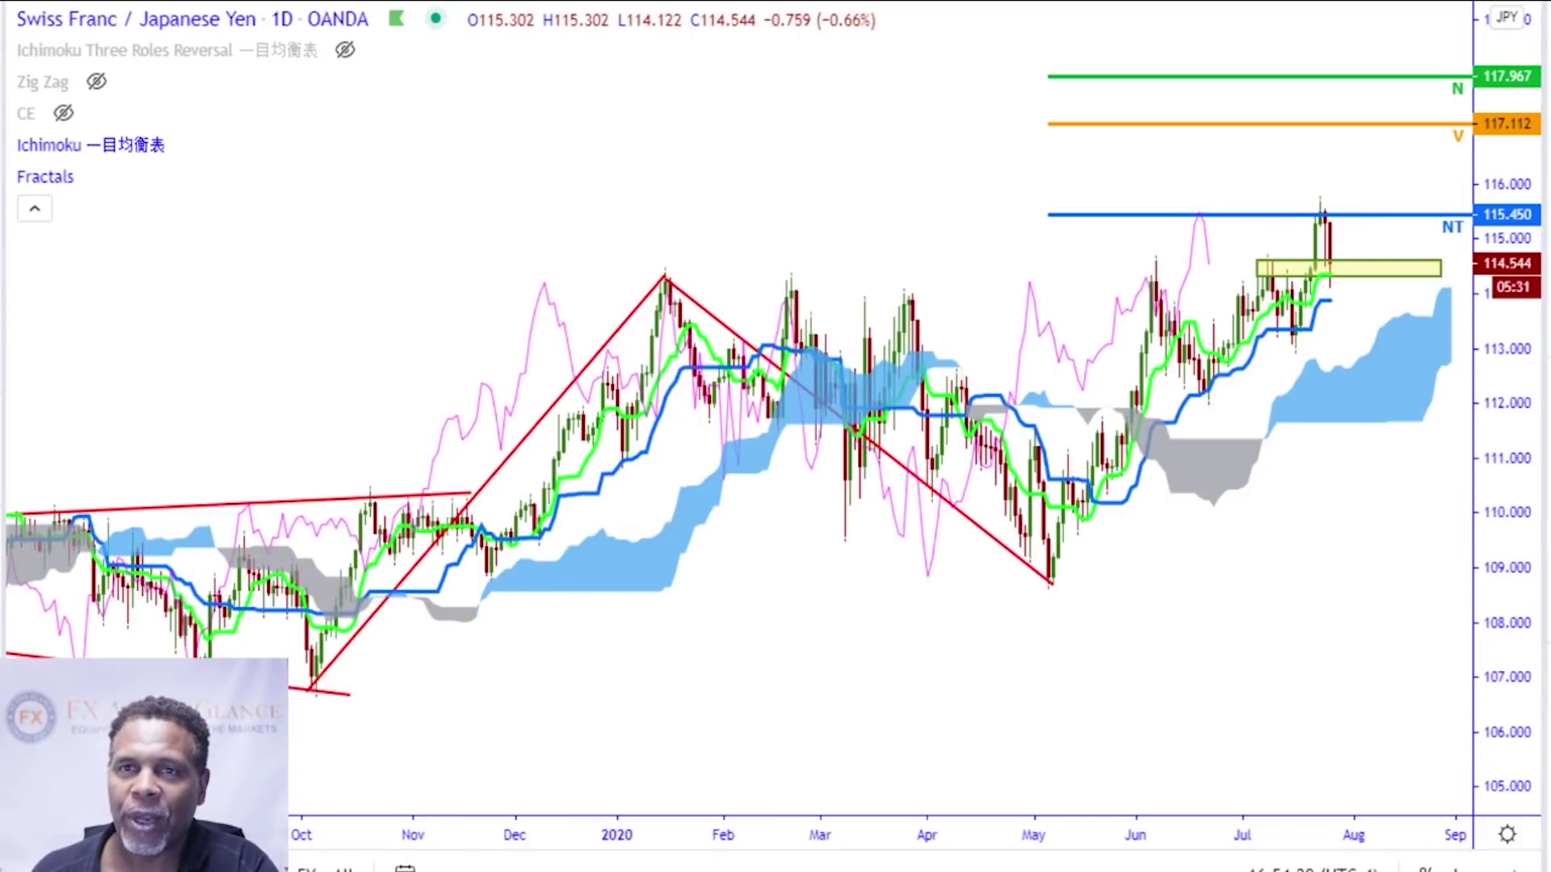
{"action": "left_click", "coordinate": [2, 133]}
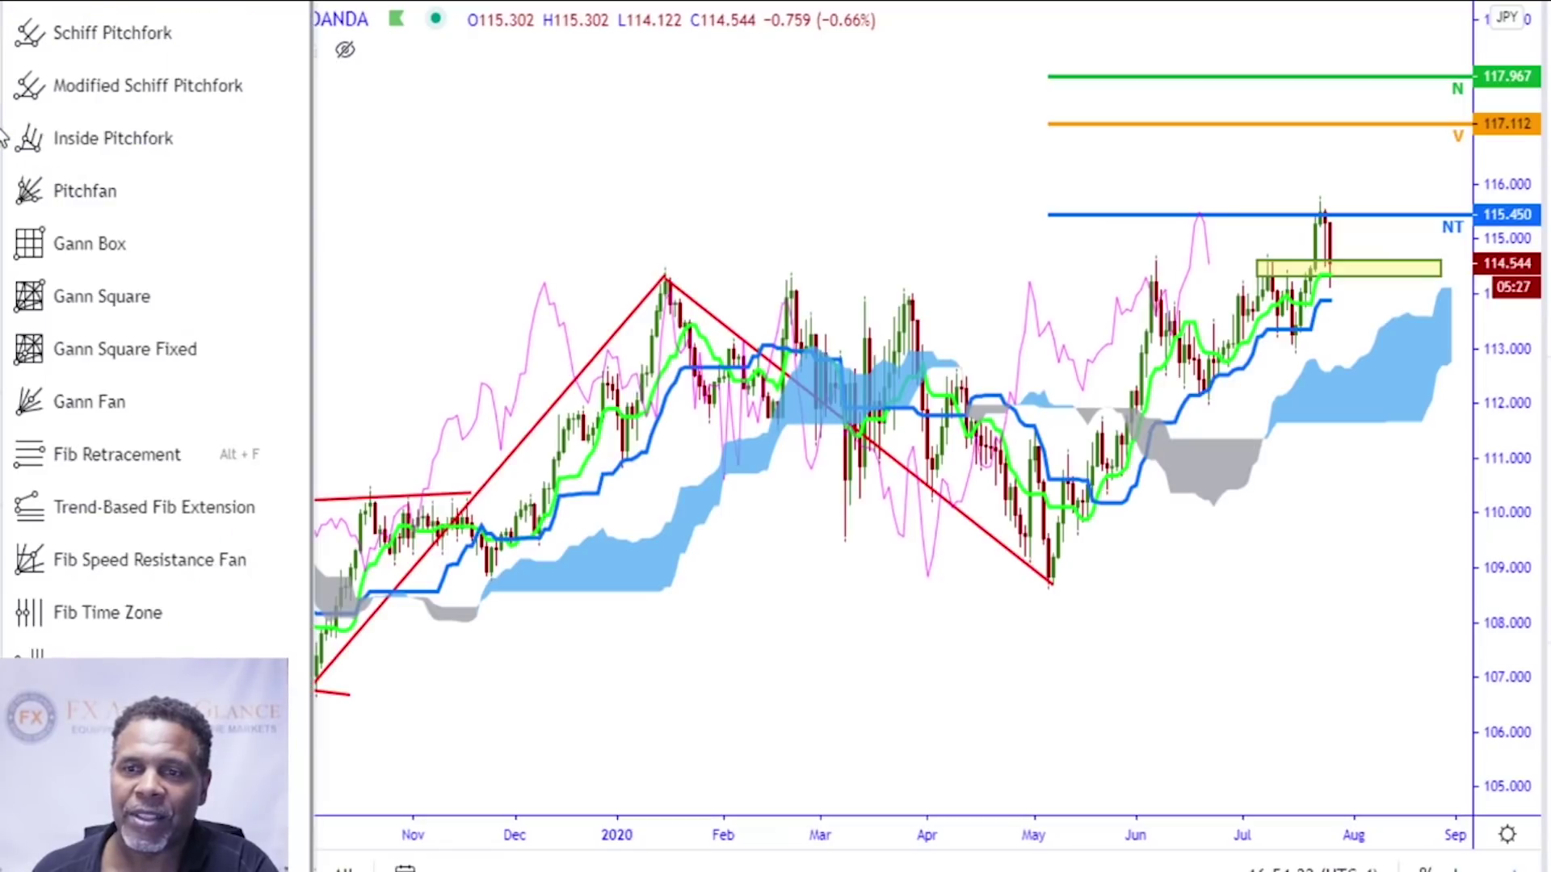
{"action": "left_click", "coordinate": [58, 614]}
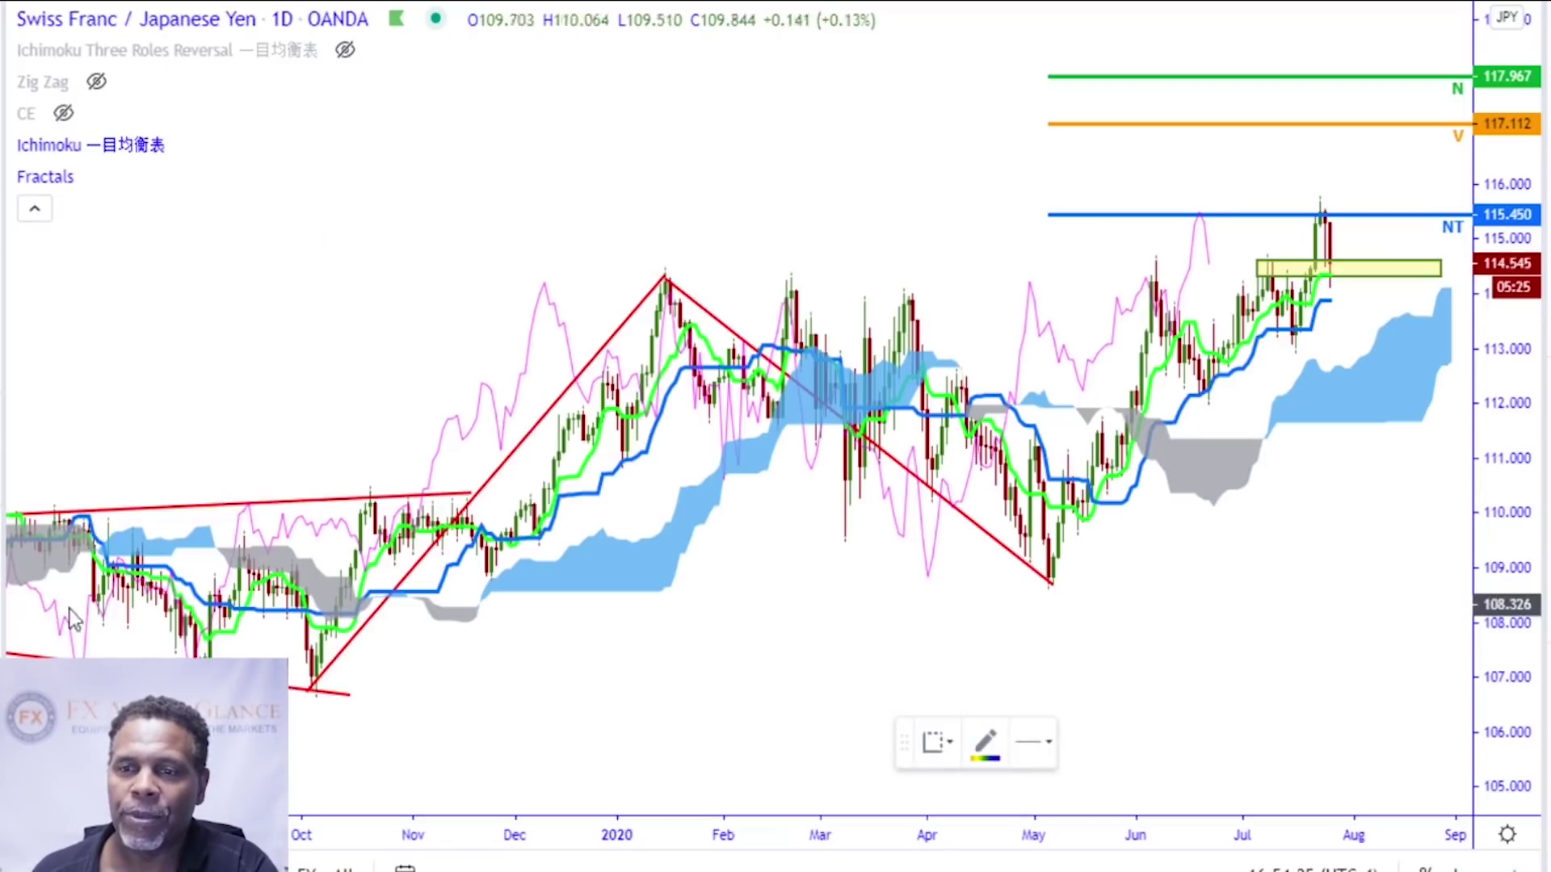
{"action": "left_click", "coordinate": [315, 675]}
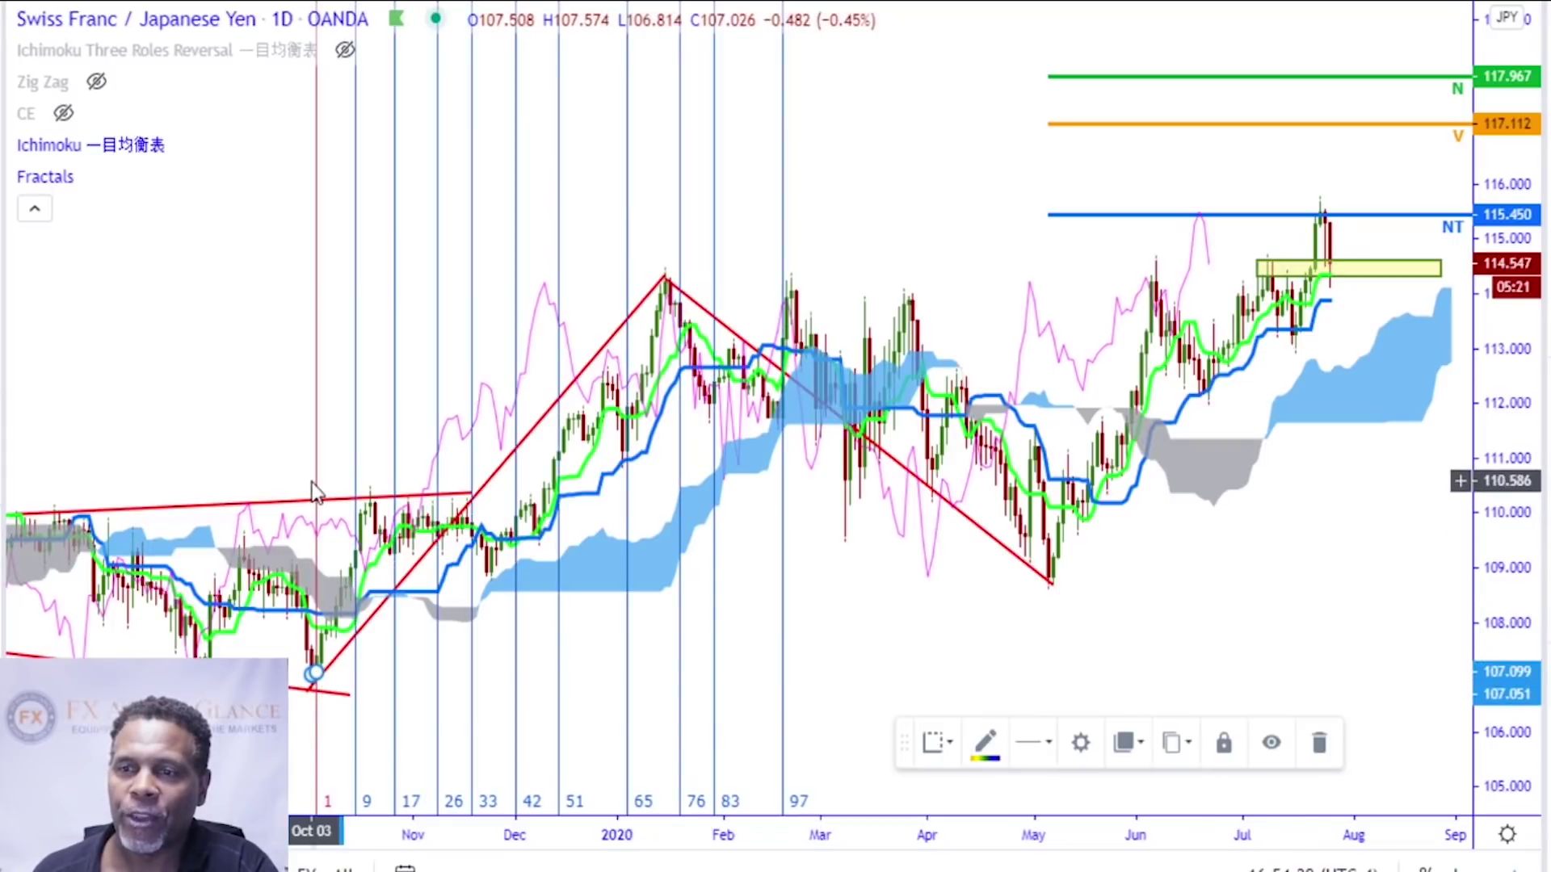
{"action": "left_click_drag", "start_coordinate": [307, 490], "coordinate": [301, 474]}
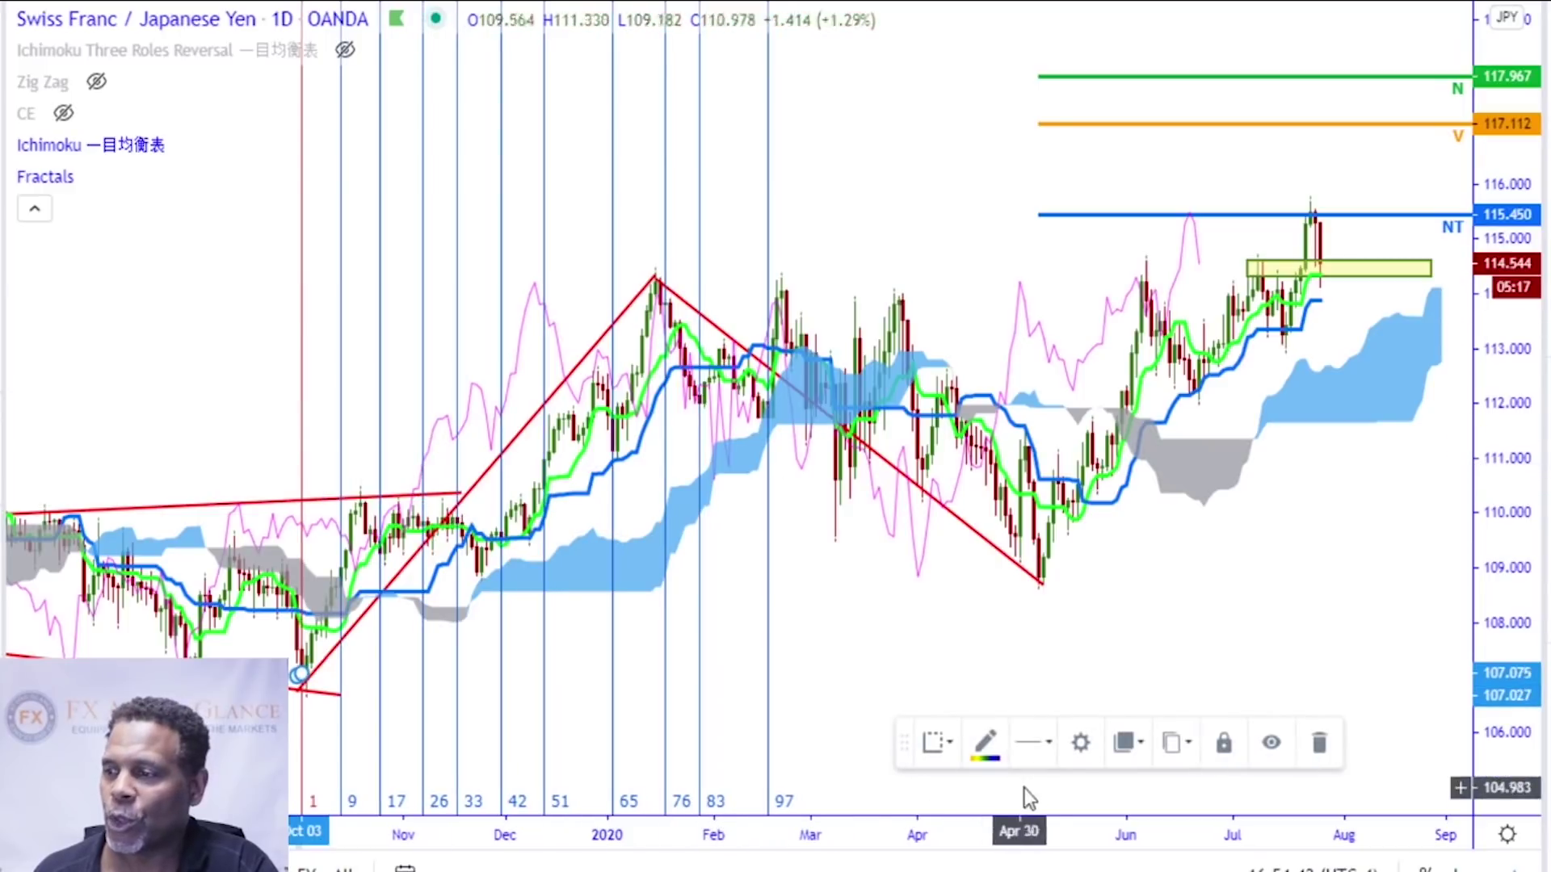
Review the Fib Time Zone's level numbers in its style settings and close them
{"action": "left_click", "coordinate": [1080, 741]}
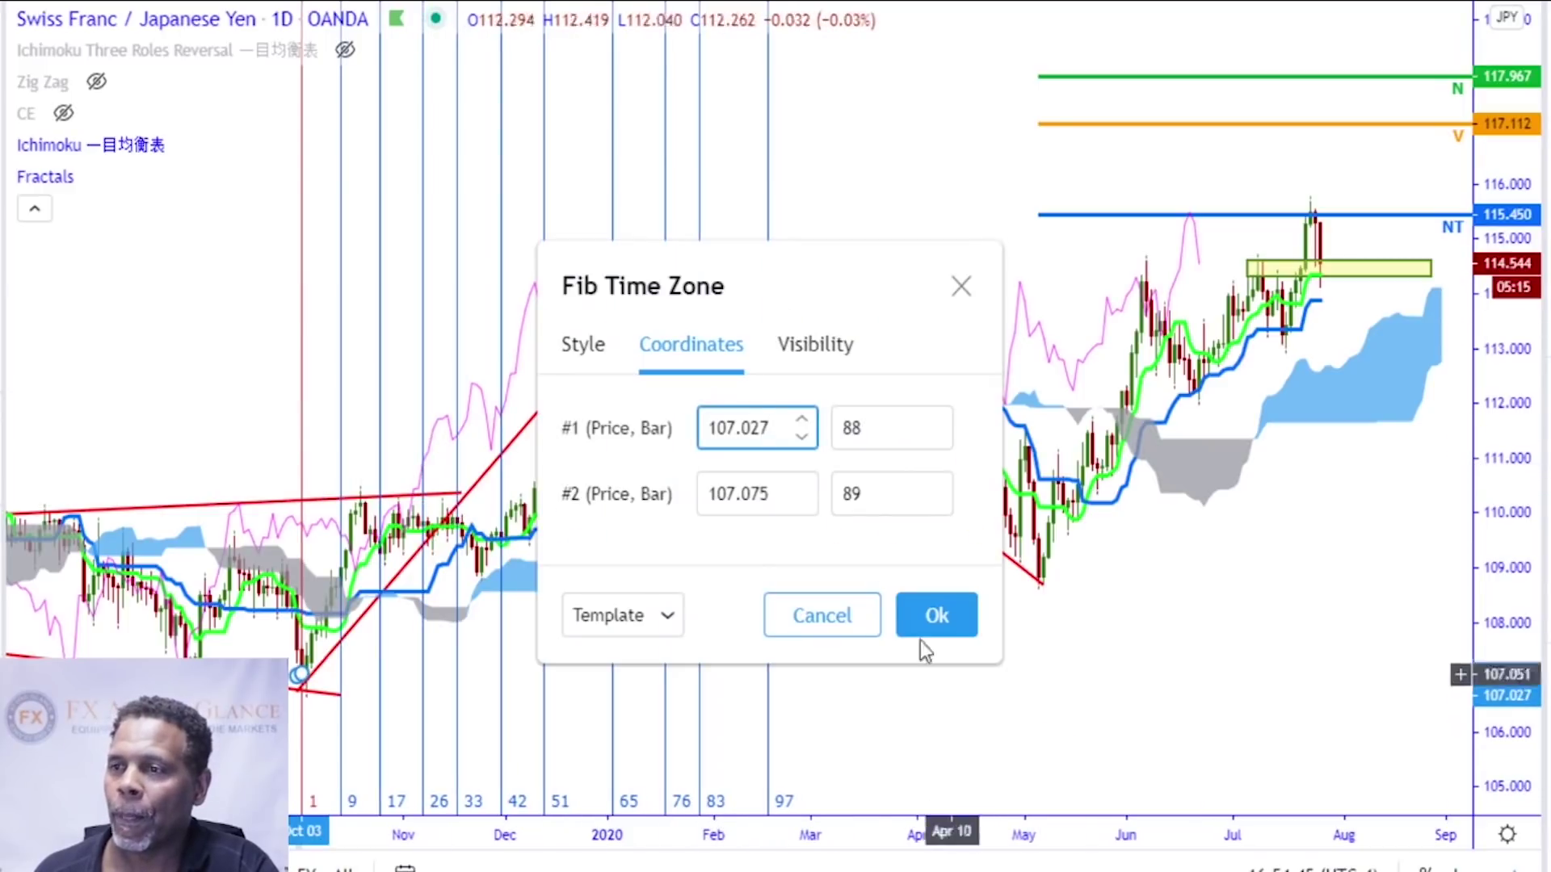
{"action": "left_click", "coordinate": [589, 344]}
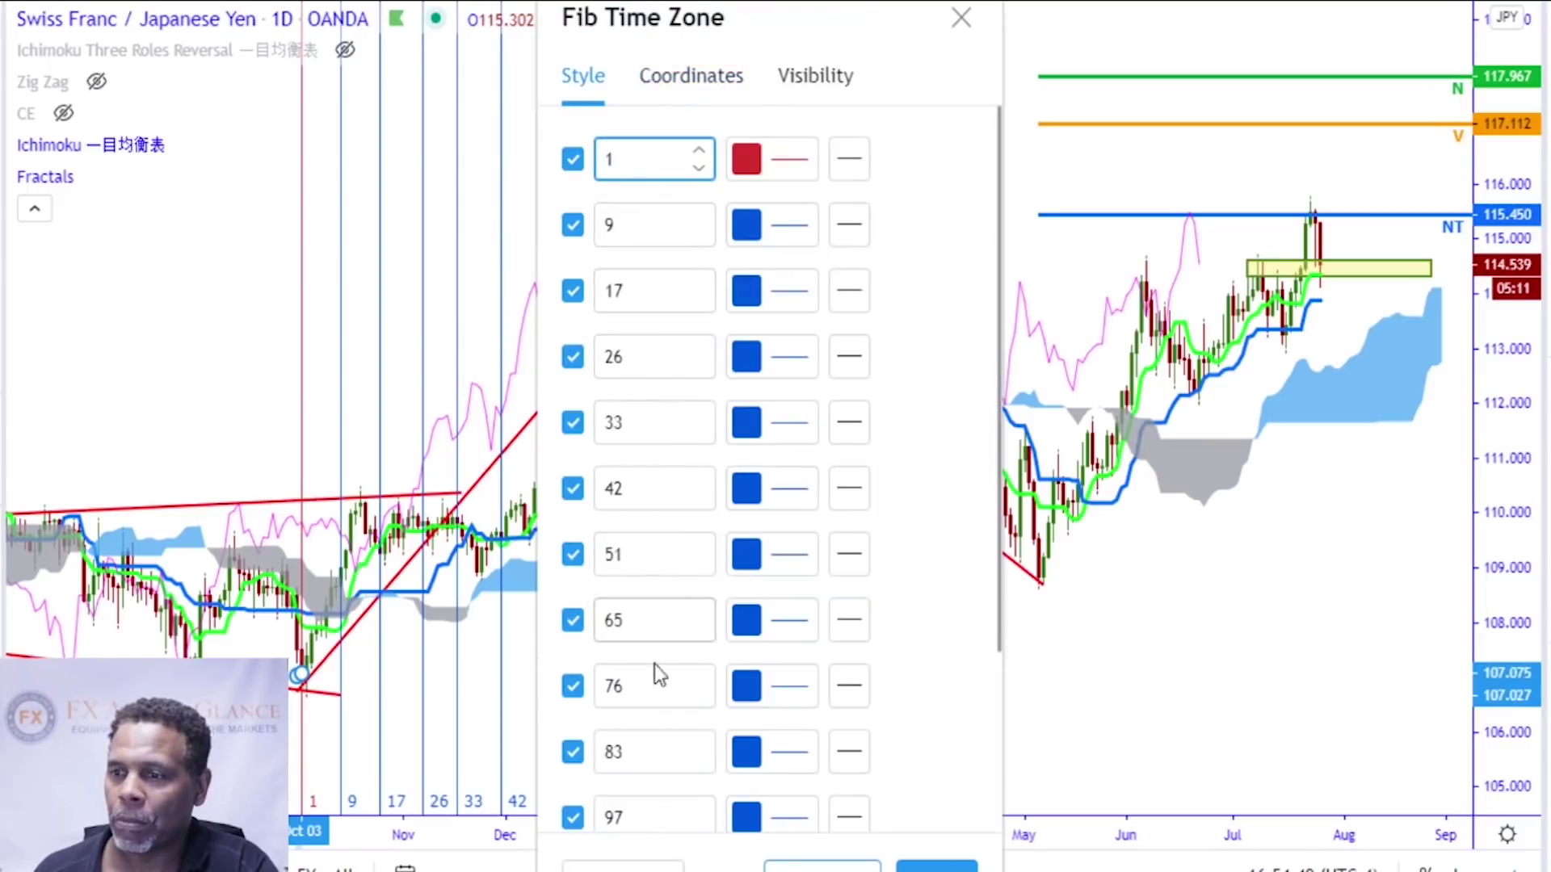
{"action": "scroll", "coordinate": [669, 691], "scroll_direction": "down", "scroll_amount": 2}
{"action": "scroll", "coordinate": [642, 606], "scroll_direction": "up", "scroll_amount": 2}
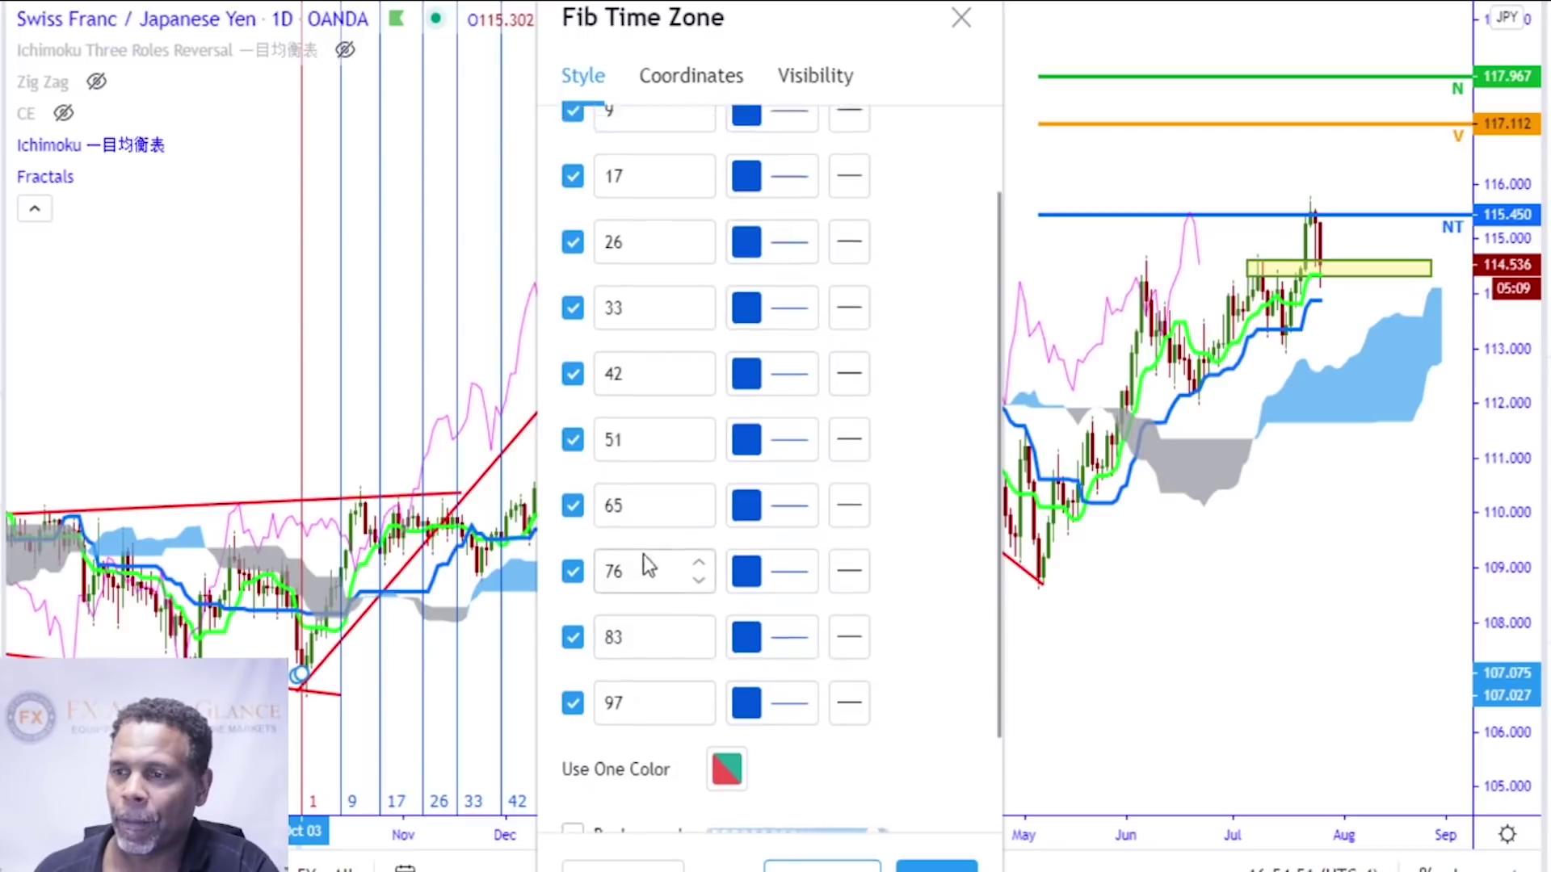
{"action": "left_click", "coordinate": [936, 867]}
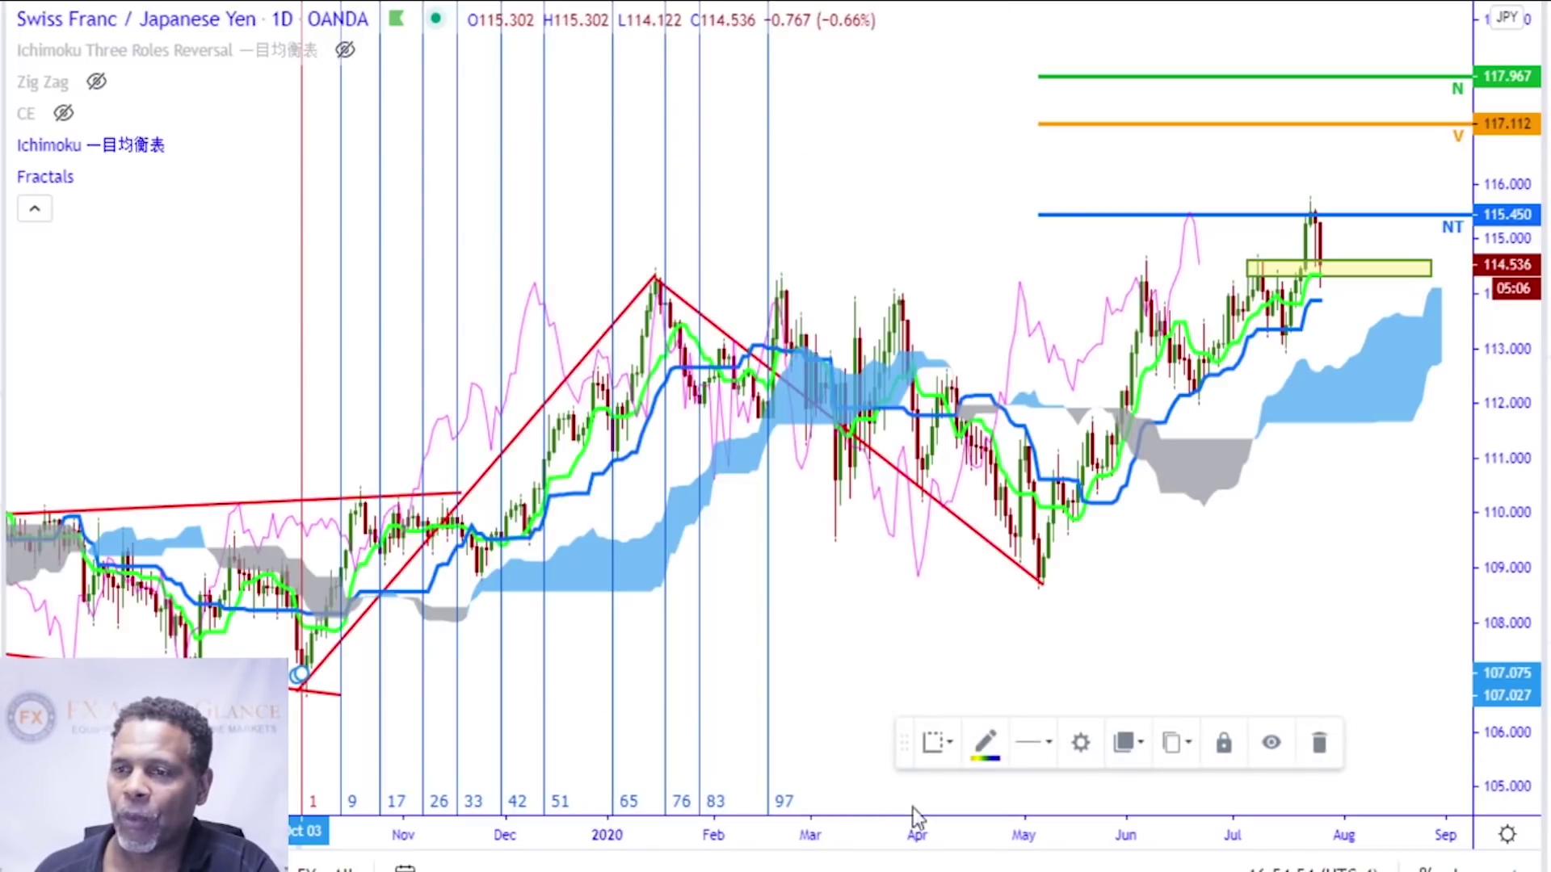
Examine the price turns near the time zone lines from 9 to 97, counted from the October low
{"action": "left_click", "coordinate": [837, 643]}
{"action": "scroll", "coordinate": [831, 644], "scroll_direction": "up", "scroll_amount": 1}
{"action": "left_click_drag", "start_coordinate": [832, 645], "coordinate": [1152, 674]}
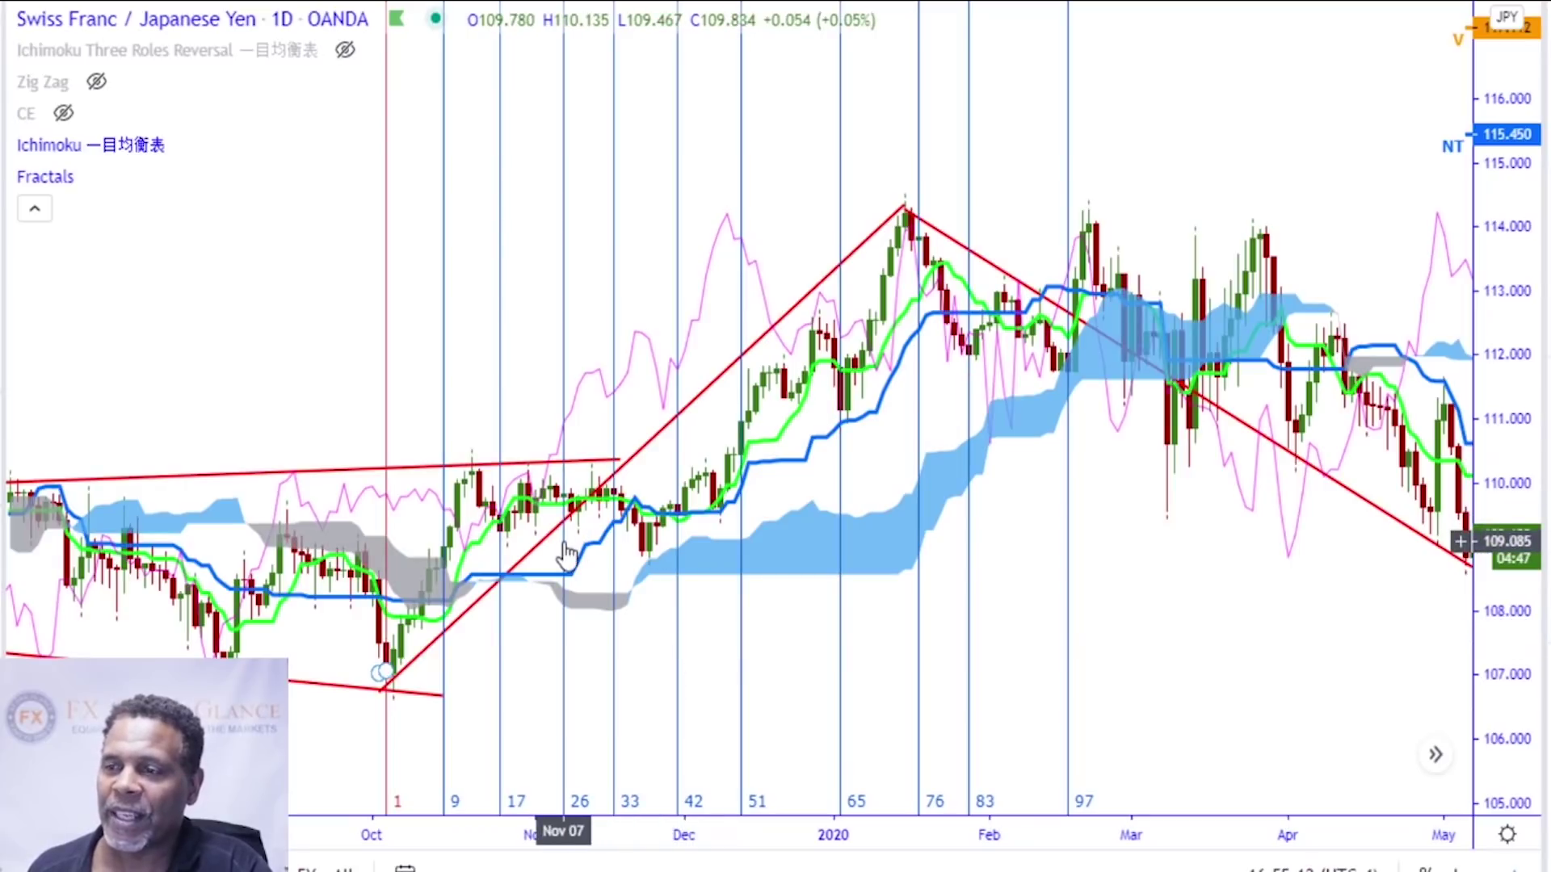
{"action": "scroll", "coordinate": [740, 550], "scroll_direction": "up", "scroll_amount": 1}
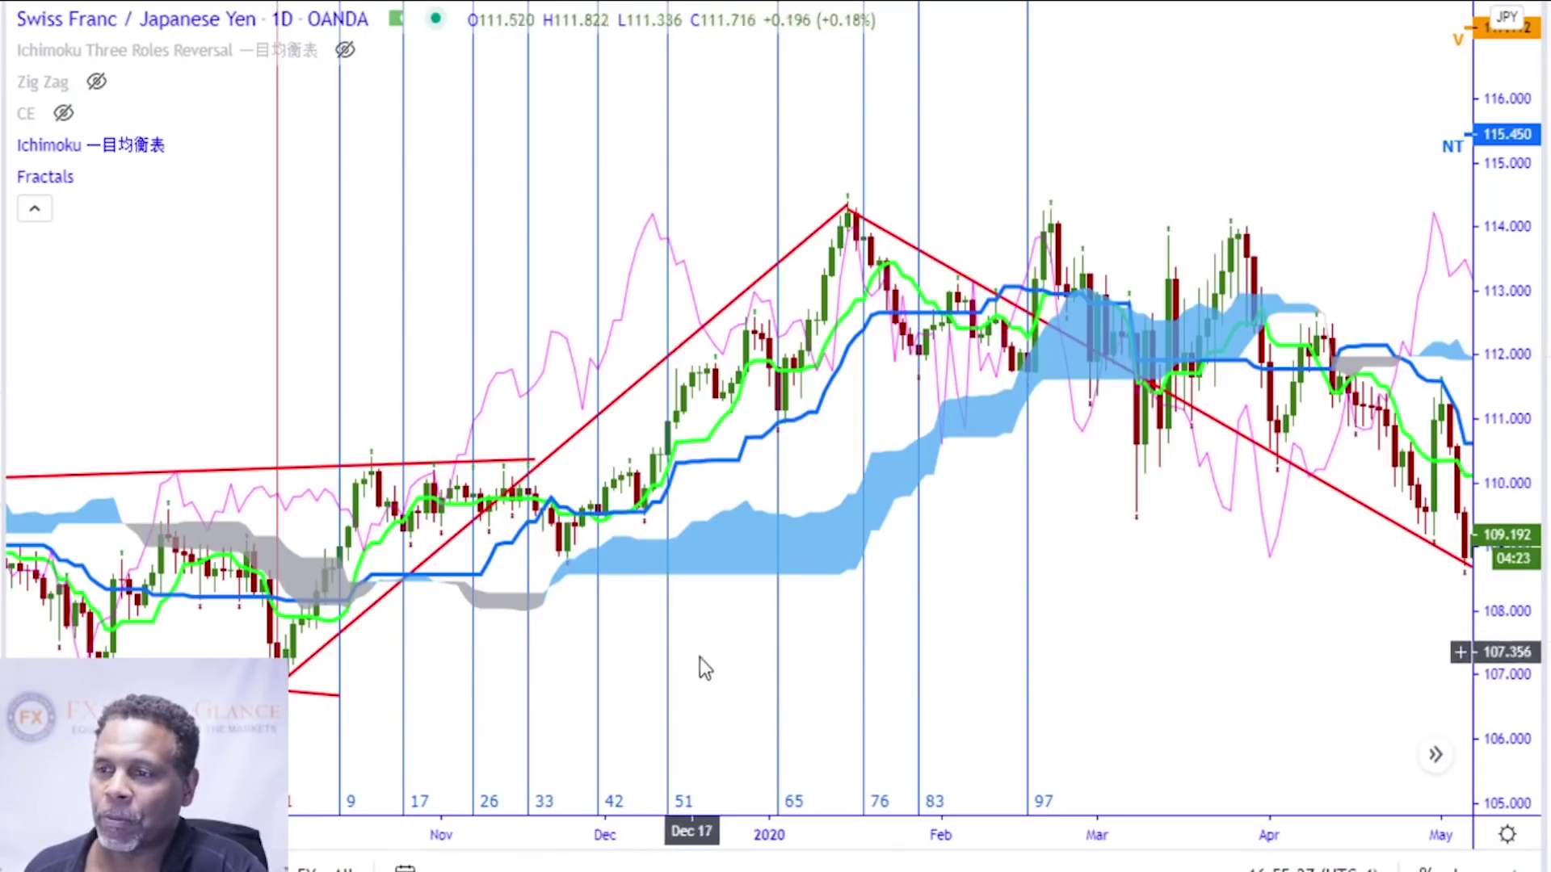
{"action": "scroll", "coordinate": [775, 654], "scroll_direction": "up", "scroll_amount": 4}
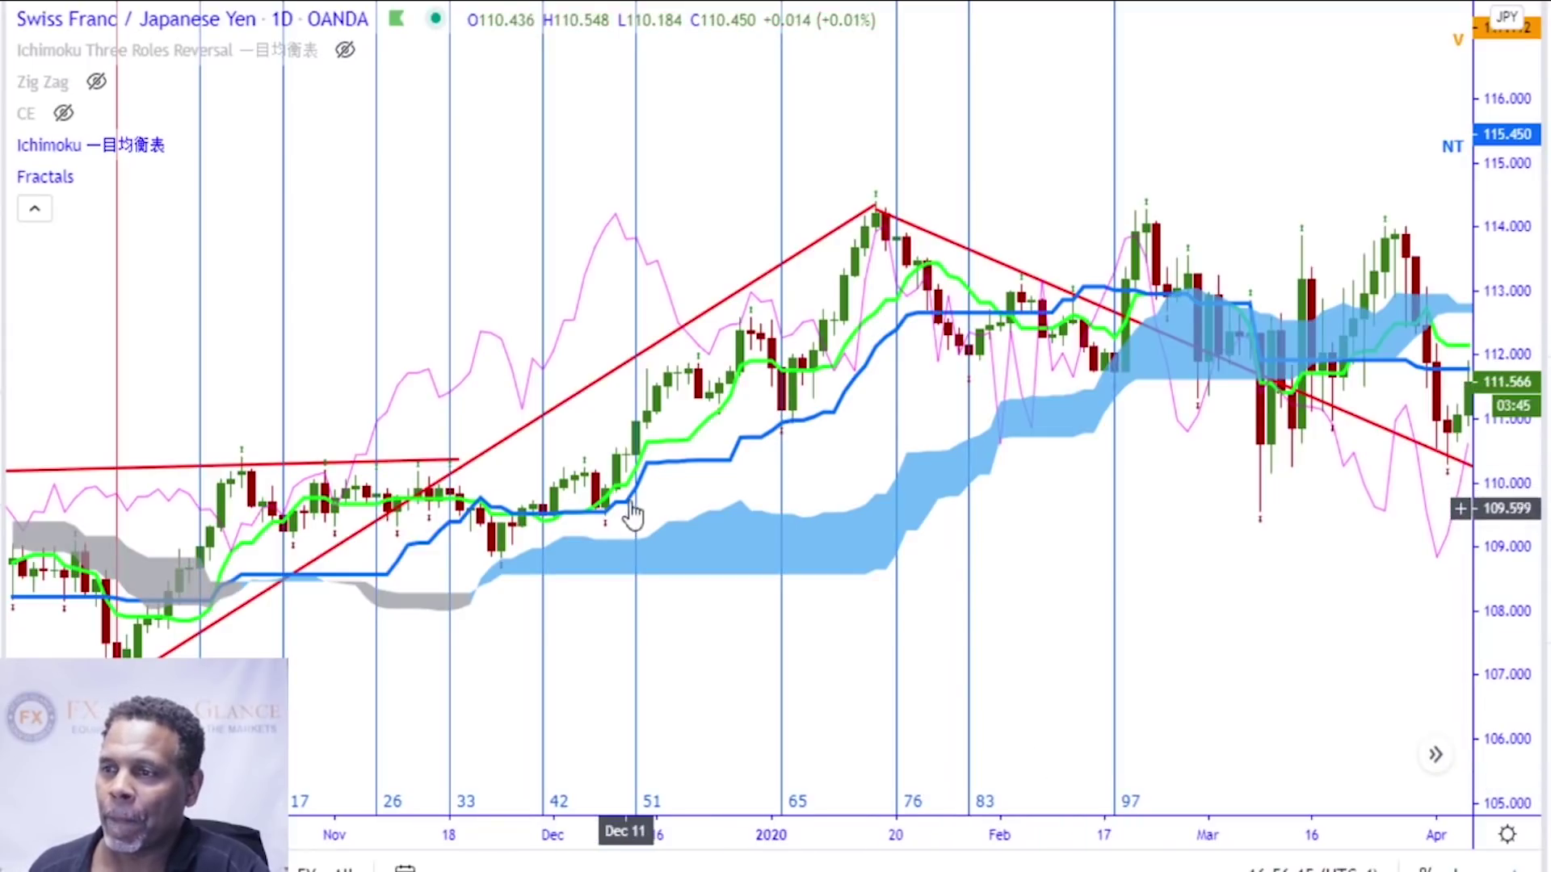
Move the Fib Time Zone's start to the May 9, 2019 low and compare its lines with the swings through October
{"action": "left_click_drag", "start_coordinate": [622, 512], "coordinate": [719, 530]}
{"action": "scroll", "coordinate": [730, 556], "scroll_direction": "down", "scroll_amount": 5}
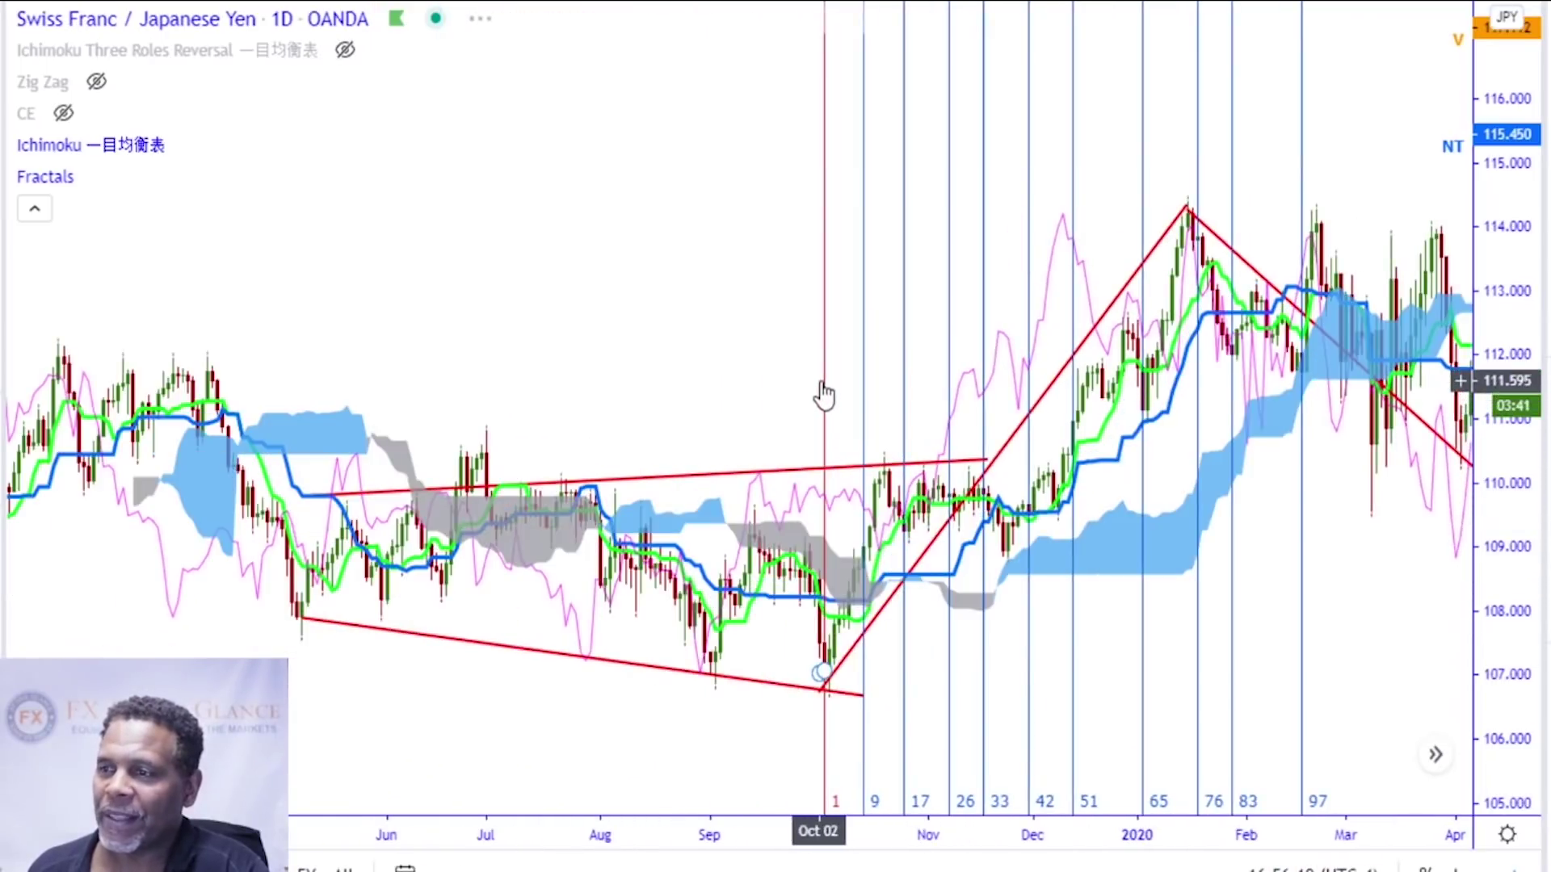
{"action": "mouse_move", "coordinate": [824, 390]}
{"action": "left_mouse_down"}
{"action": "mouse_move", "coordinate": [530, 443]}
{"action": "mouse_move", "coordinate": [318, 388]}
{"action": "mouse_move", "coordinate": [298, 490]}
{"action": "left_mouse_up"}
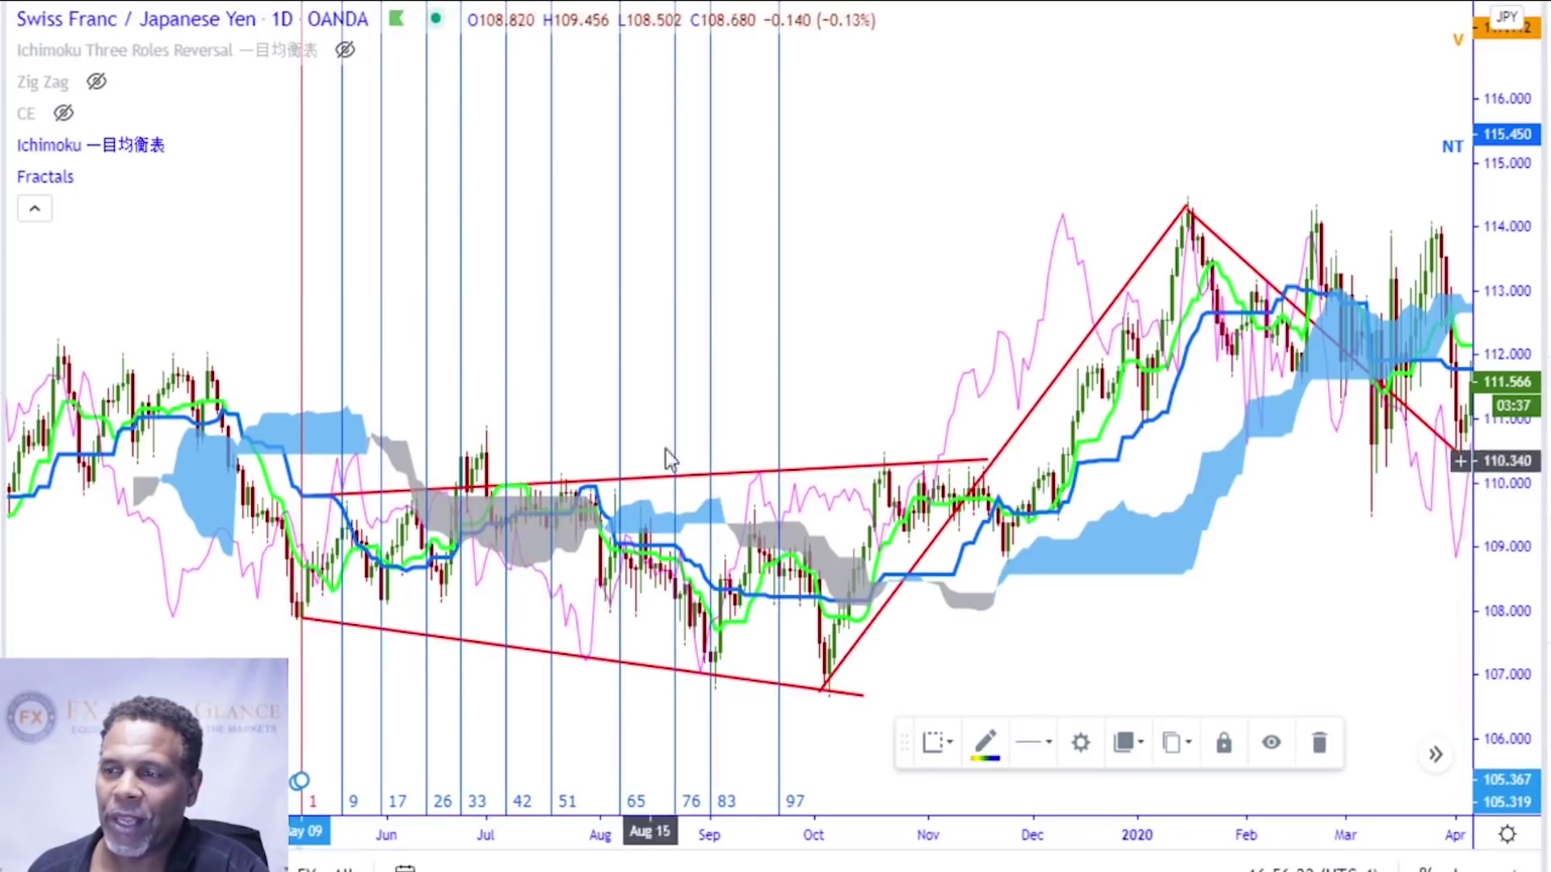
{"action": "left_click_drag", "start_coordinate": [729, 395], "coordinate": [1125, 452]}
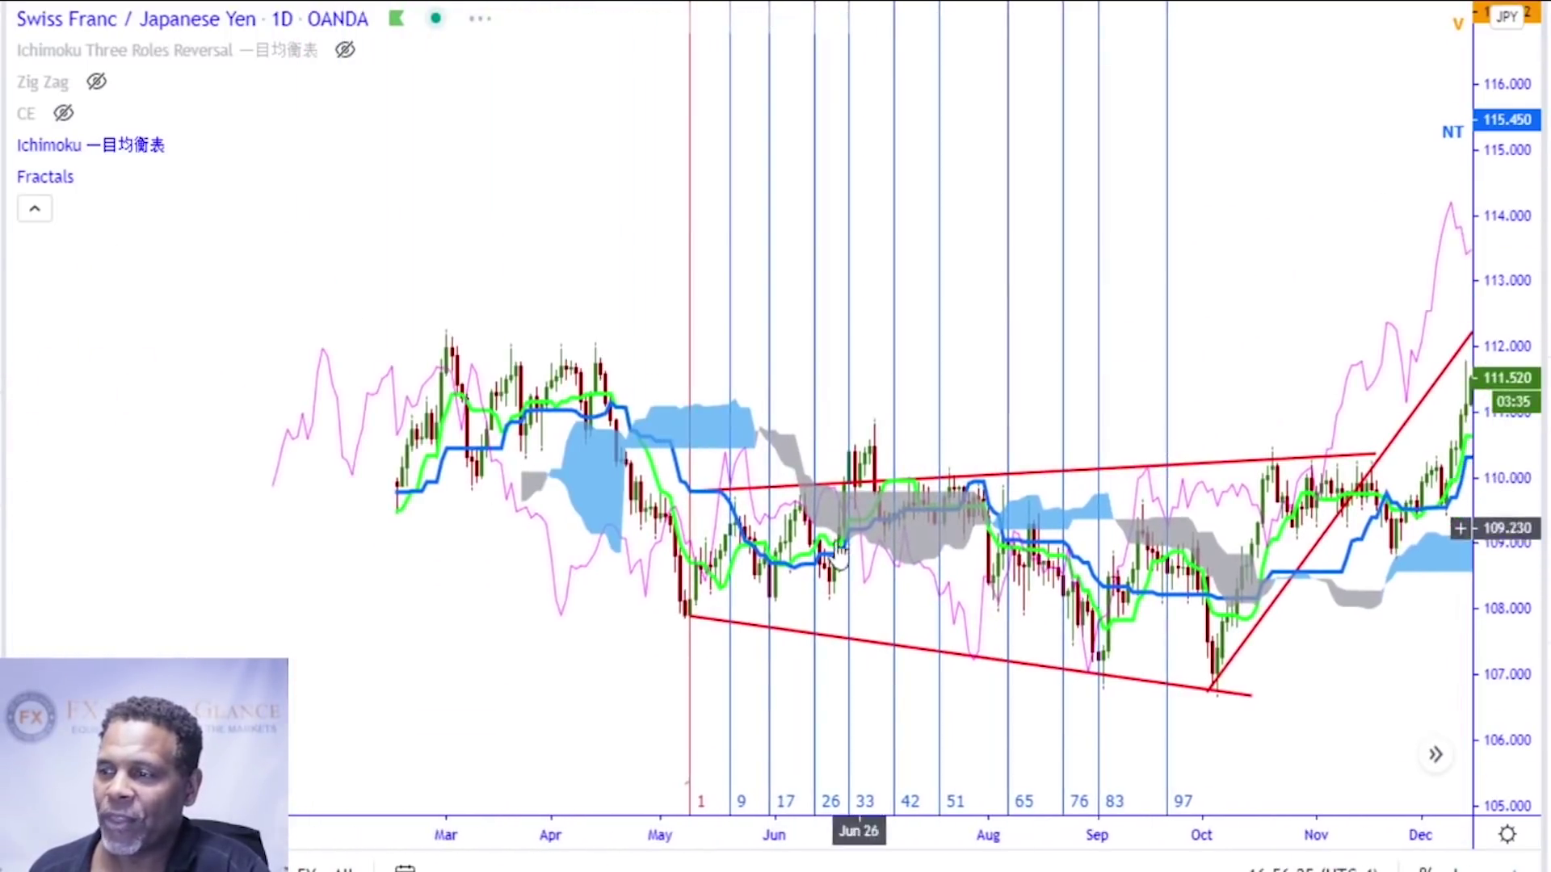
{"action": "scroll", "coordinate": [763, 581], "scroll_direction": "up", "scroll_amount": 2}
{"action": "scroll", "coordinate": [763, 581], "scroll_direction": "up", "scroll_amount": 2}
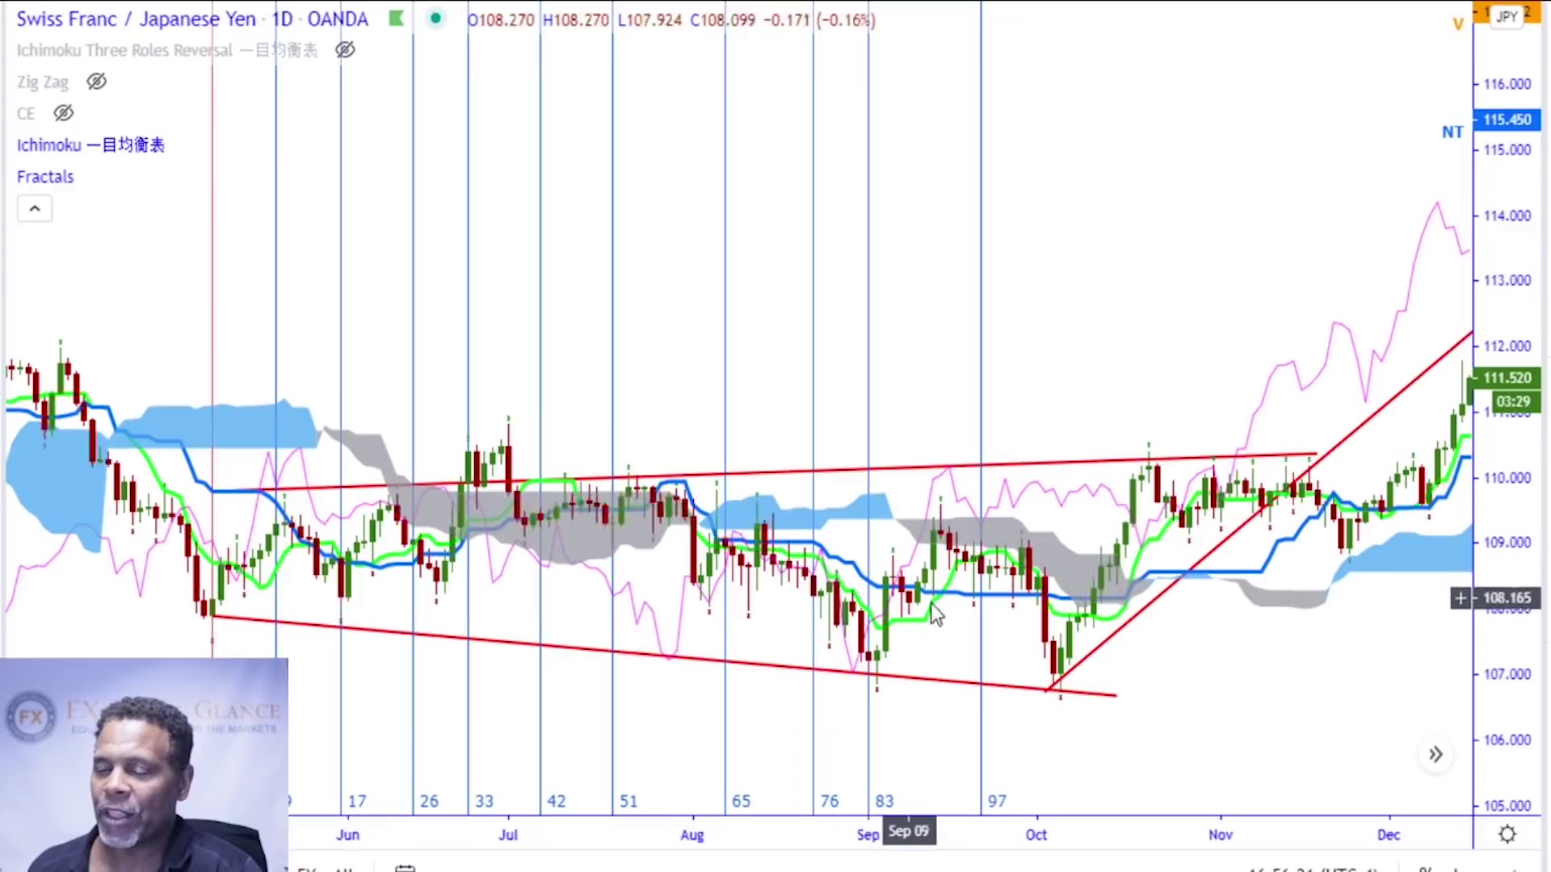
{"action": "scroll", "coordinate": [896, 578], "scroll_direction": "down", "scroll_amount": 3}
{"action": "scroll", "coordinate": [899, 577], "scroll_direction": "down", "scroll_amount": 1}
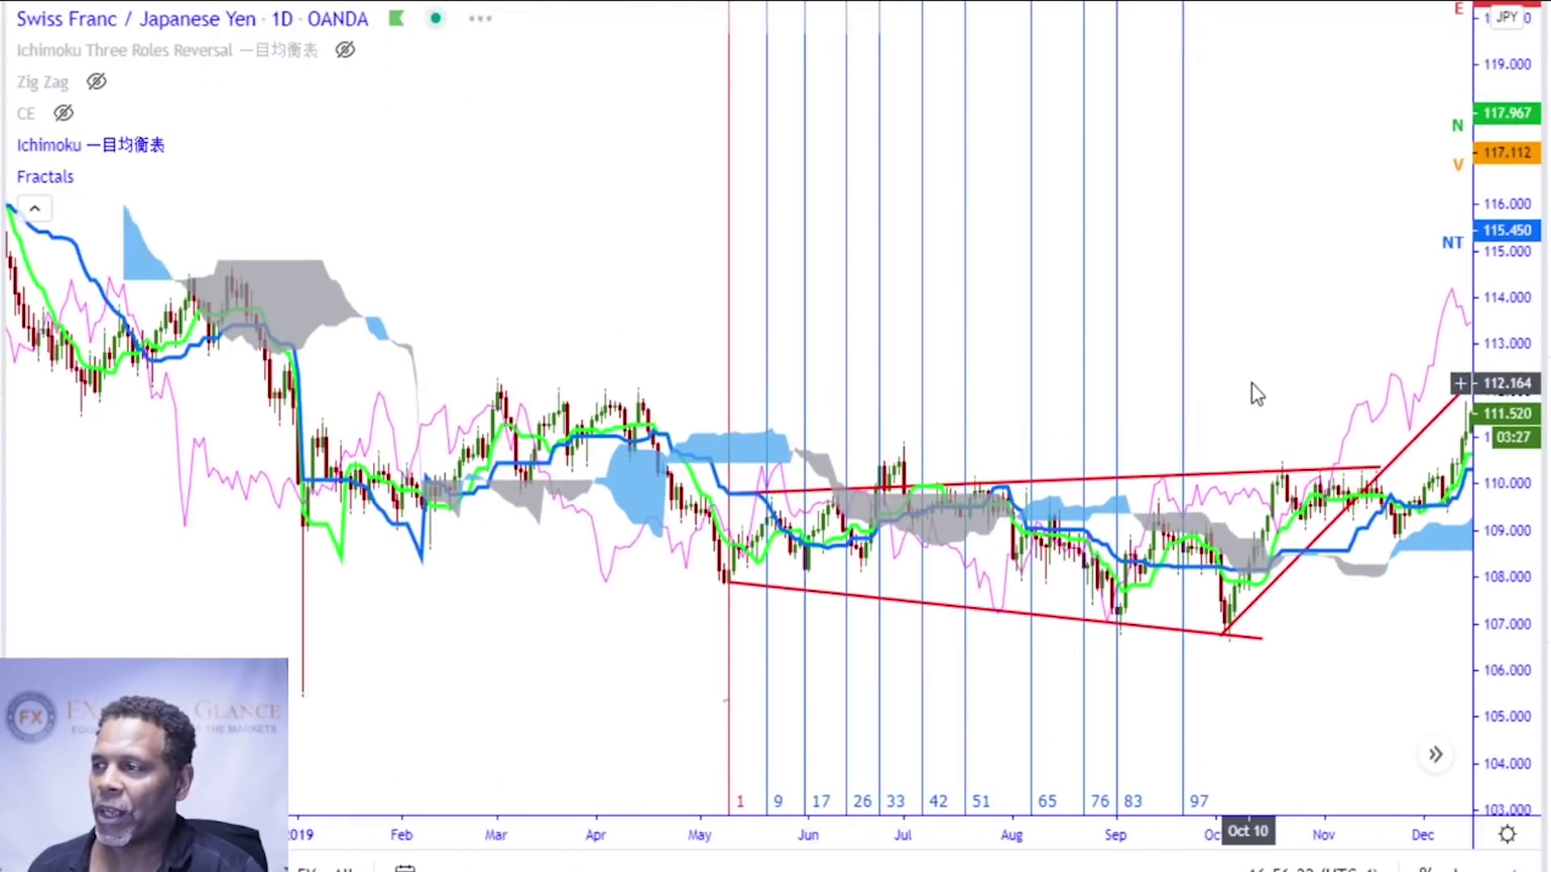
Move the Fib Time Zone's start to the May 6, 2020 low, where the falling red wave line ends
{"action": "left_click_drag", "start_coordinate": [1253, 391], "coordinate": [625, 452]}
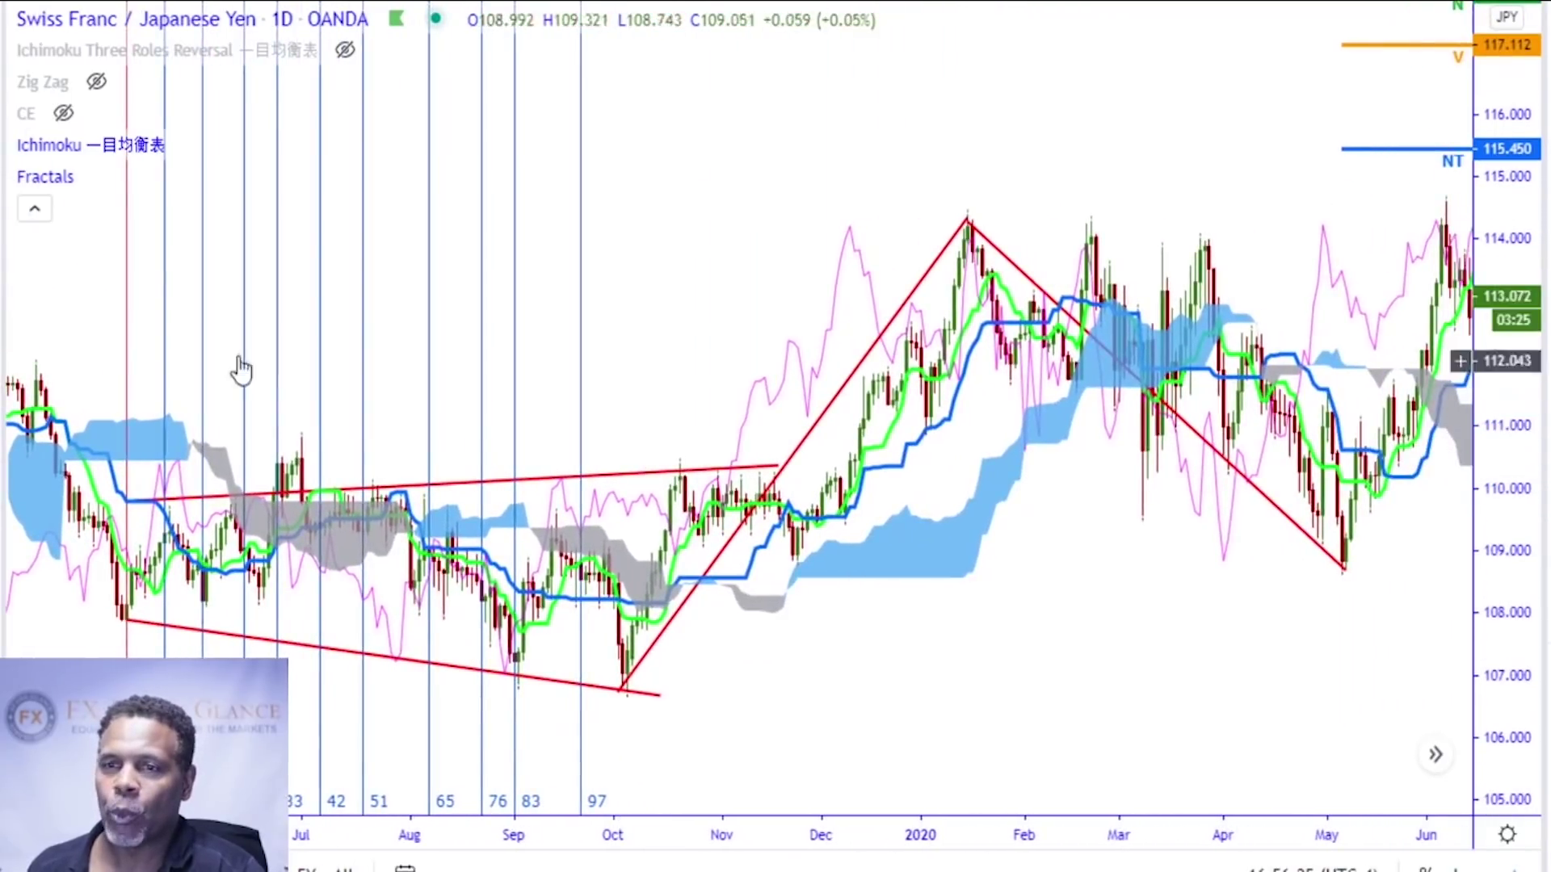
{"action": "left_click_drag", "start_coordinate": [125, 323], "coordinate": [1218, 454]}
{"action": "left_click_drag", "start_coordinate": [1048, 547], "coordinate": [452, 525]}
{"action": "scroll", "coordinate": [1223, 638], "scroll_direction": "up", "scroll_amount": 3}
{"action": "left_click_drag", "start_coordinate": [1176, 606], "coordinate": [1223, 570]}
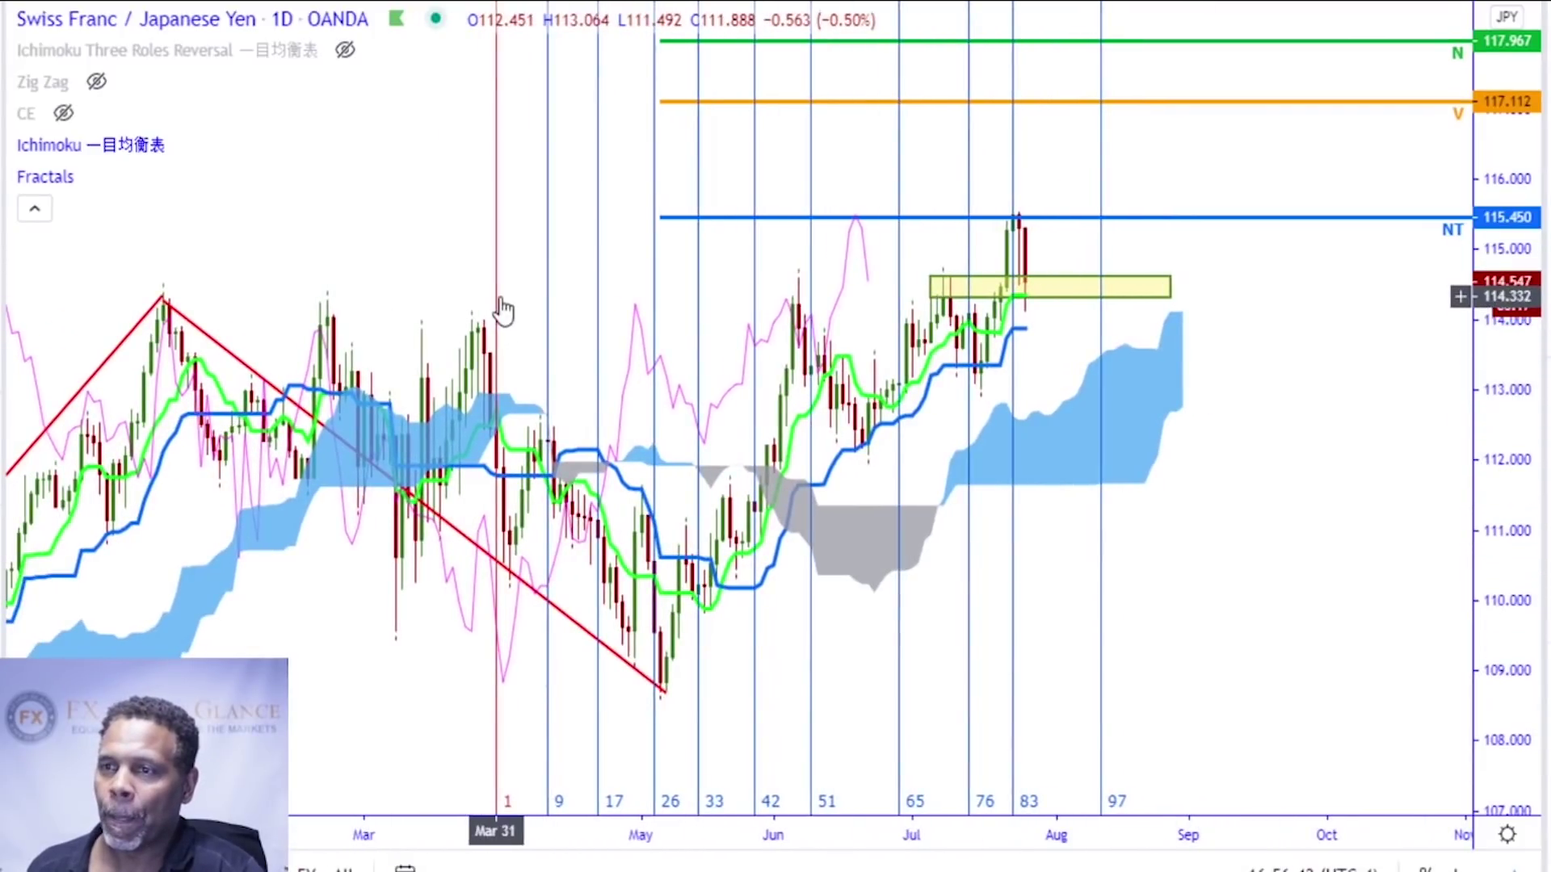
{"action": "left_click_drag", "start_coordinate": [503, 303], "coordinate": [662, 328]}
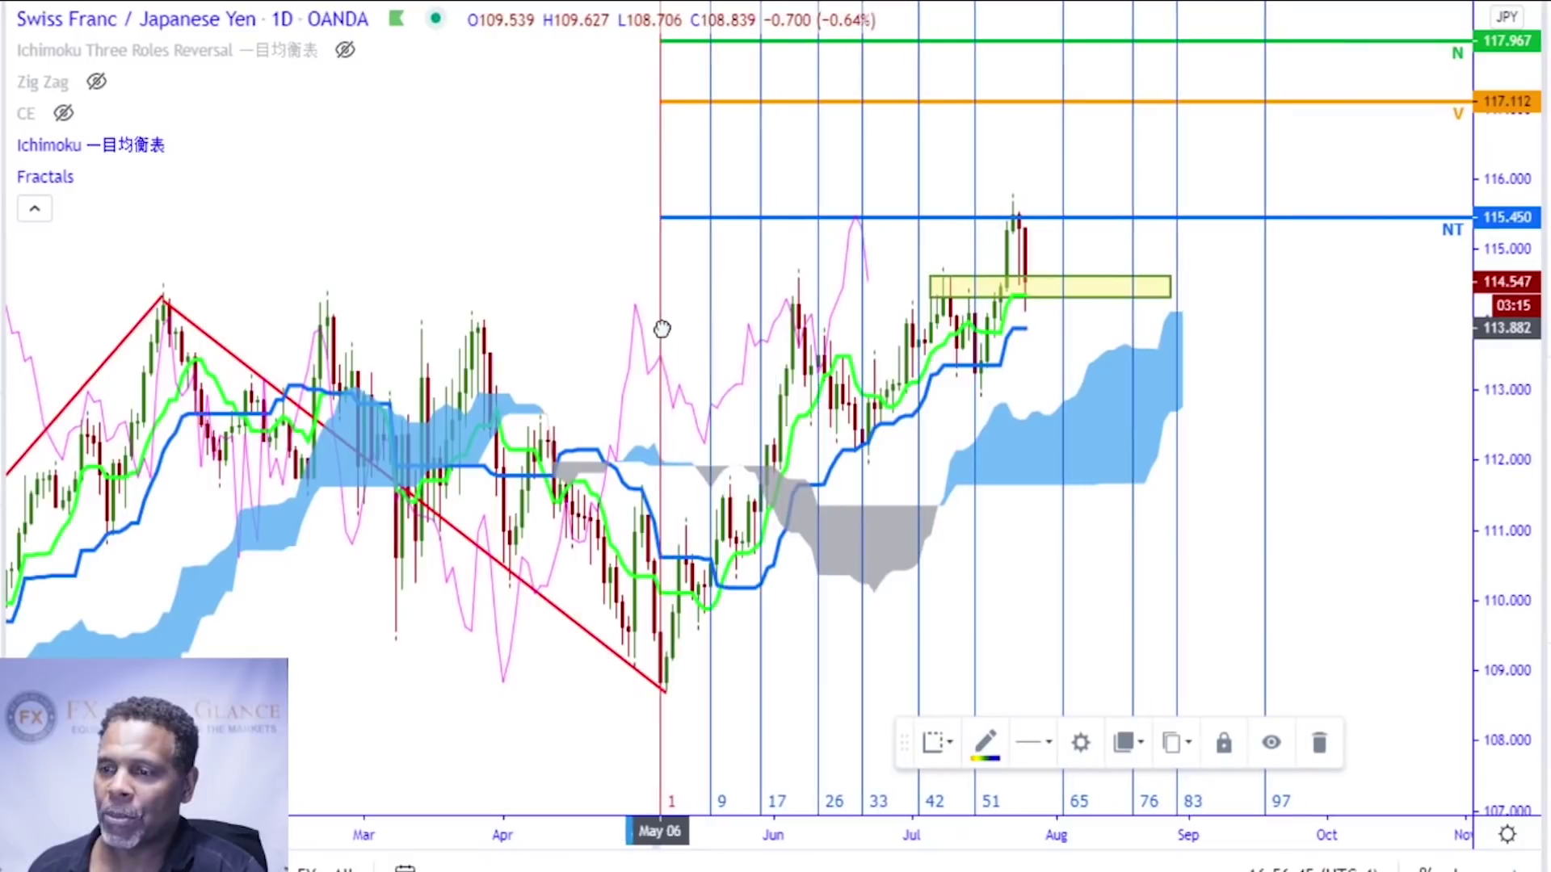
Compare the Fib Time Zone lines from 9 to 51, counted from the May 6, 2020 low, with the price swings through July
{"action": "left_click_drag", "start_coordinate": [1377, 472], "coordinate": [1426, 454]}
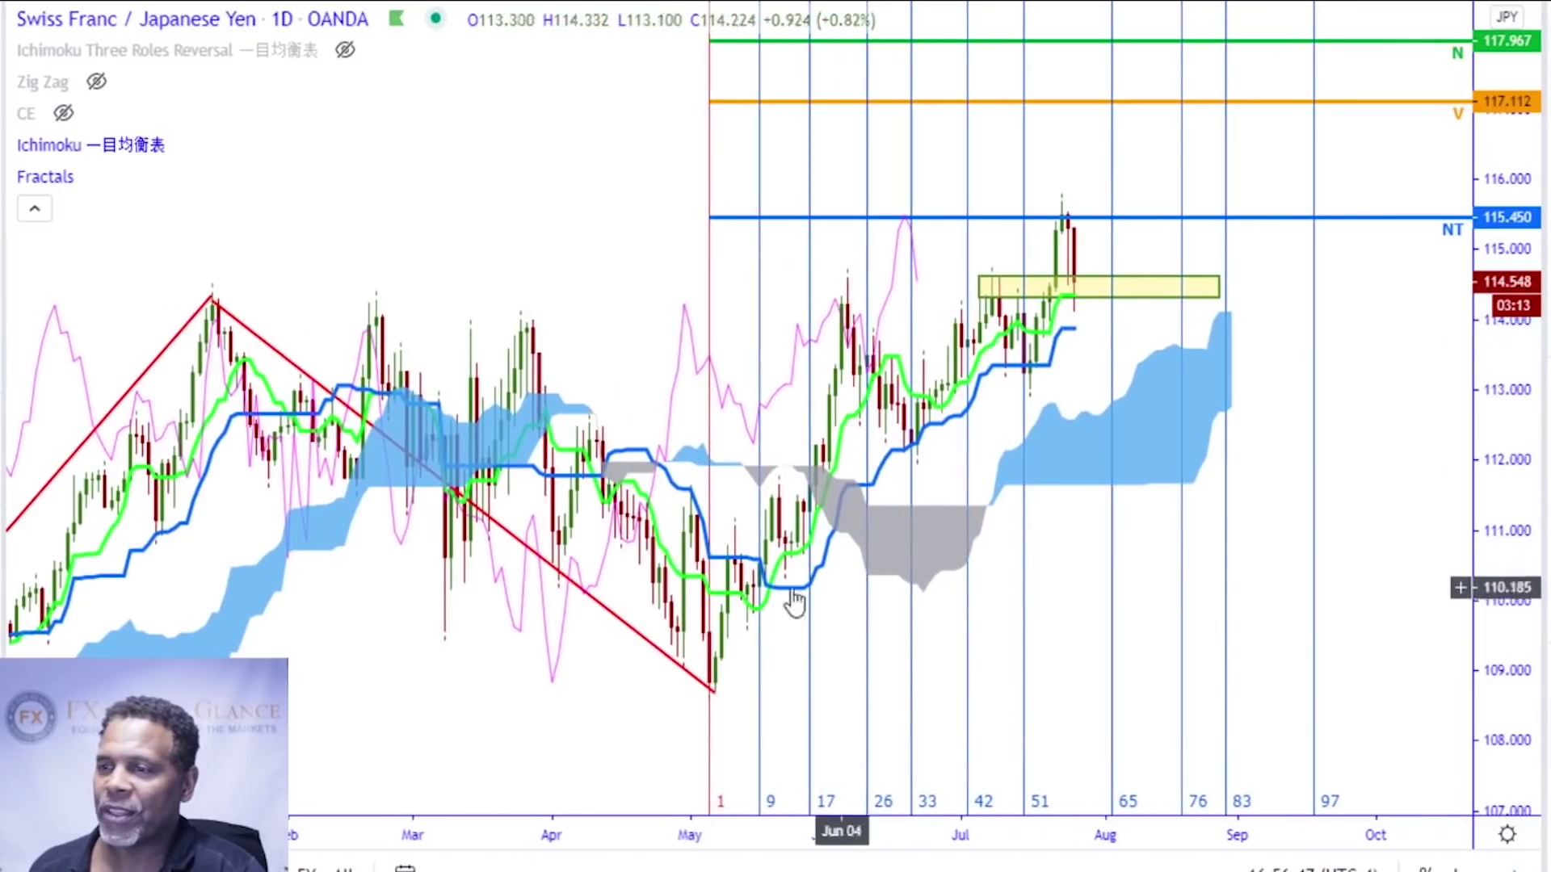
{"action": "scroll", "coordinate": [661, 670], "scroll_direction": "up", "scroll_amount": 3}
{"action": "left_click_drag", "start_coordinate": [661, 668], "coordinate": [1022, 695]}
{"action": "scroll", "coordinate": [722, 719], "scroll_direction": "up", "scroll_amount": 3}
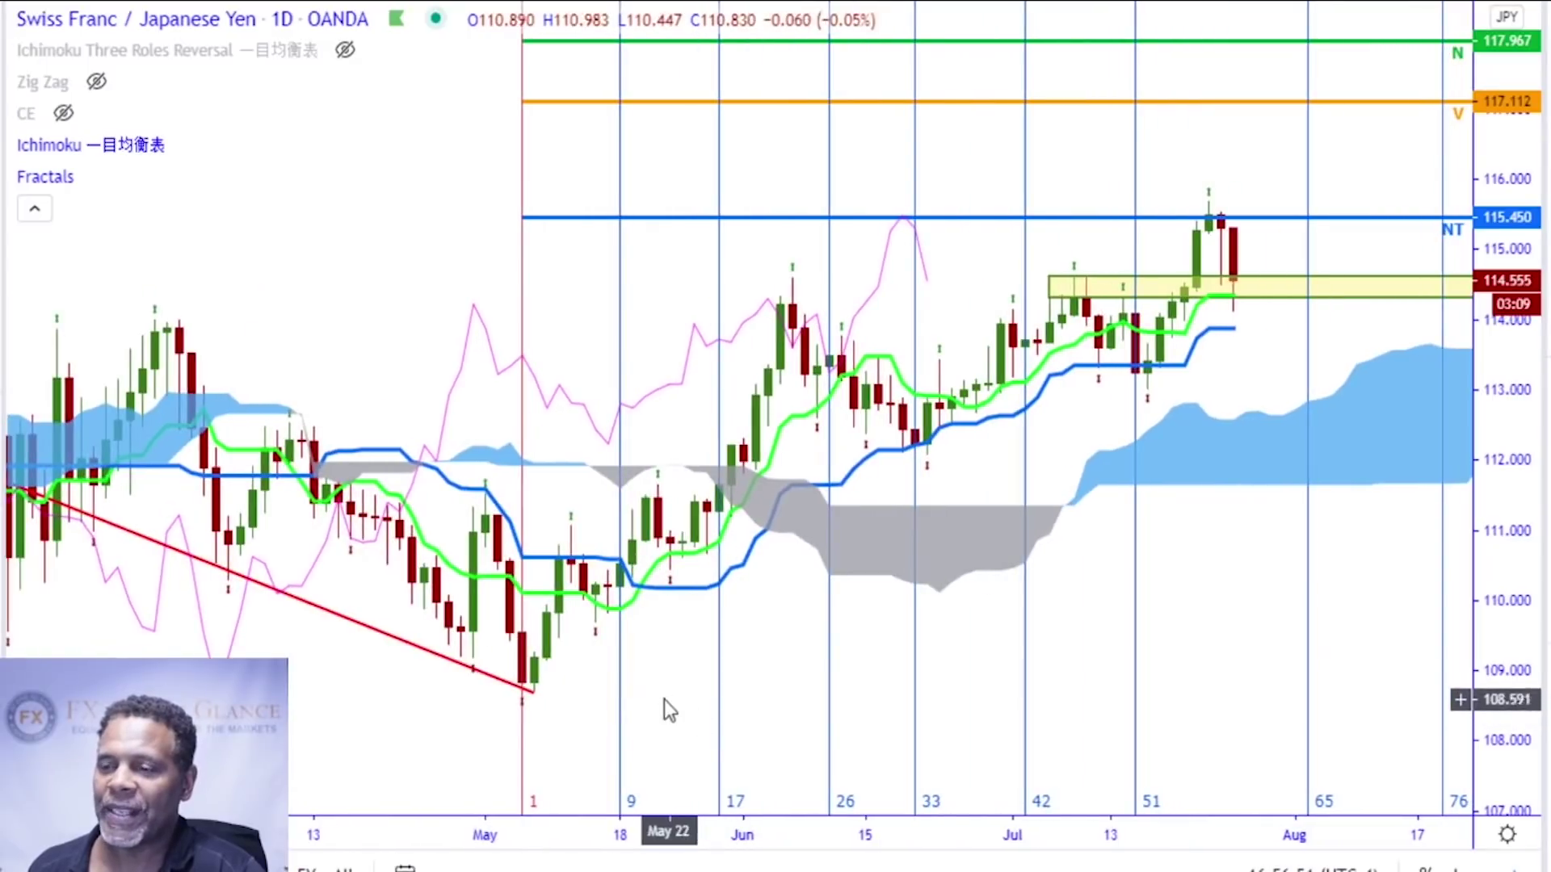
{"action": "scroll", "coordinate": [731, 709], "scroll_direction": "down", "scroll_amount": 2}
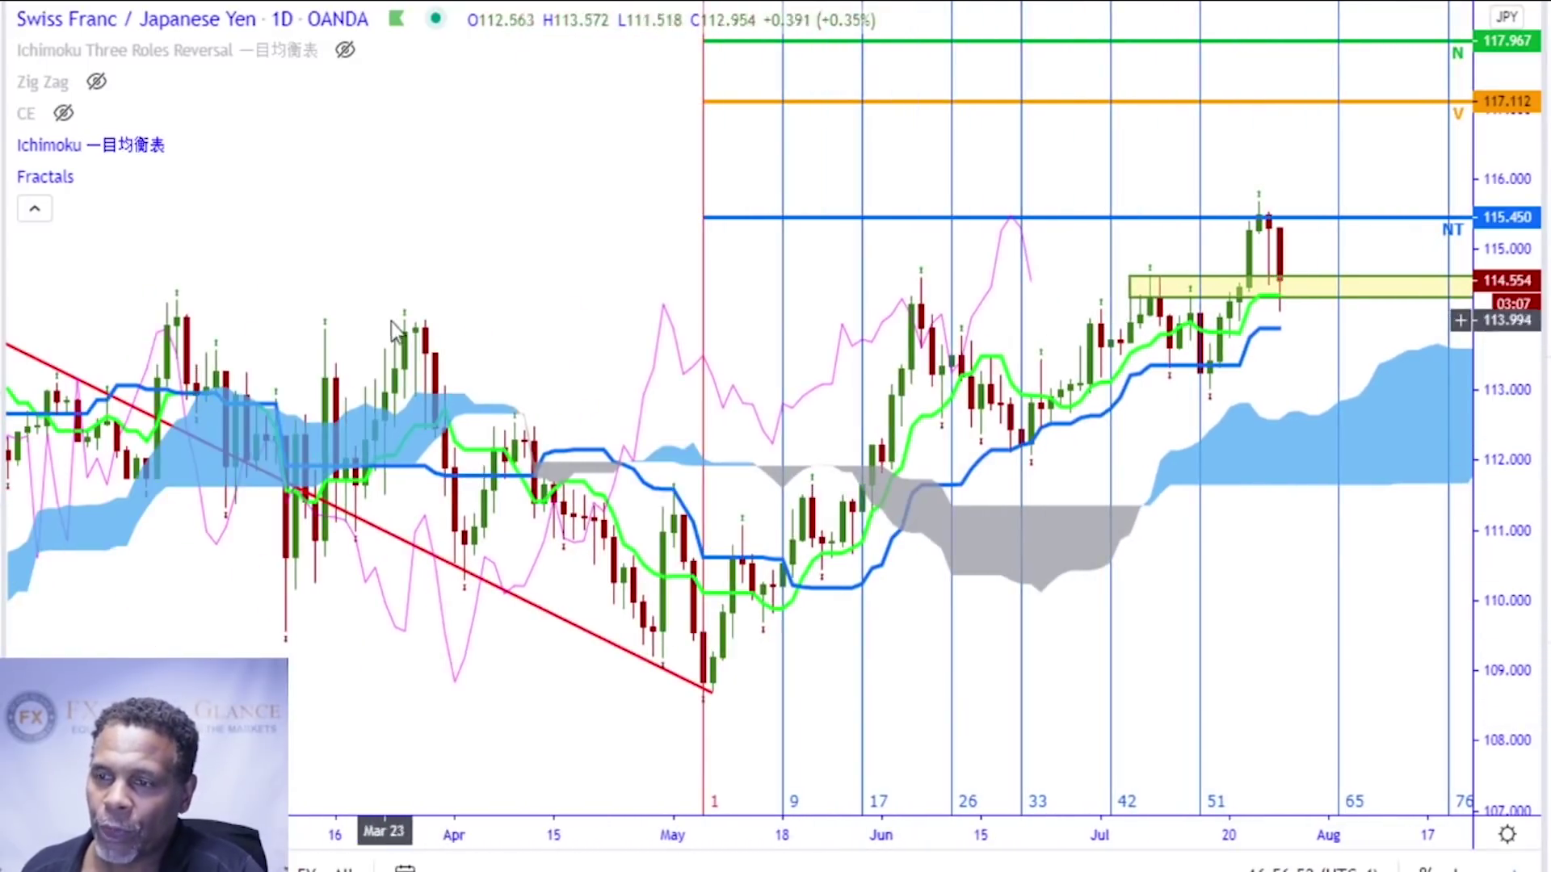
{"action": "scroll", "coordinate": [731, 709], "scroll_direction": "down", "scroll_amount": 4}
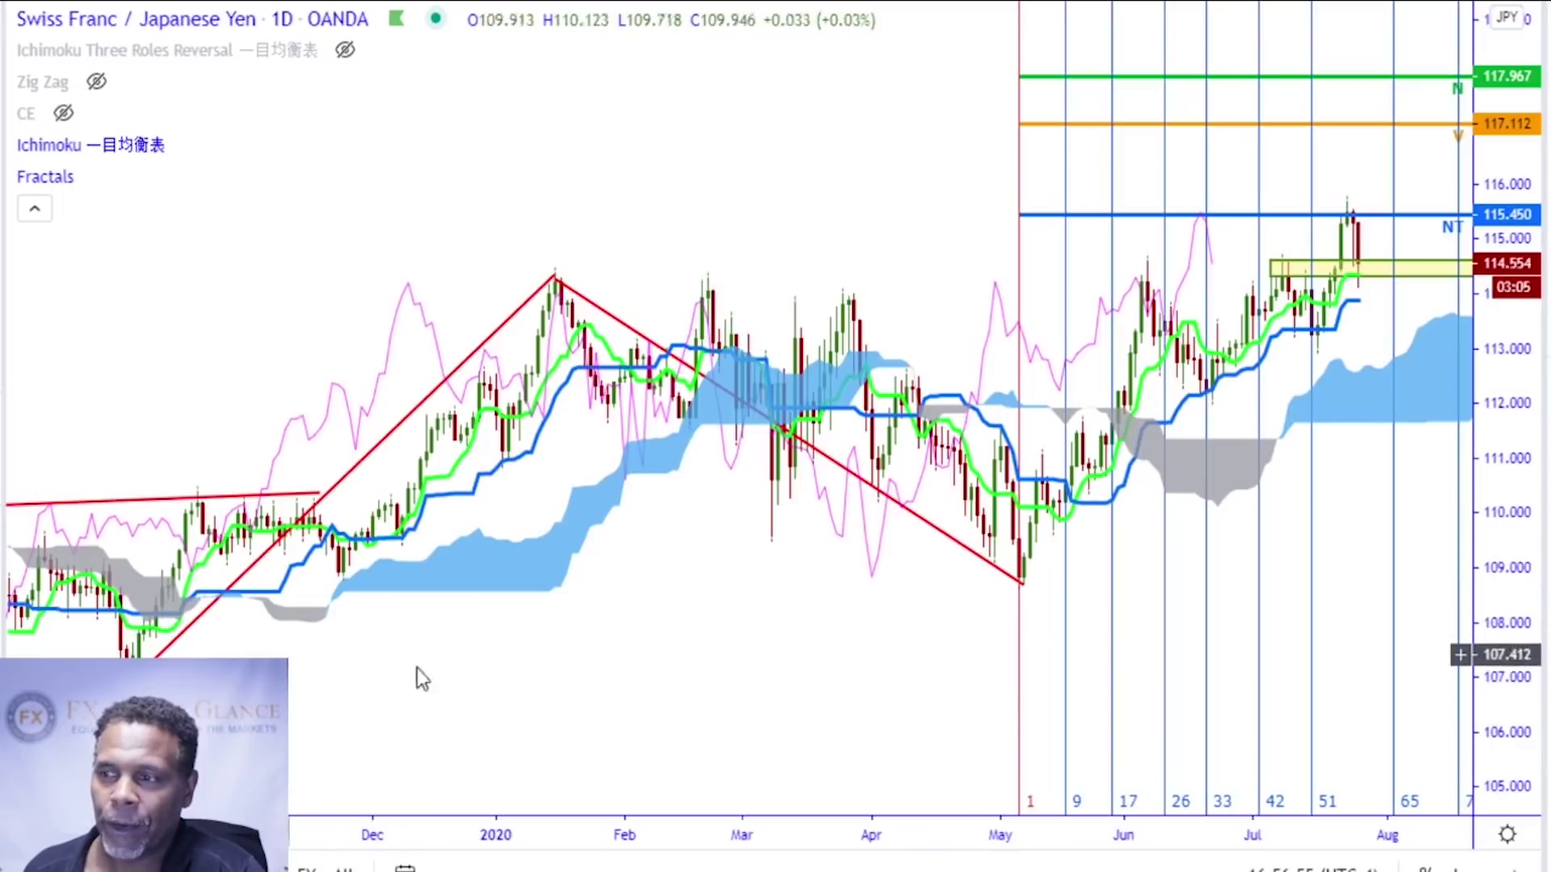
{"action": "scroll", "coordinate": [983, 678], "scroll_direction": "up", "scroll_amount": 4}
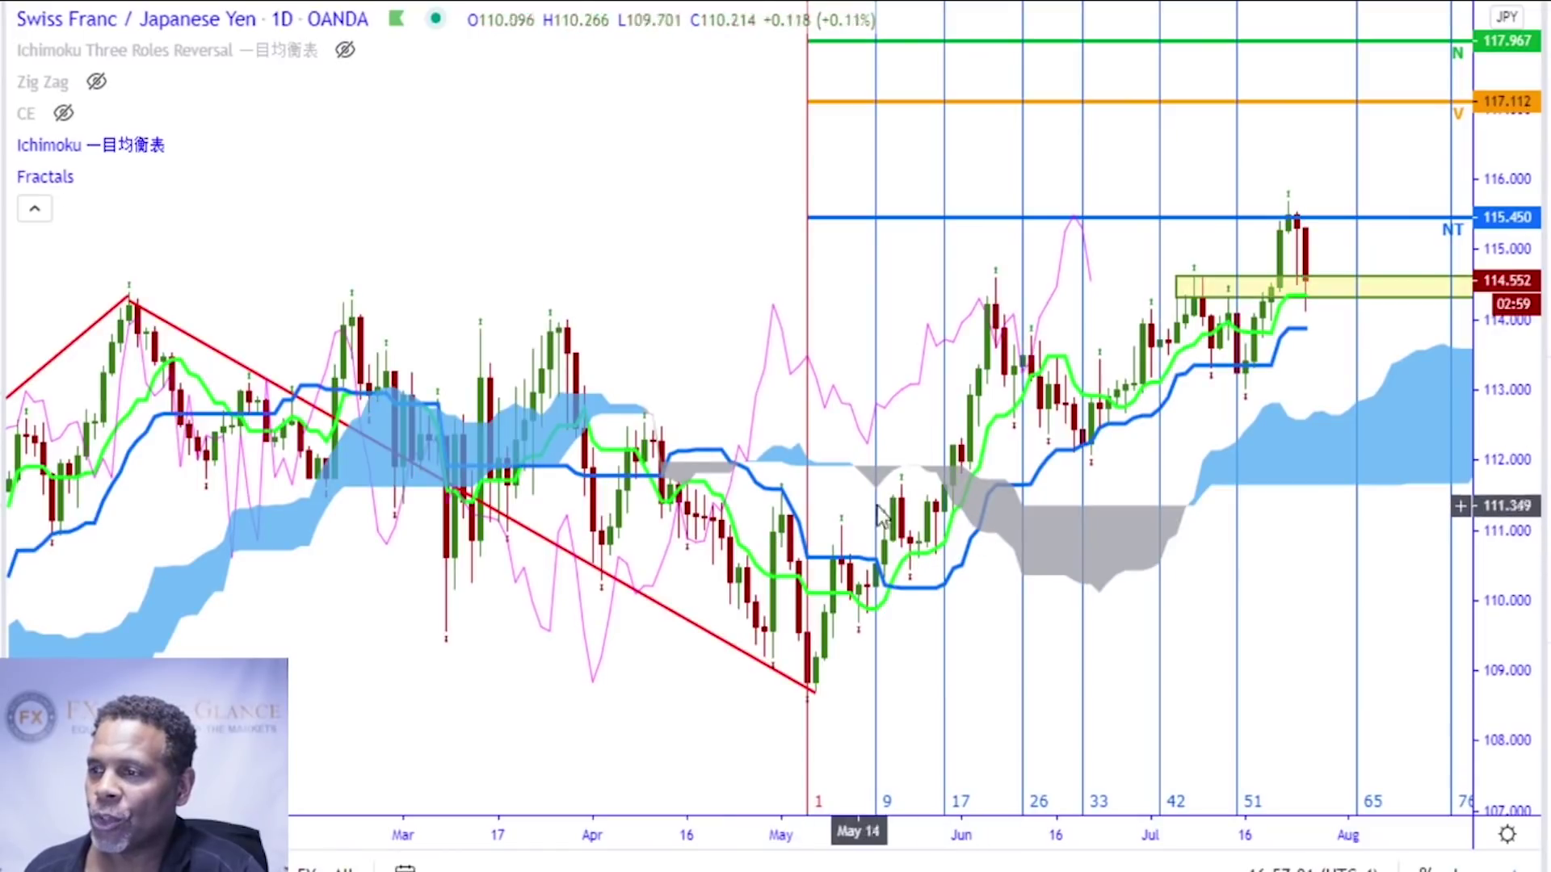
{"action": "scroll", "coordinate": [817, 628], "scroll_direction": "up", "scroll_amount": 2}
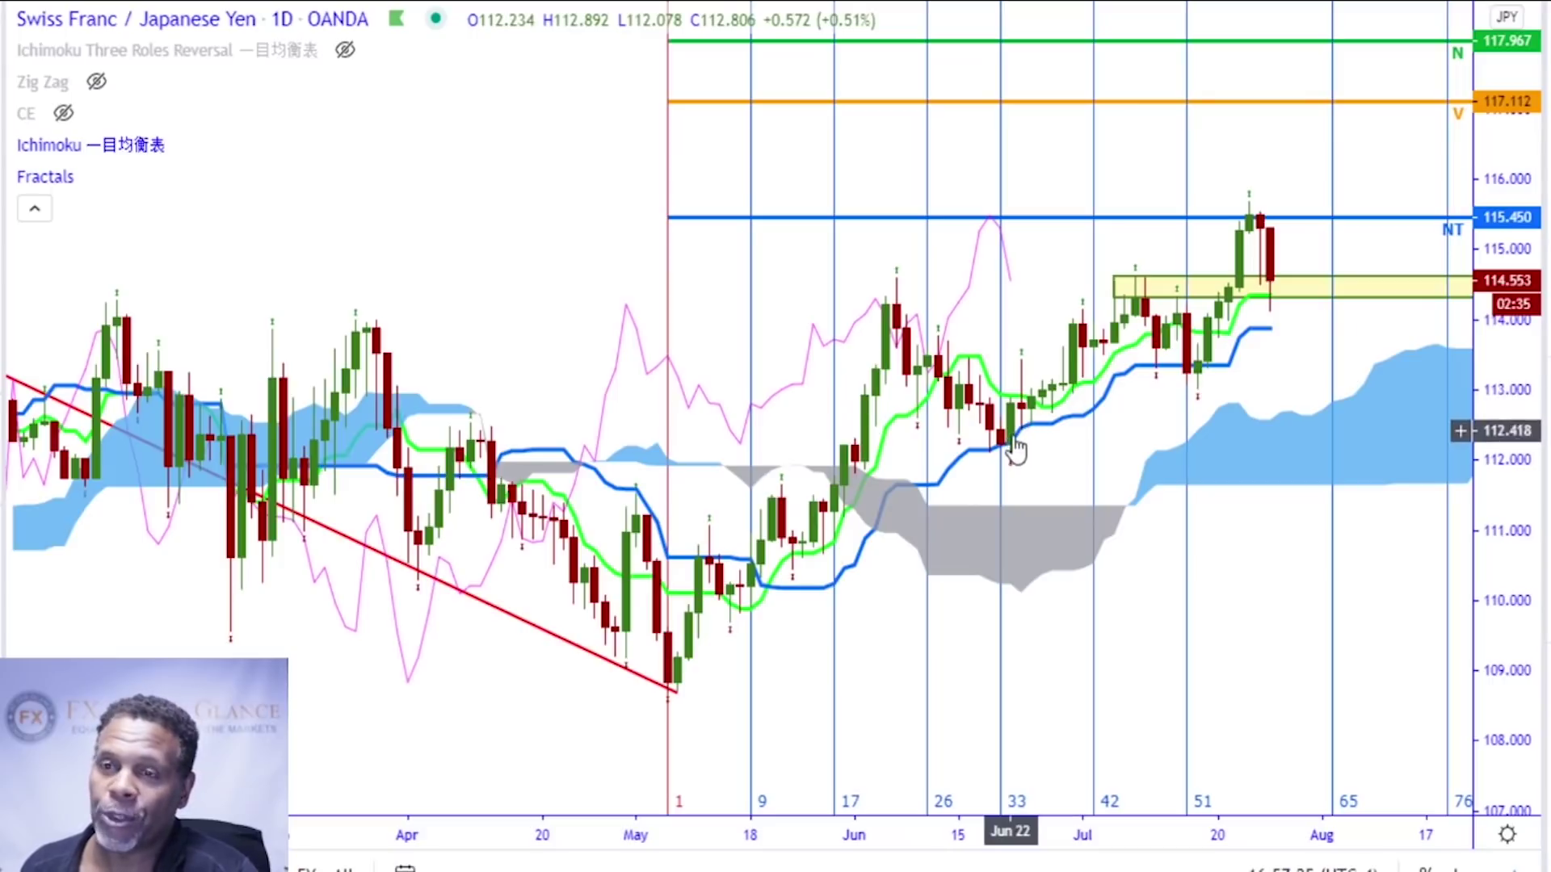
{"action": "scroll", "coordinate": [995, 512], "scroll_direction": "up", "scroll_amount": 4}
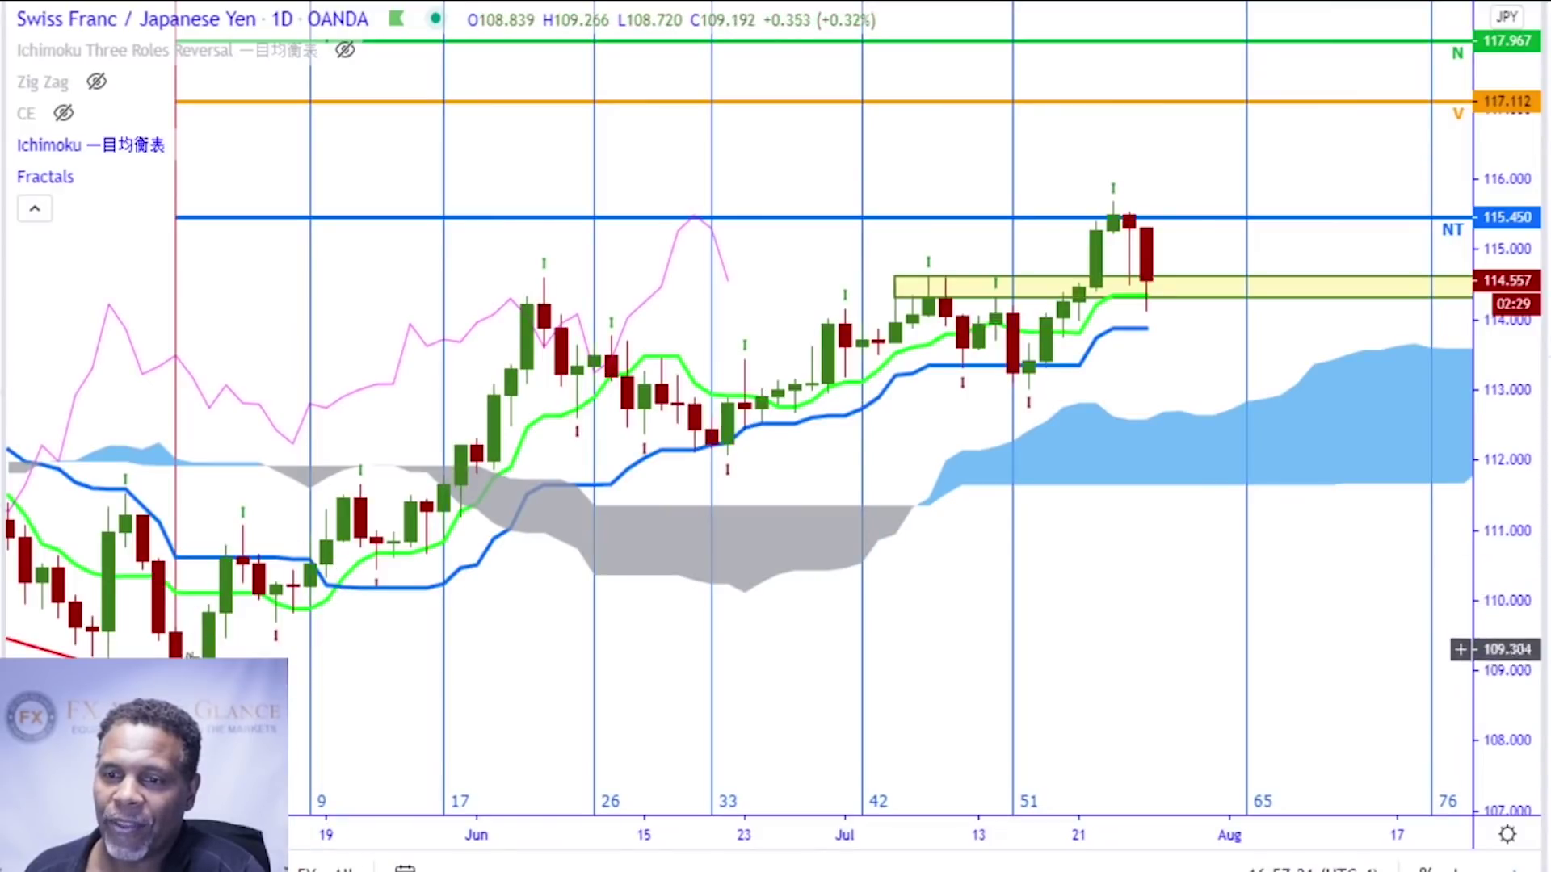
Review the rising and falling red wave lines from October 2019 to the May 6, 2020 low against the rally that follows
{"action": "scroll", "coordinate": [355, 711], "scroll_direction": "down", "scroll_amount": 4}
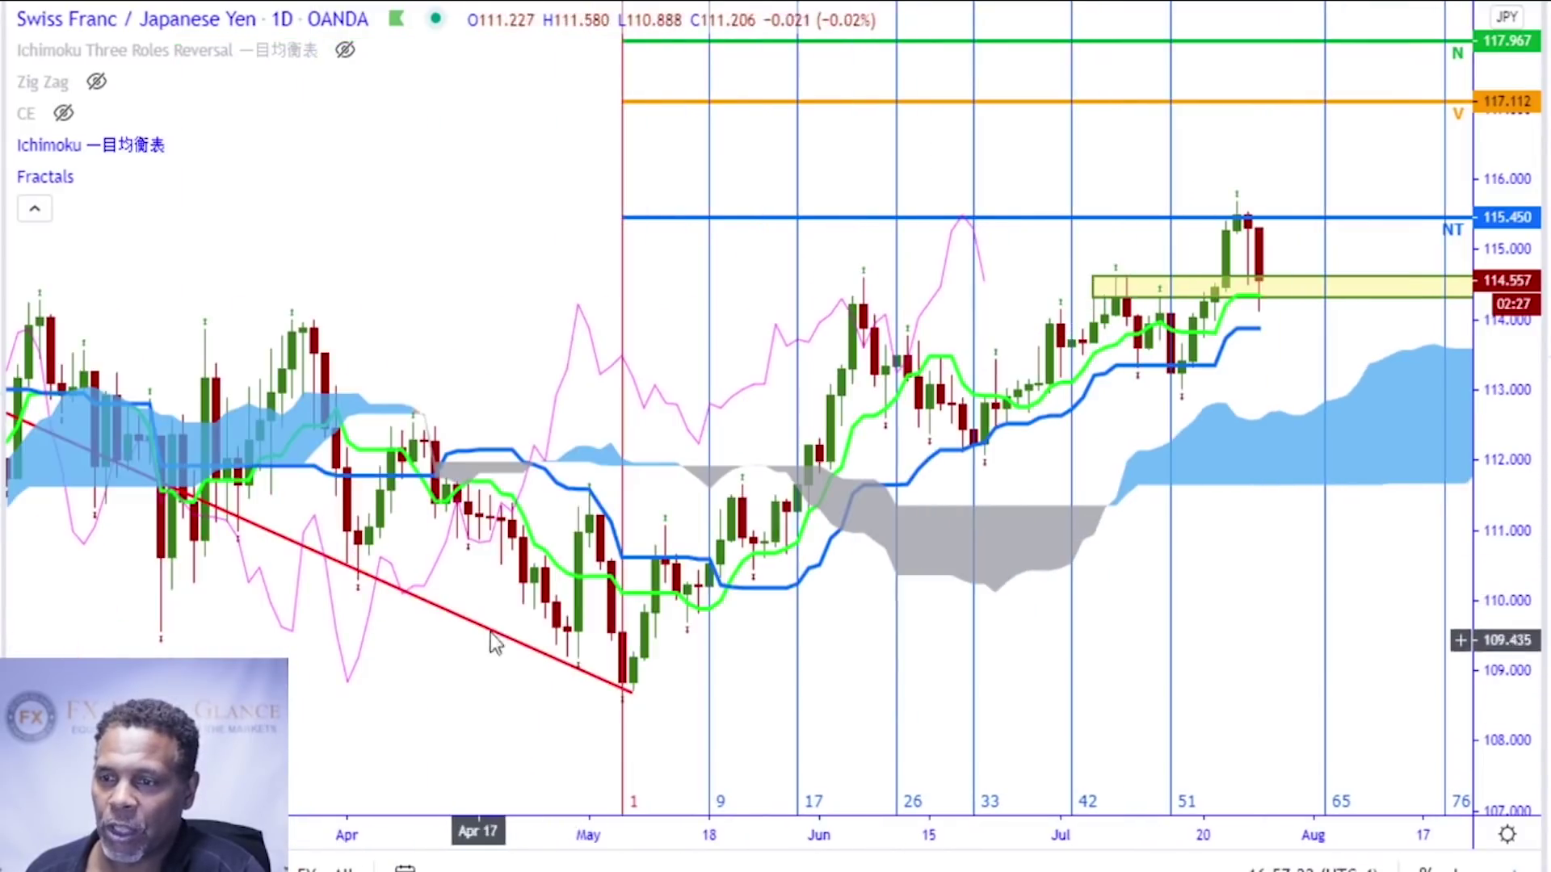
{"action": "scroll", "coordinate": [734, 745], "scroll_direction": "down", "scroll_amount": 5}
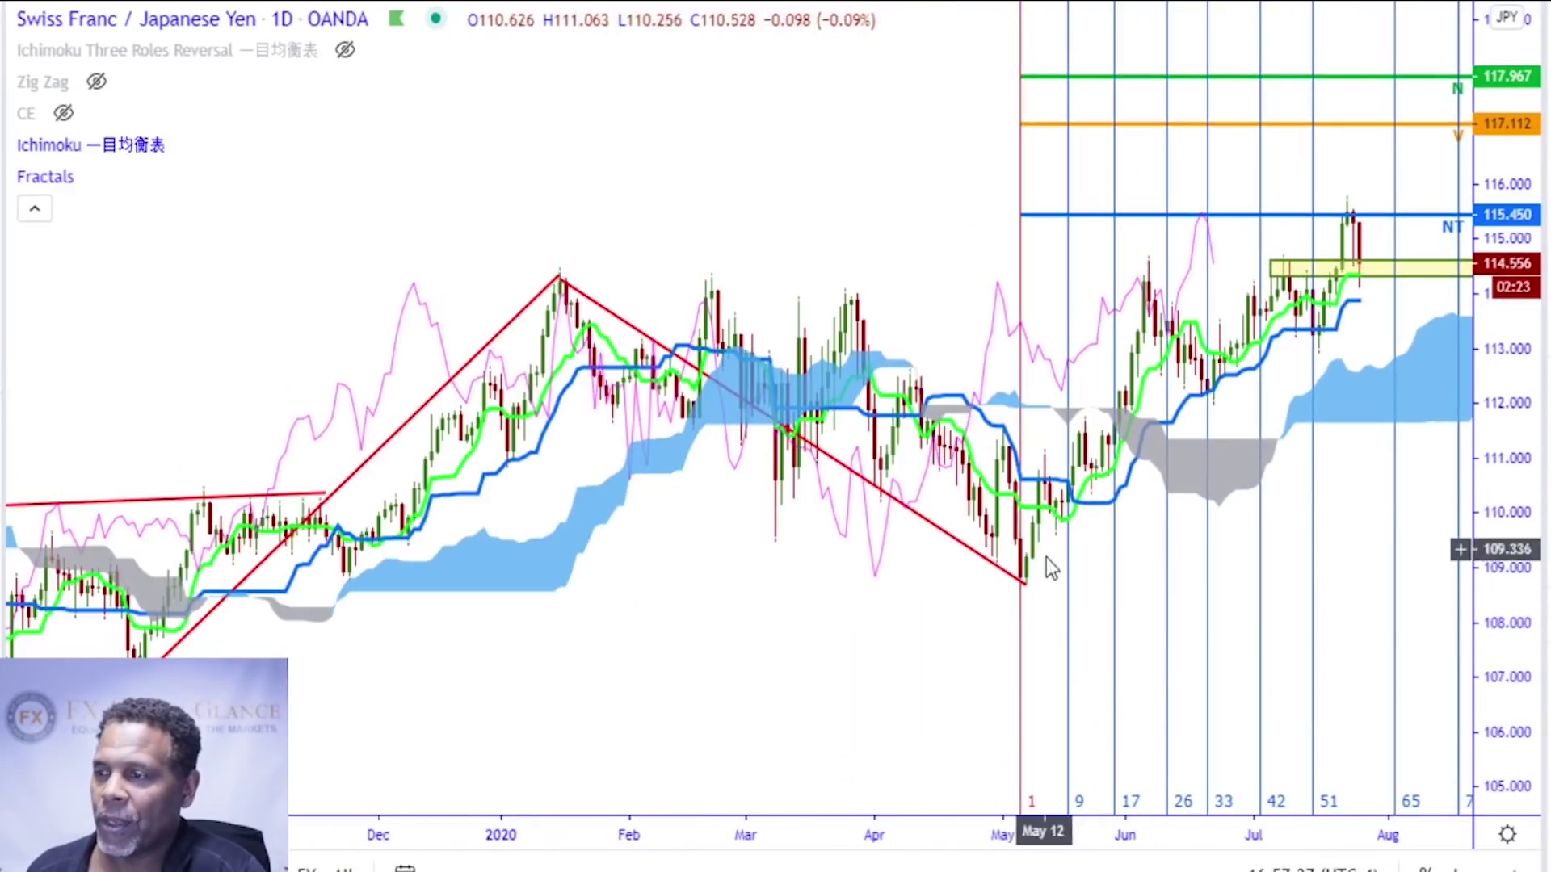
{"action": "scroll", "coordinate": [767, 703], "scroll_direction": "up", "scroll_amount": 5}
{"action": "scroll", "coordinate": [730, 651], "scroll_direction": "down", "scroll_amount": 5}
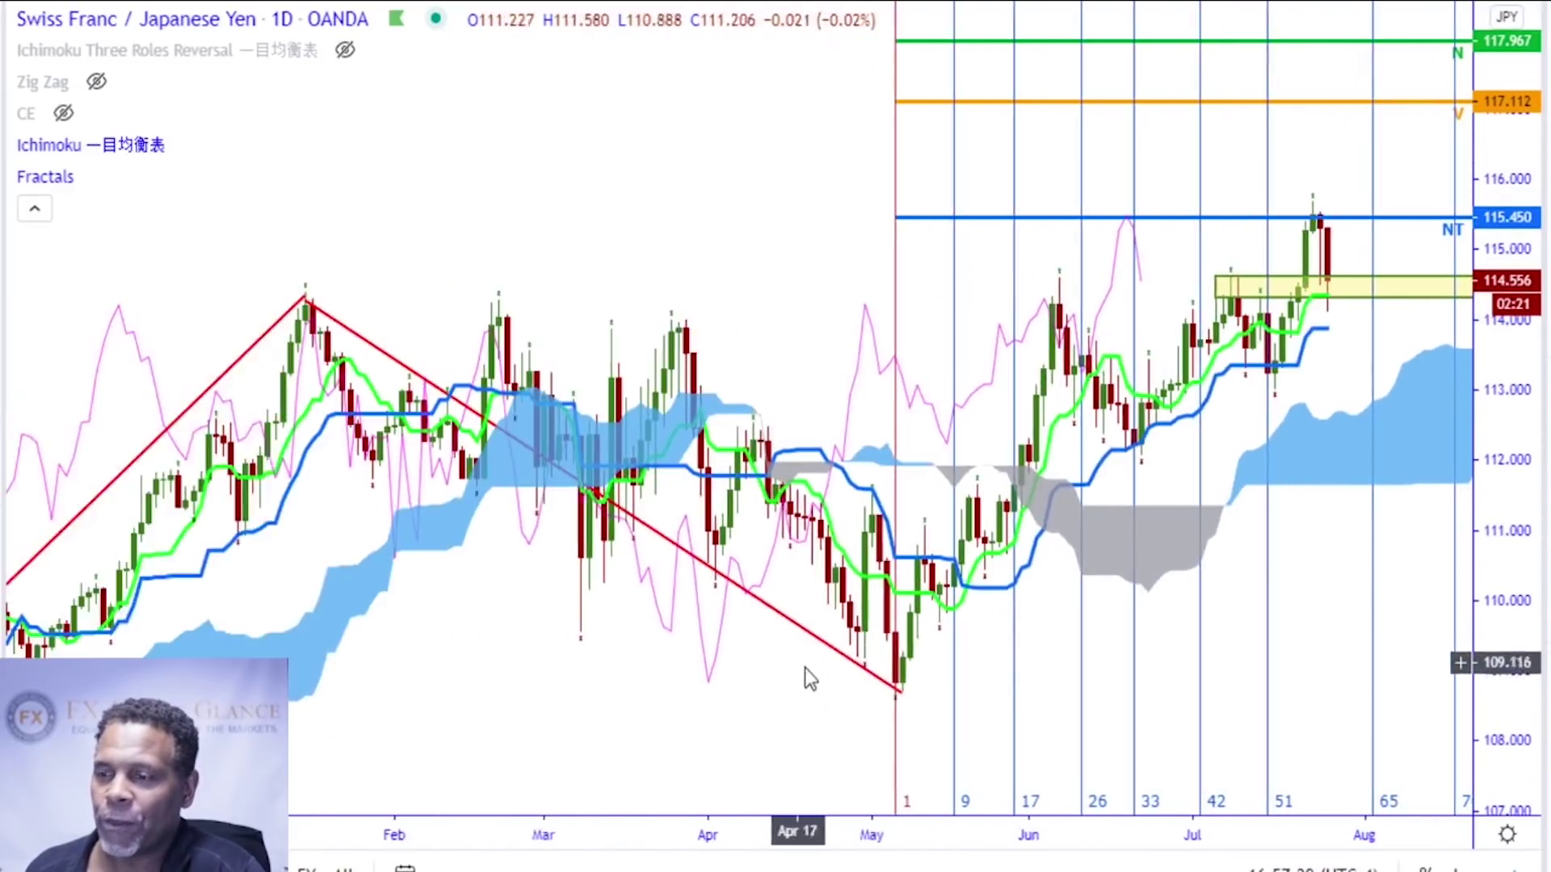
{"action": "scroll", "coordinate": [945, 608], "scroll_direction": "down", "scroll_amount": 3}
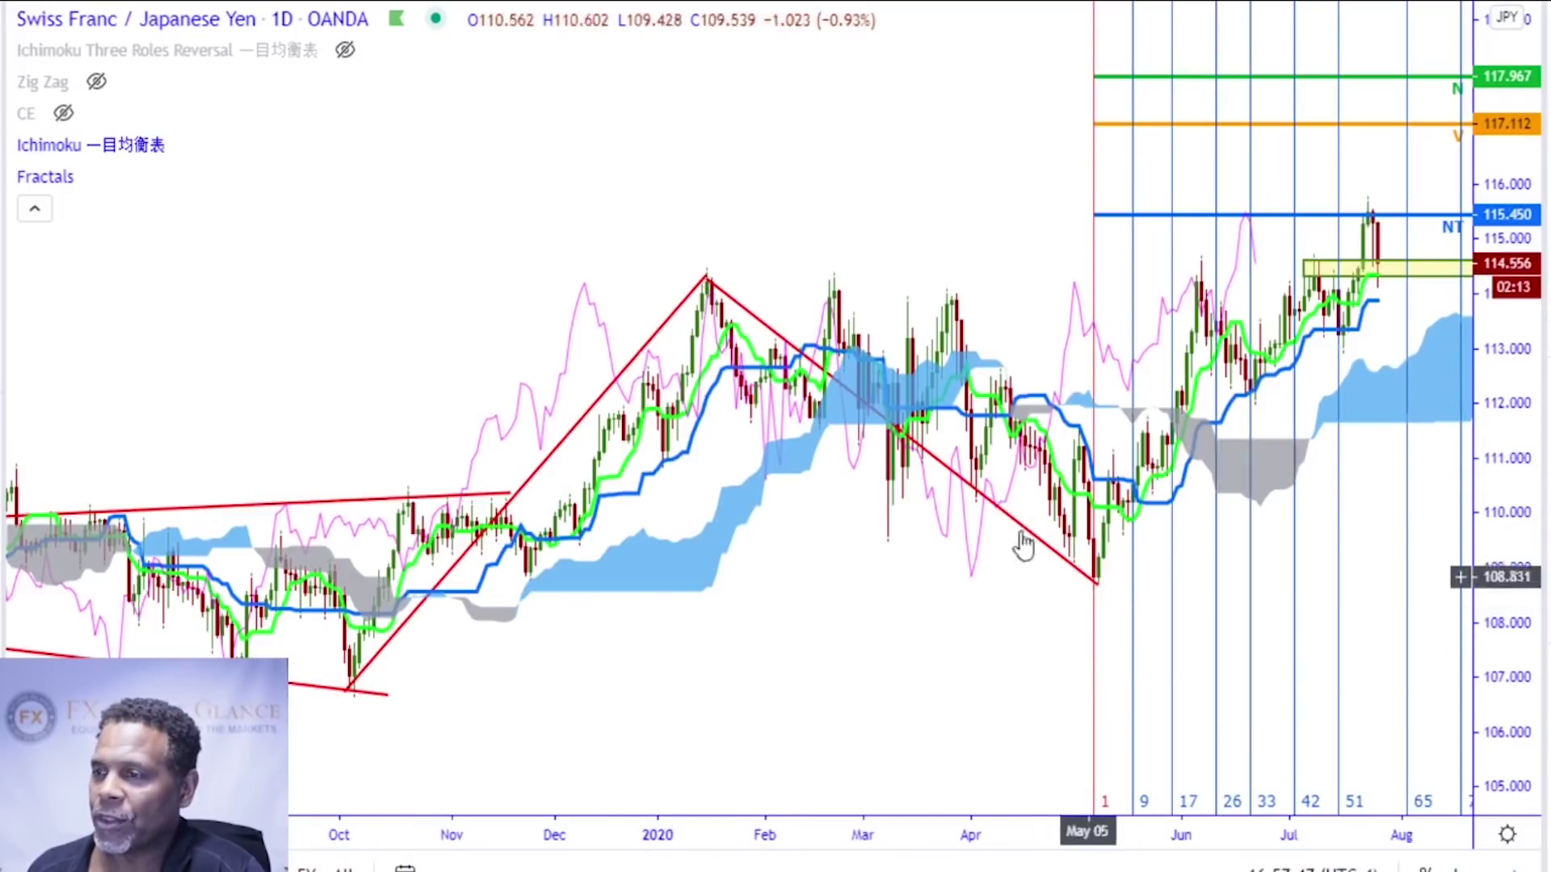
{"action": "scroll", "coordinate": [1015, 580], "scroll_direction": "up", "scroll_amount": 3}
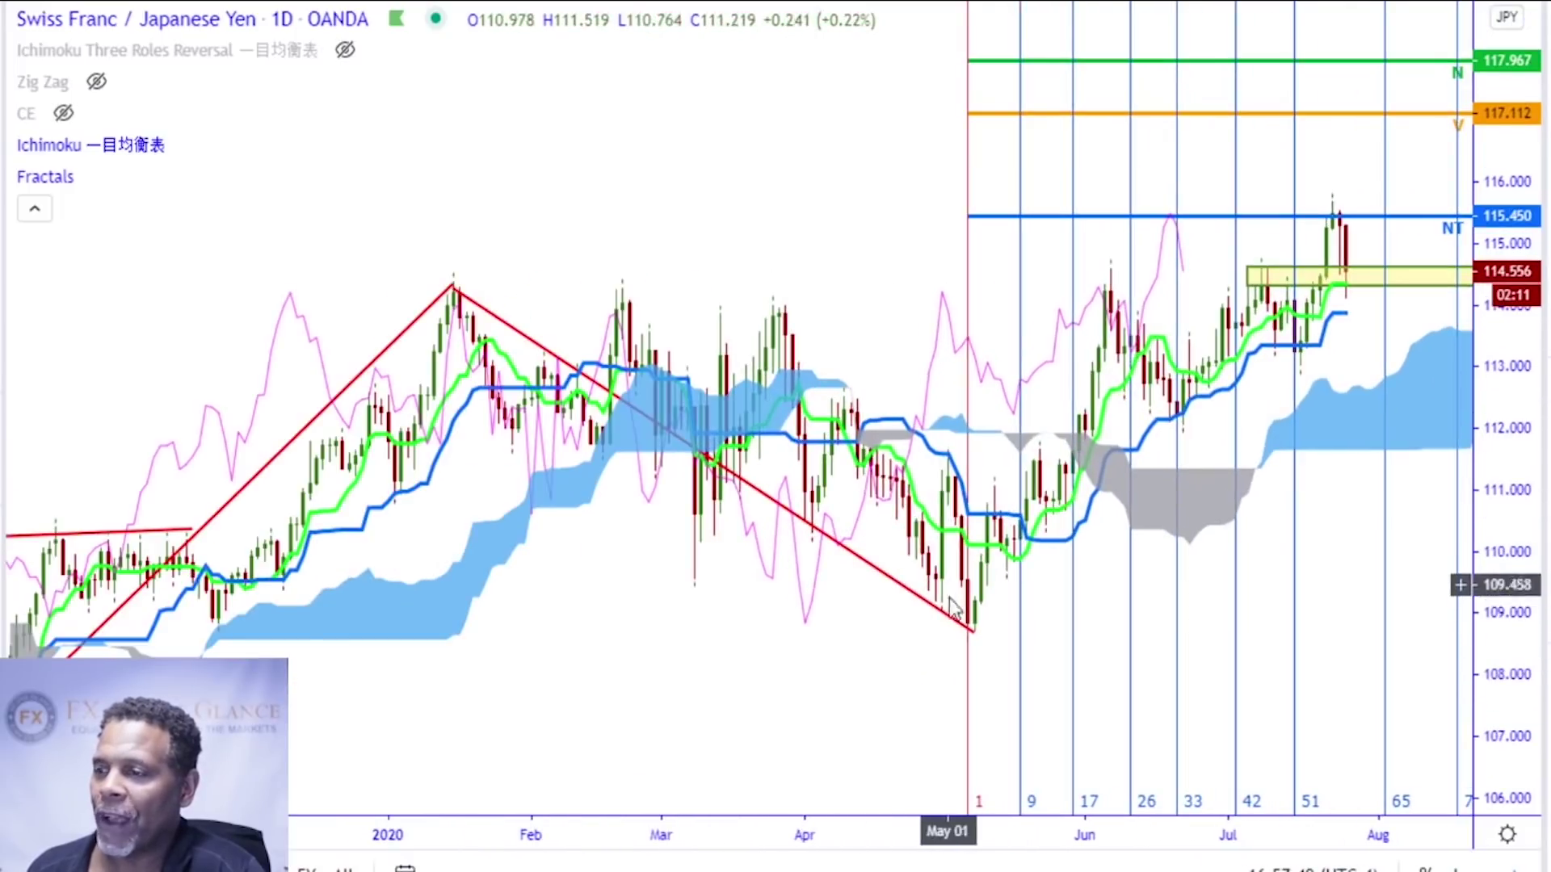
{"action": "scroll", "coordinate": [969, 654], "scroll_direction": "up", "scroll_amount": 5}
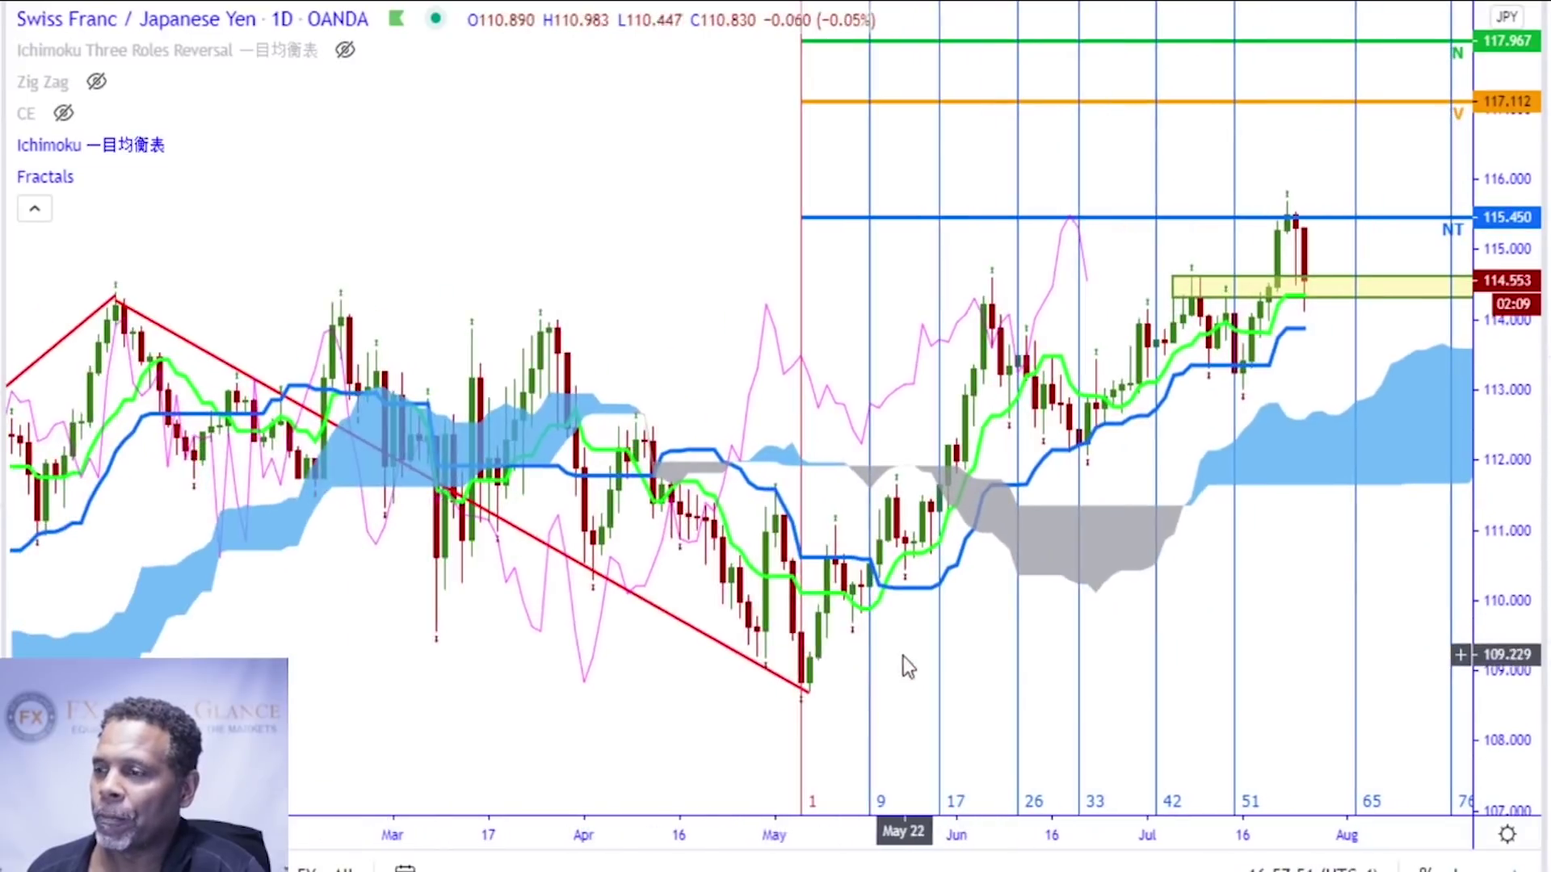
Examine the June and July candles near the time zone lines 33, 42 and 51, up to the July 27 candle
{"action": "scroll", "coordinate": [674, 687], "scroll_direction": "up", "scroll_amount": 2}
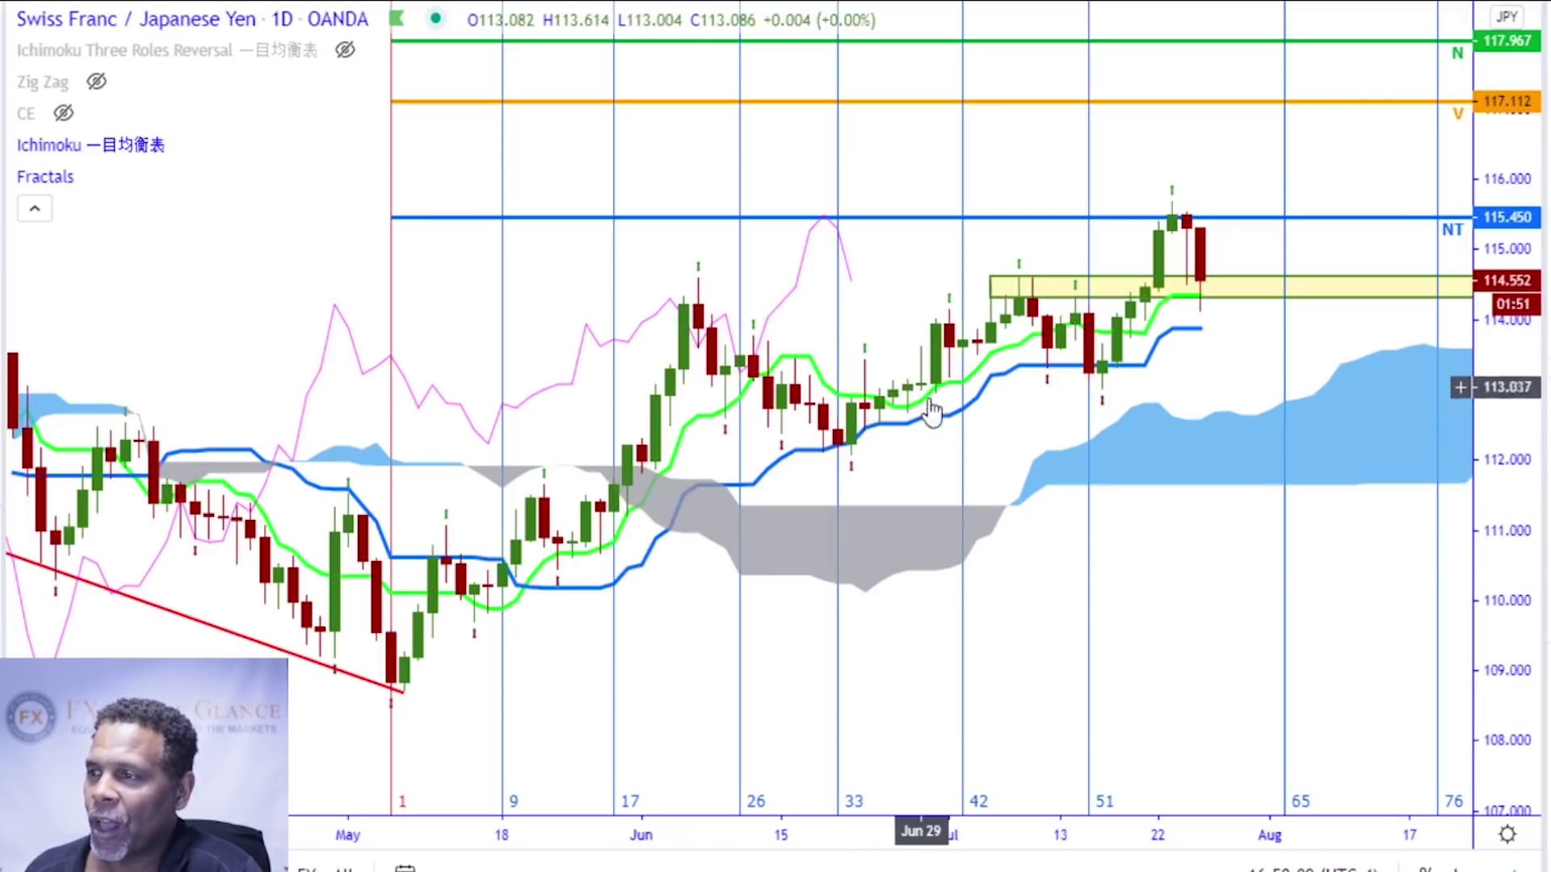
{"action": "scroll", "coordinate": [932, 464], "scroll_direction": "up", "scroll_amount": 1}
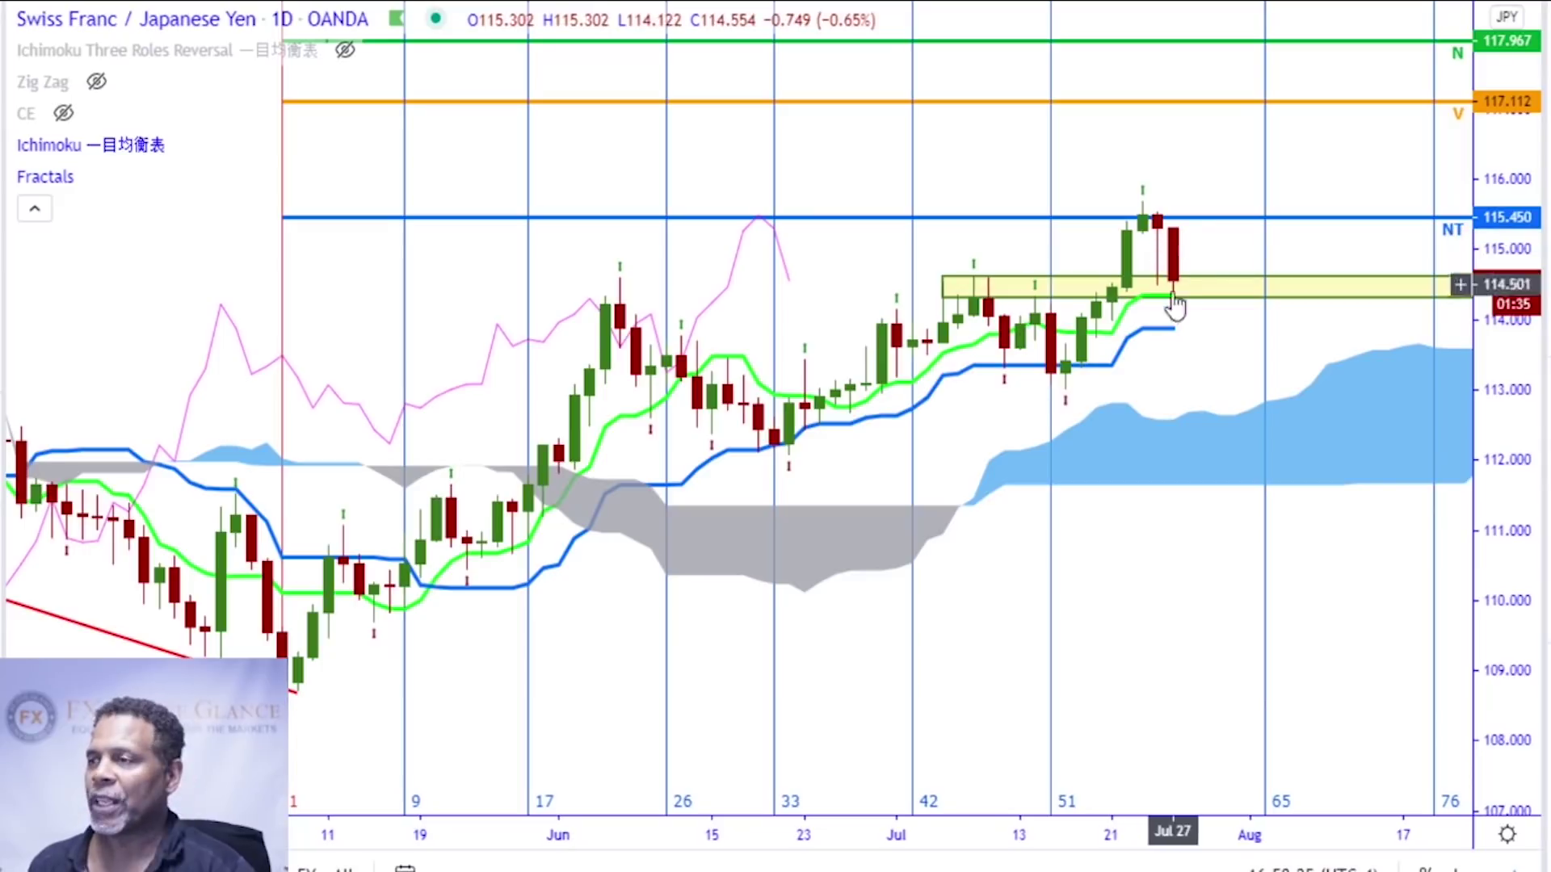
{"action": "scroll", "coordinate": [1153, 379], "scroll_direction": "up", "scroll_amount": 2}
{"action": "scroll", "coordinate": [1145, 404], "scroll_direction": "down", "scroll_amount": 3}
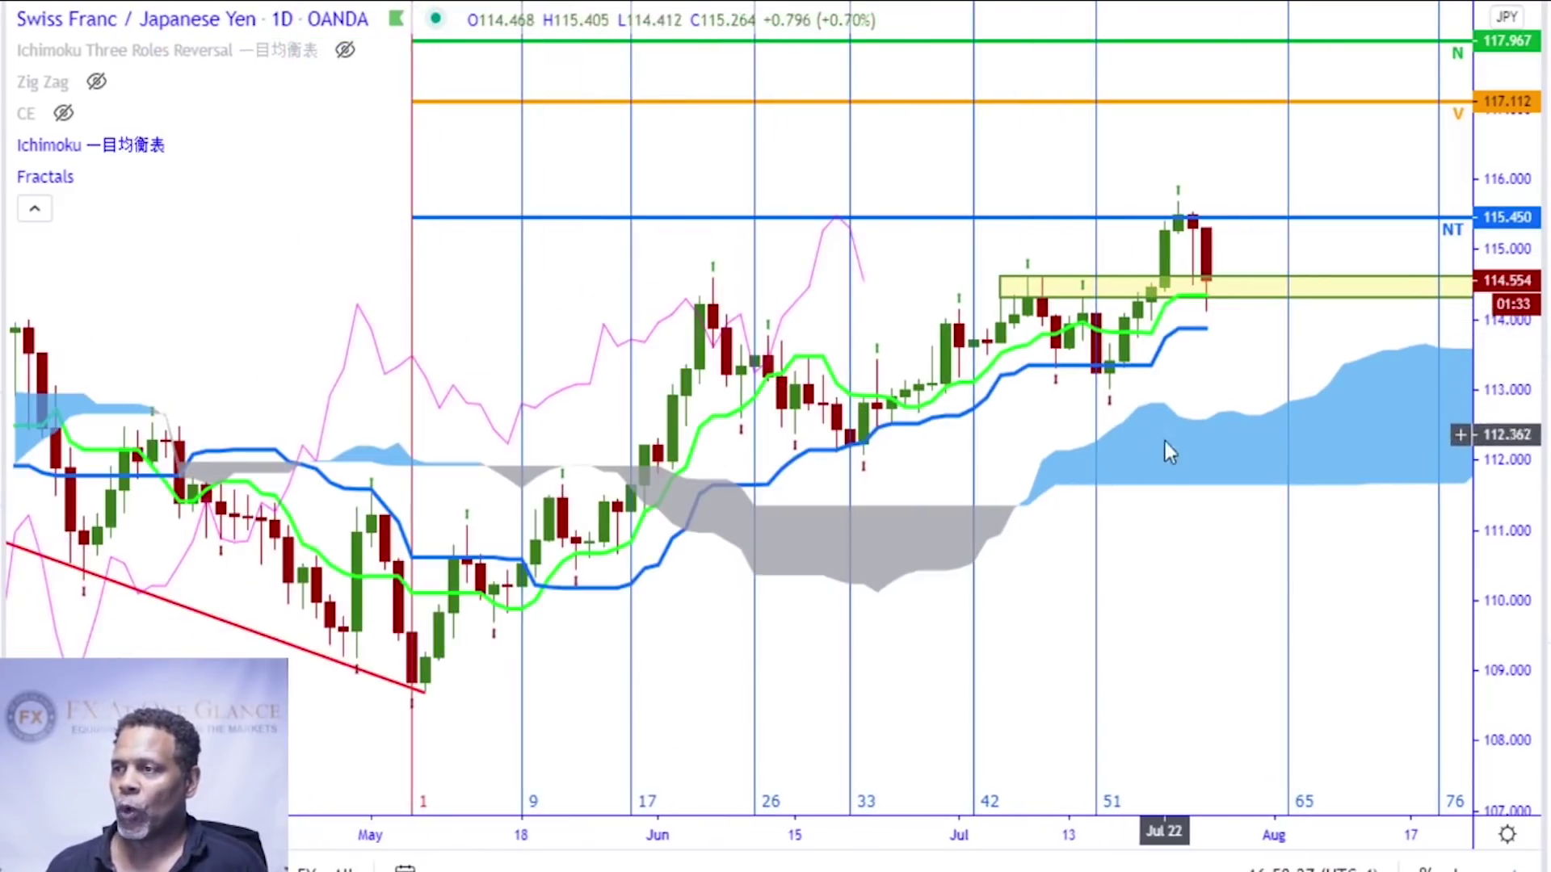
Measure from the July 27 candle toward the time zone line at 65 and clear the measurement
{"action": "left_click_drag", "start_coordinate": [1166, 502], "coordinate": [977, 360]}
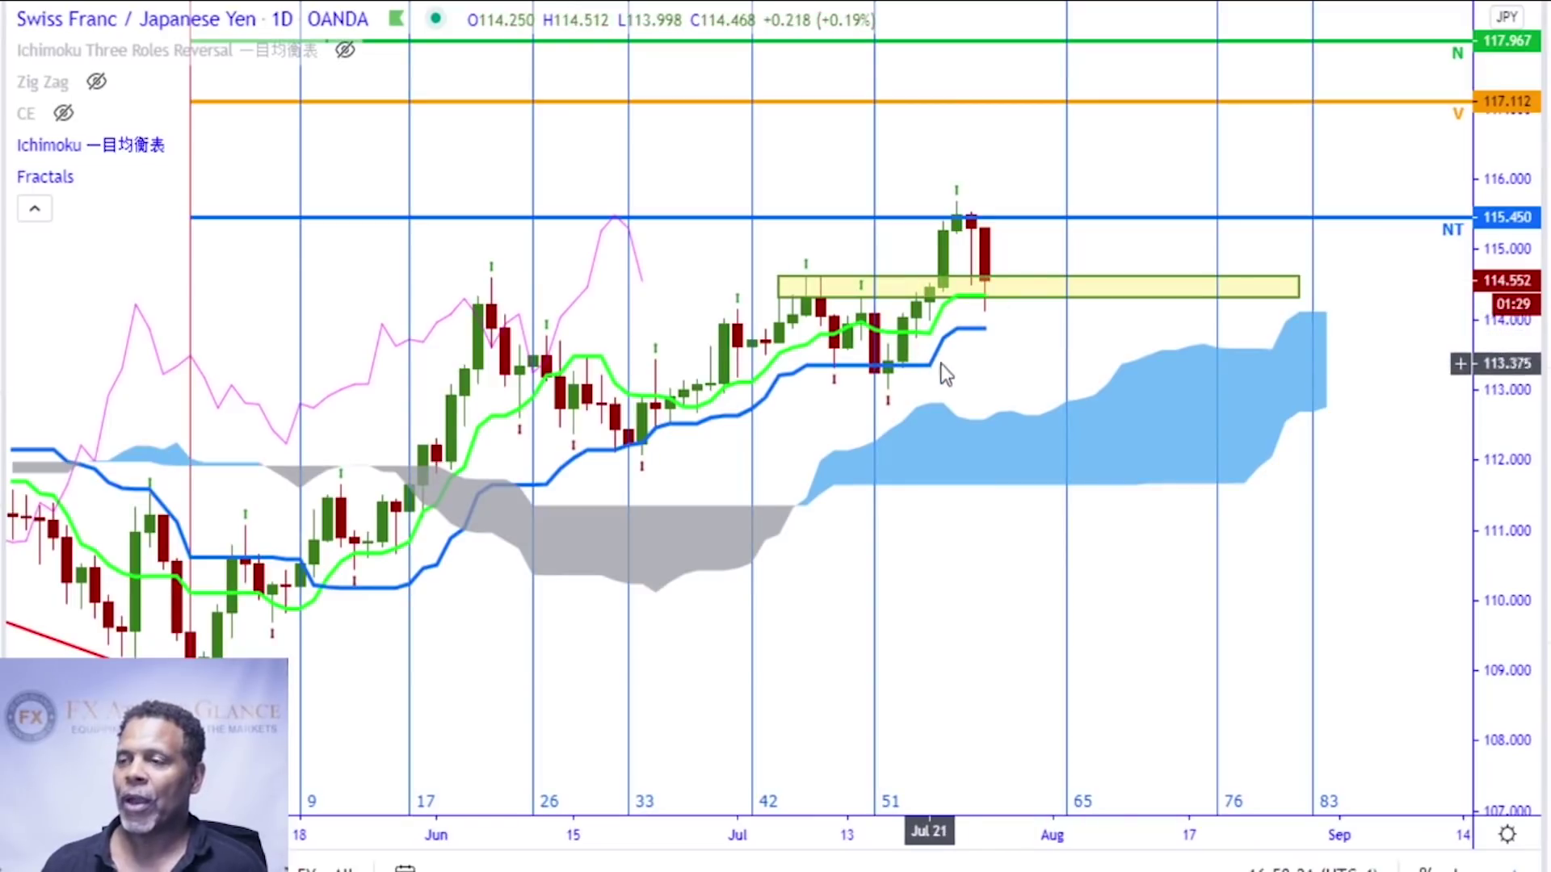
{"action": "left_click", "coordinate": [1008, 293]}
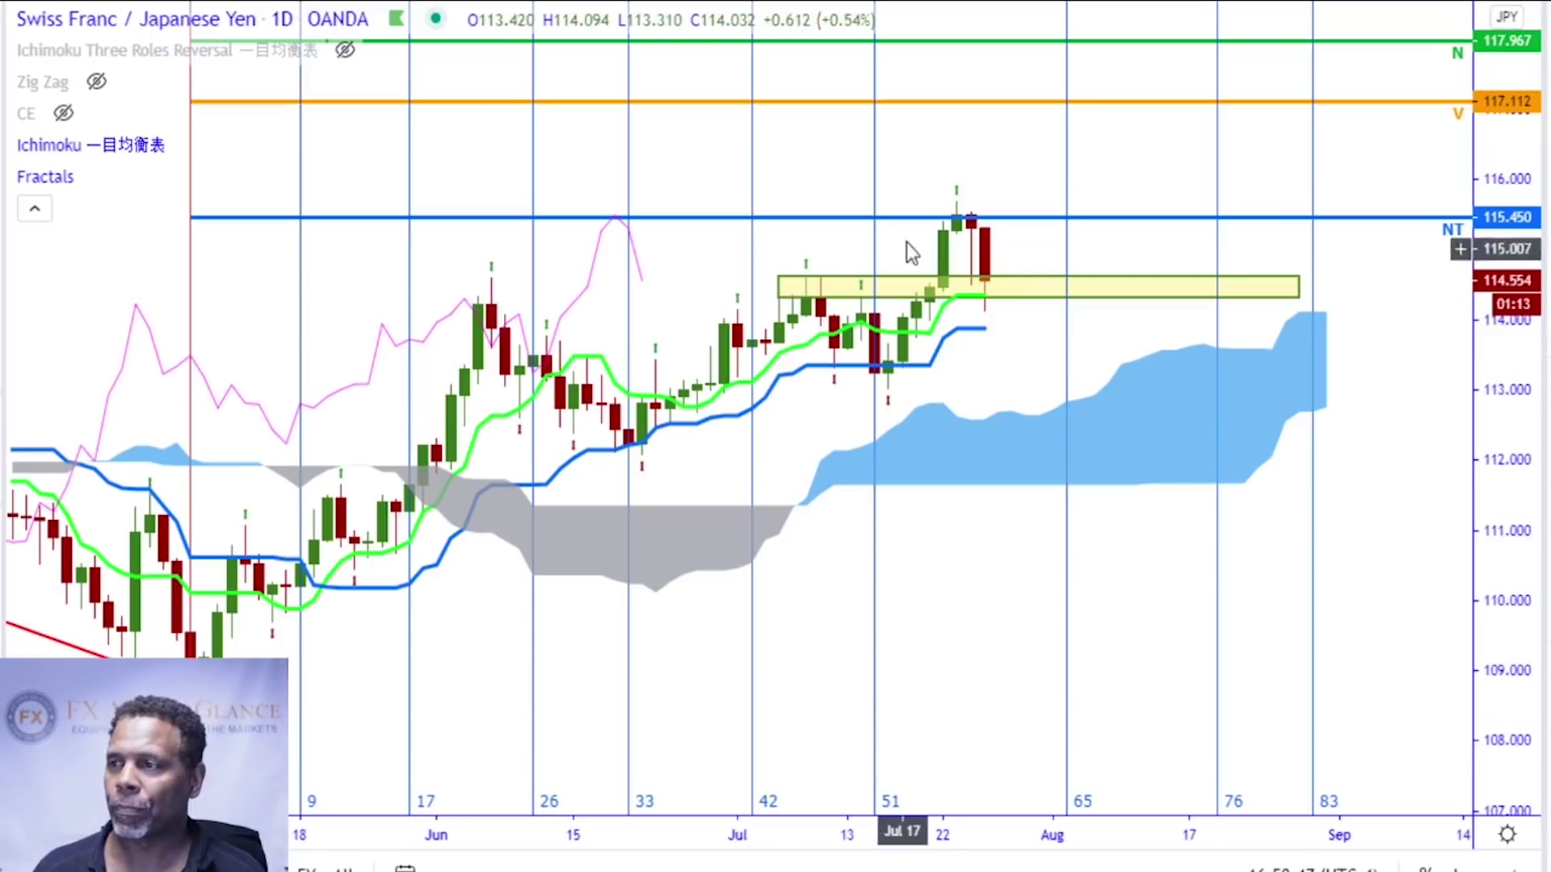
{"action": "left_click", "coordinate": [985, 265], "text": "shift"}
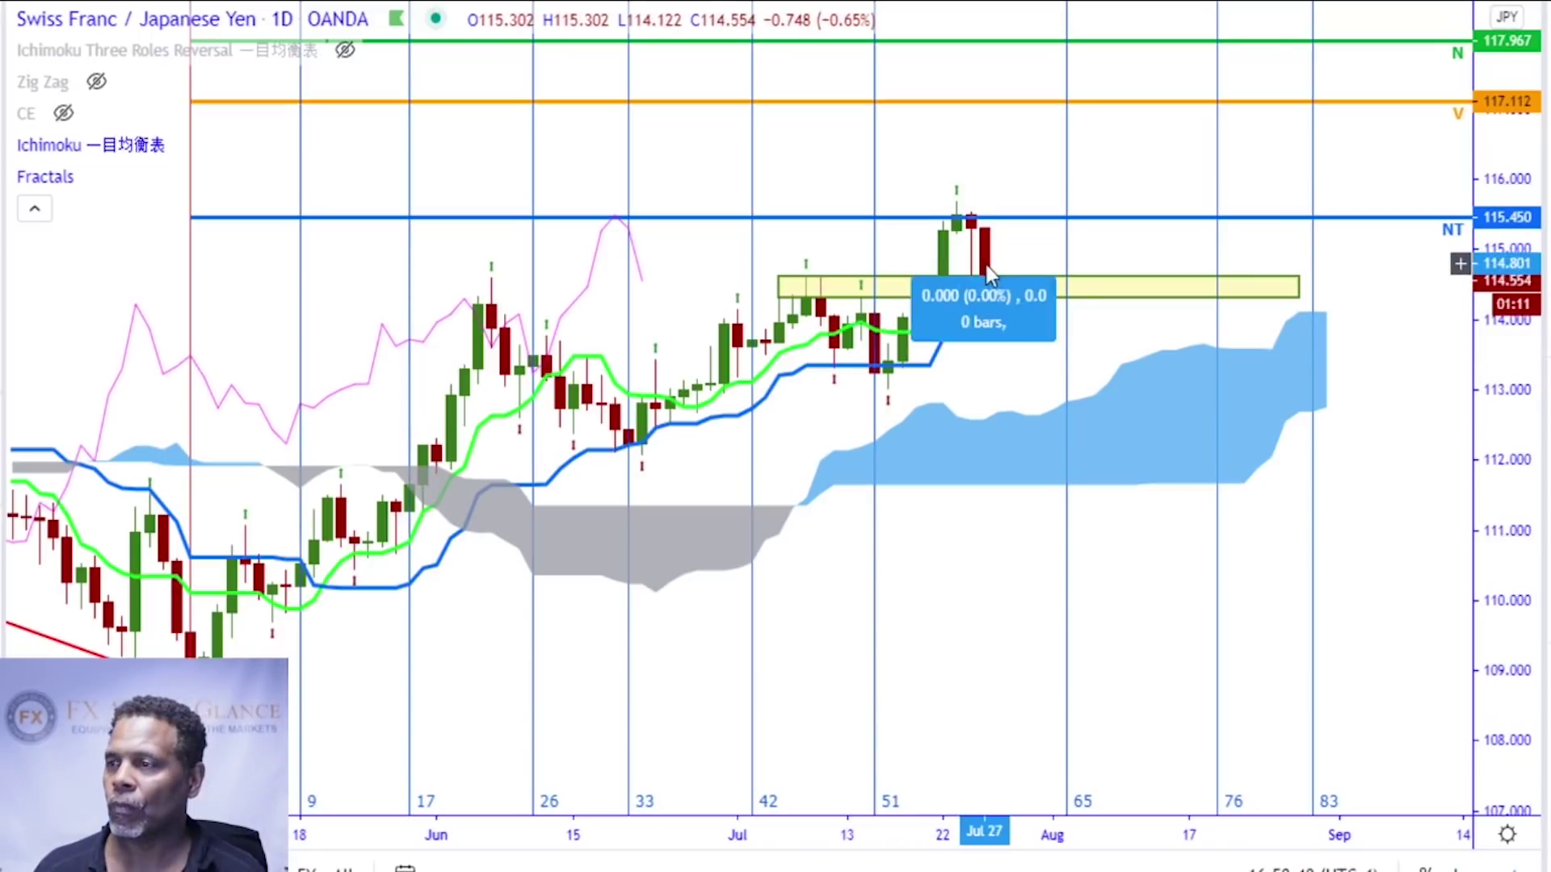
{"action": "left_click", "coordinate": [1050, 259]}
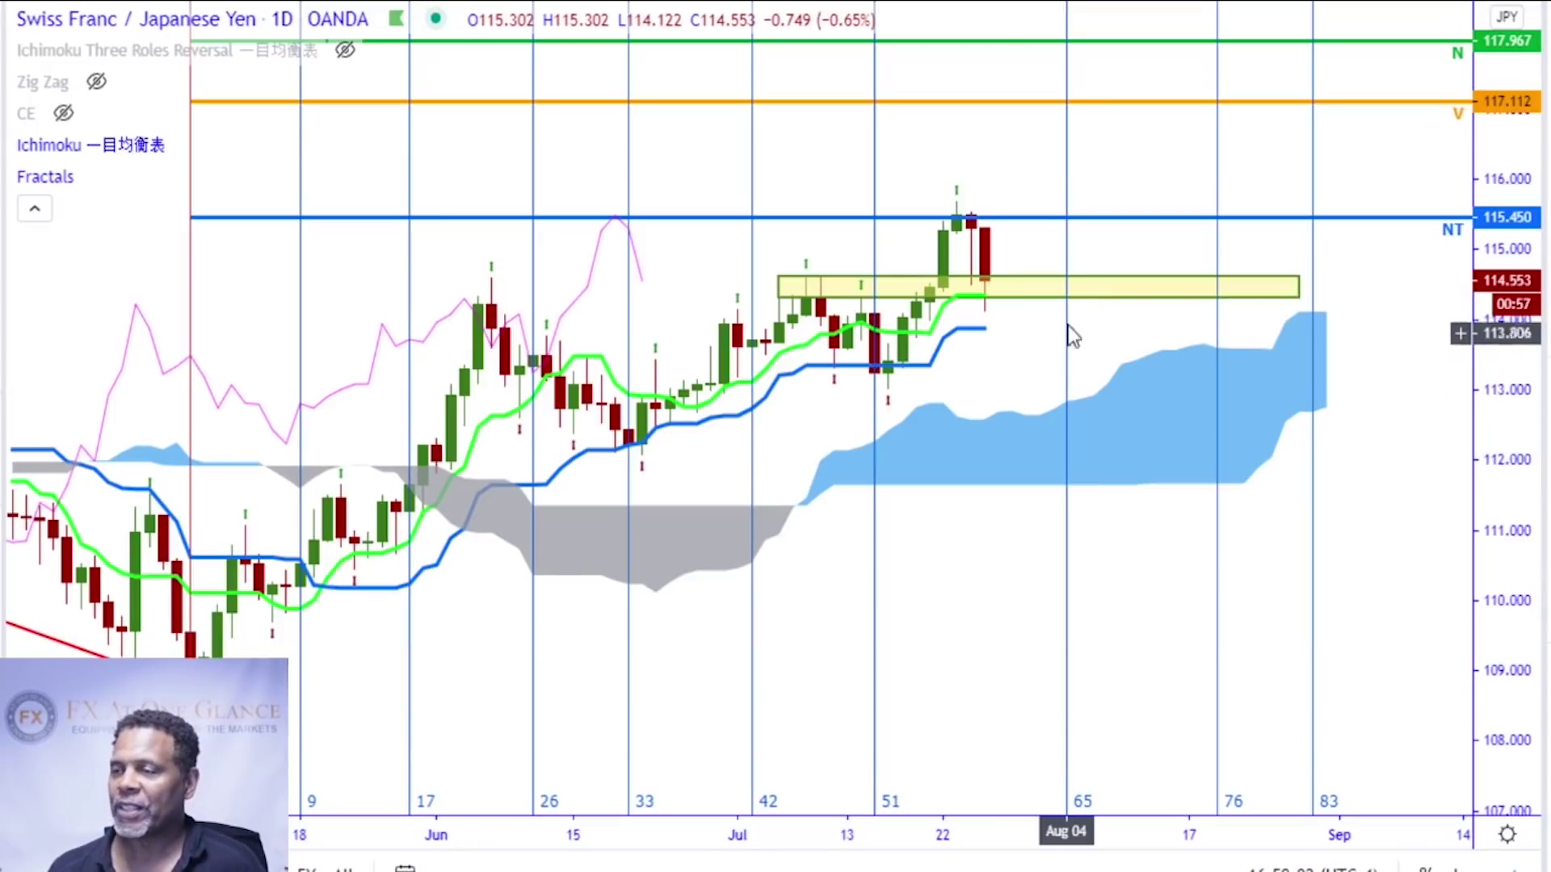
{"action": "left_click", "coordinate": [1049, 297]}
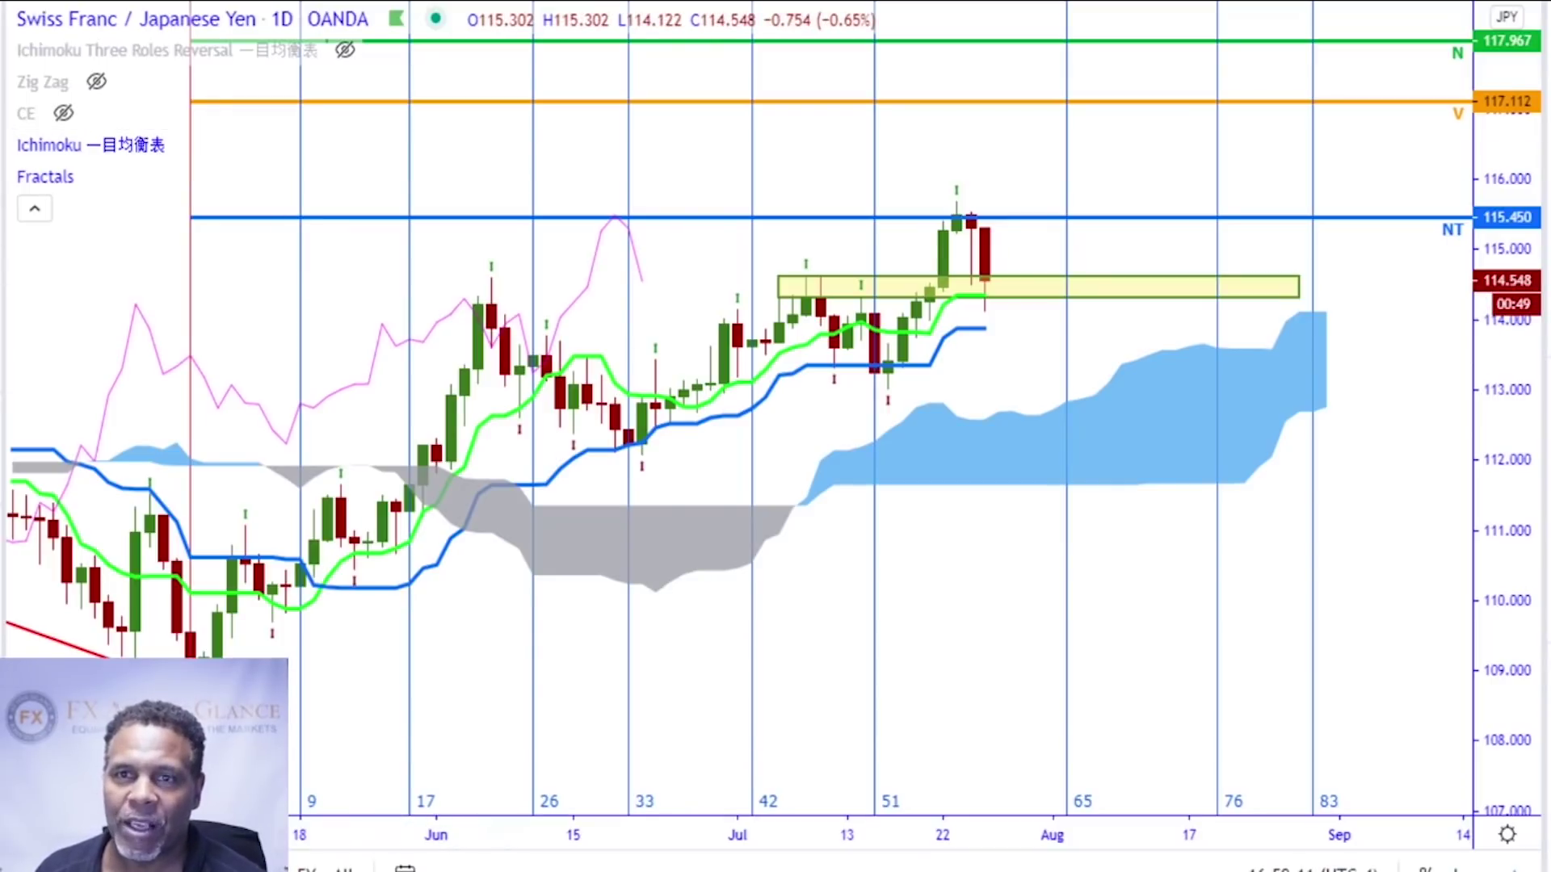
Draw a red trend line from the July 27 candle at about 114.54 up to about 115.87 on August 3
{"action": "left_click", "coordinate": [2, 89]}
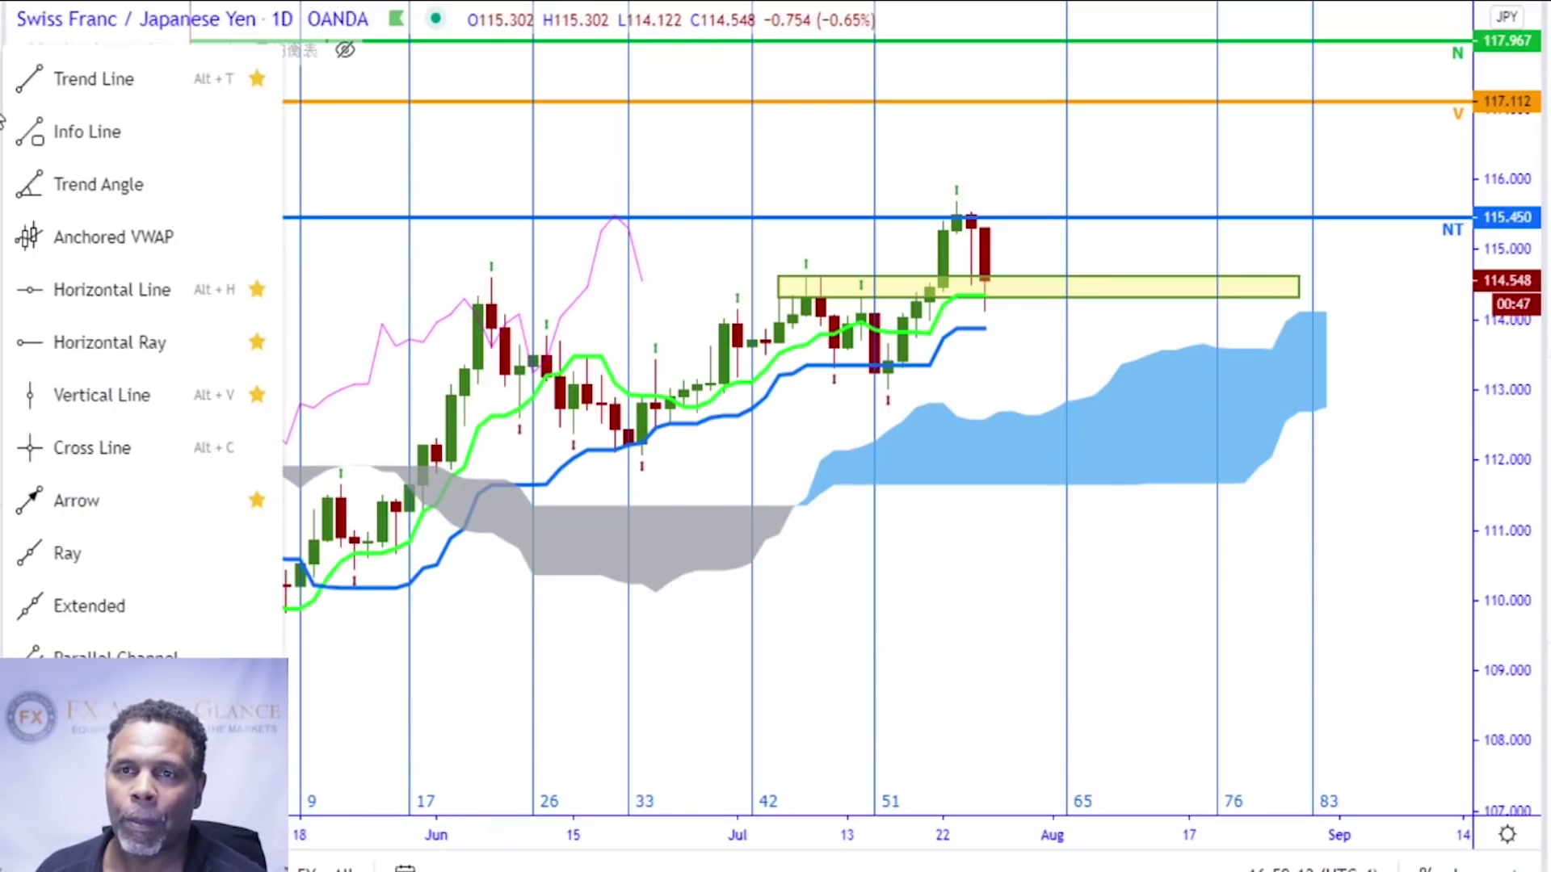
{"action": "left_click", "coordinate": [35, 92]}
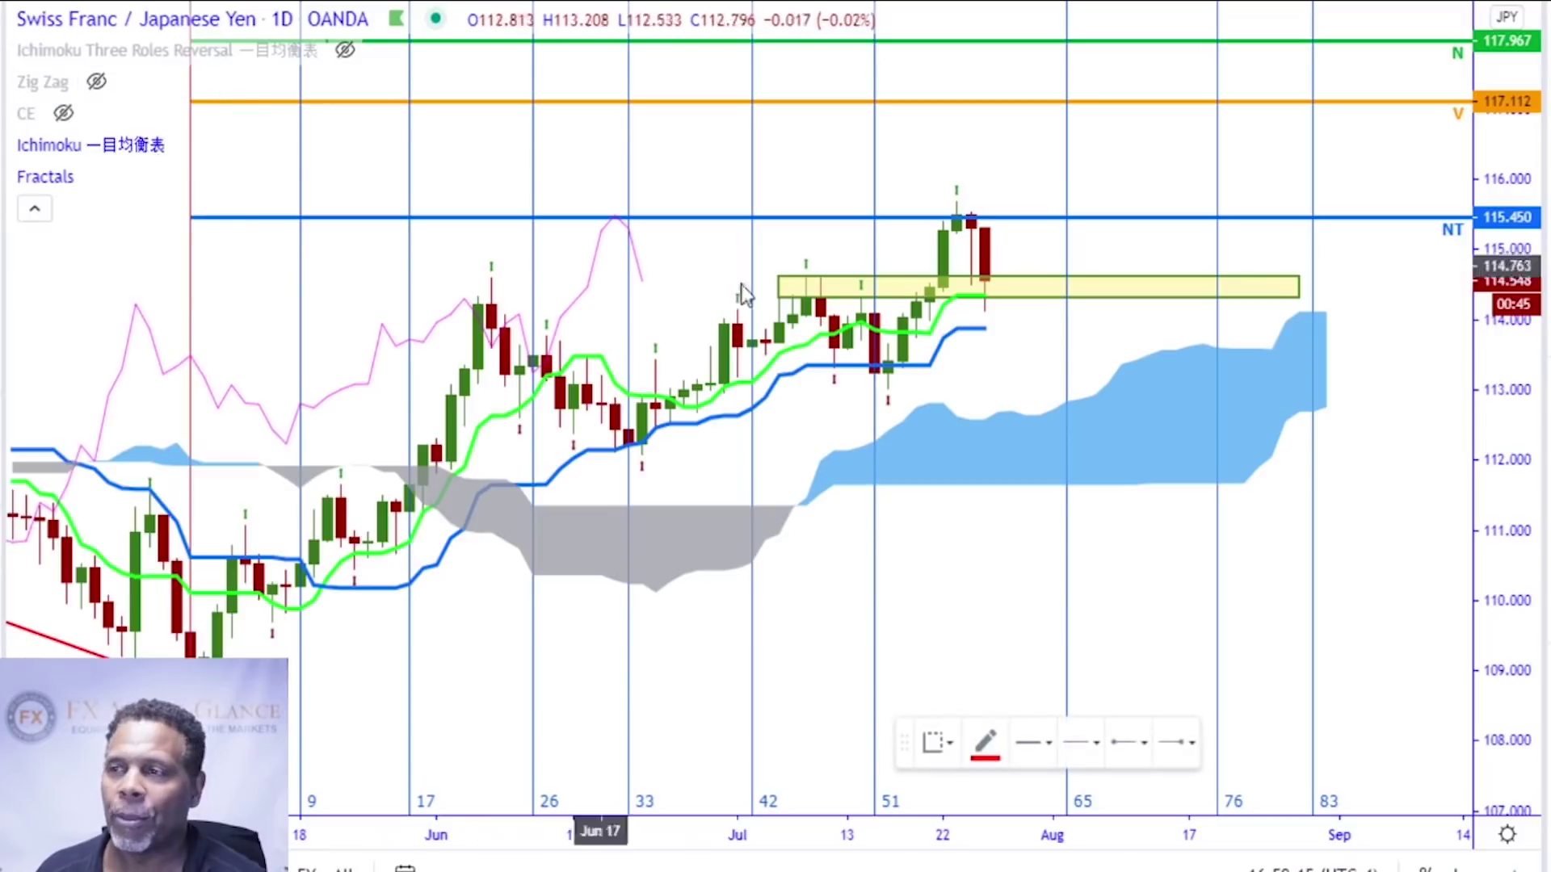
{"action": "left_click", "coordinate": [984, 282]}
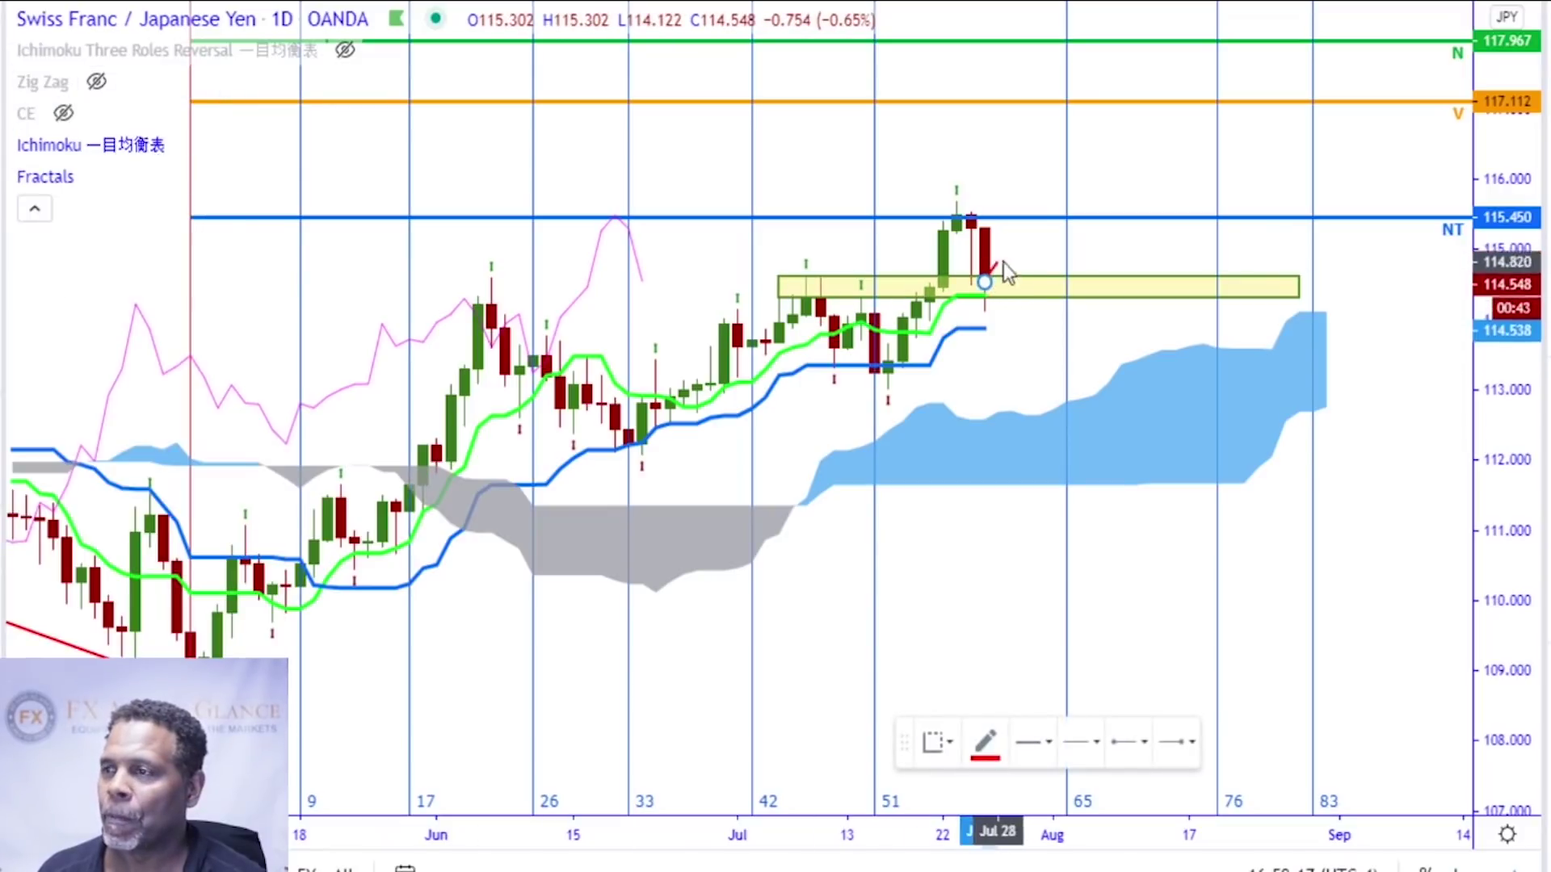
{"action": "left_click", "coordinate": [1053, 189]}
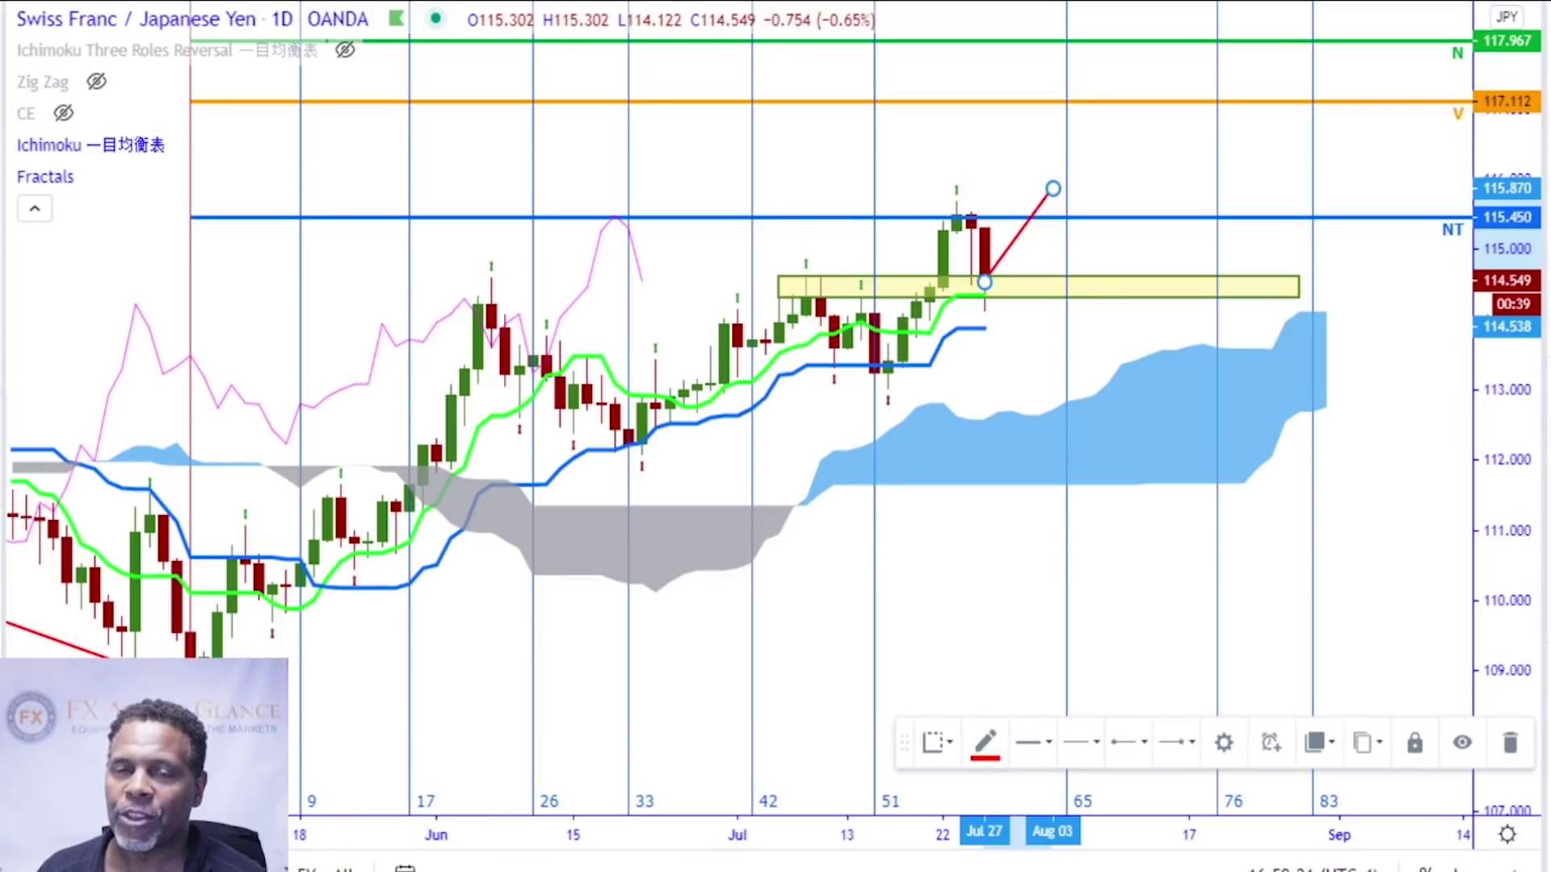
Continue the projected path with trend lines down to about 115.55 on August 4 and up to about 116.60 on August 10
{"action": "left_click", "coordinate": [832, 142]}
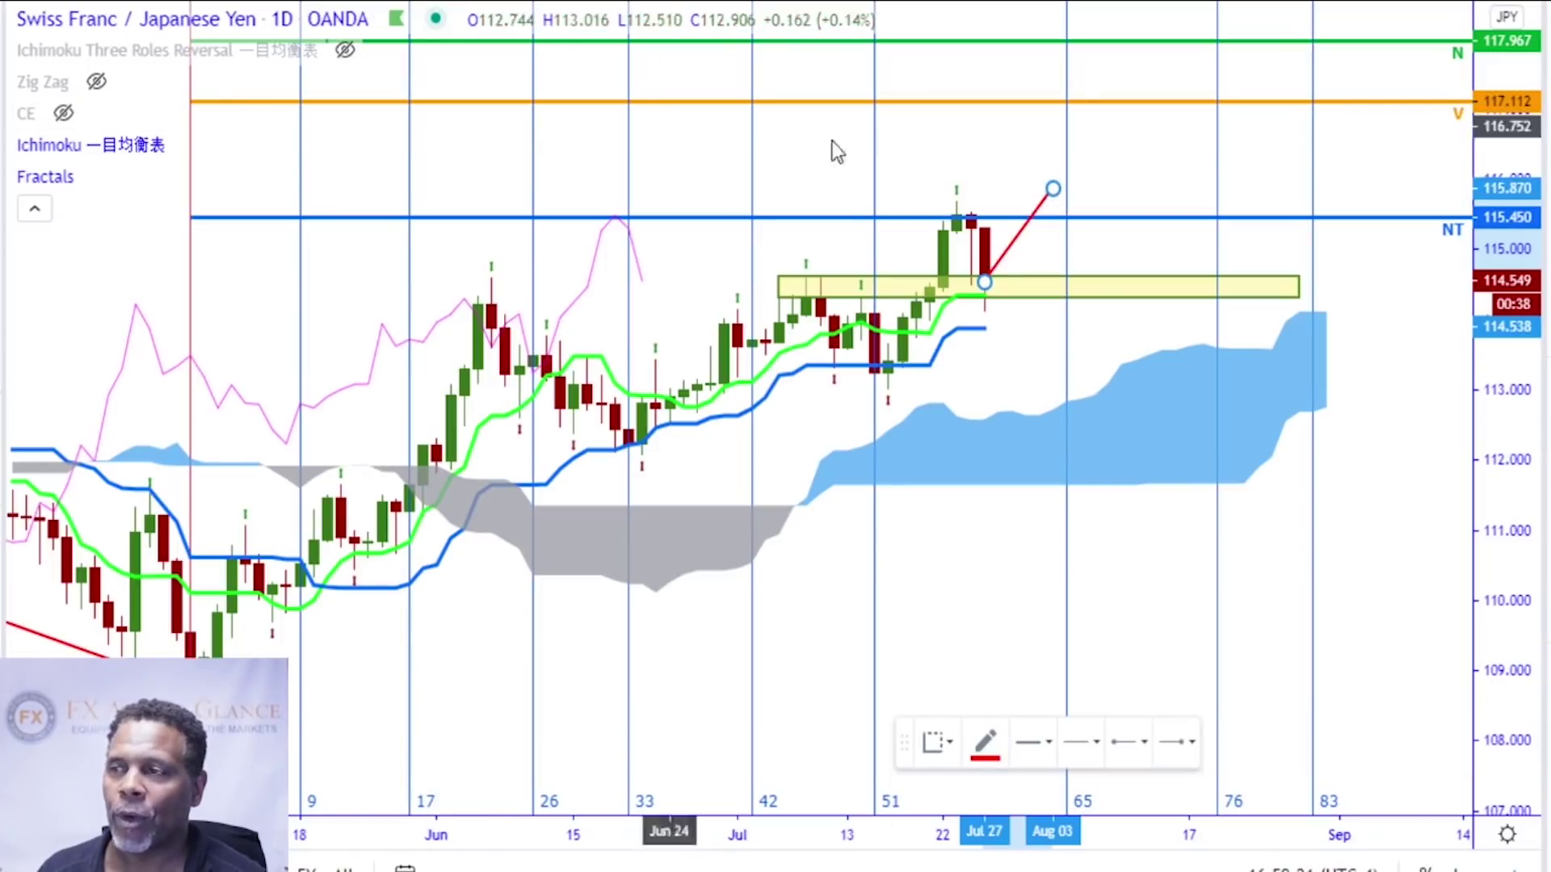
{"action": "left_click", "coordinate": [1065, 213]}
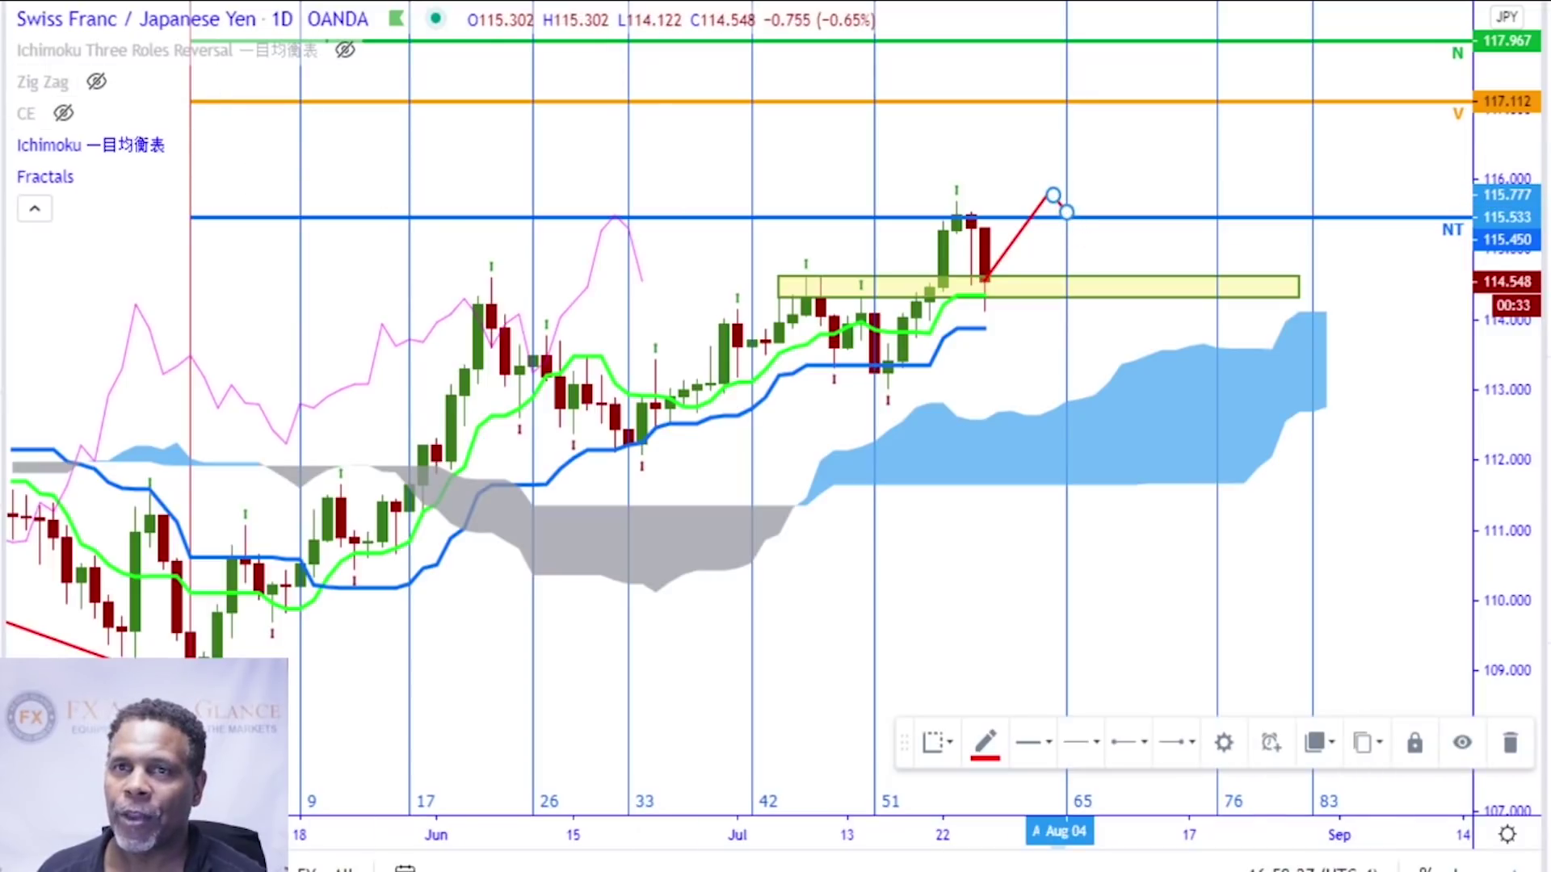
{"action": "left_click", "coordinate": [809, 185]}
{"action": "left_click", "coordinate": [1066, 213]}
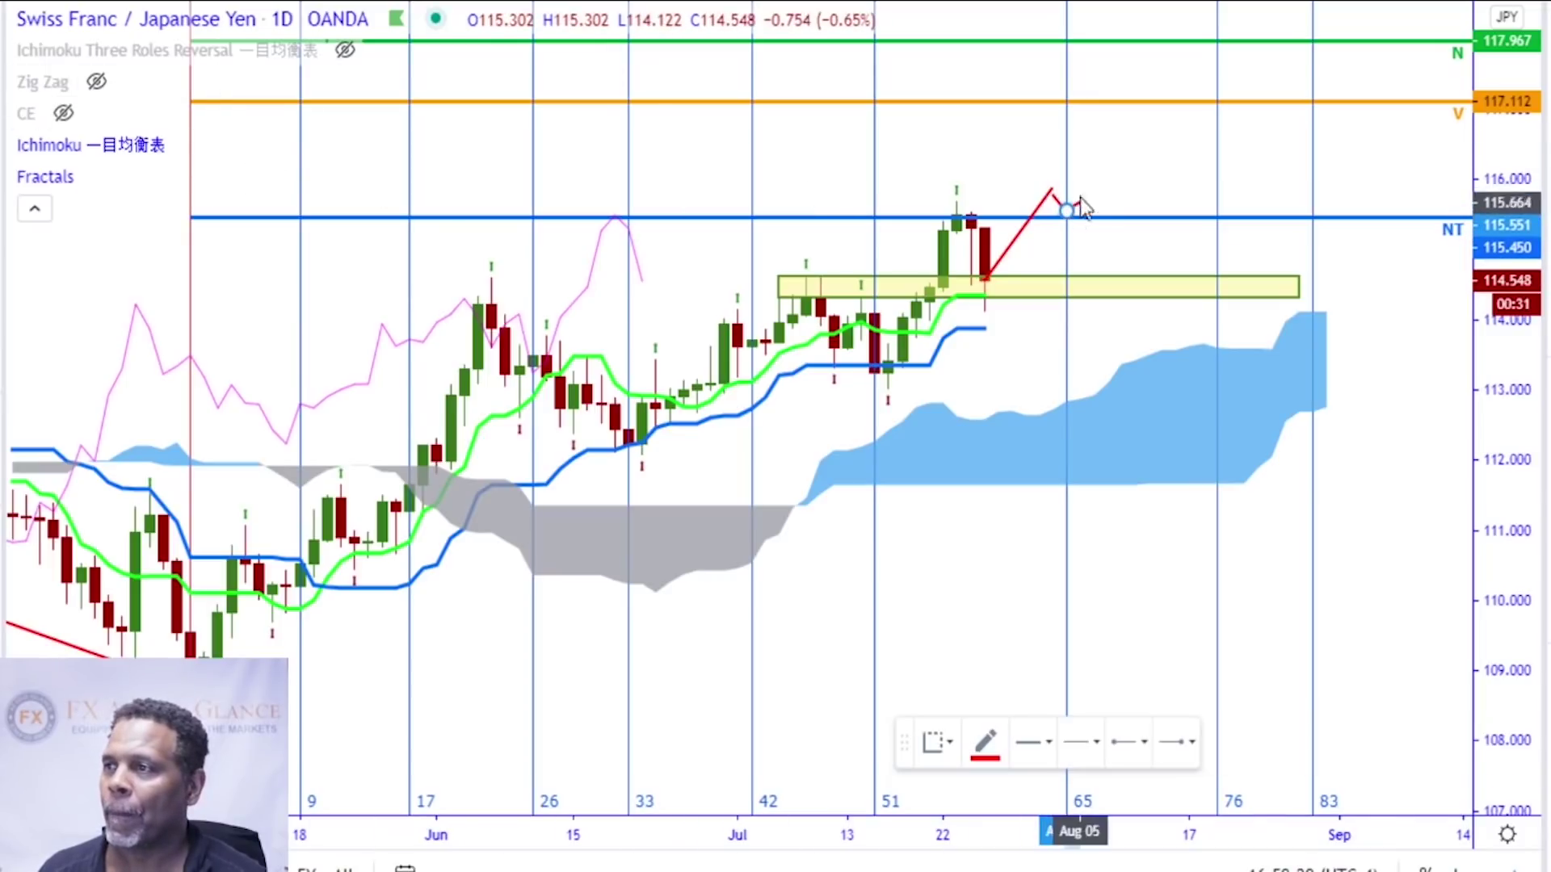
{"action": "left_click", "coordinate": [1118, 138]}
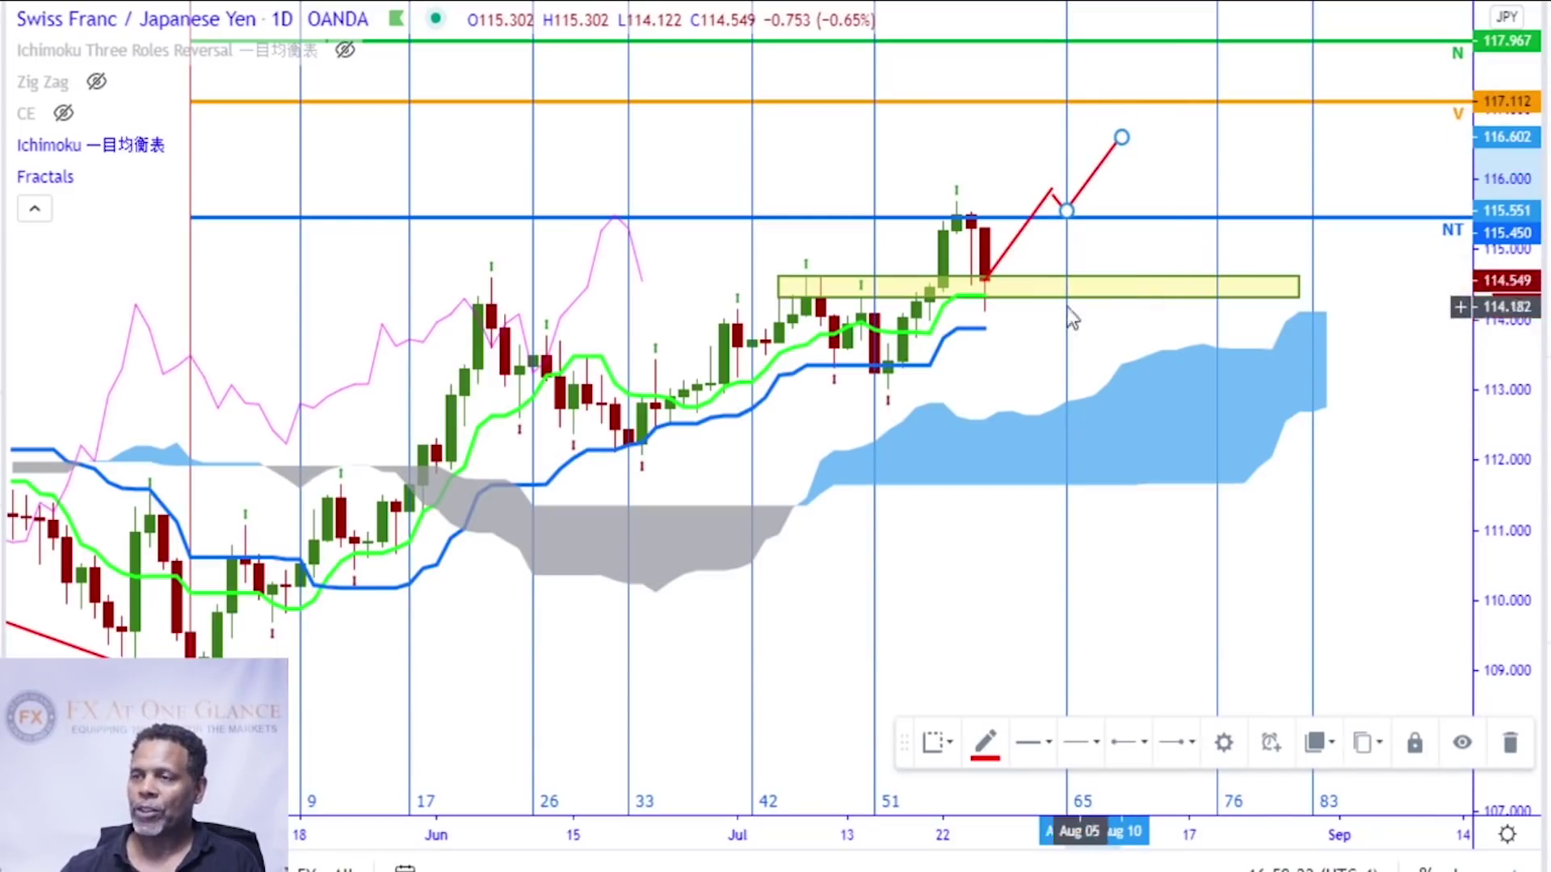
{"action": "left_click", "coordinate": [1131, 248]}
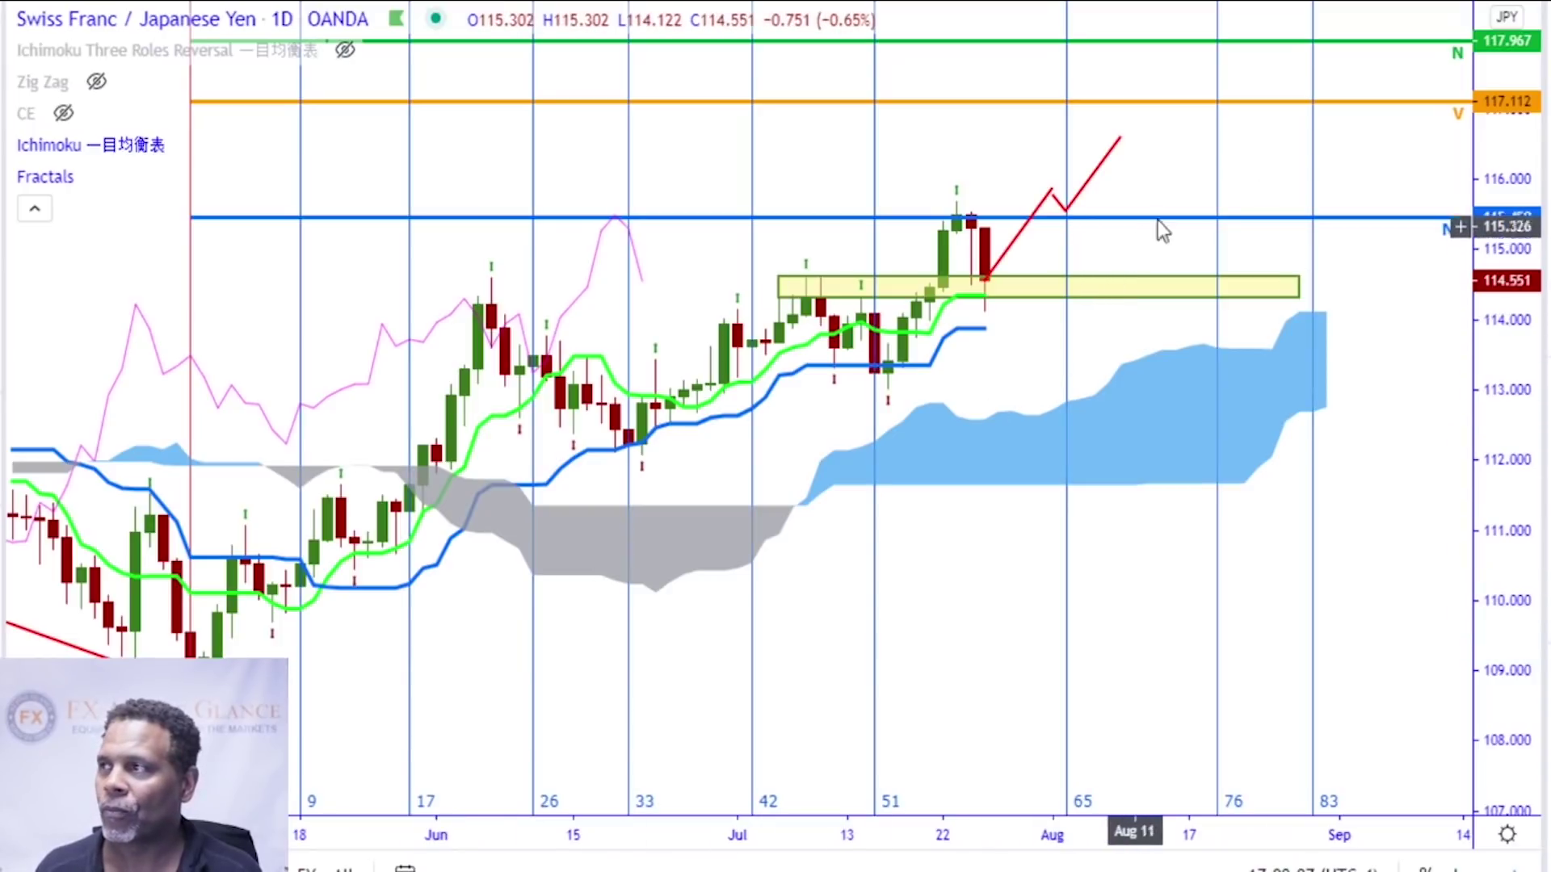
Switch to the Euro / U.S. Dollar daily chart and measure the rise from the May 14 low to the June 10 high
{"action": "key", "text": "Down"}
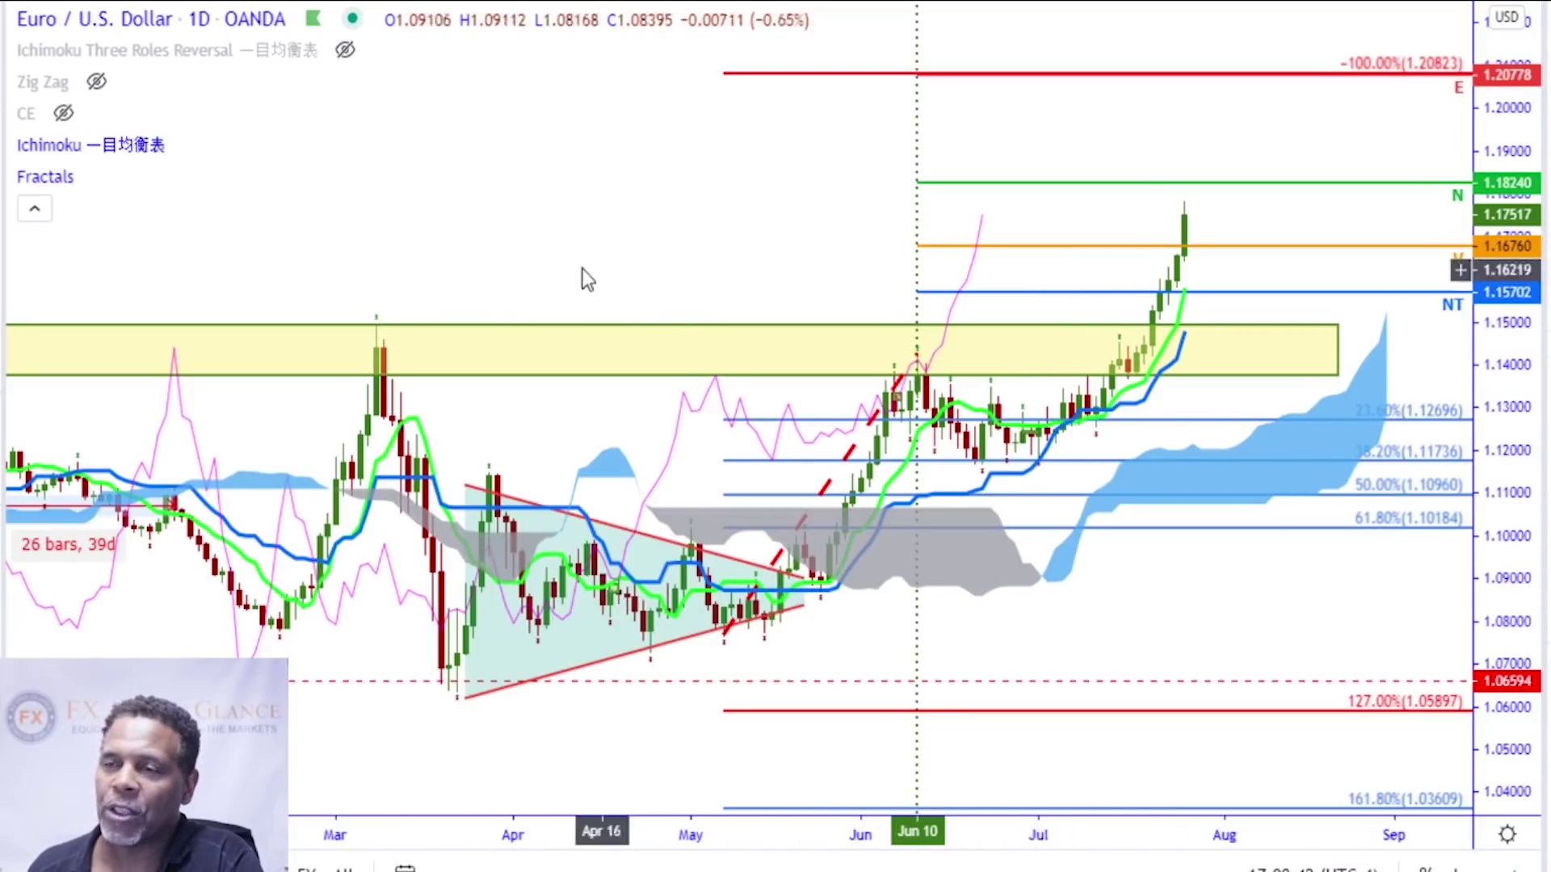
{"action": "left_click_drag", "start_coordinate": [593, 239], "coordinate": [403, 215]}
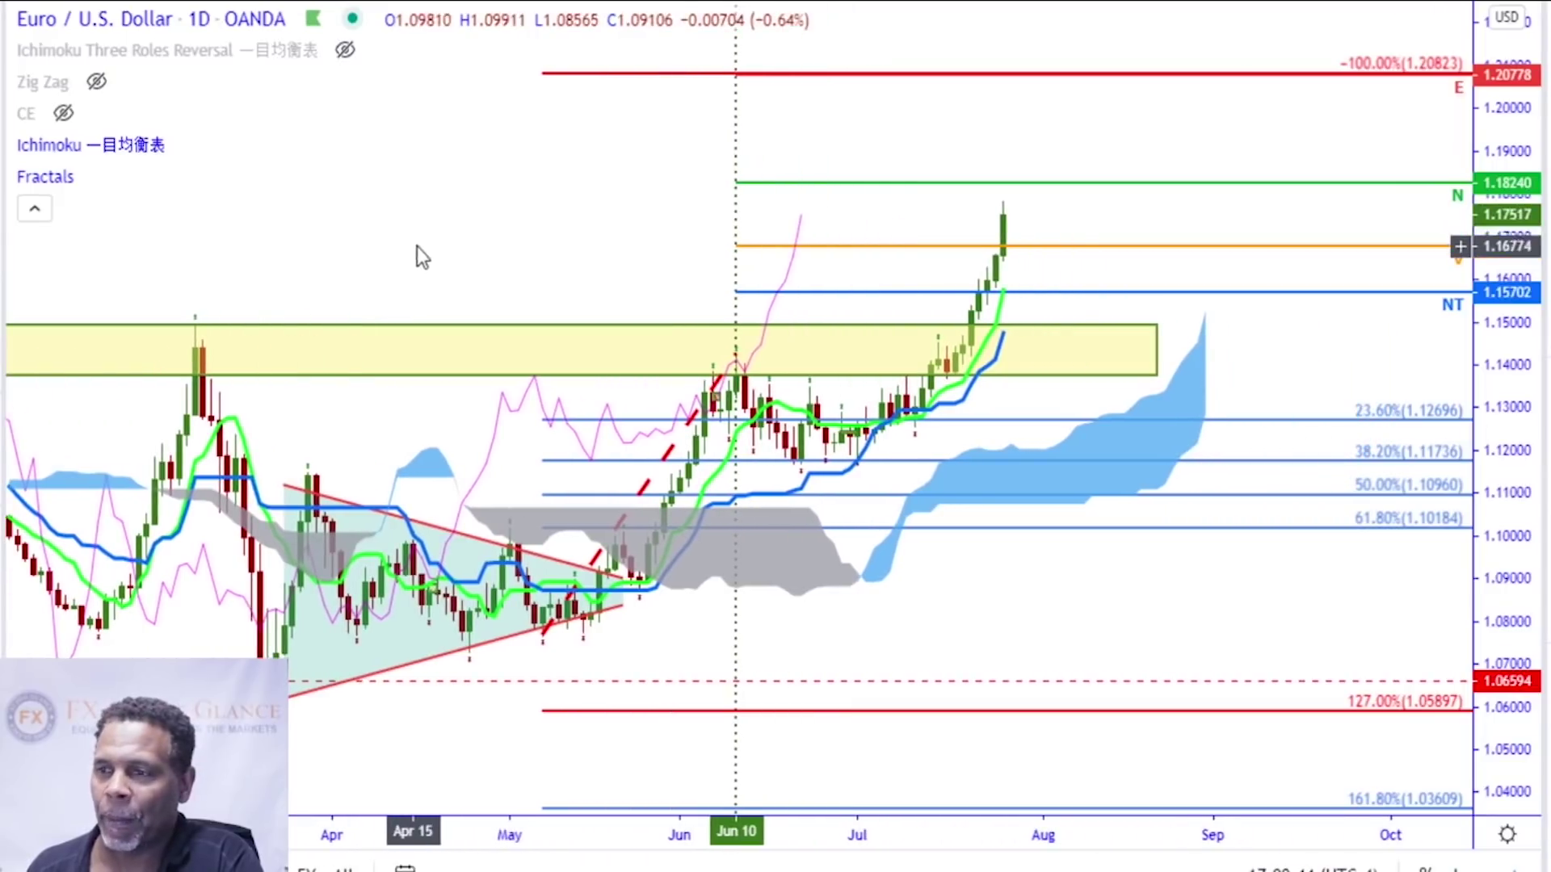
{"action": "scroll", "coordinate": [434, 255], "scroll_direction": "down", "scroll_amount": 1}
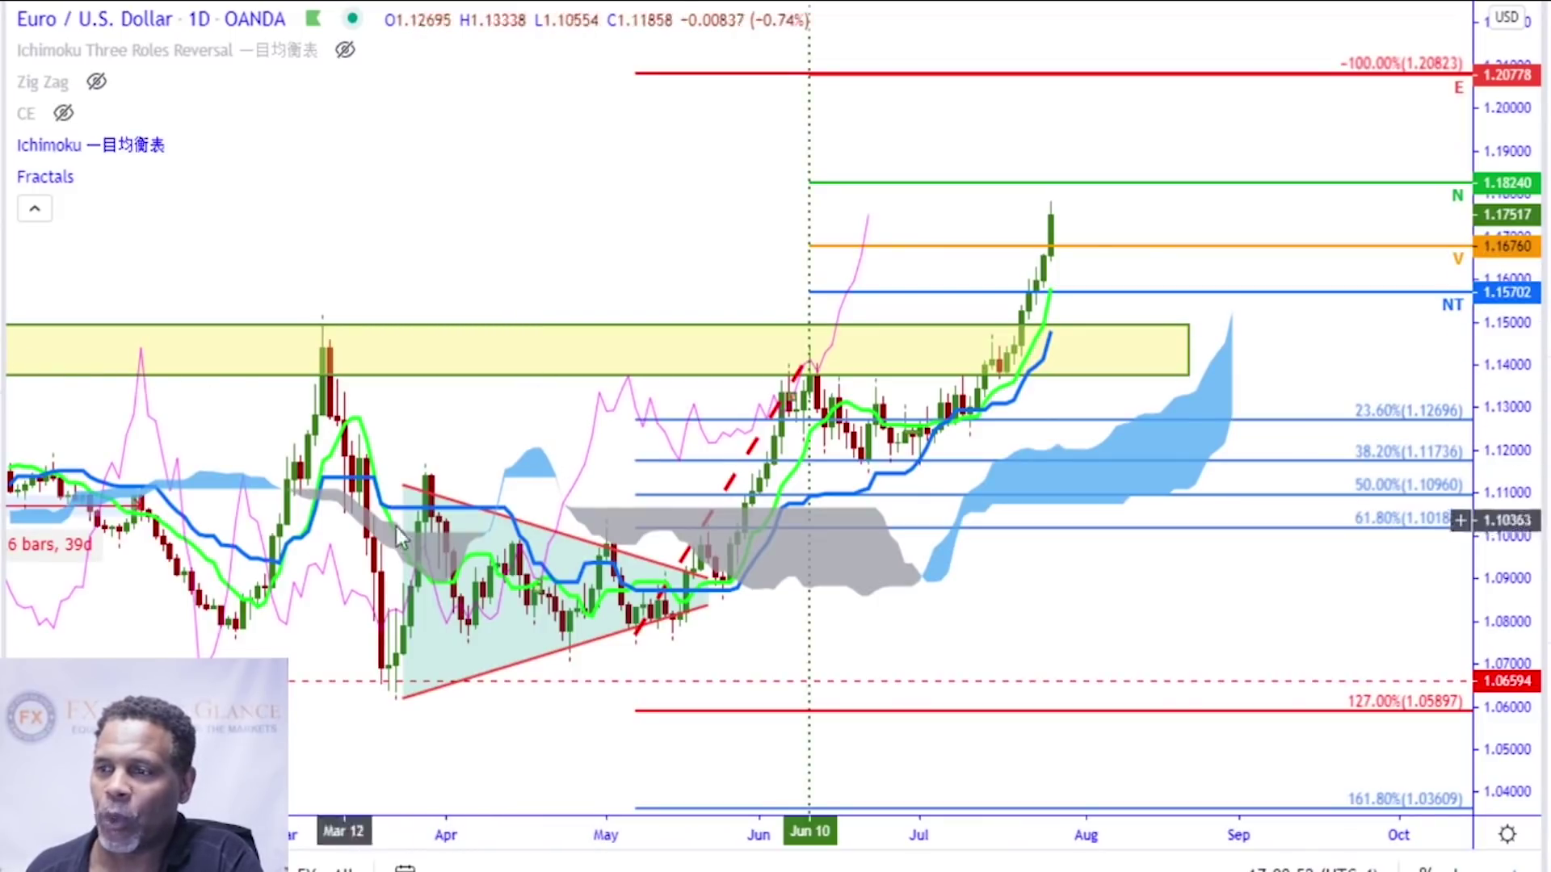
{"action": "left_click", "coordinate": [672, 632], "text": "shift"}
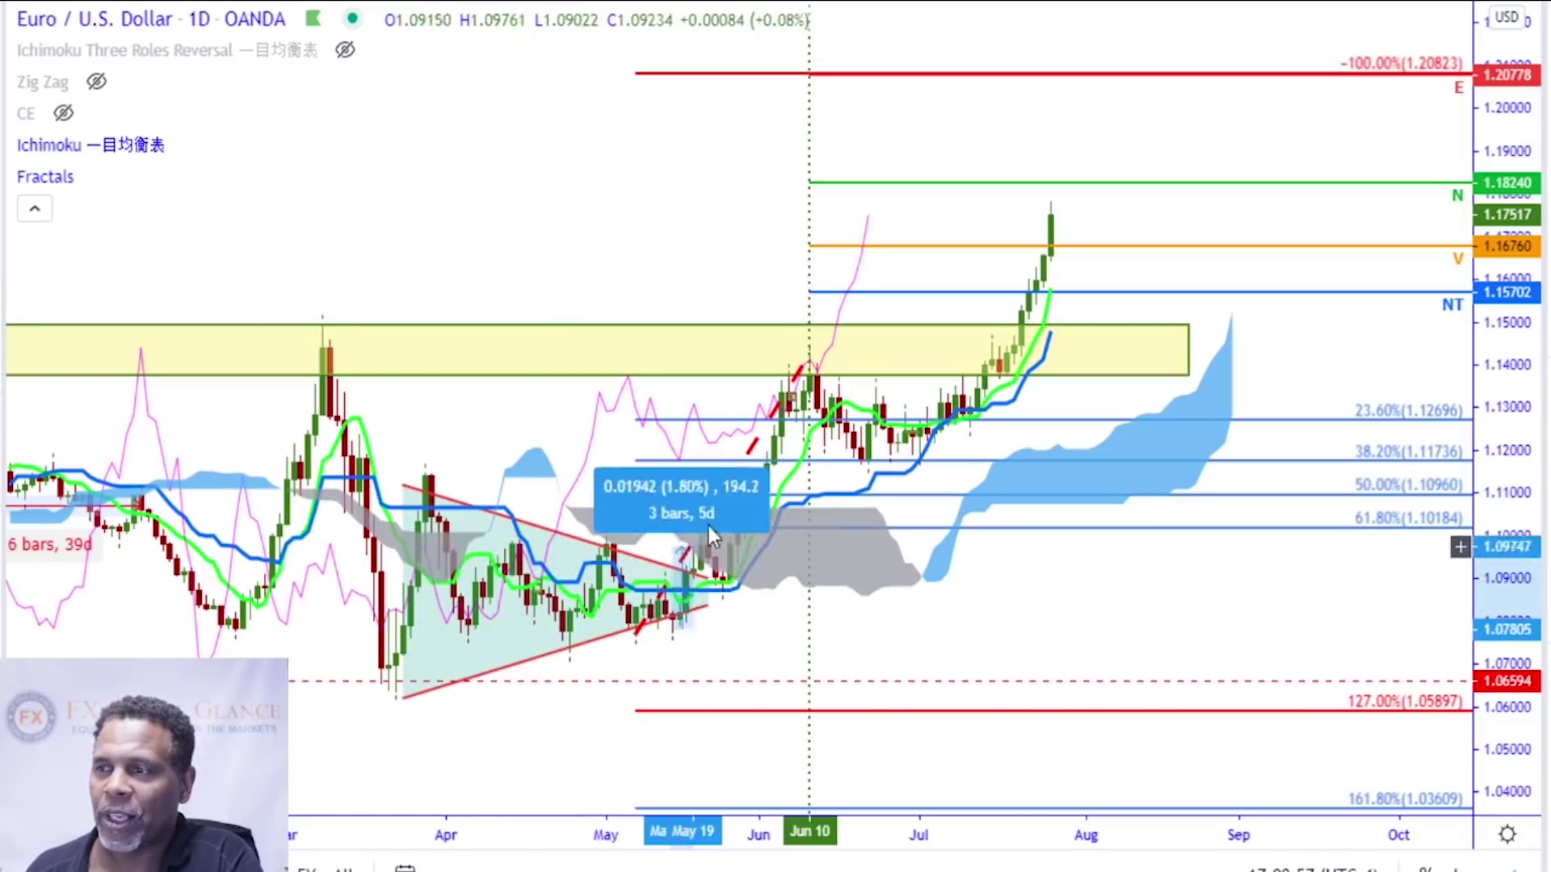
{"action": "left_click", "coordinate": [809, 364]}
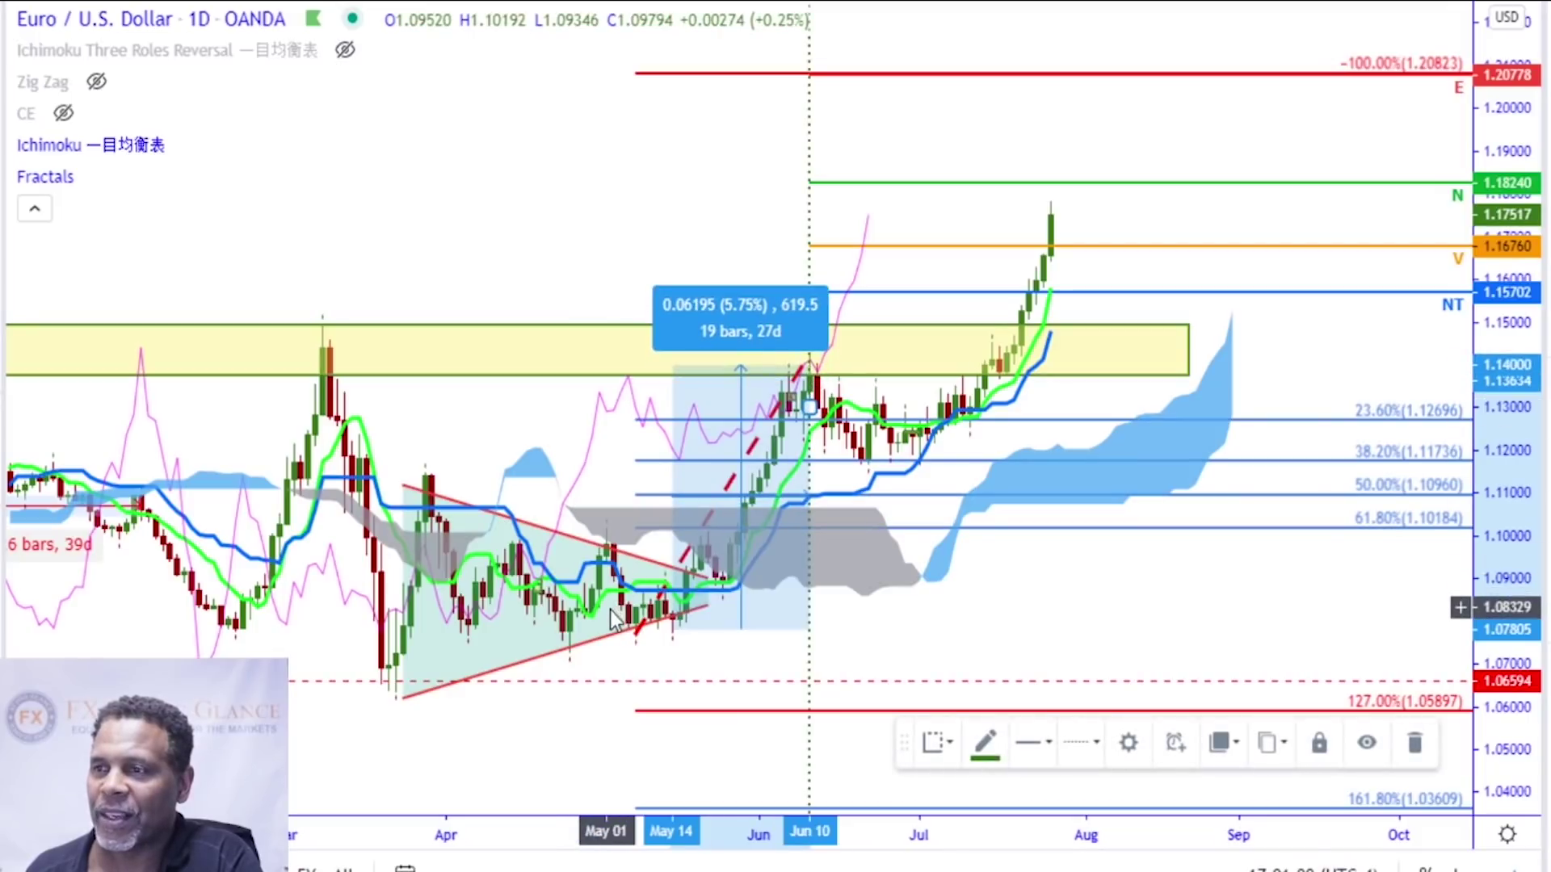
Measure the rise from the July 1 low at about 1.1175 up to the current price, and clear the measurement
{"action": "left_click", "coordinate": [879, 567]}
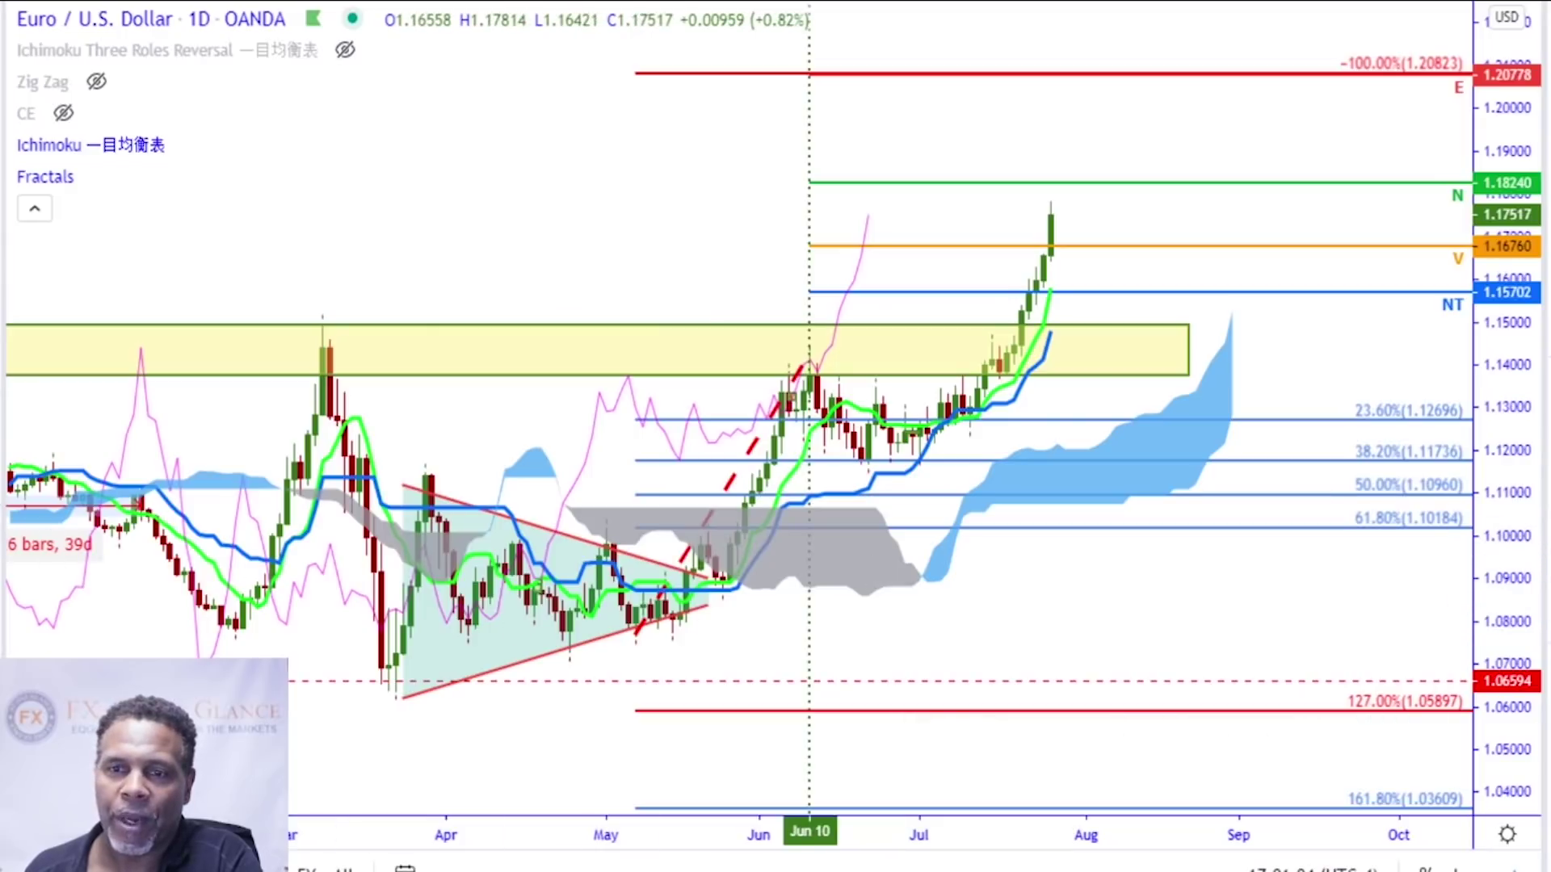
{"action": "left_click", "coordinate": [727, 486]}
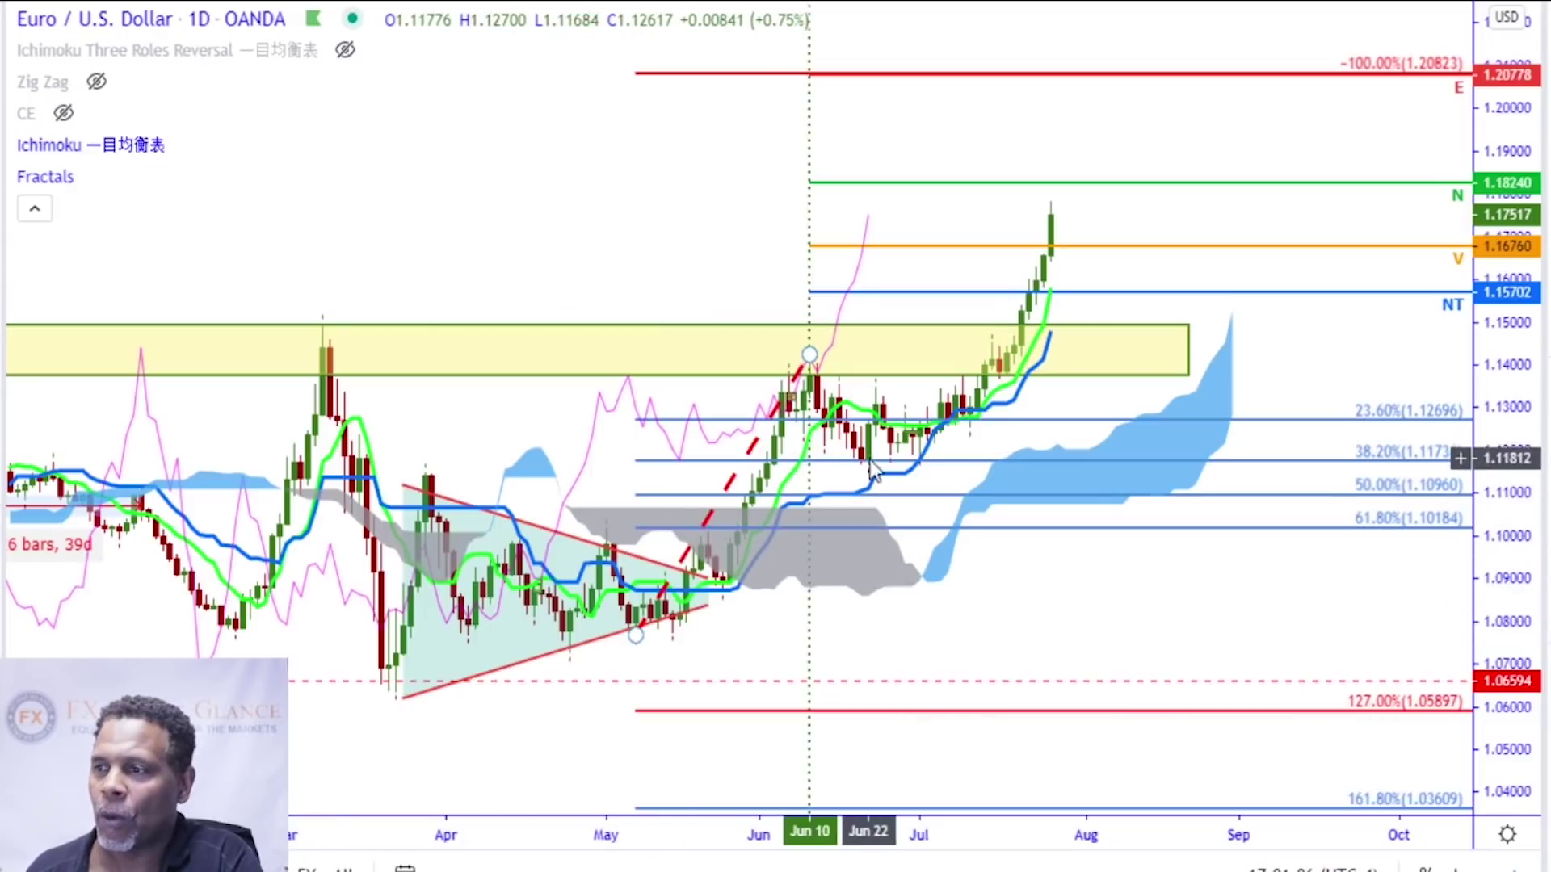
{"action": "left_click", "coordinate": [922, 463]}
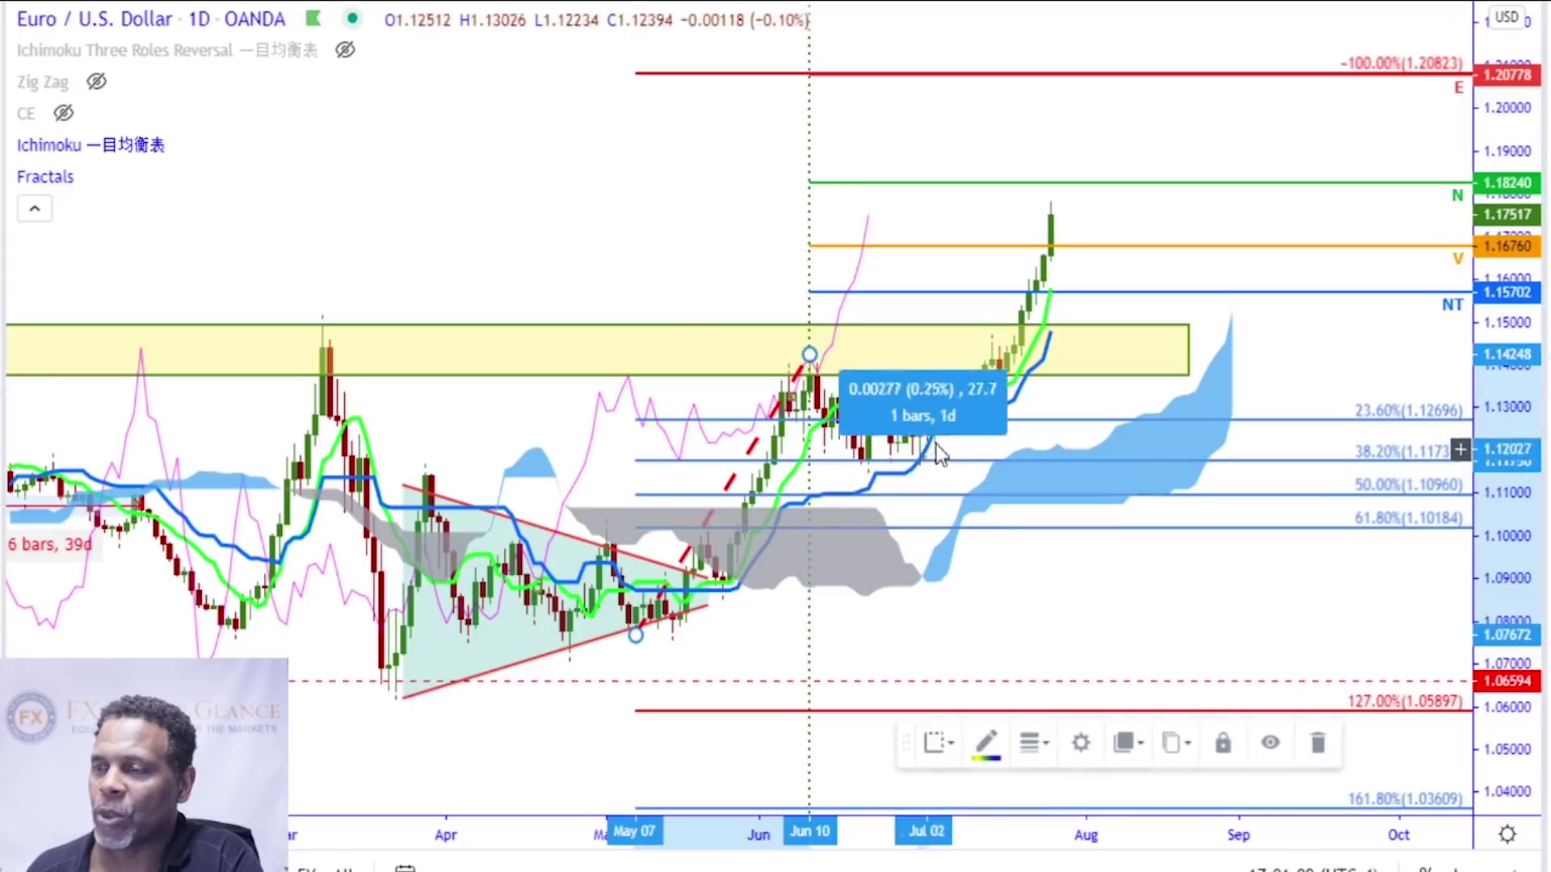
{"action": "left_click", "coordinate": [1064, 215]}
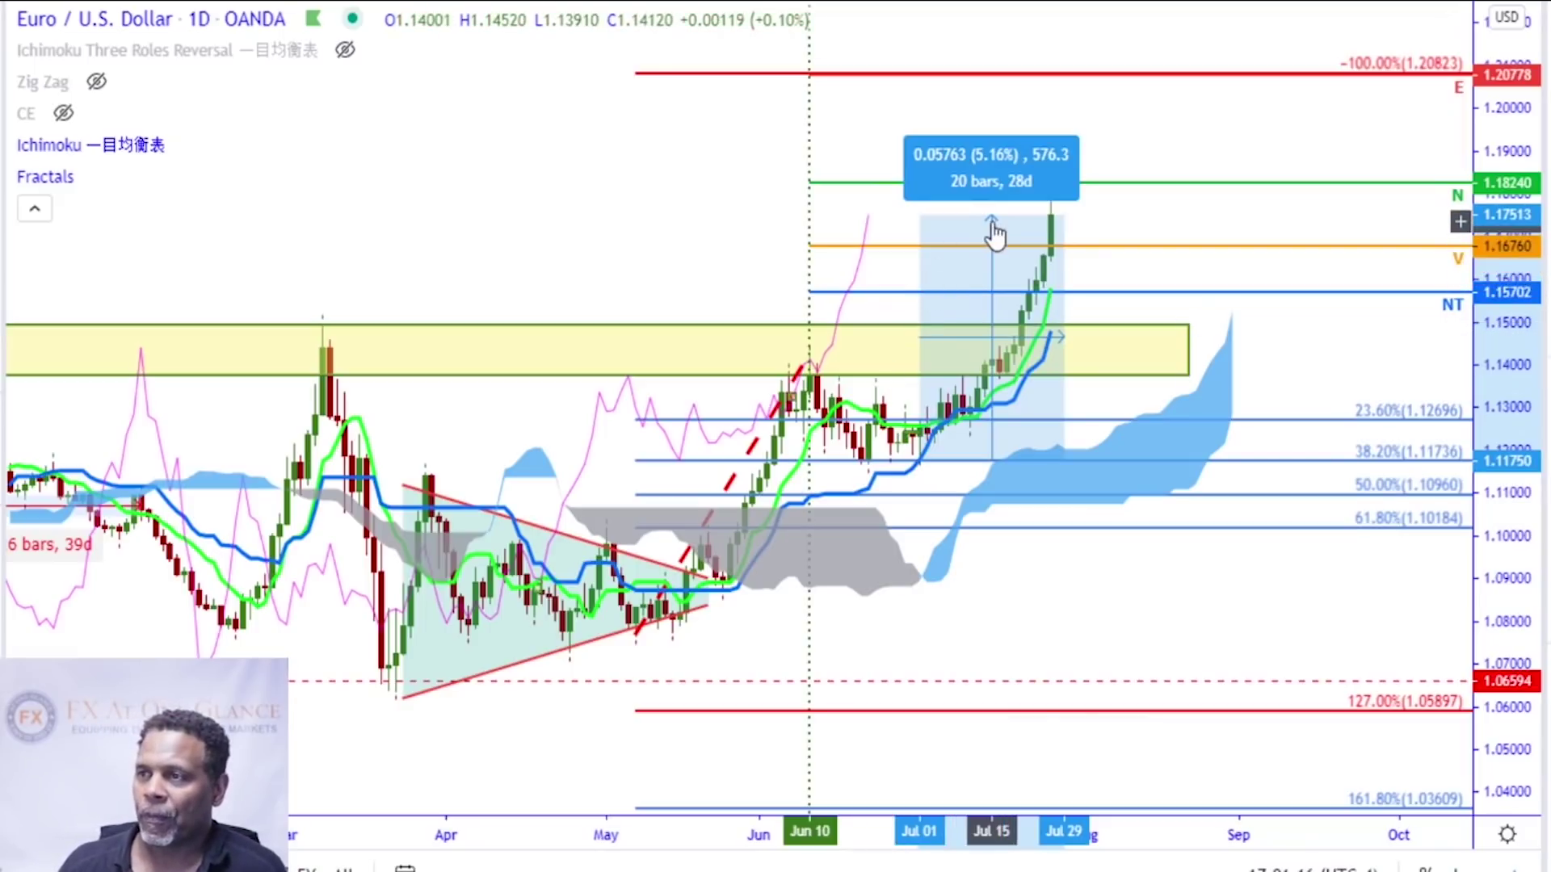
{"action": "left_click", "coordinate": [717, 248]}
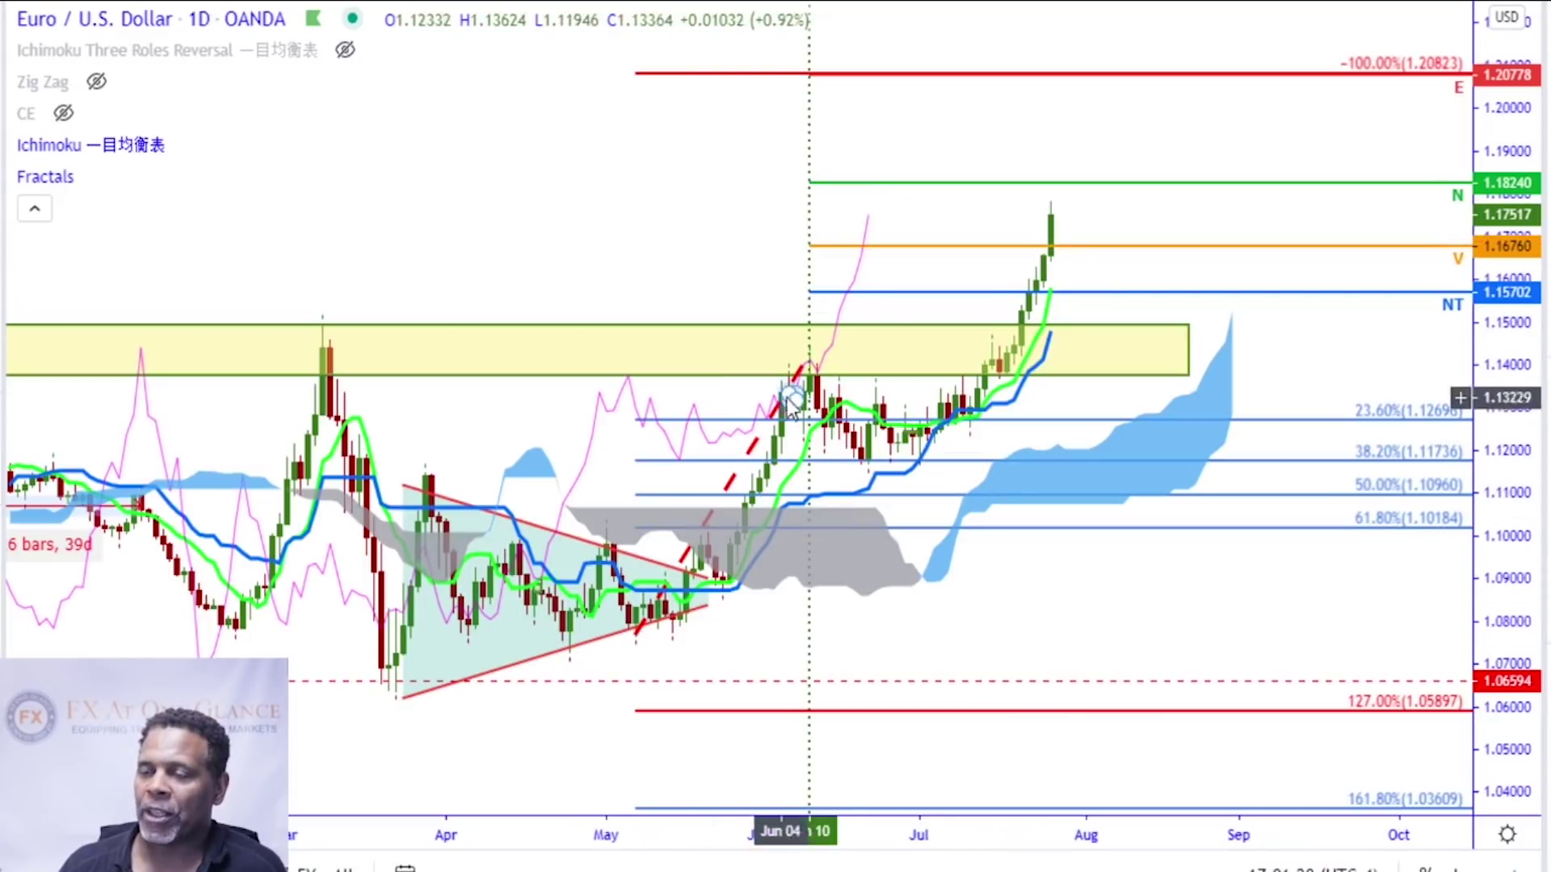
Place a time count on the March low and shift it back one bar so count 1 falls on the low candle
{"action": "left_click", "coordinate": [1048, 275]}
{"action": "scroll", "coordinate": [1047, 230], "scroll_direction": "up", "scroll_amount": 2}
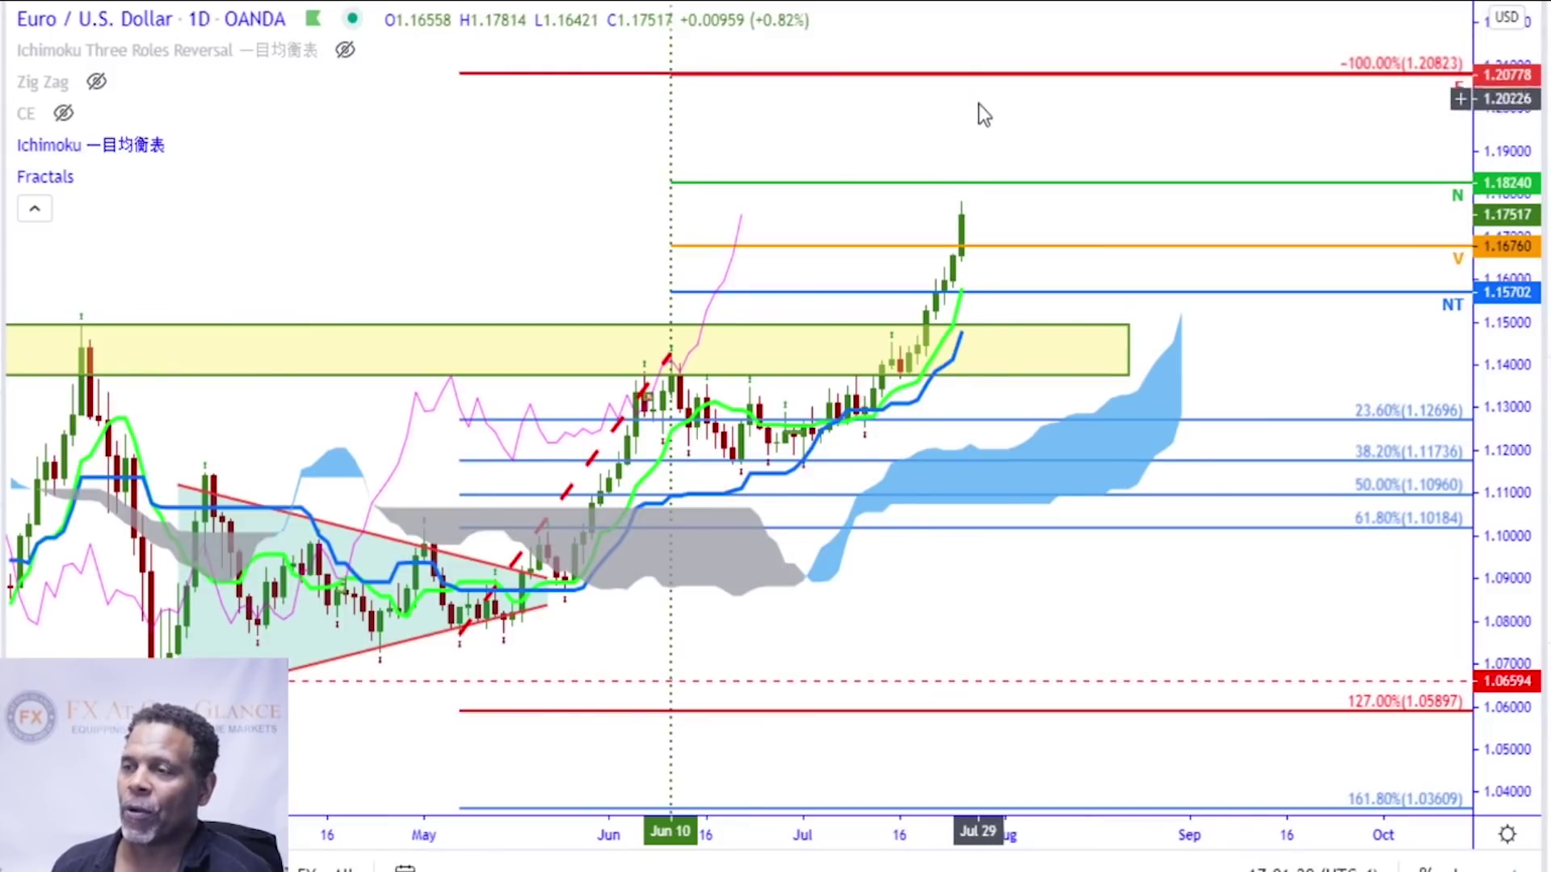
{"action": "scroll", "coordinate": [977, 103], "scroll_direction": "down", "scroll_amount": 1}
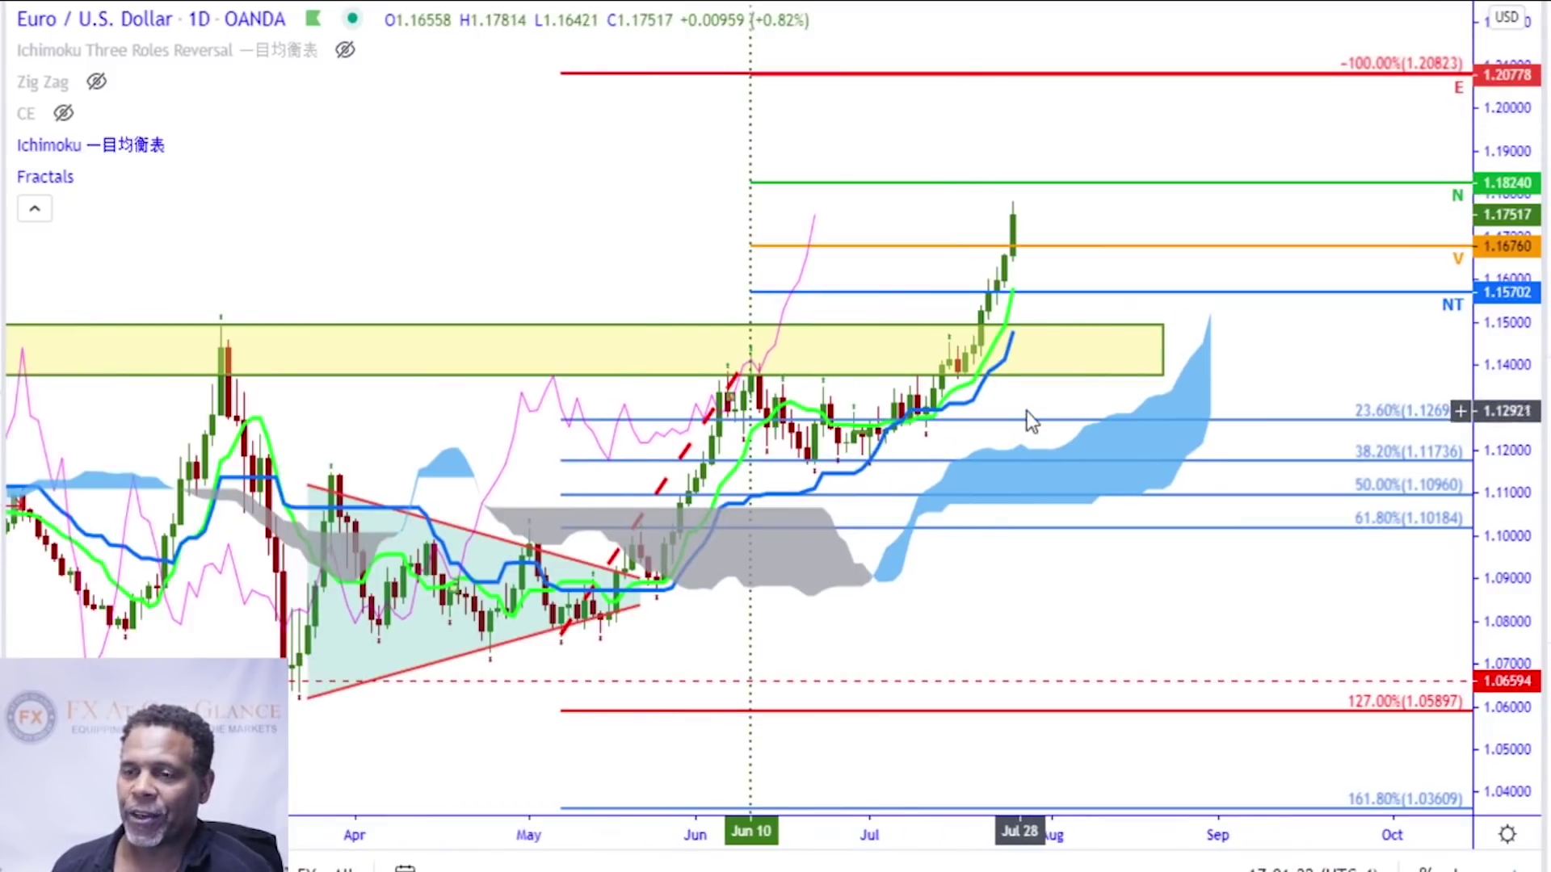
{"action": "scroll", "coordinate": [1037, 414], "scroll_direction": "down", "scroll_amount": 1}
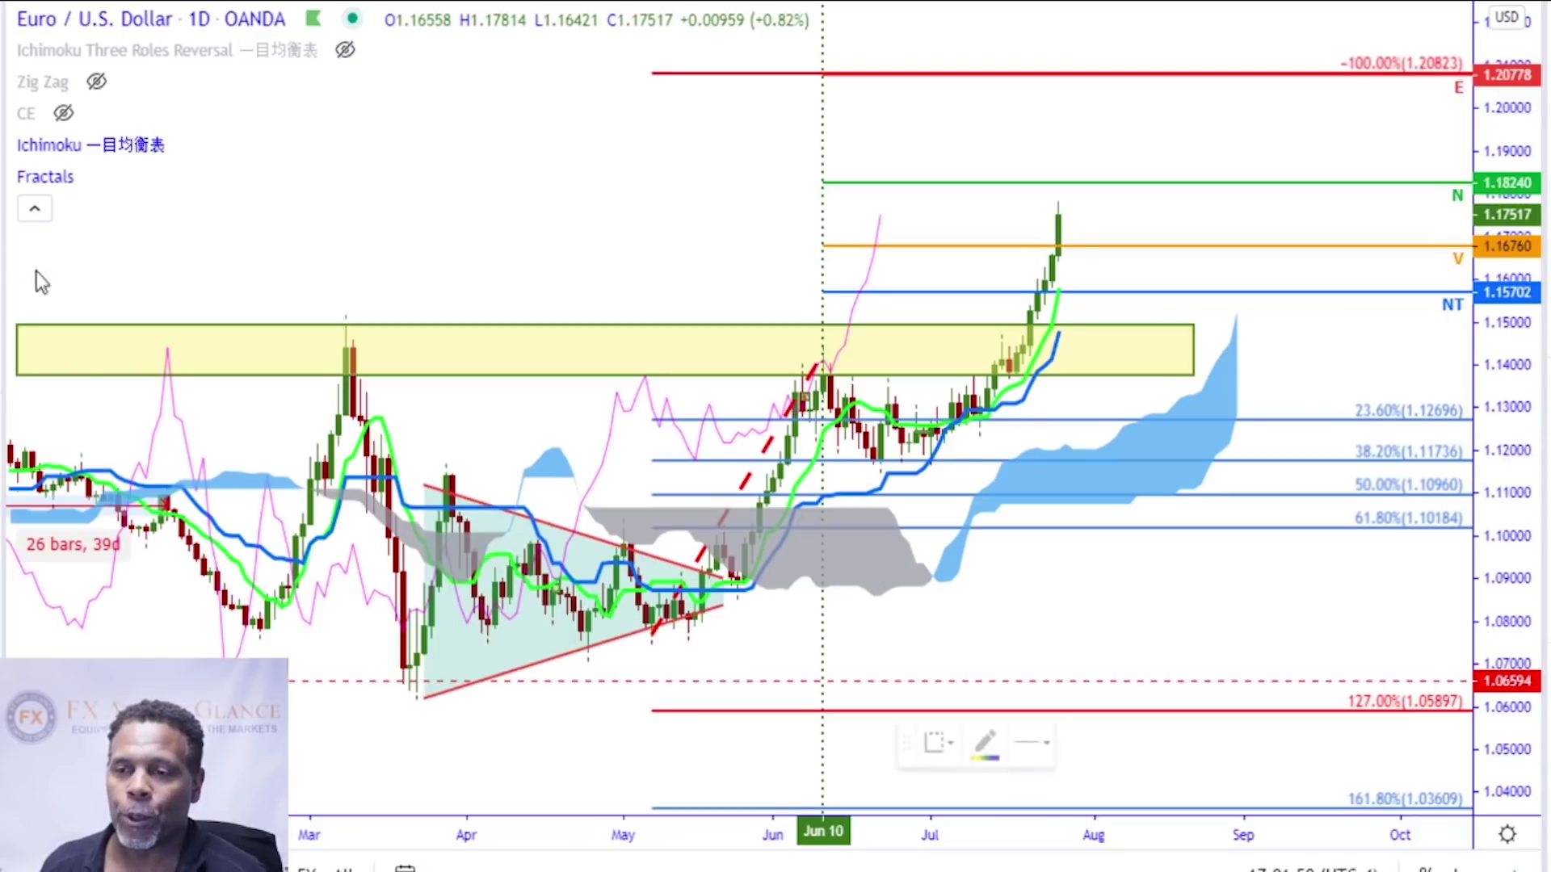
{"action": "scroll", "coordinate": [540, 635], "scroll_direction": "down", "scroll_amount": 5}
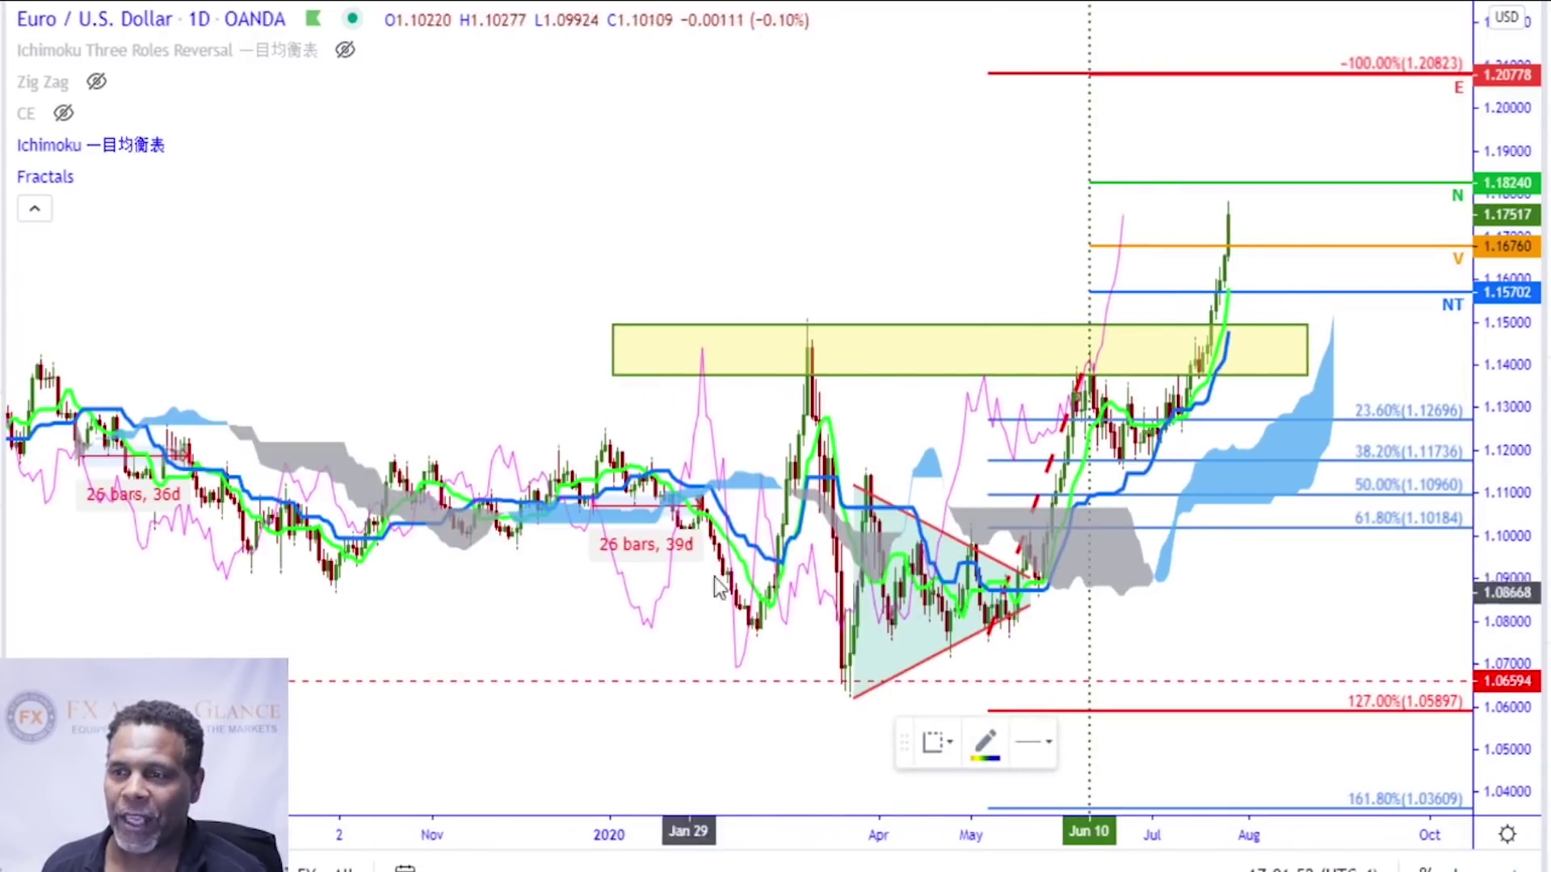
{"action": "left_click_drag", "start_coordinate": [832, 693], "coordinate": [657, 743]}
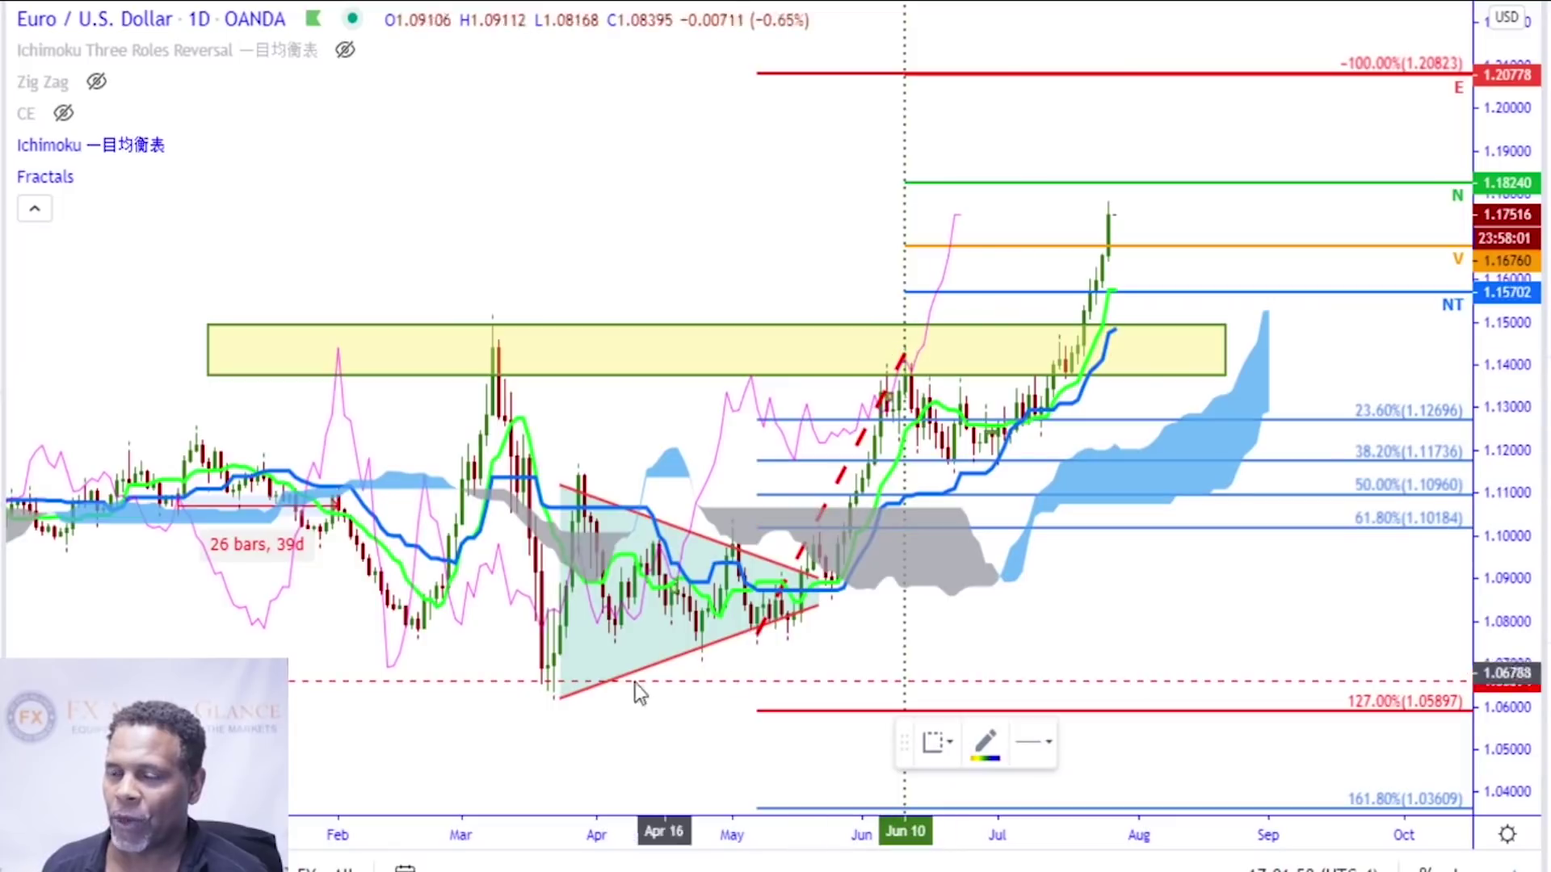
{"action": "left_click", "coordinate": [555, 686]}
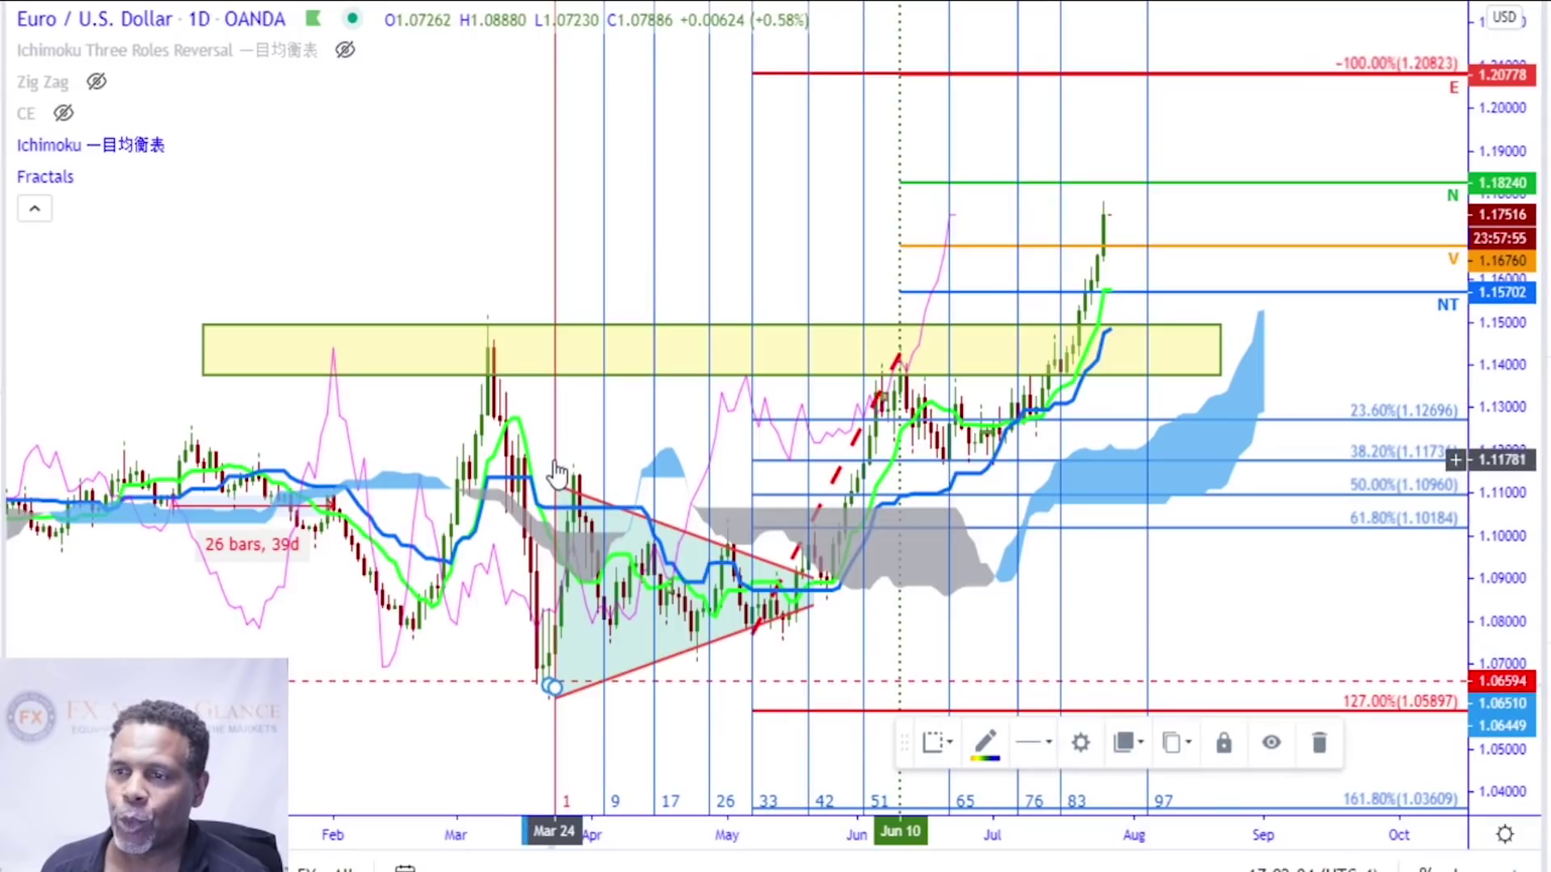
{"action": "left_click_drag", "start_coordinate": [557, 472], "coordinate": [547, 514]}
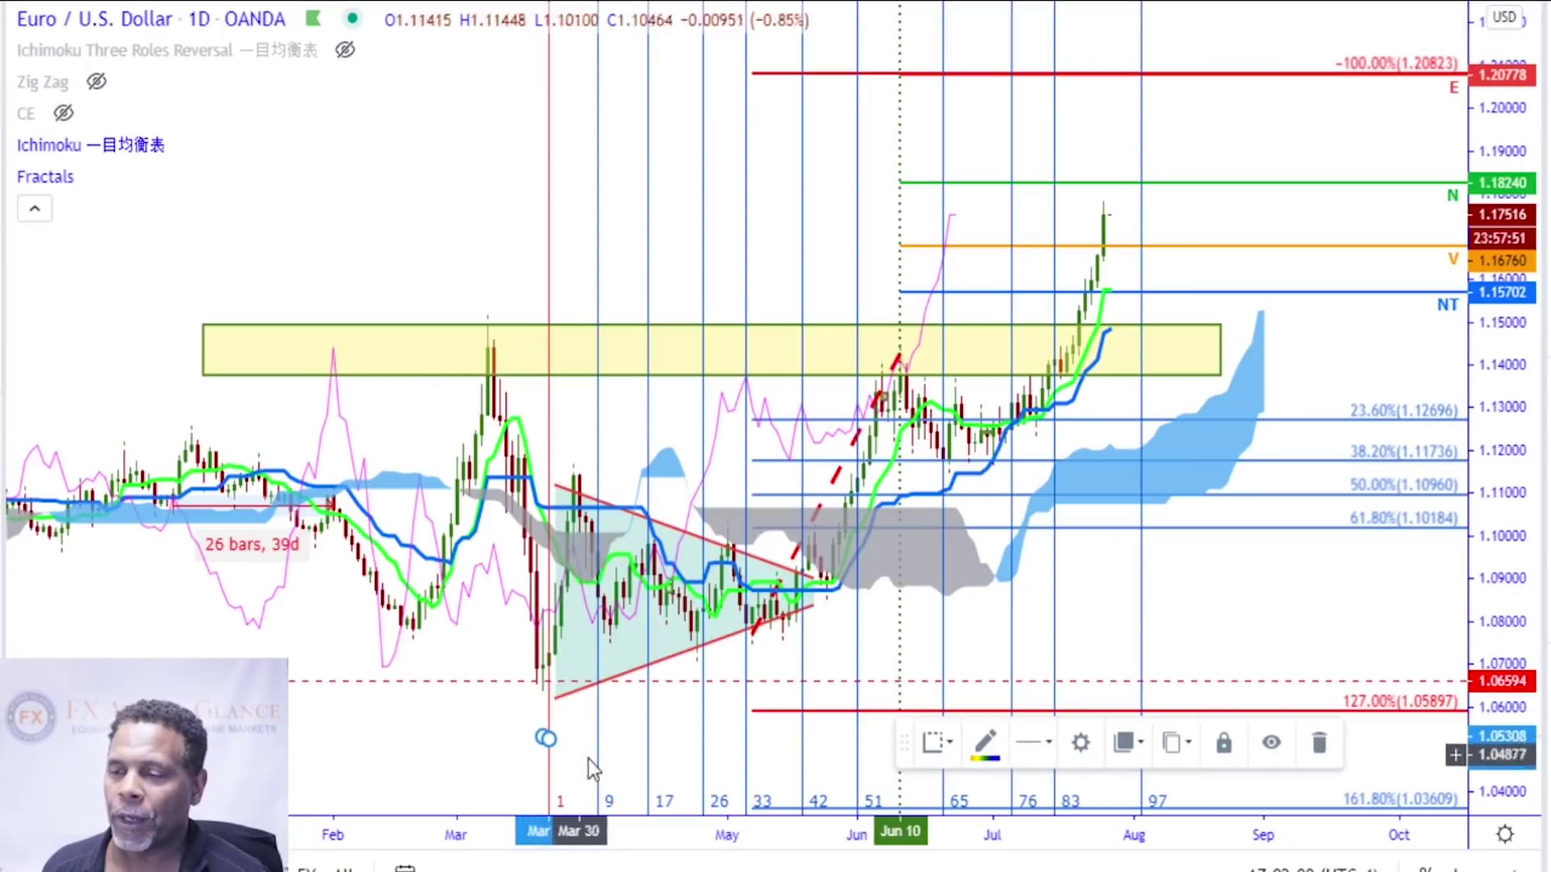
Examine how the time count lines from the March low line up with the May and June turns, the July rally and the price targets
{"action": "scroll", "coordinate": [647, 733], "scroll_direction": "up", "scroll_amount": 3}
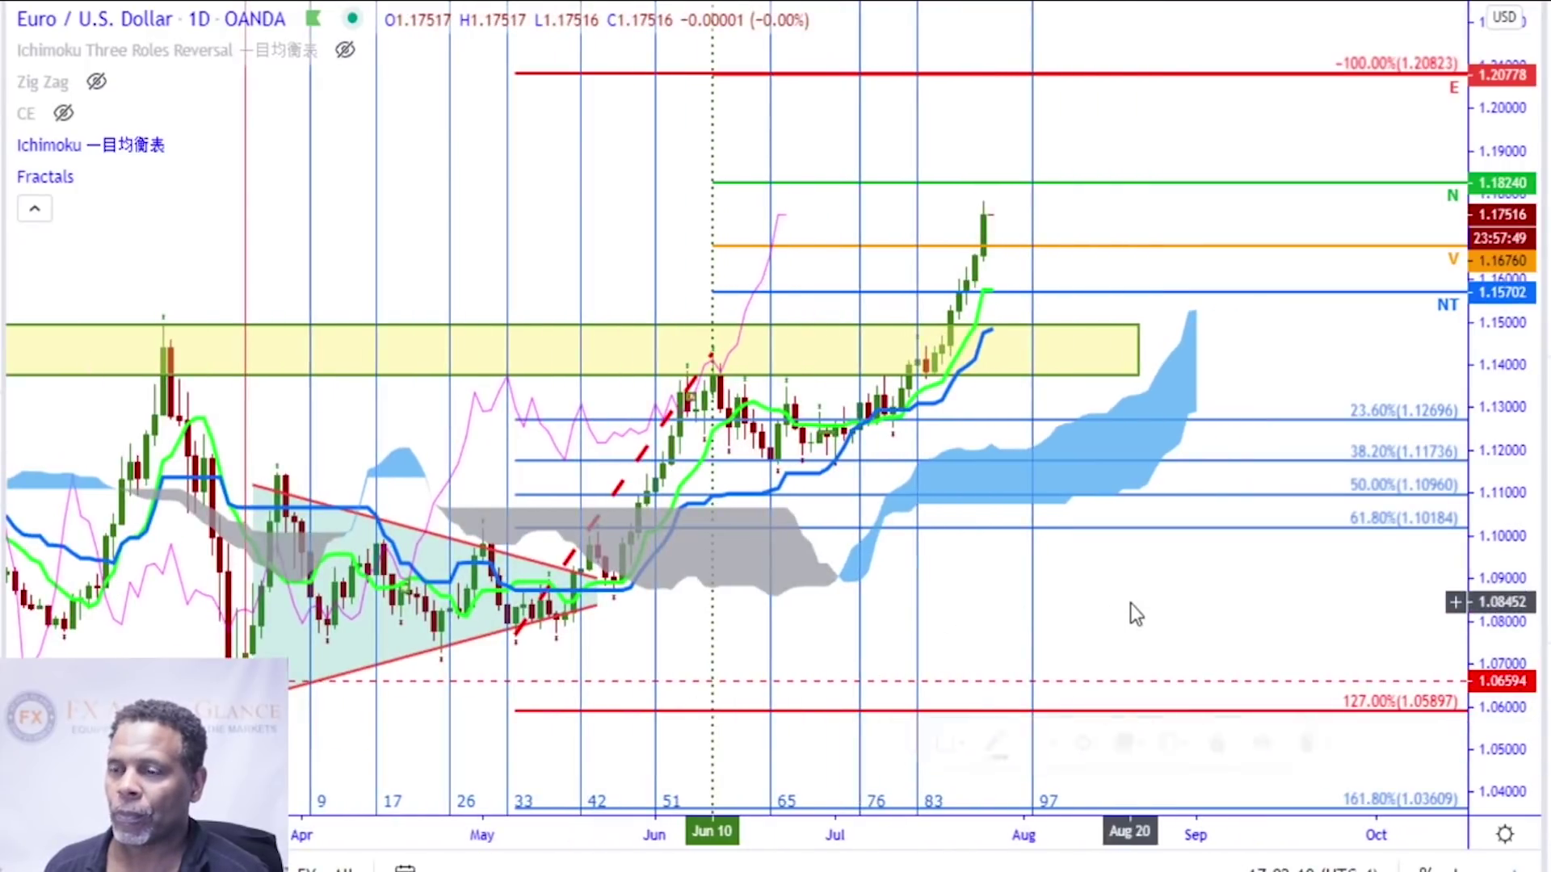
{"action": "scroll", "coordinate": [1105, 623], "scroll_direction": "down", "scroll_amount": 2}
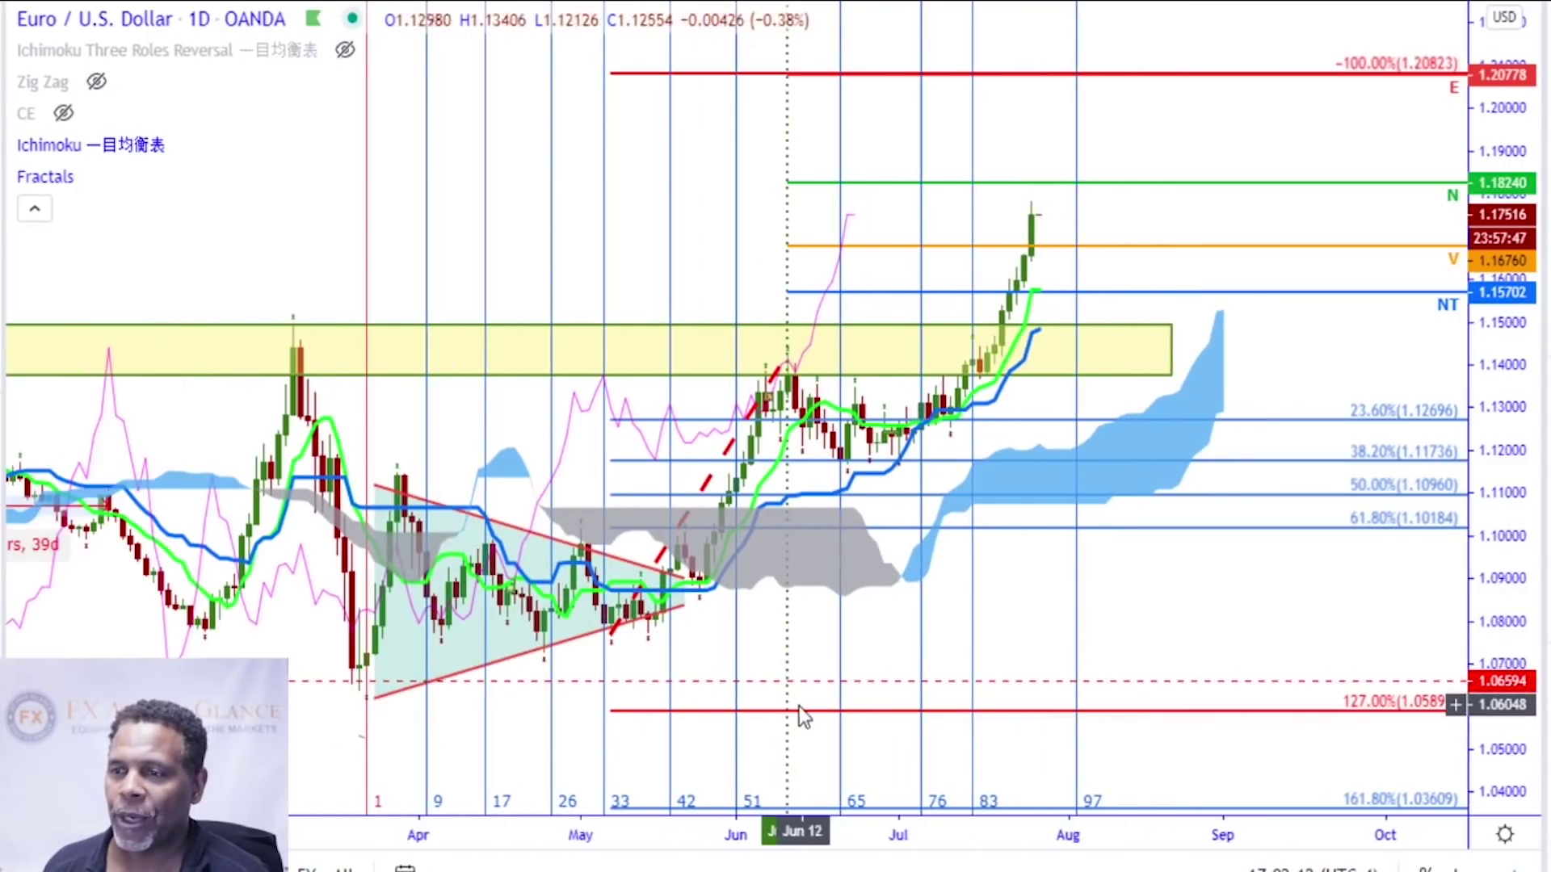
{"action": "scroll", "coordinate": [799, 707], "scroll_direction": "up", "scroll_amount": 2}
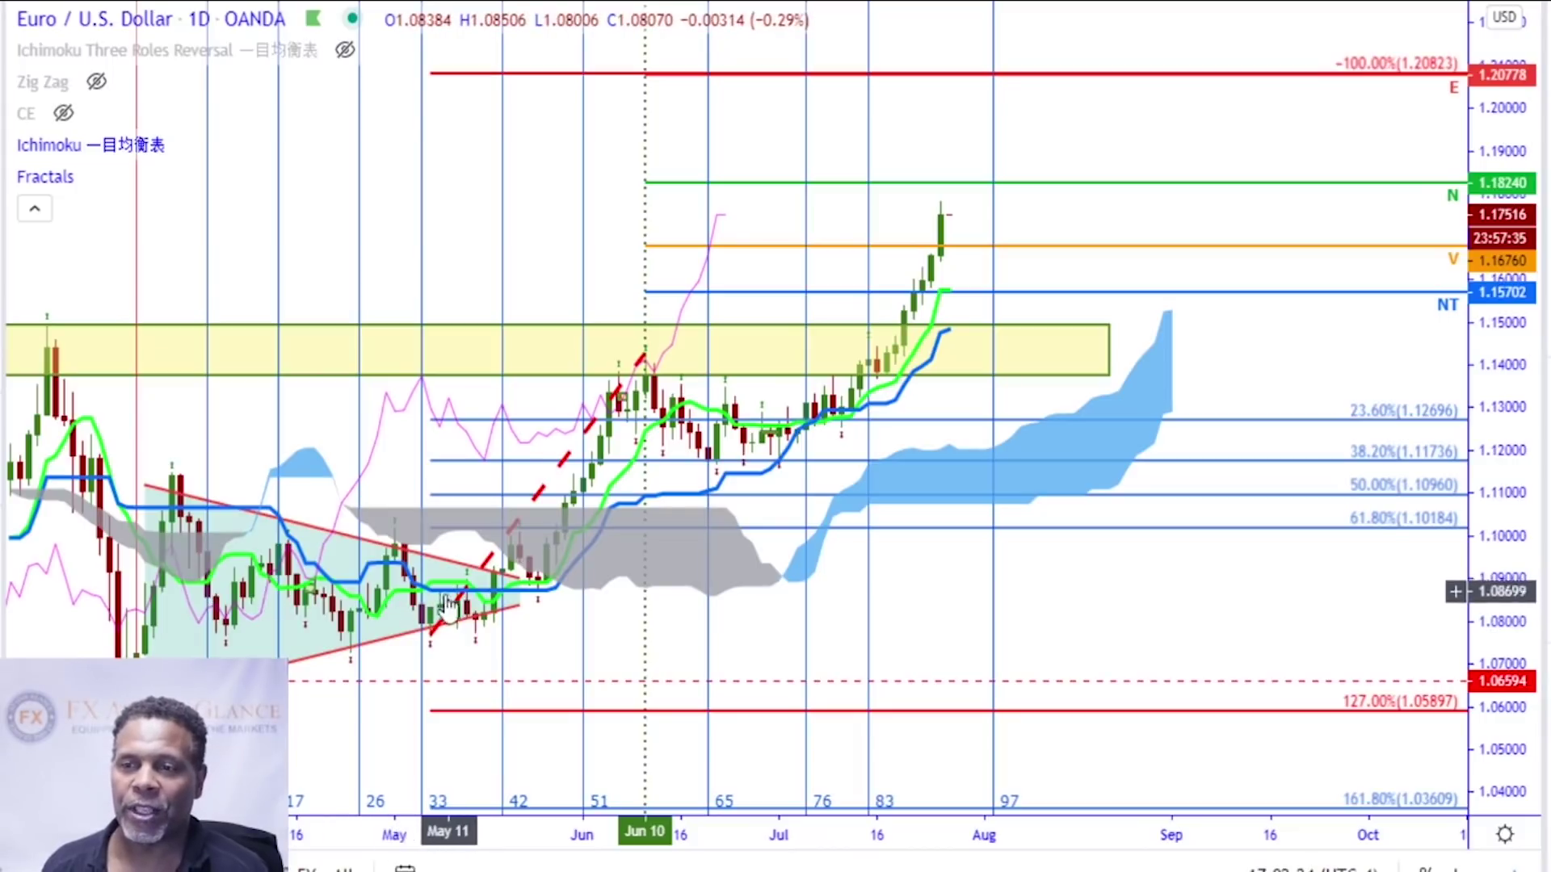
{"action": "left_click", "coordinate": [448, 628]}
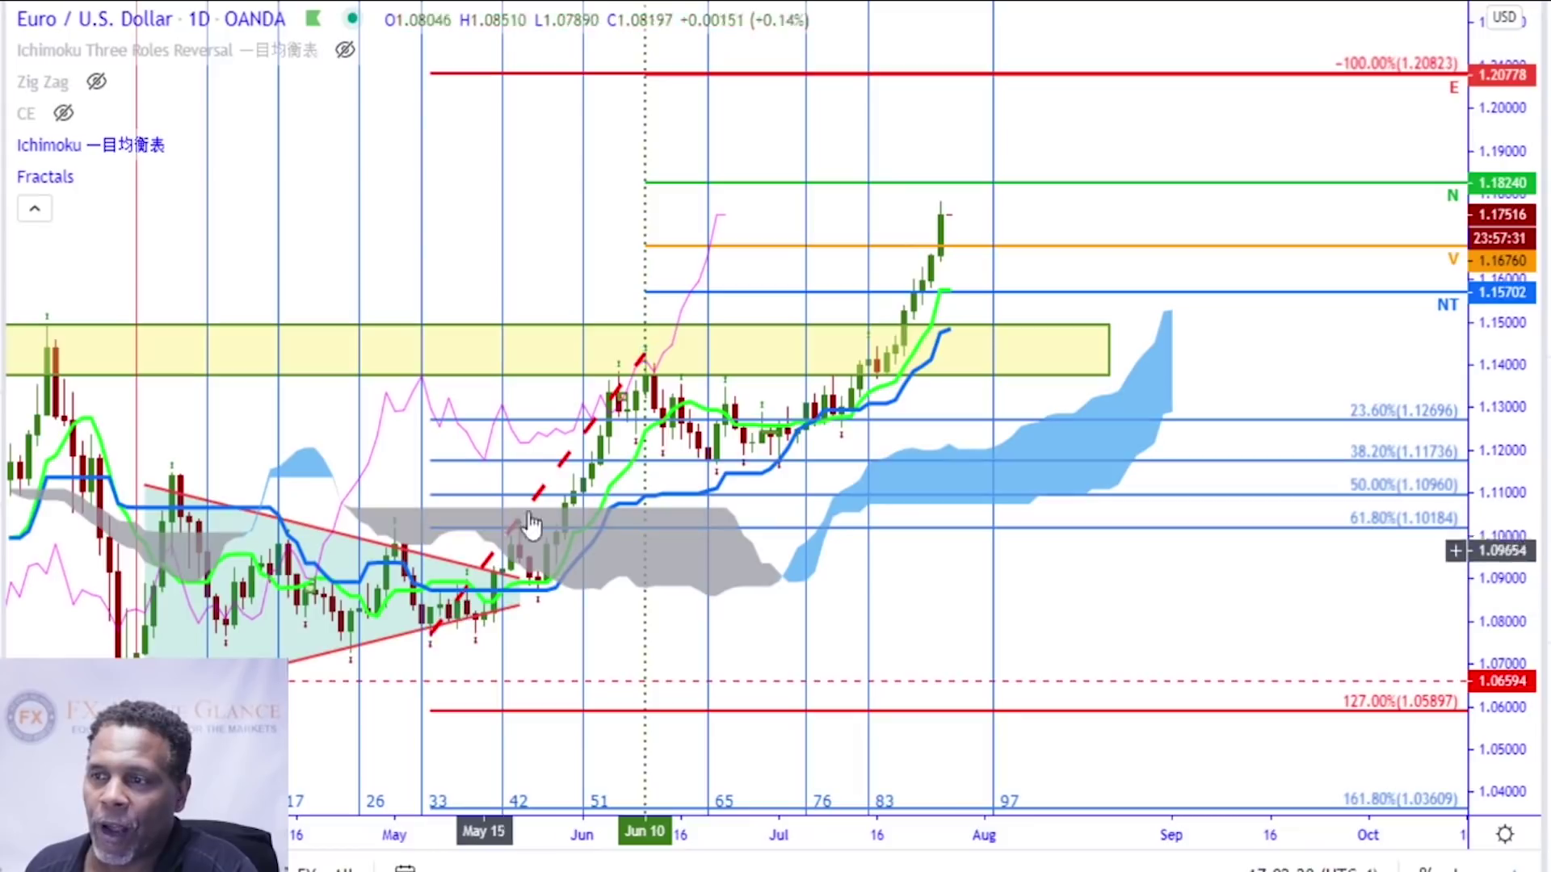
{"action": "left_click", "coordinate": [672, 457]}
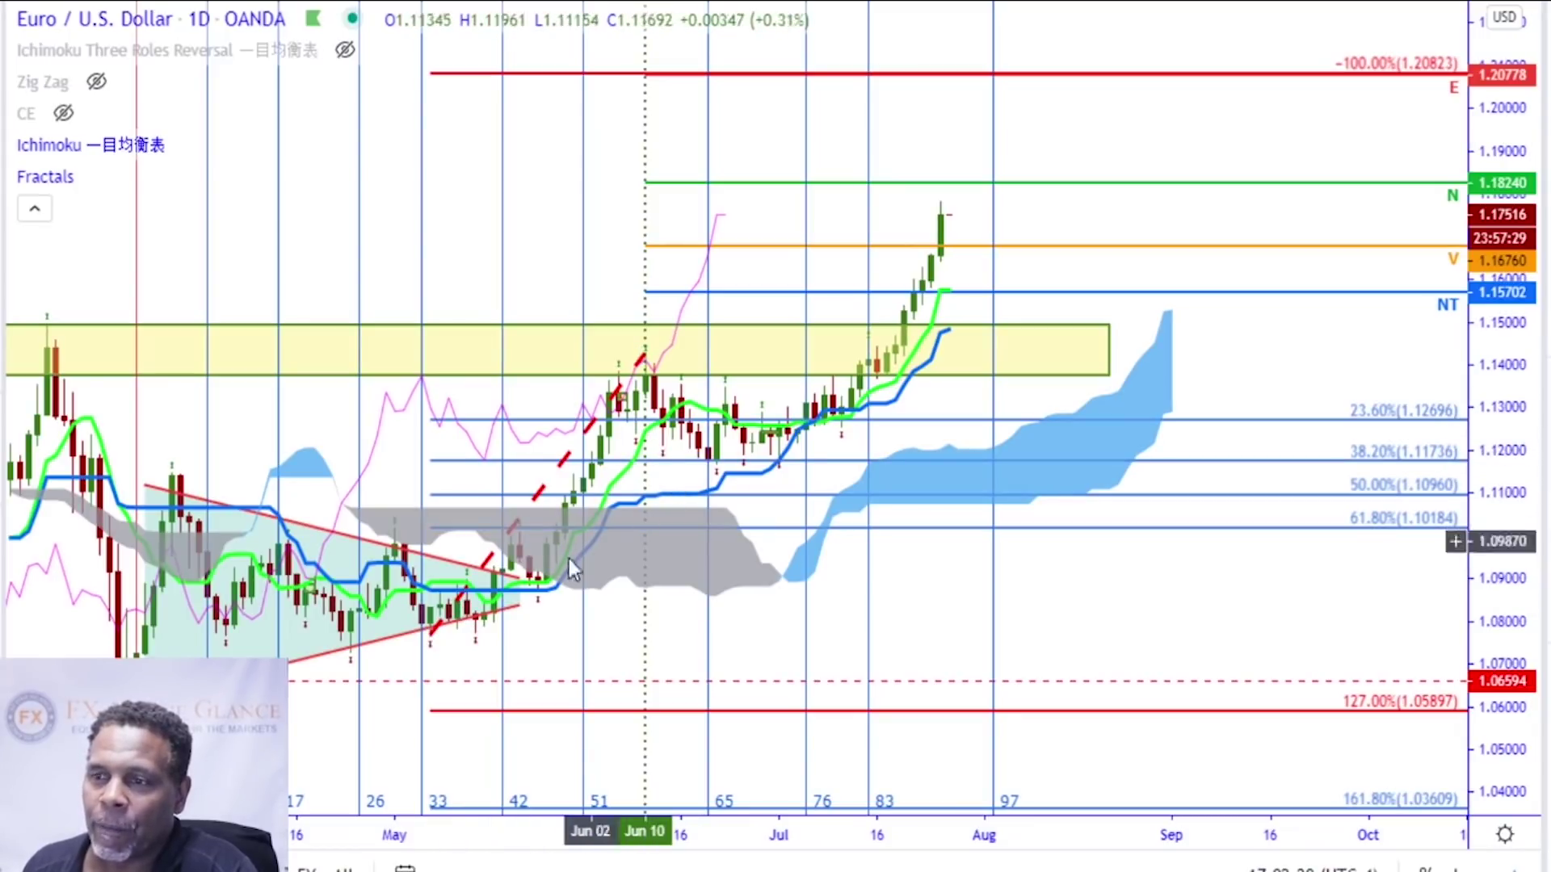
{"action": "left_click", "coordinate": [525, 592]}
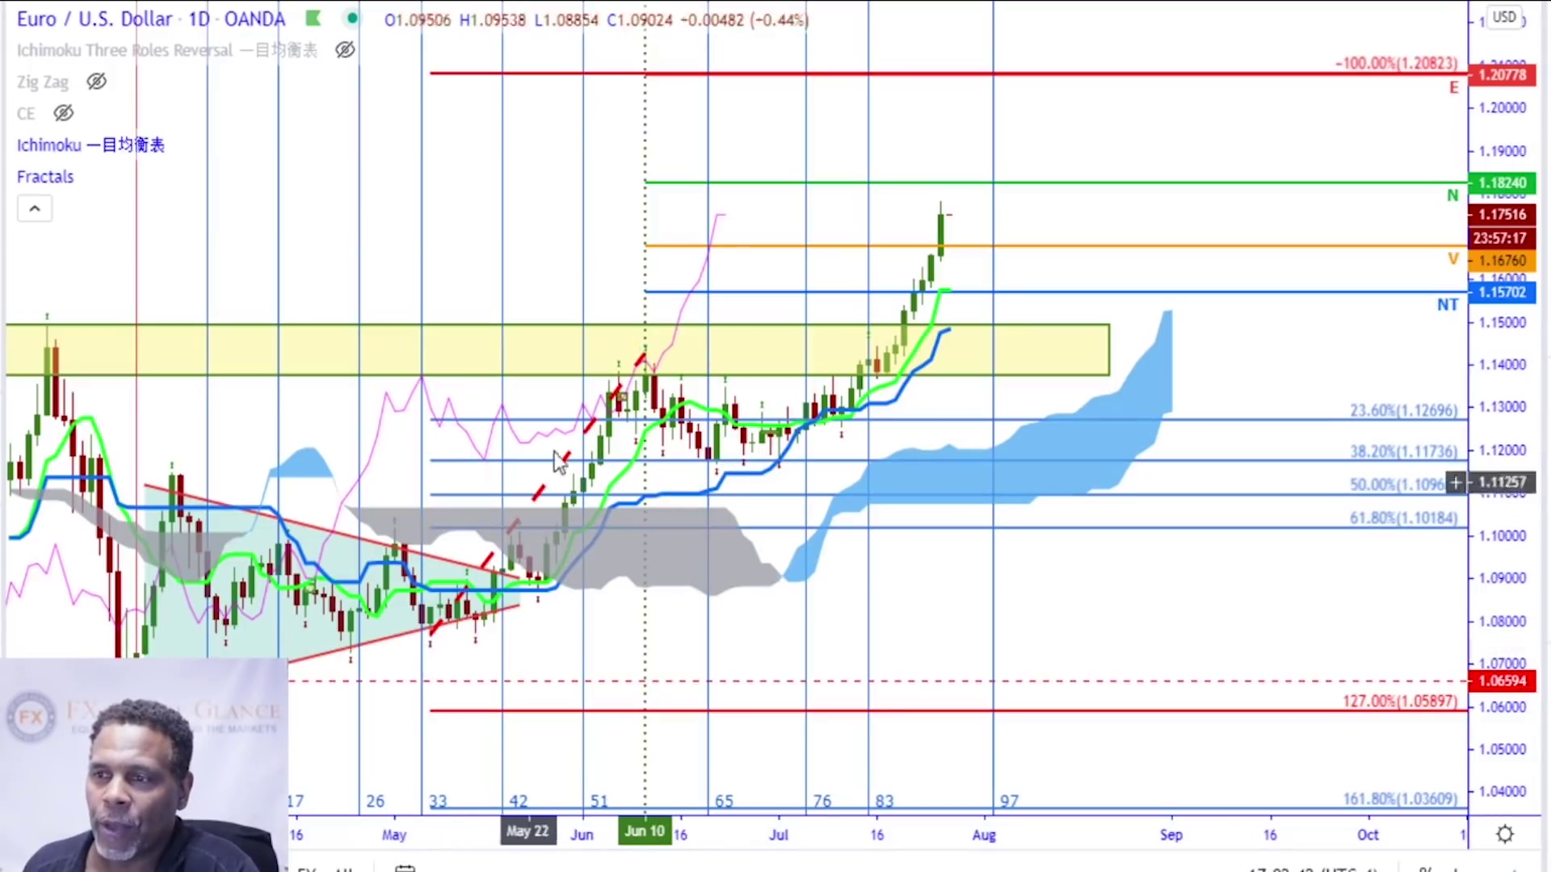
{"action": "scroll", "coordinate": [645, 361], "scroll_direction": "down", "scroll_amount": 1}
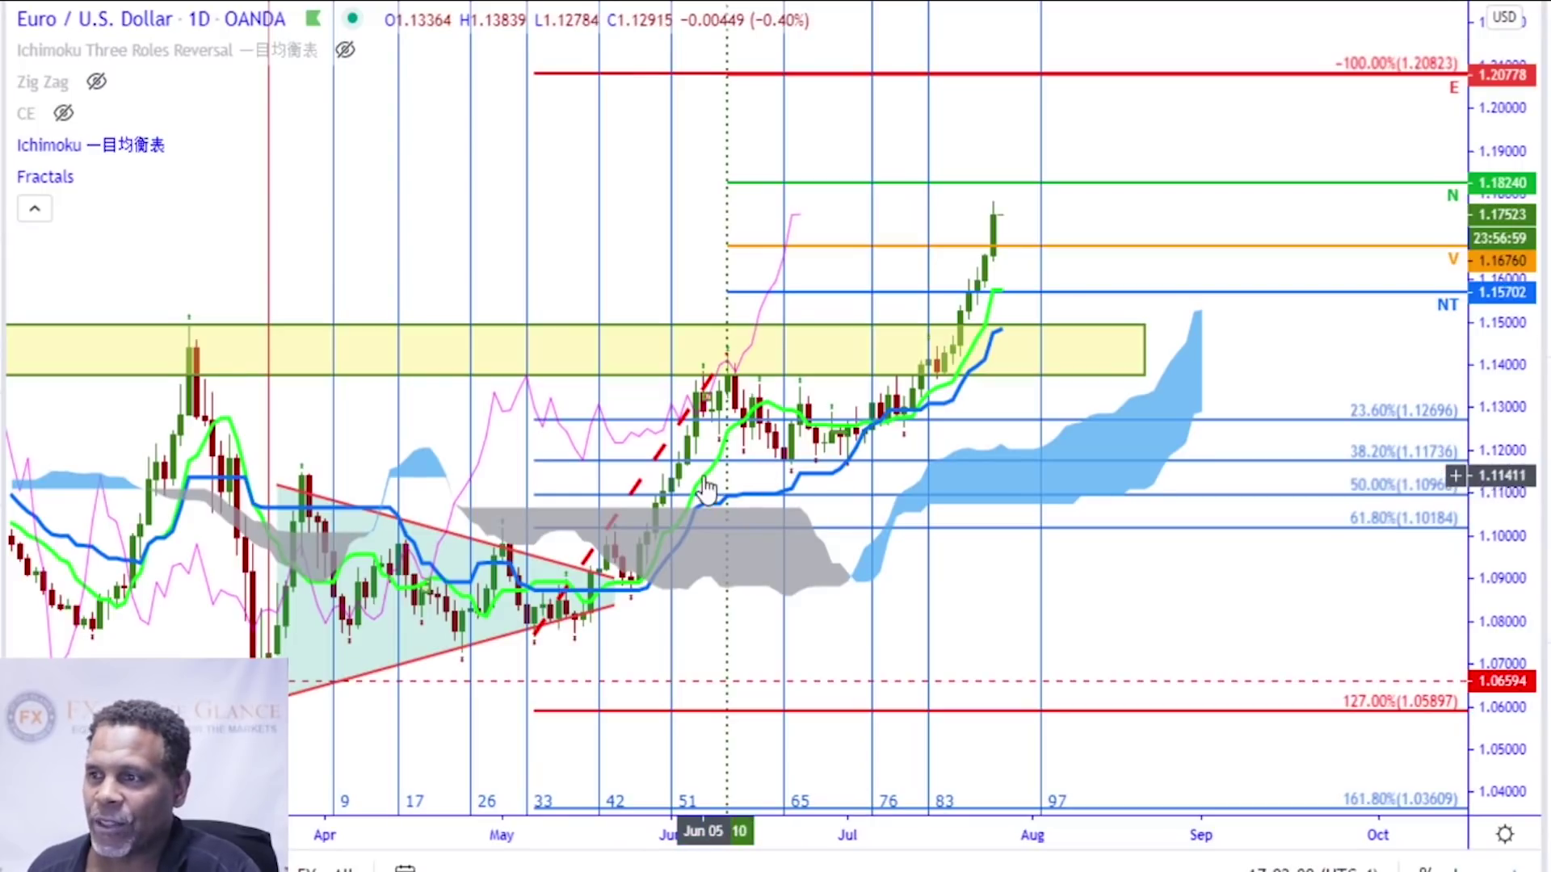
{"action": "scroll", "coordinate": [727, 513], "scroll_direction": "up", "scroll_amount": 4}
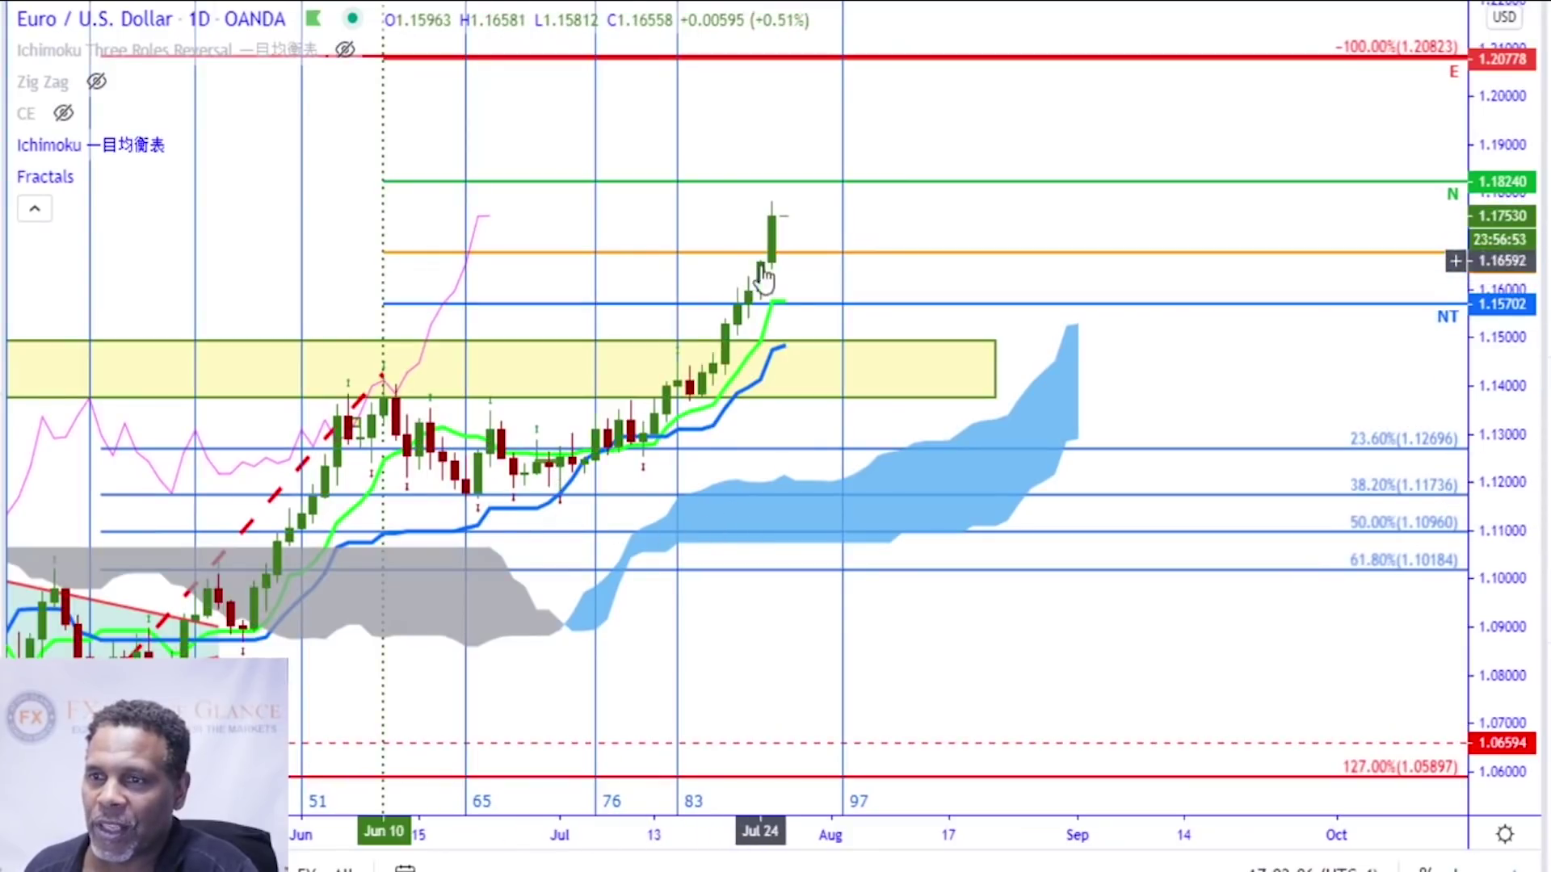
{"action": "scroll", "coordinate": [691, 473], "scroll_direction": "down", "scroll_amount": 1}
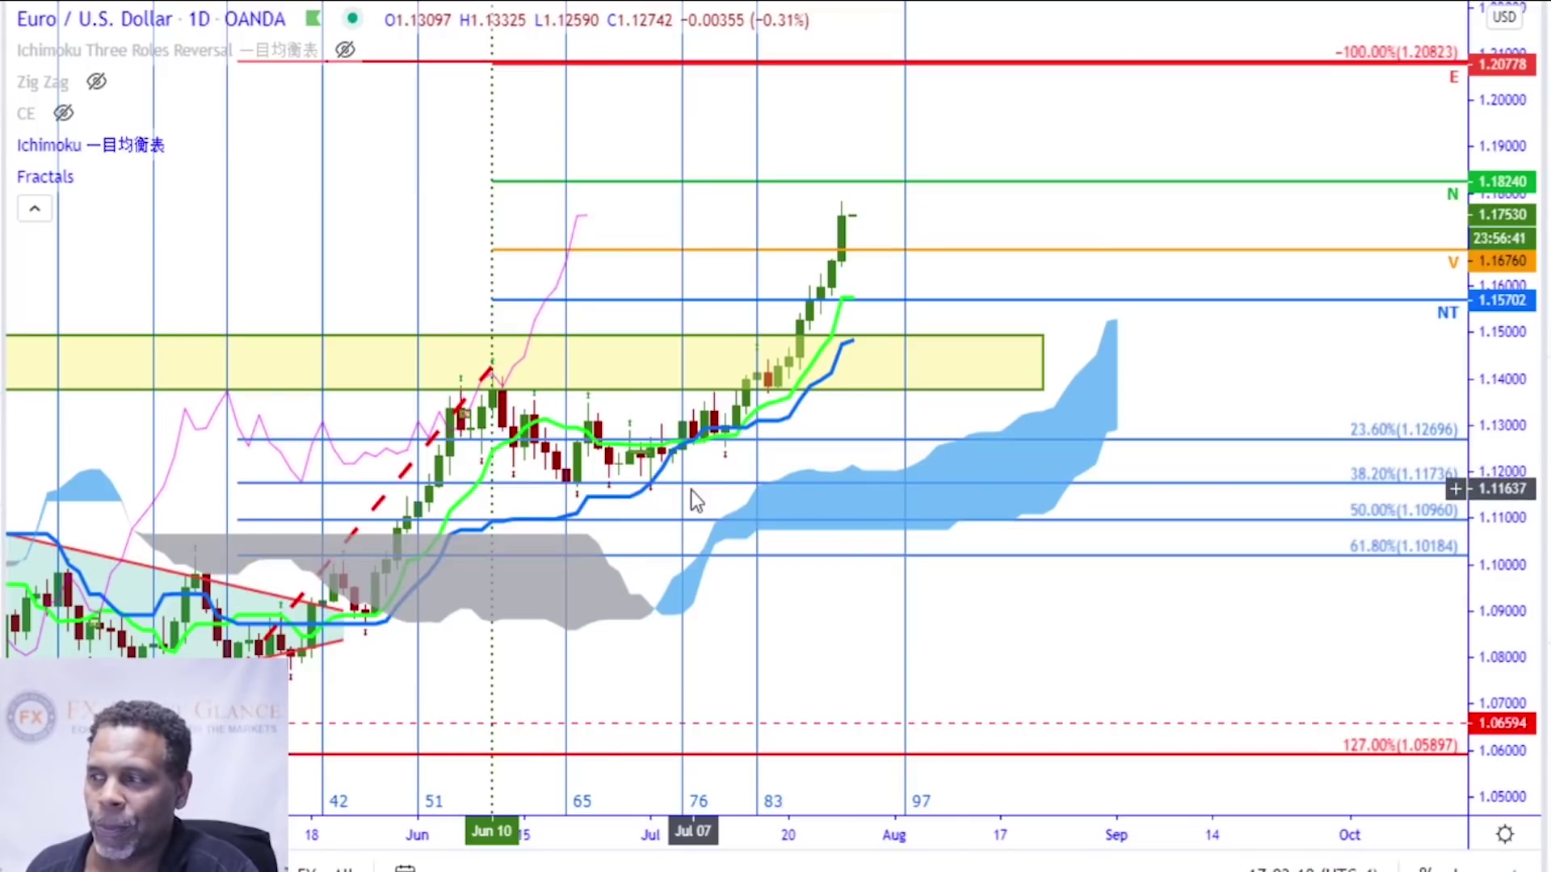
{"action": "scroll", "coordinate": [692, 490], "scroll_direction": "up", "scroll_amount": 1}
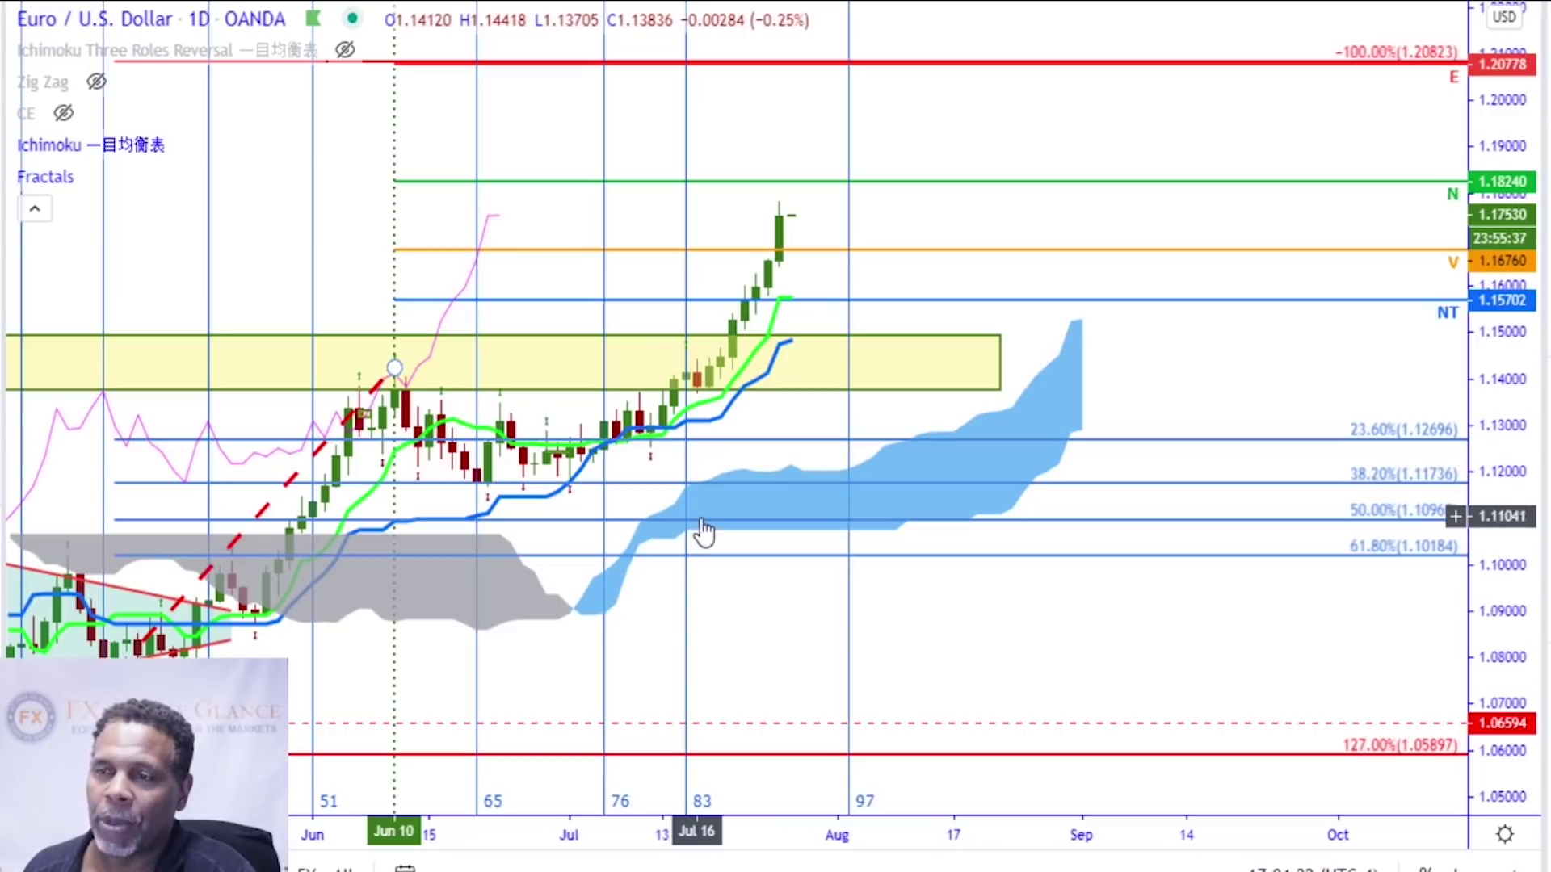
{"action": "scroll", "coordinate": [741, 557], "scroll_direction": "down", "scroll_amount": 1}
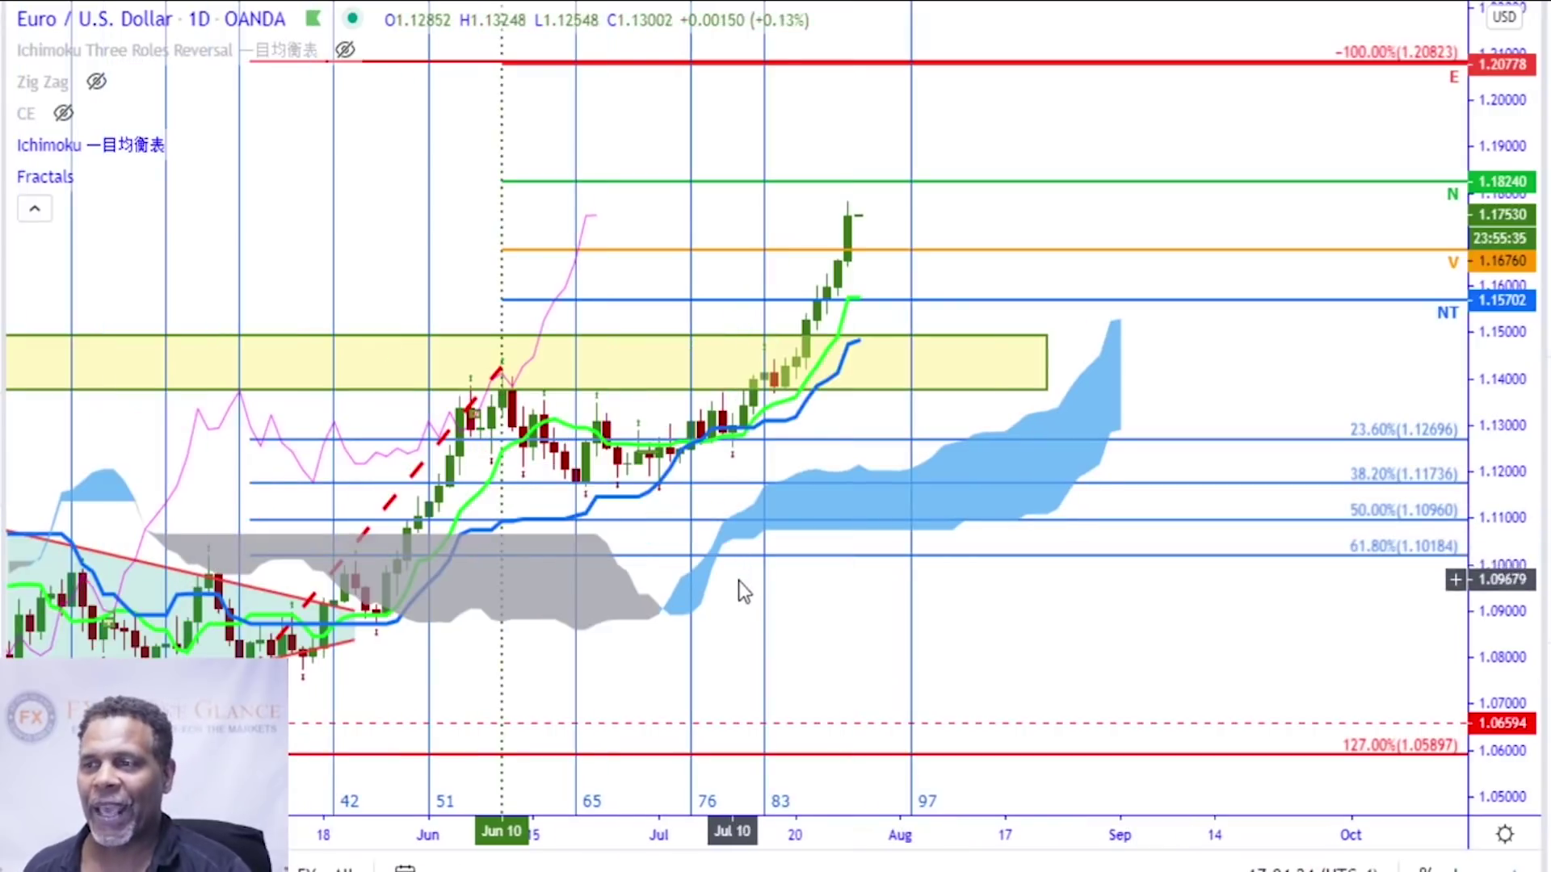
{"action": "scroll", "coordinate": [785, 588], "scroll_direction": "down", "scroll_amount": 1}
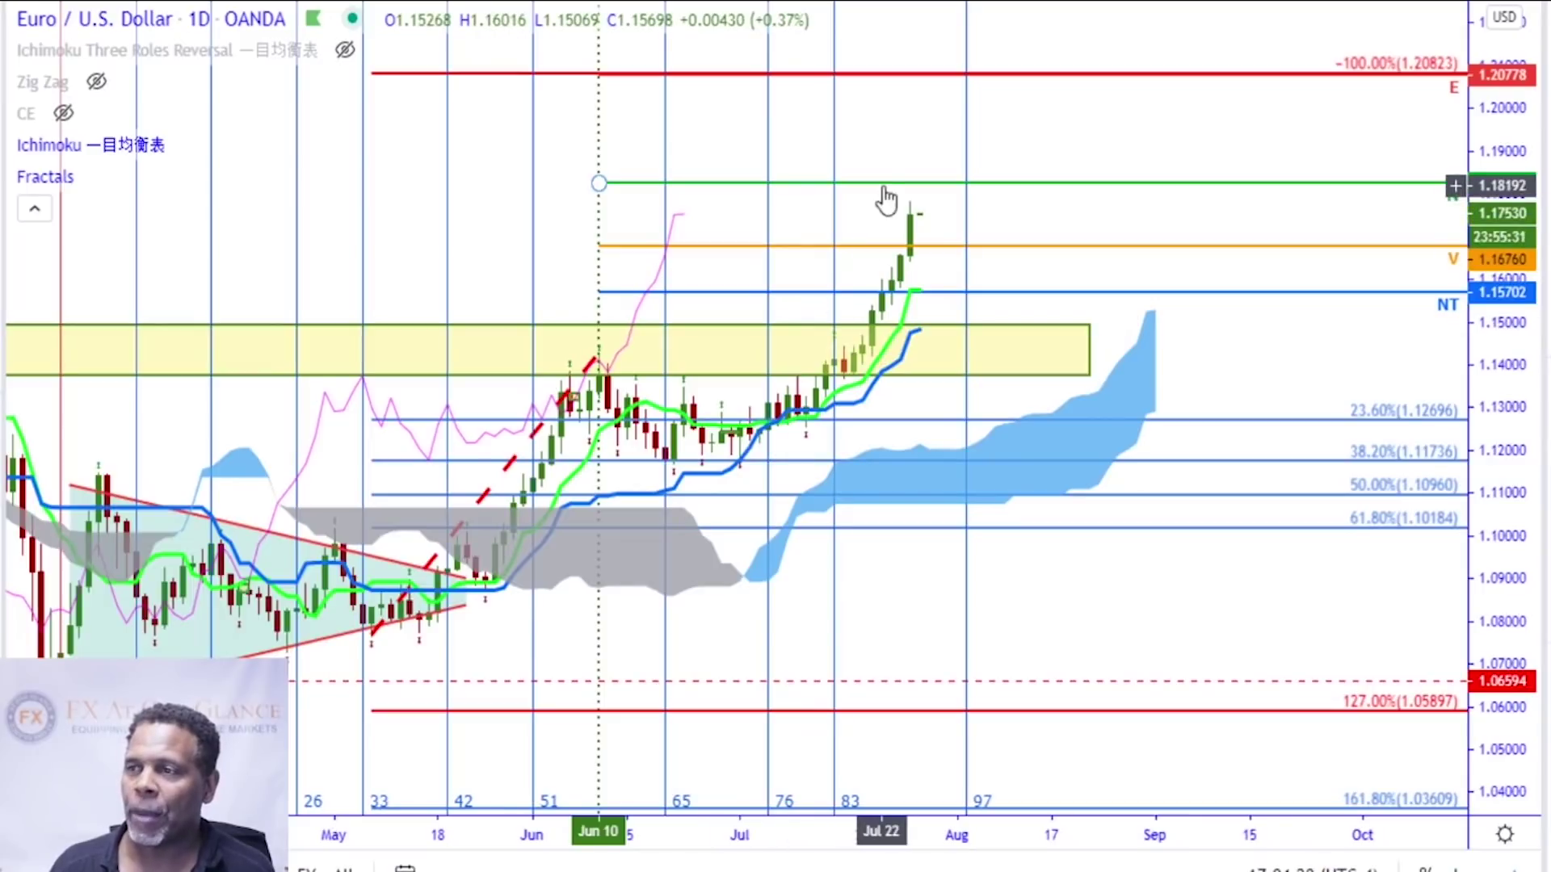
{"action": "scroll", "coordinate": [884, 205], "scroll_direction": "down", "scroll_amount": 1}
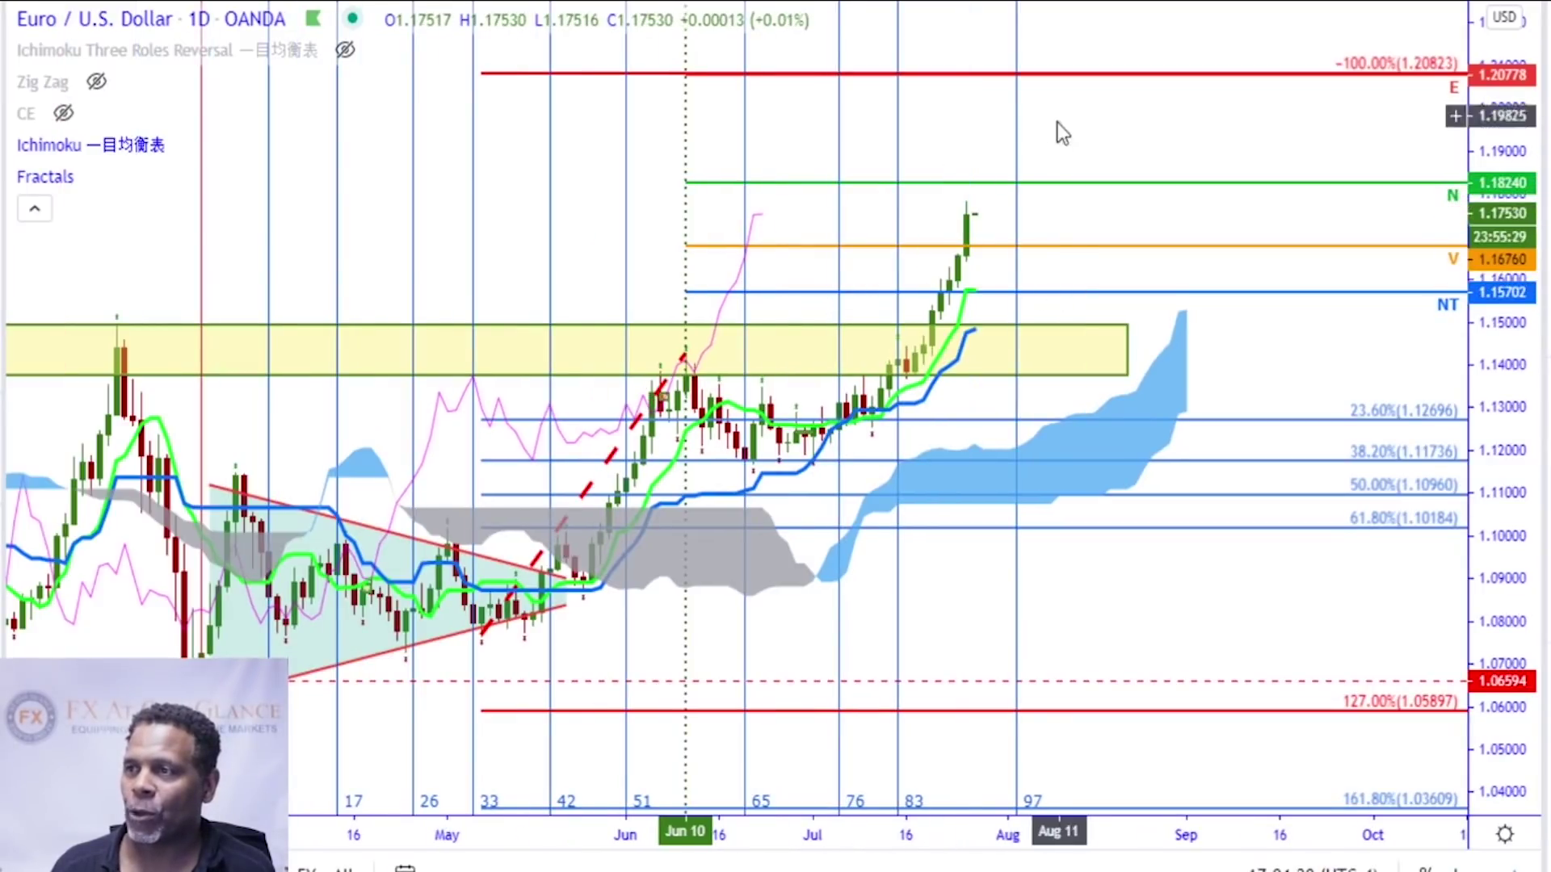
Move the start of the time count to the mid-May low and from there onto the June 10 high
{"action": "scroll", "coordinate": [1080, 216], "scroll_direction": "down", "scroll_amount": 1}
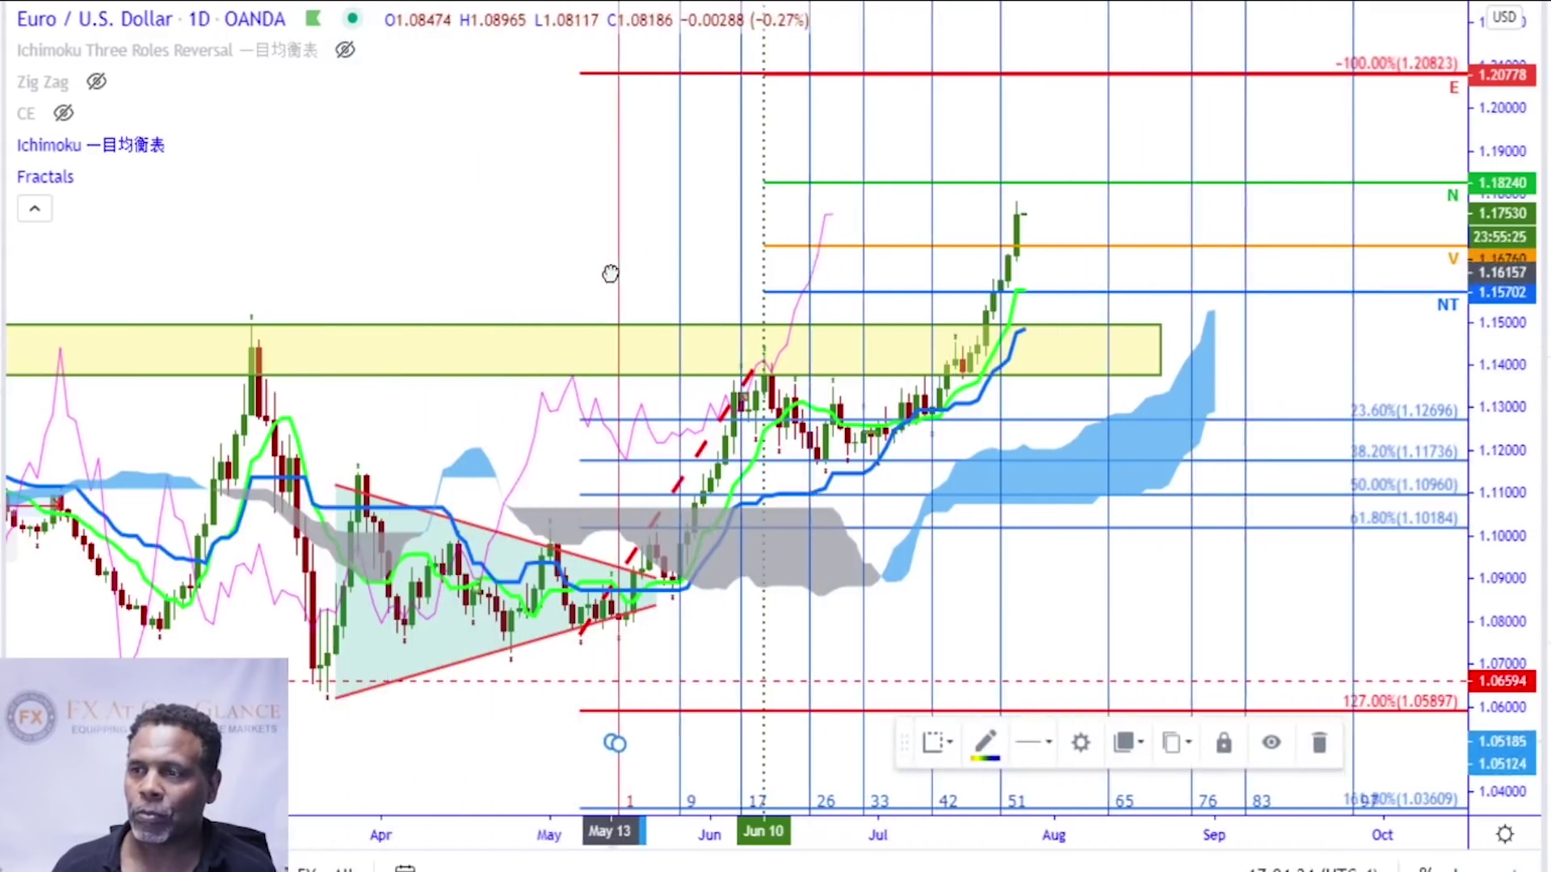
{"action": "left_click_drag", "start_coordinate": [558, 265], "coordinate": [304, 301]}
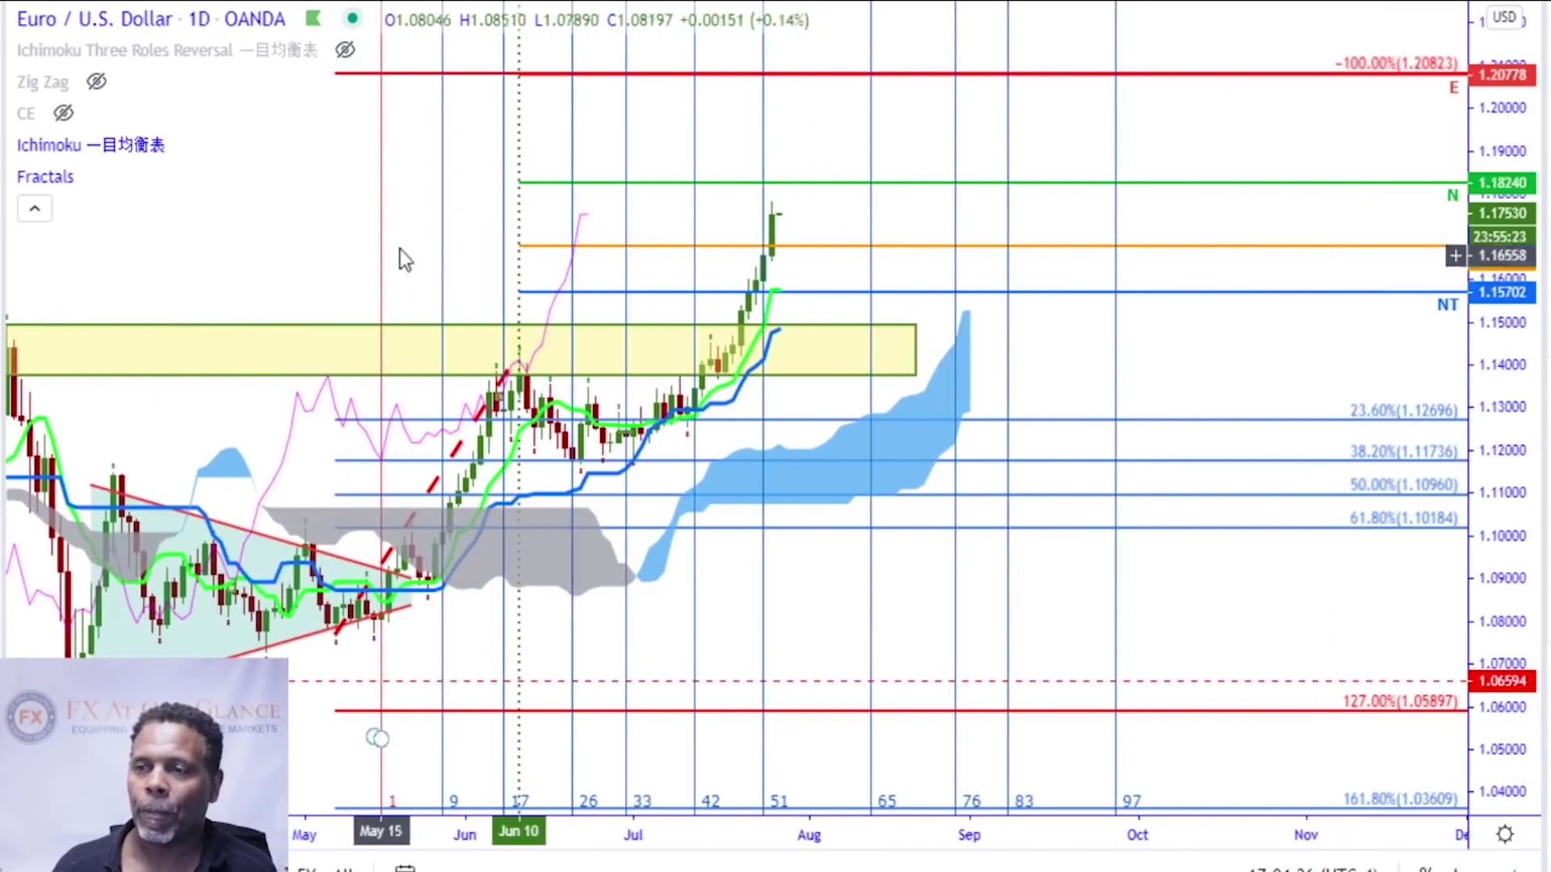
{"action": "left_click_drag", "start_coordinate": [380, 247], "coordinate": [515, 242]}
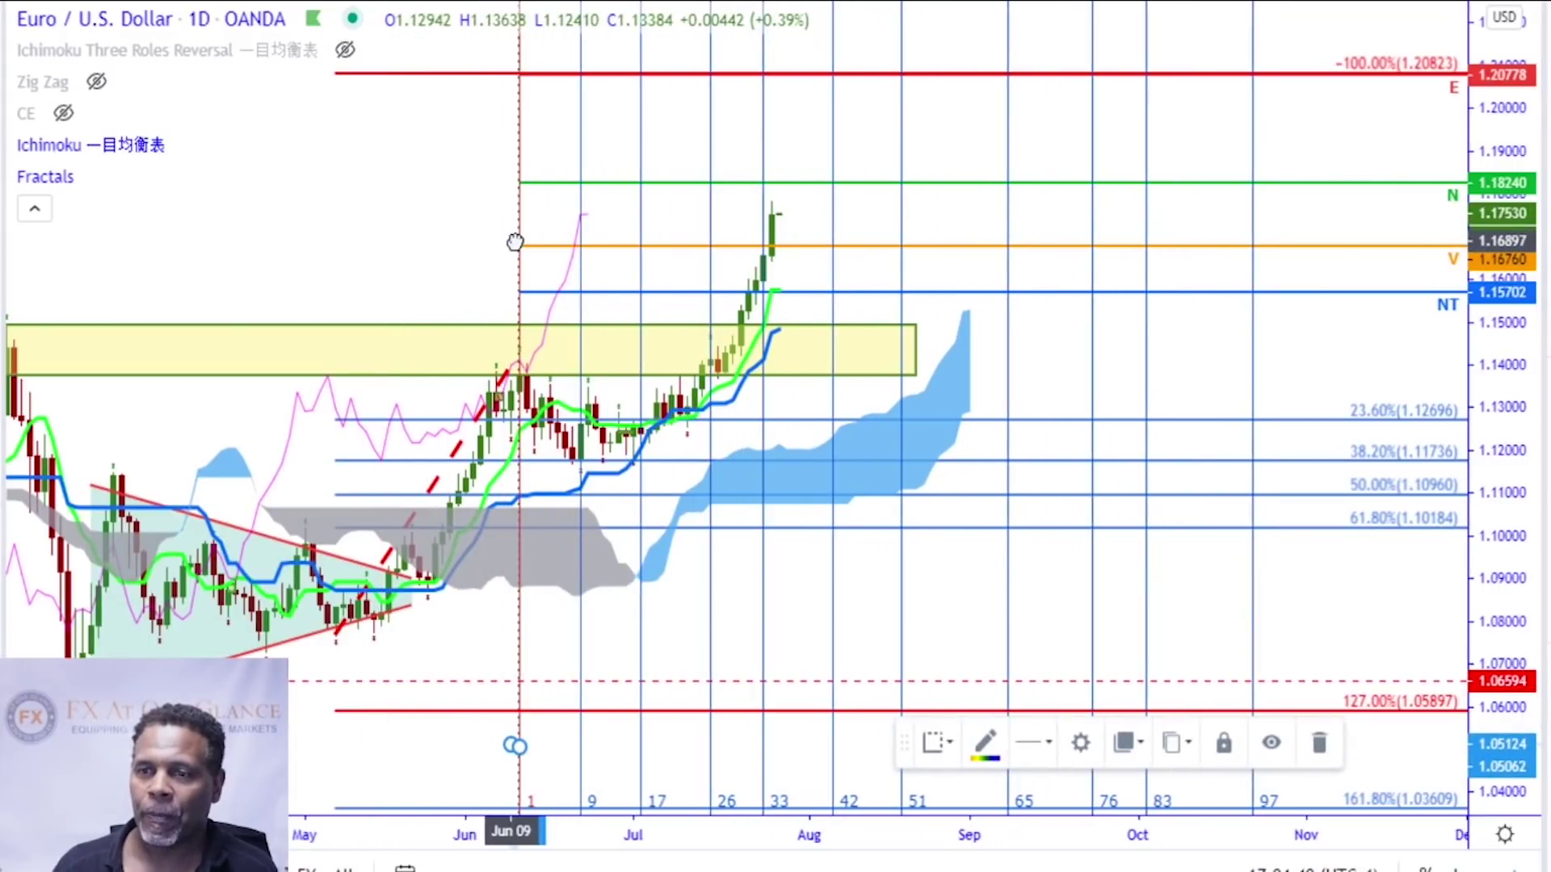
{"action": "scroll", "coordinate": [395, 222], "scroll_direction": "up", "scroll_amount": 1}
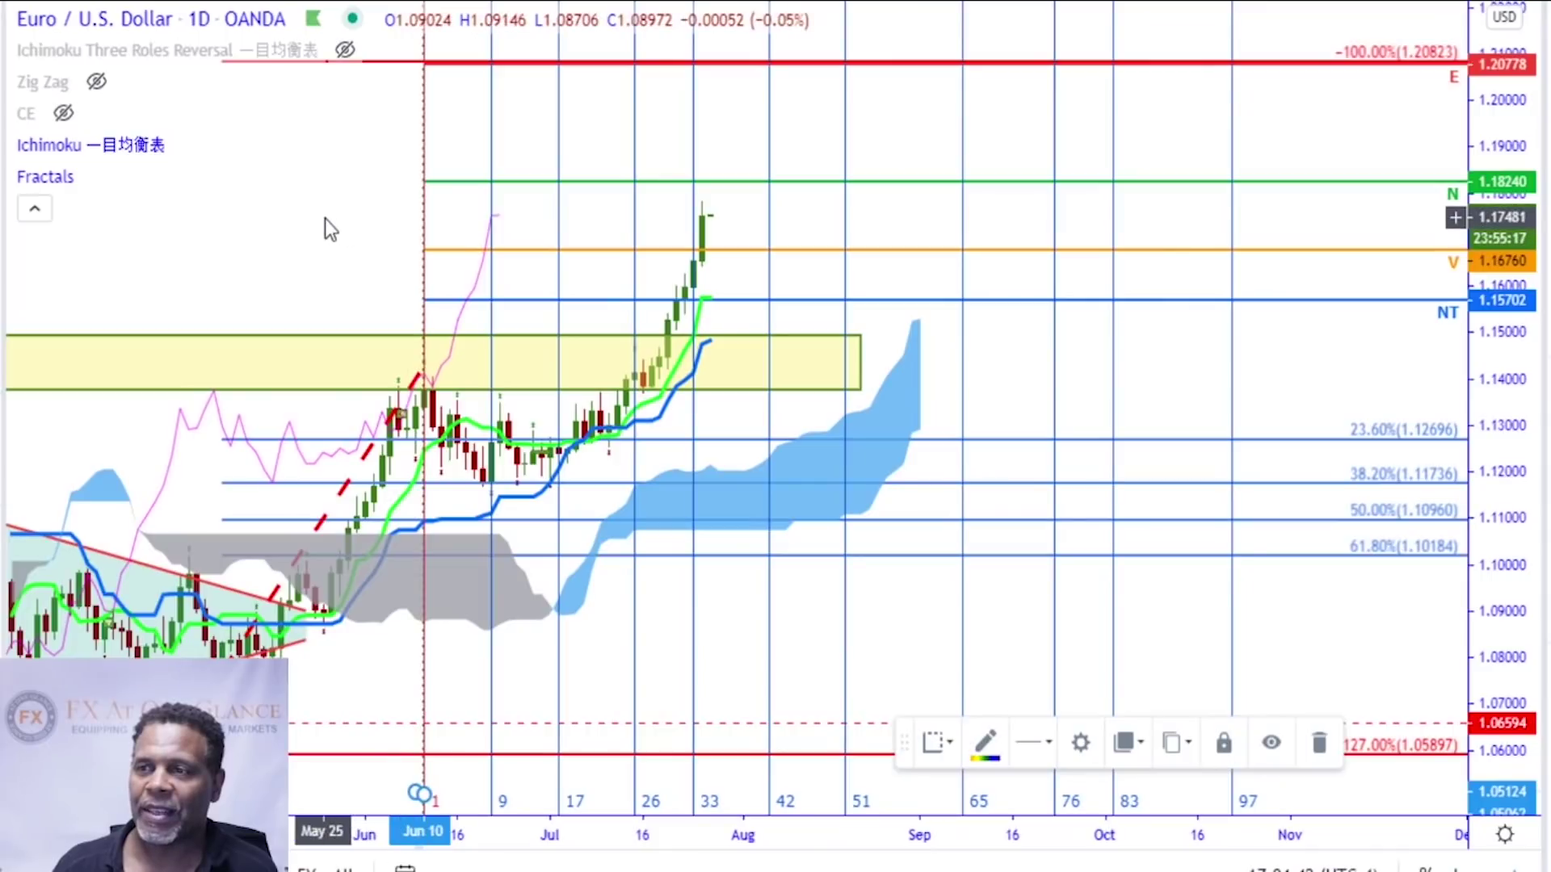
Switch to the Euro / New Zealand Dollar daily chart and review the rise into the March spike
{"action": "left_click_drag", "start_coordinate": [349, 218], "coordinate": [525, 243]}
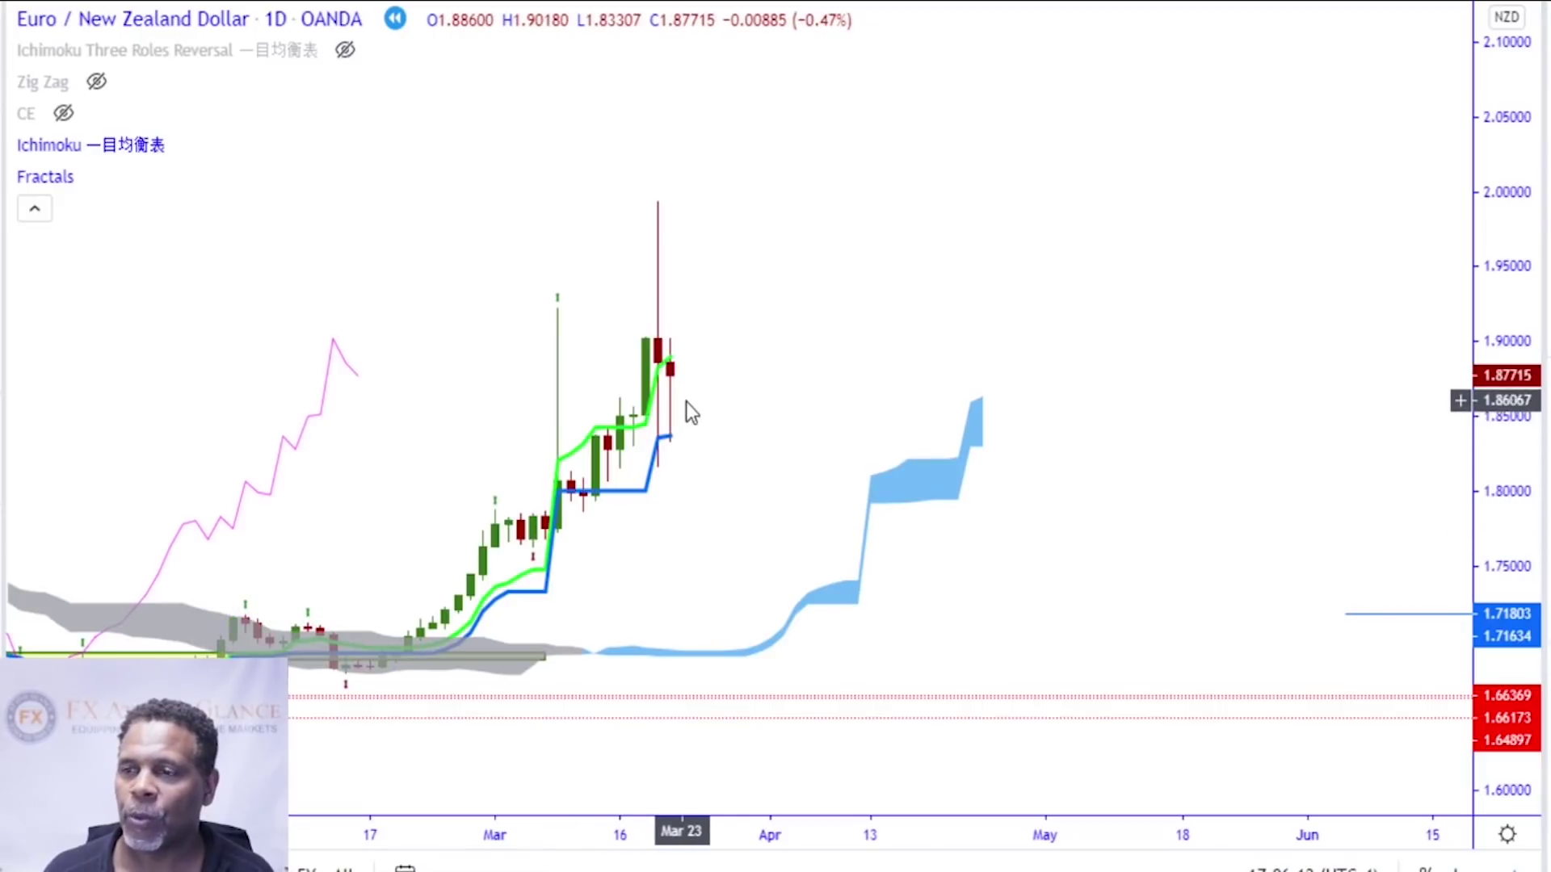
{"action": "scroll", "coordinate": [686, 401], "scroll_direction": "down", "scroll_amount": 2}
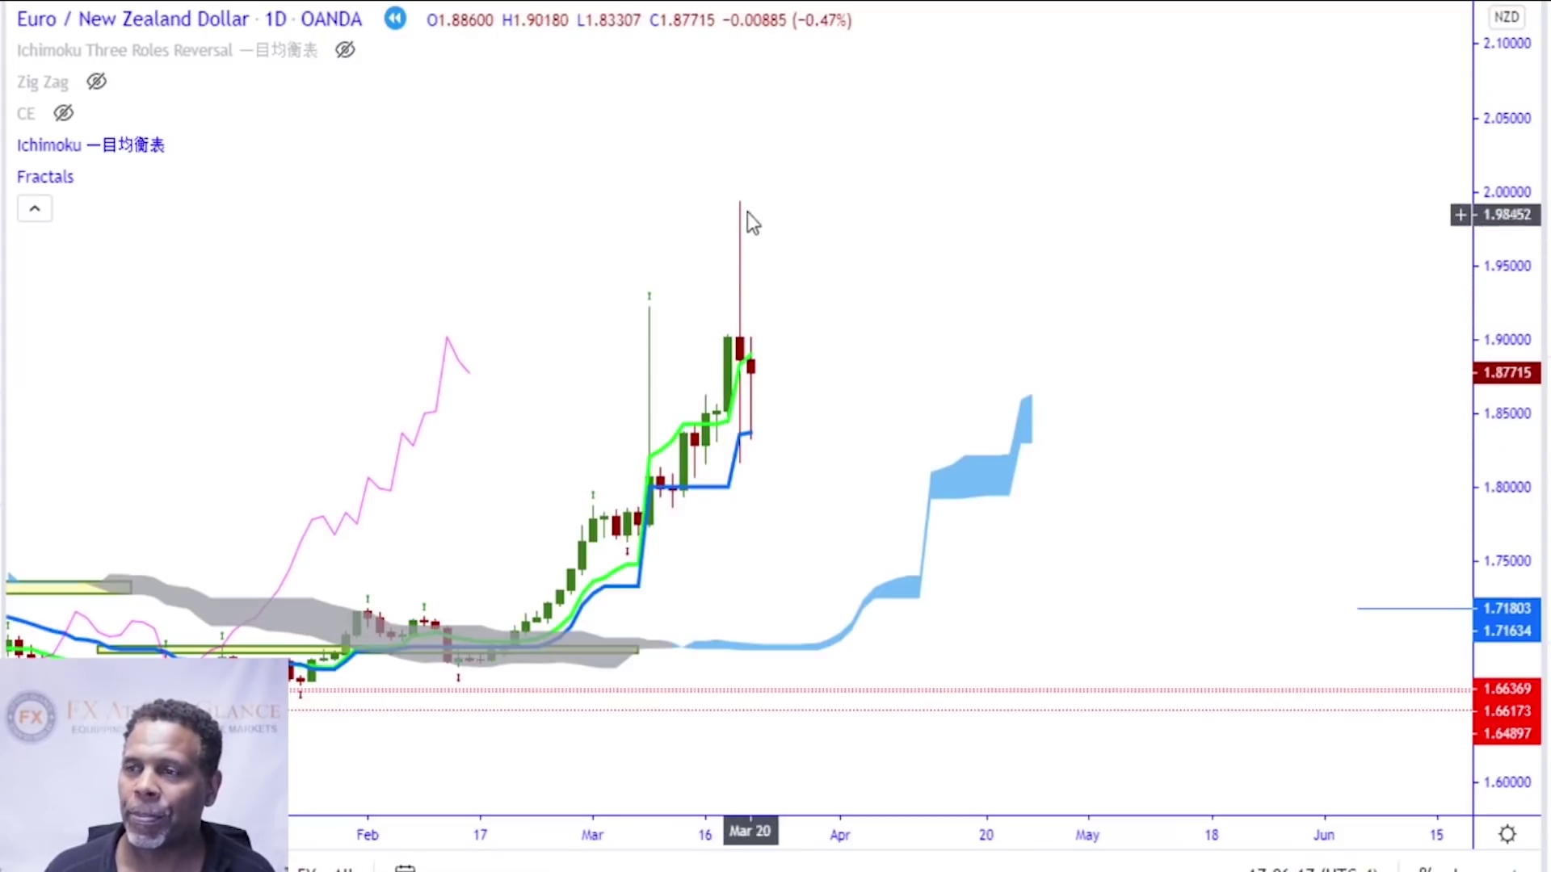
{"action": "scroll", "coordinate": [852, 289], "scroll_direction": "down", "scroll_amount": 2}
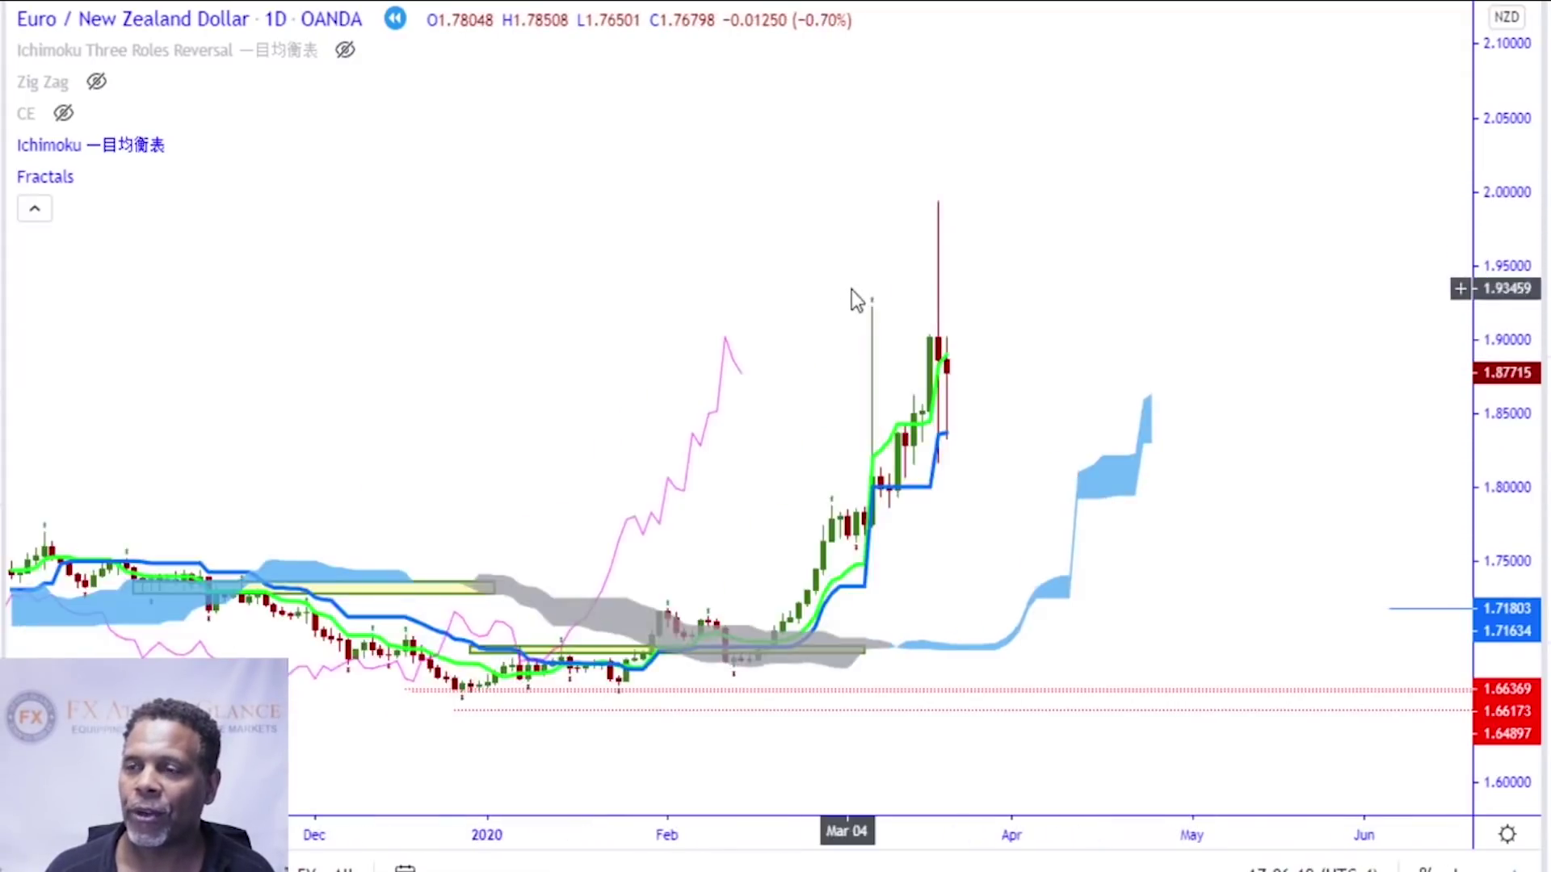
{"action": "scroll", "coordinate": [852, 289], "scroll_direction": "down", "scroll_amount": 4}
Advance the replay into early April and place a time count from the March 19 spike with count 1 on March 20
{"action": "scroll", "coordinate": [854, 303], "scroll_direction": "up", "scroll_amount": 6}
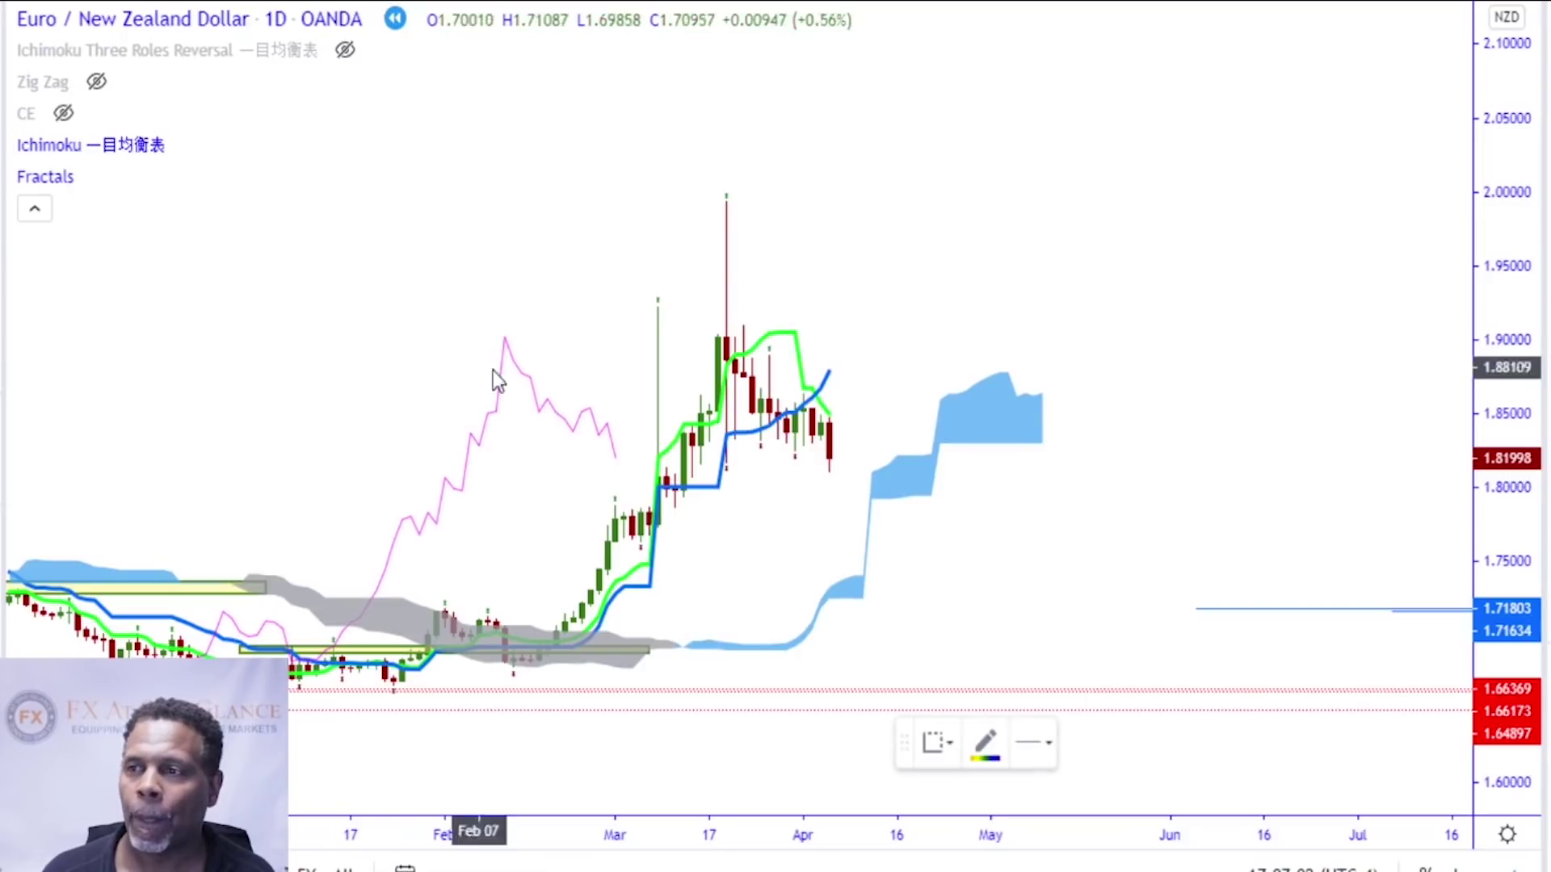
{"action": "left_click", "coordinate": [725, 278]}
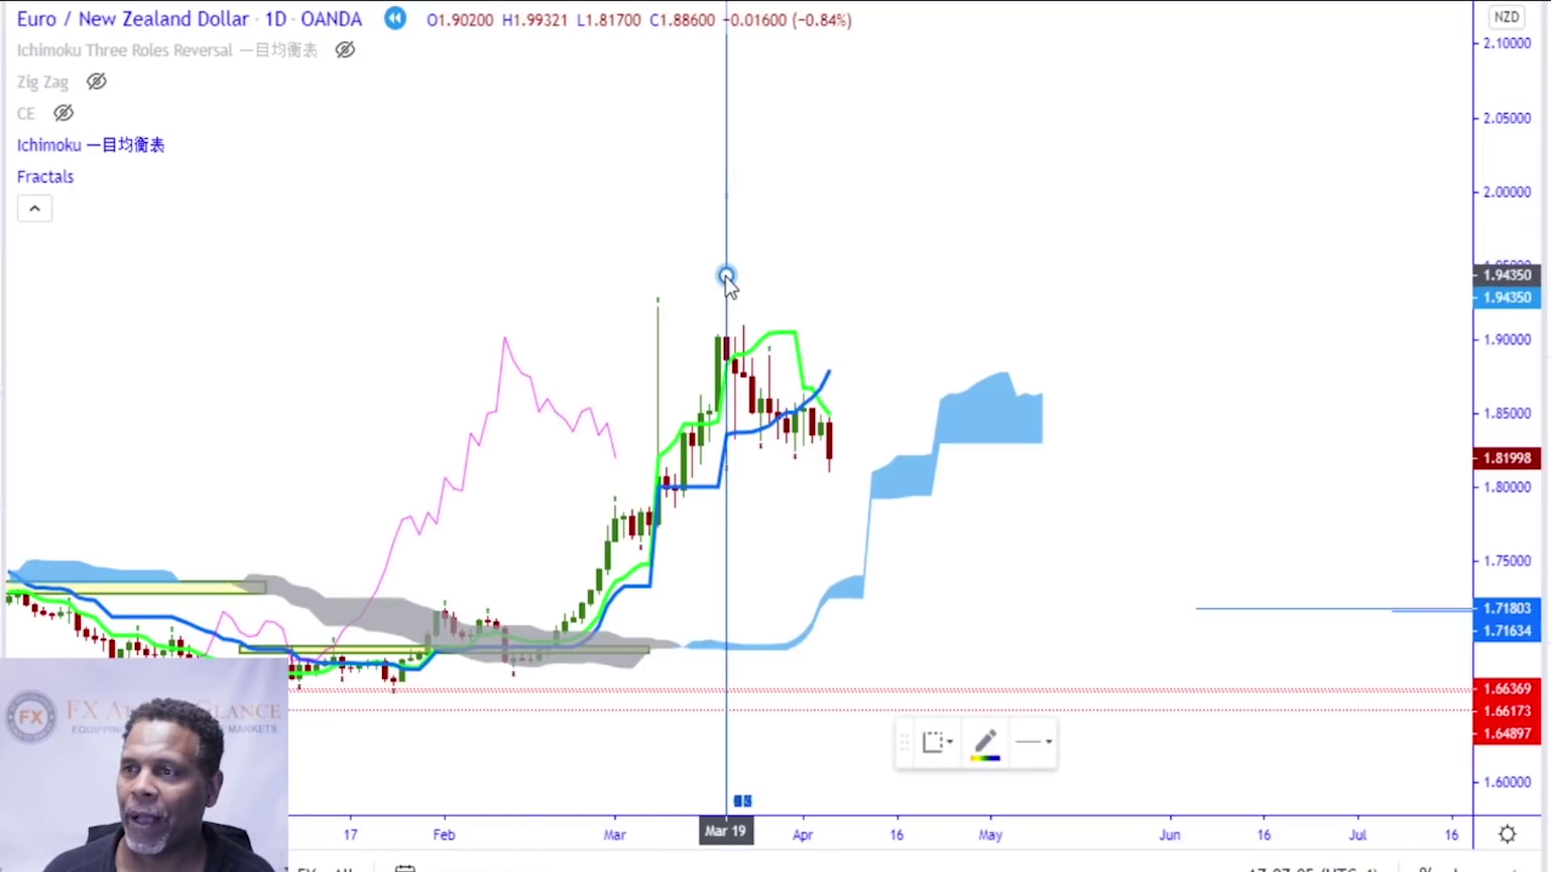
{"action": "left_click", "coordinate": [733, 280]}
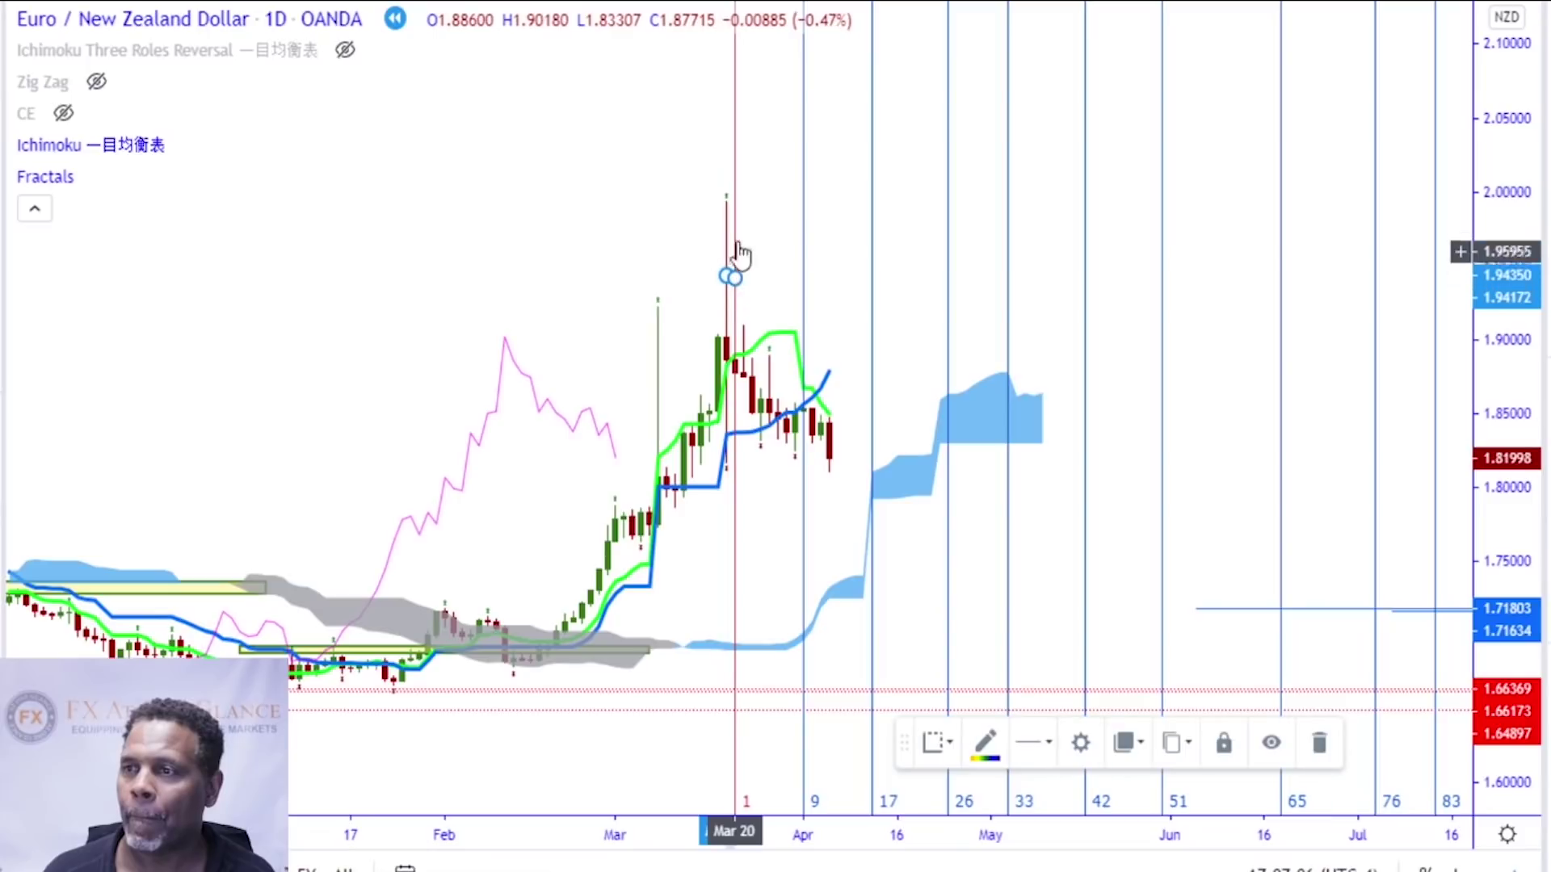
Shift the time count back one day so count 1 falls on the March 19 spike, and advance the replay to count 33 in early May
{"action": "left_click_drag", "start_coordinate": [735, 202], "coordinate": [724, 192]}
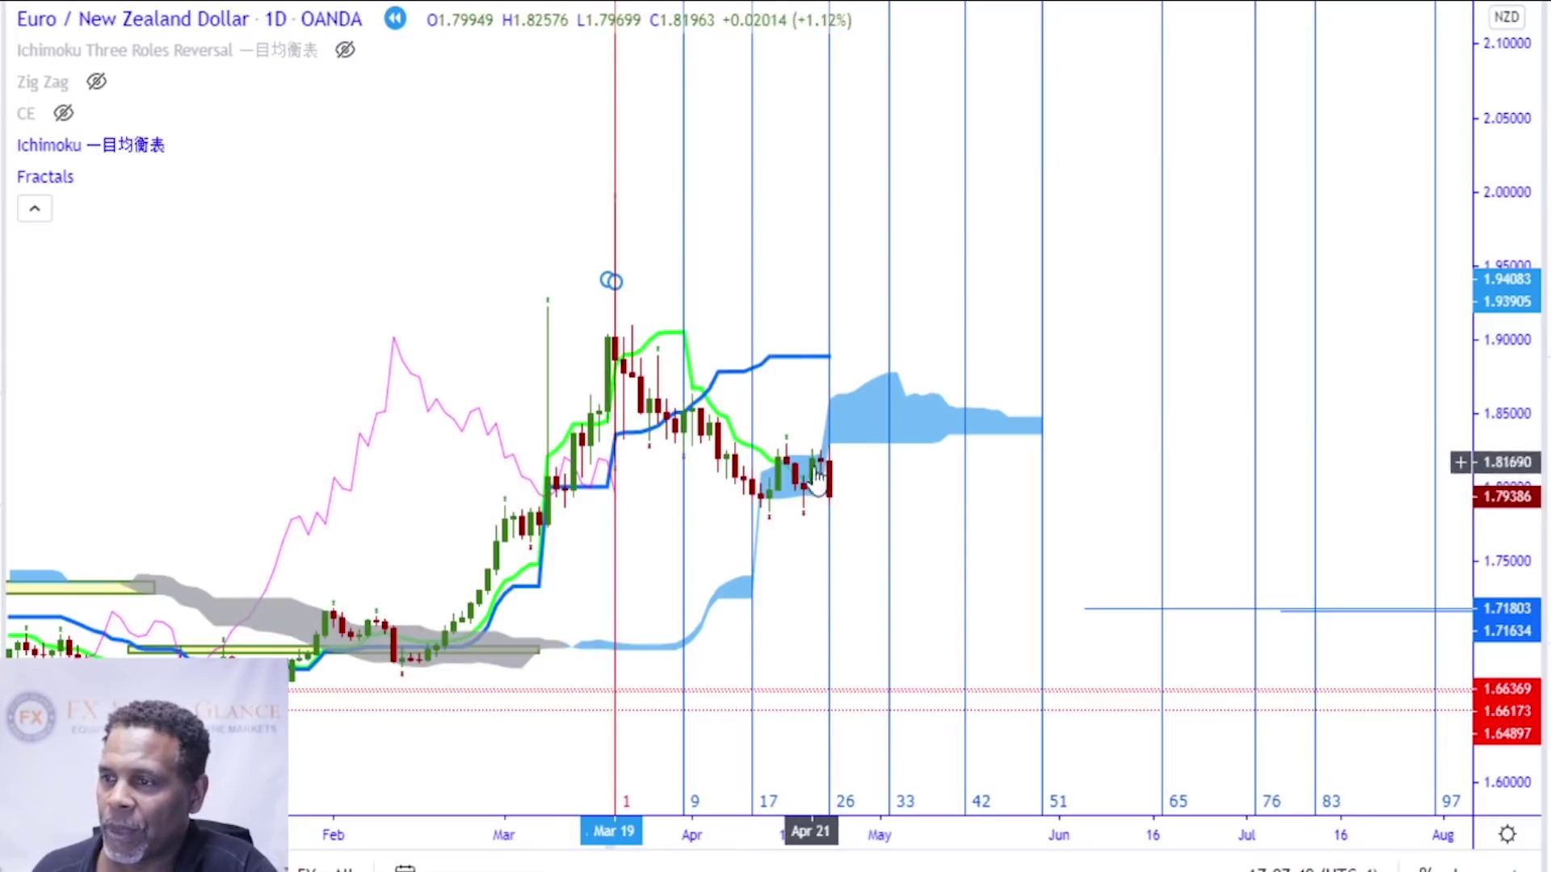
{"action": "scroll", "coordinate": [817, 477], "scroll_direction": "up", "scroll_amount": 3}
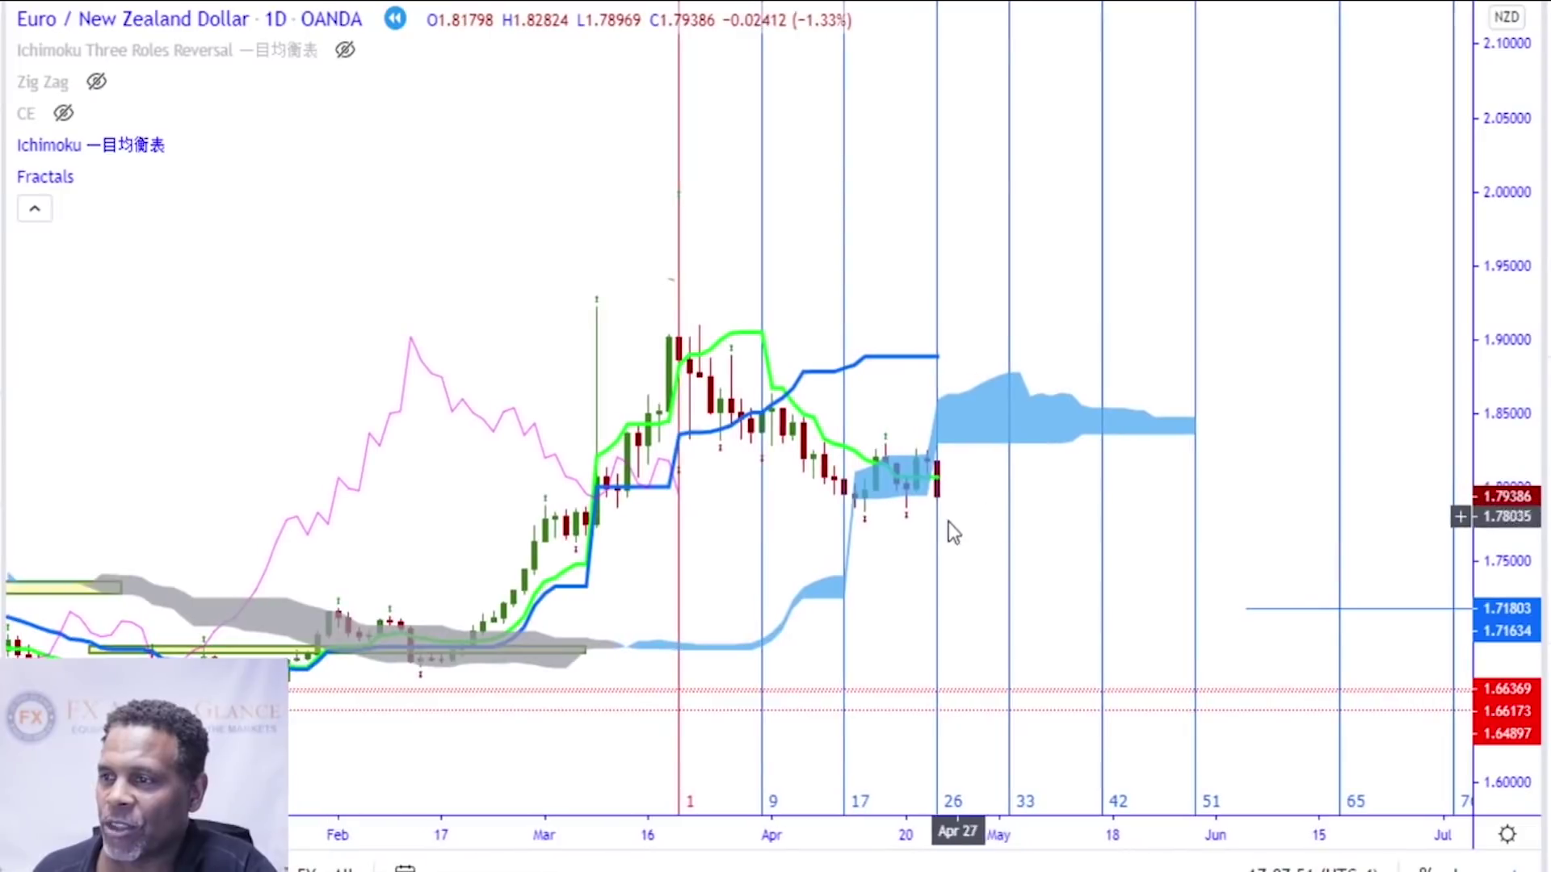
{"action": "scroll", "coordinate": [929, 521], "scroll_direction": "up", "scroll_amount": 2}
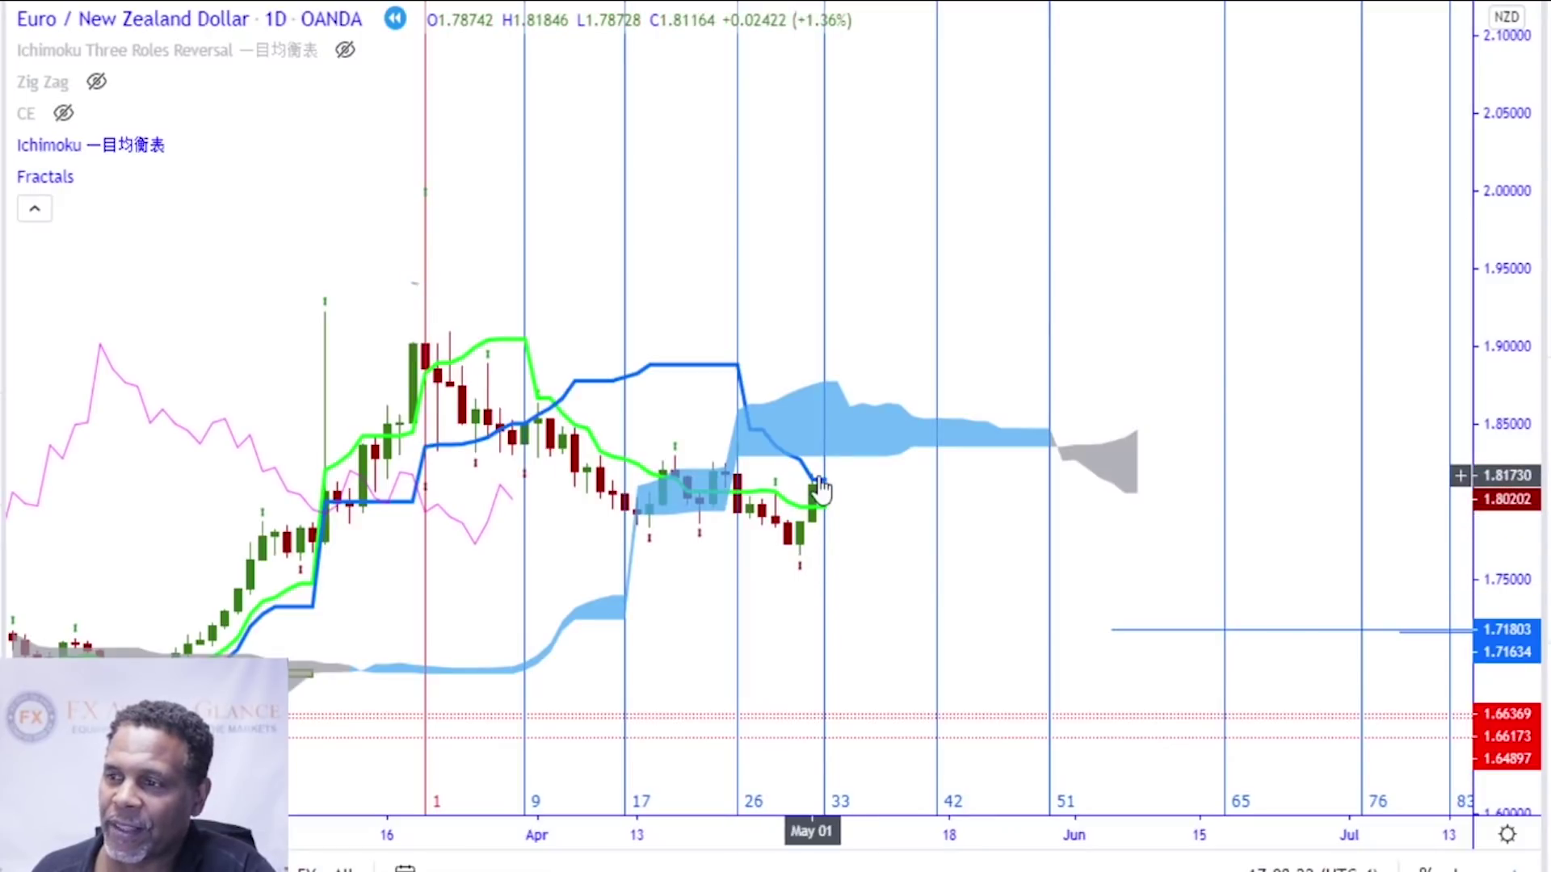
{"action": "scroll", "coordinate": [819, 556], "scroll_direction": "up", "scroll_amount": 1}
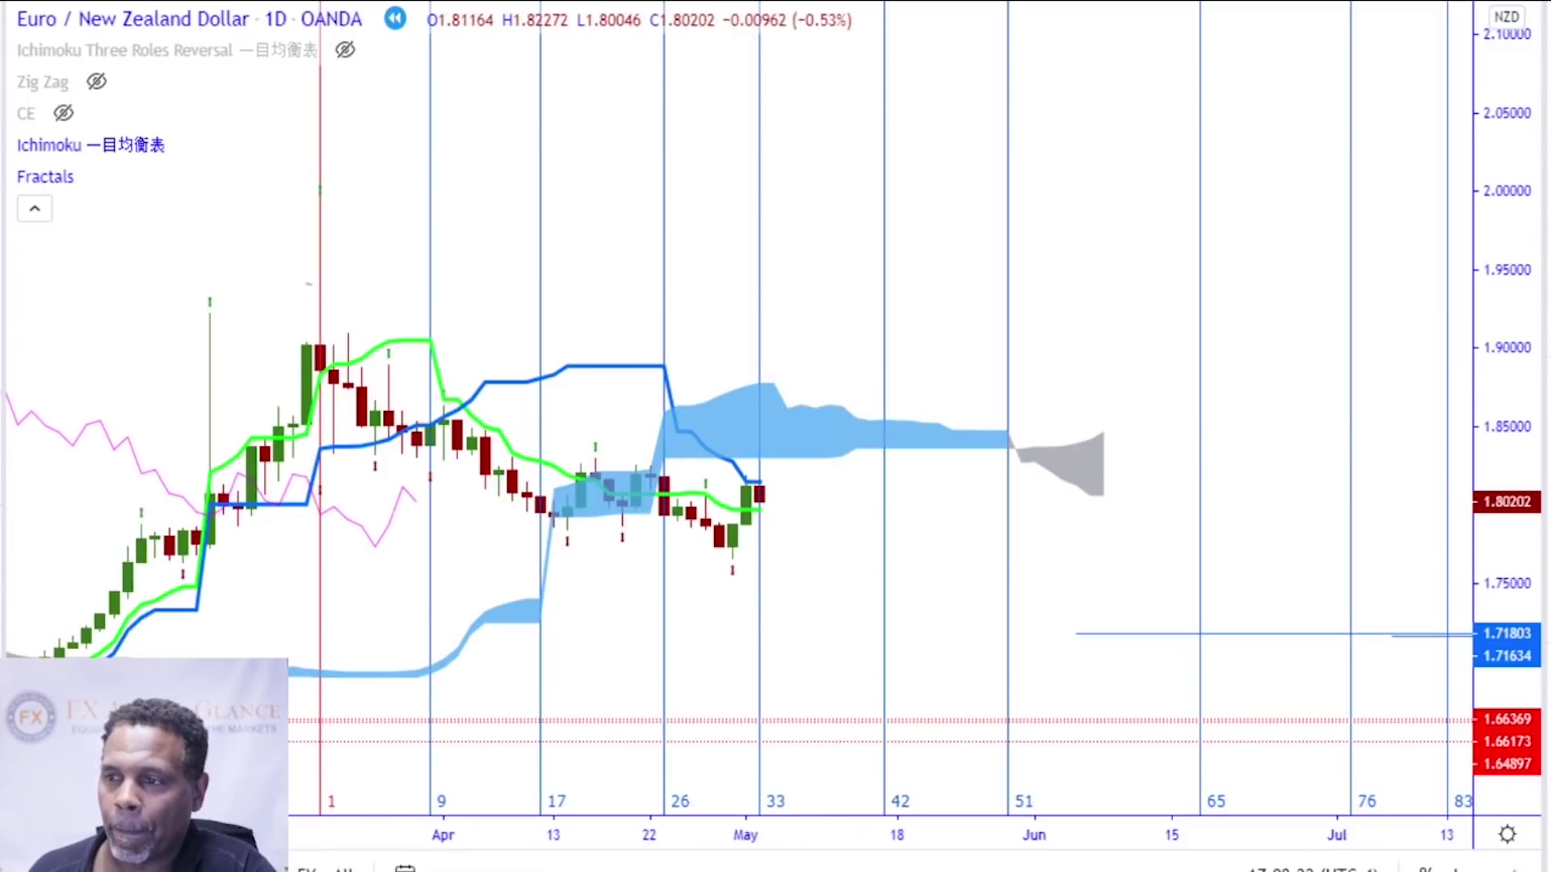
Advance the replay bar by bar from count 33 until the current candle reaches count 42 in mid-May
{"action": "key", "text": "shift+Right"}
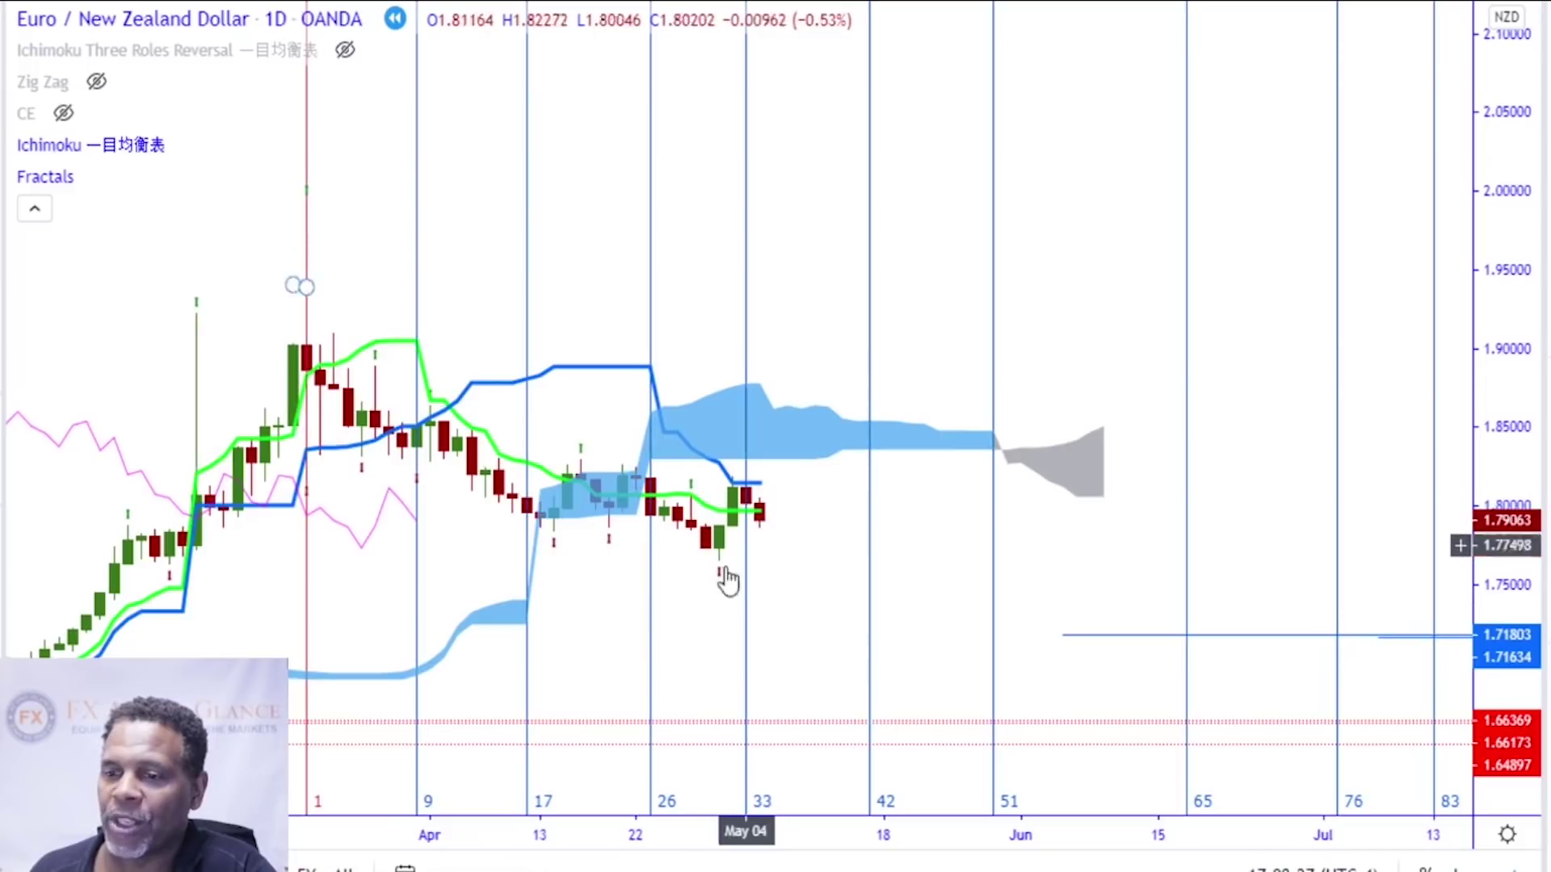
{"action": "key", "text": "shift+Right"}
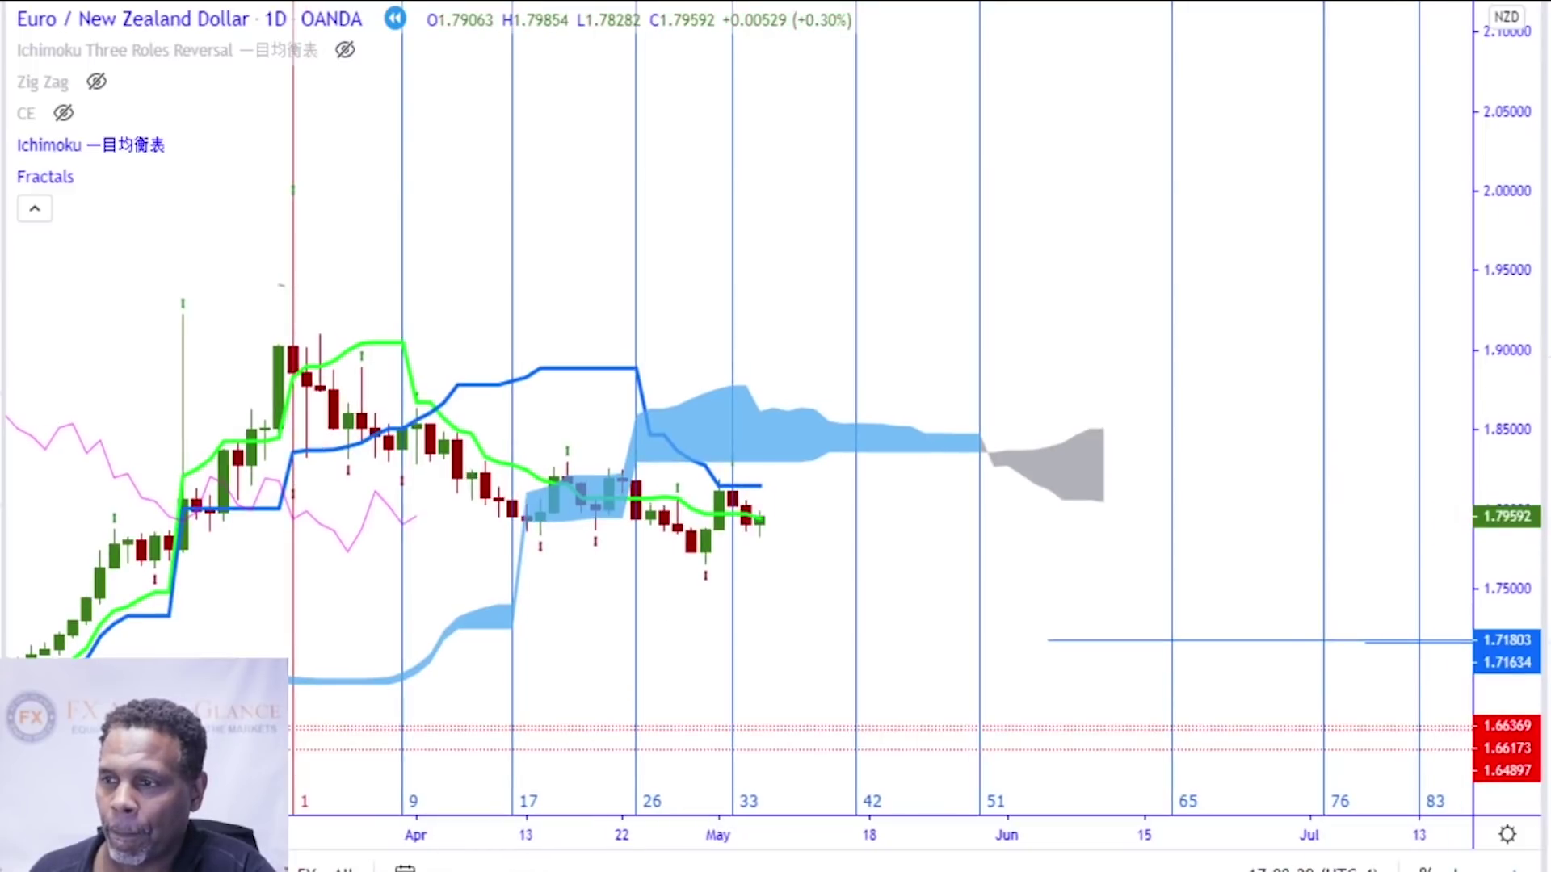
{"action": "key", "text": "shift+Right"}
{"action": "key", "text": "shift+Right"}
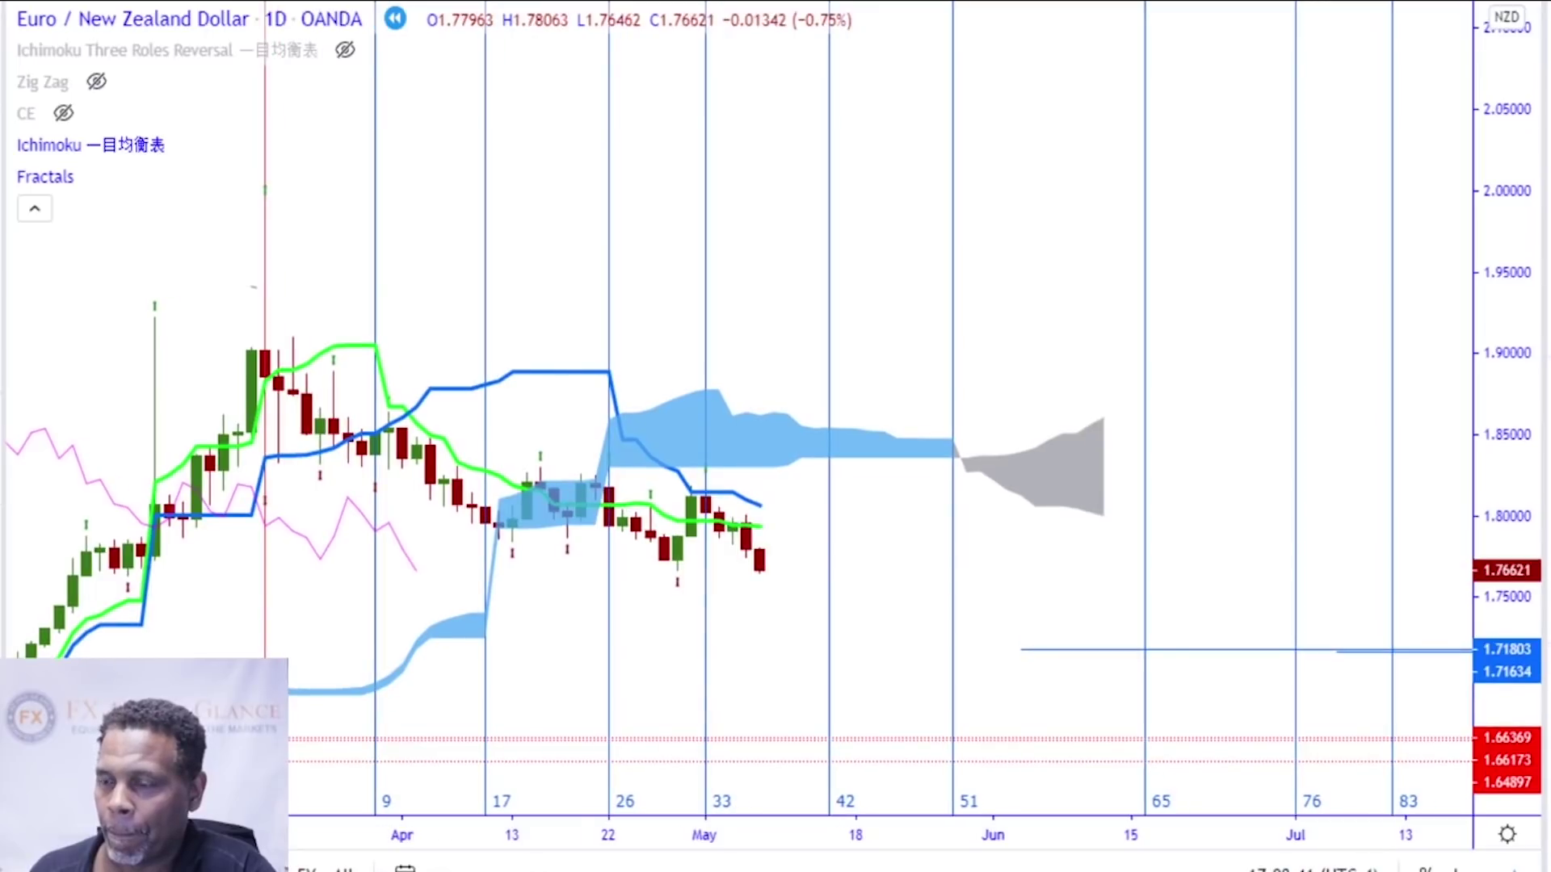
{"action": "key", "text": "shift+Right"}
{"action": "key", "text": "shift+Right"}
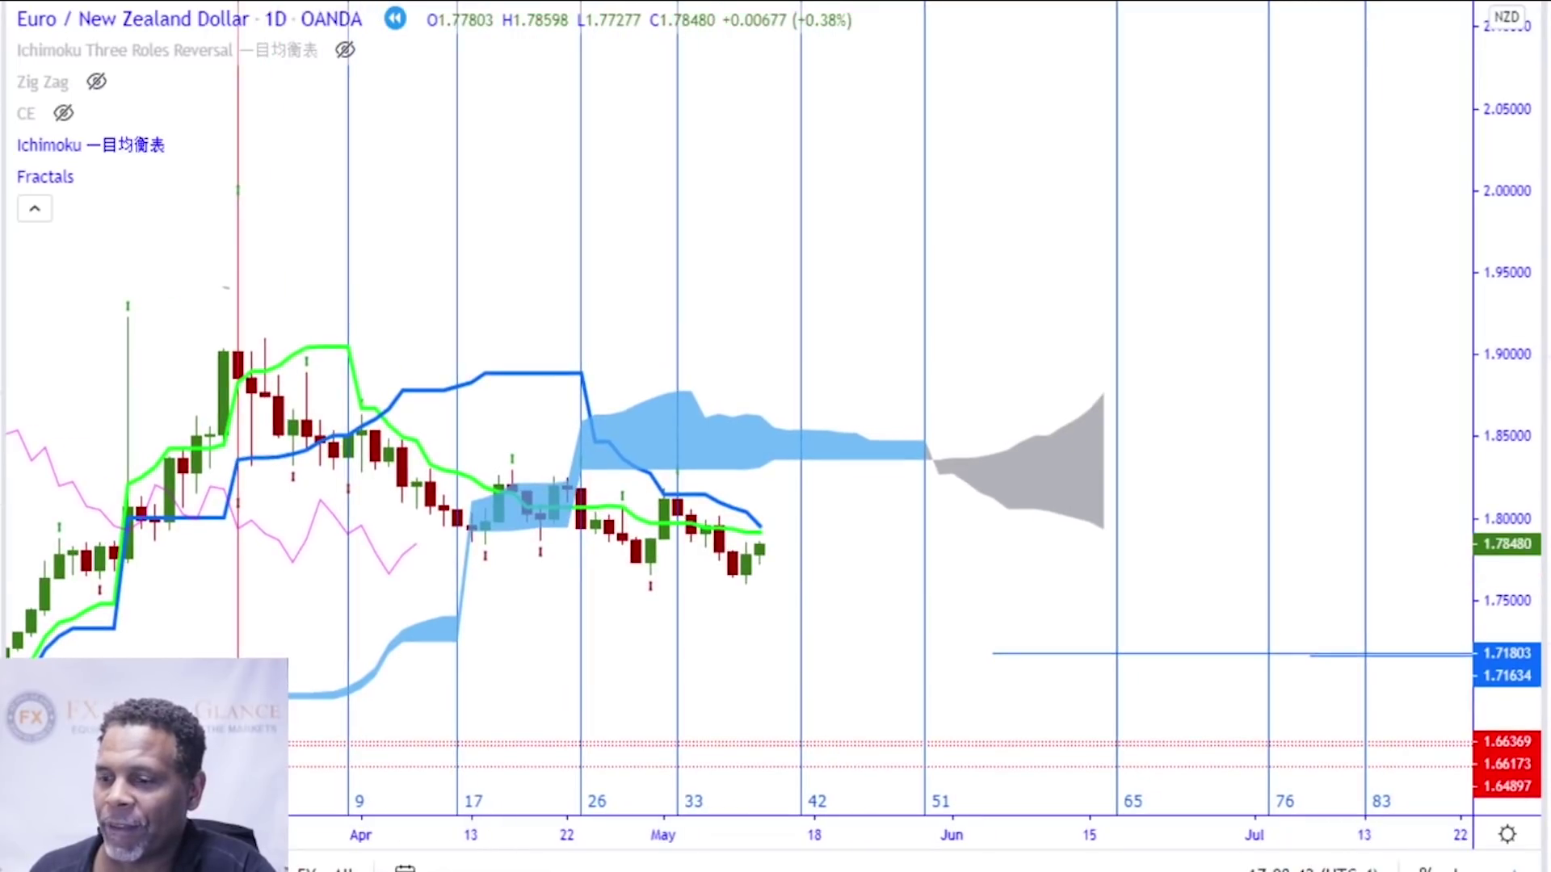
{"action": "key", "text": "shift+Right"}
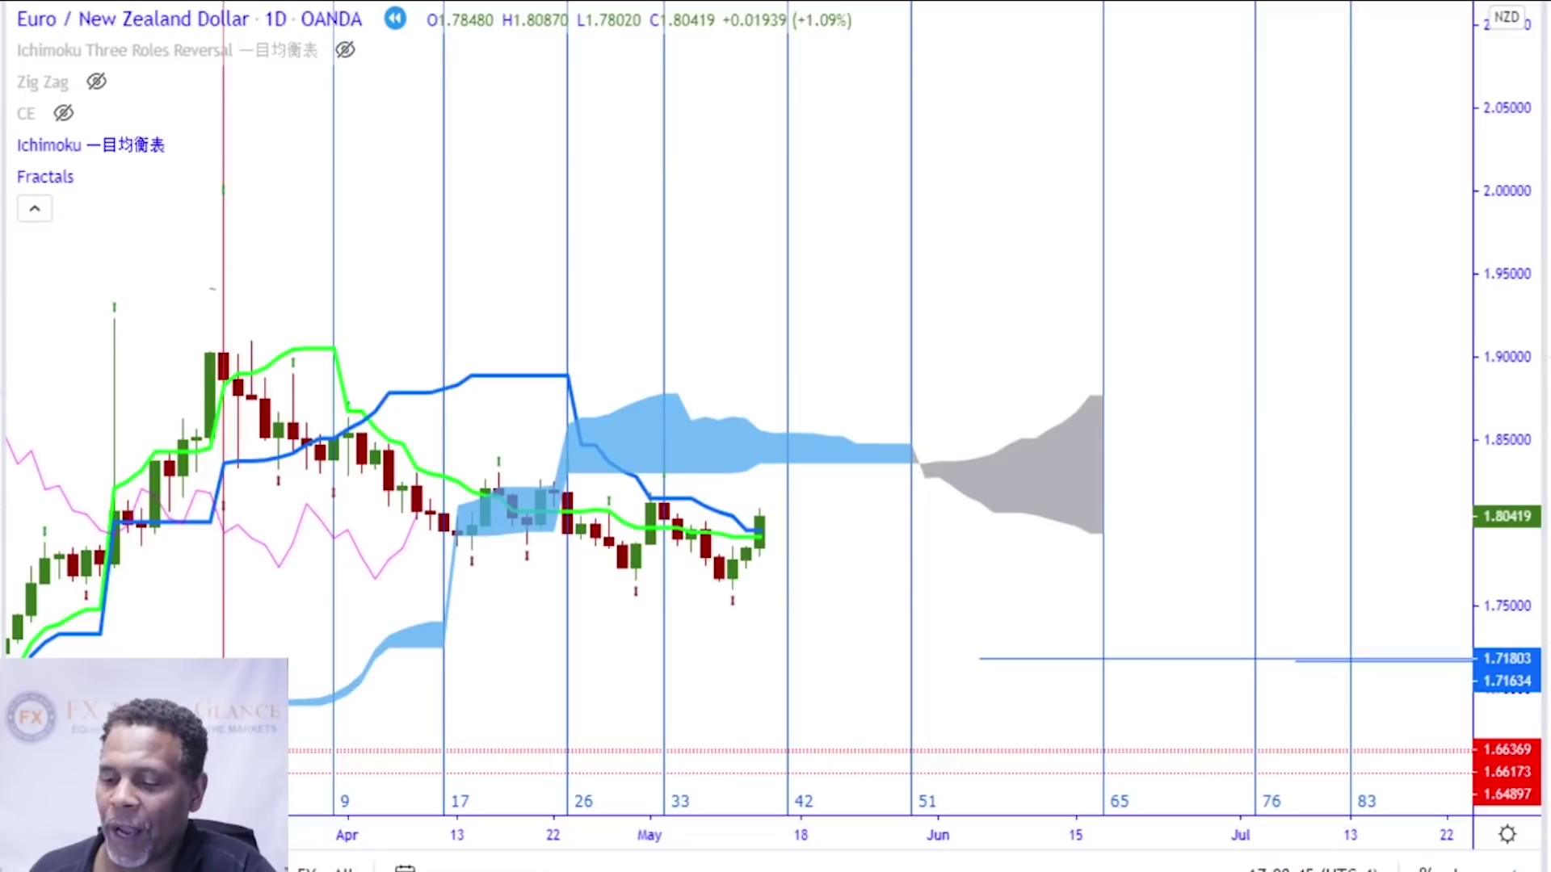
{"action": "key", "text": "shift+Right"}
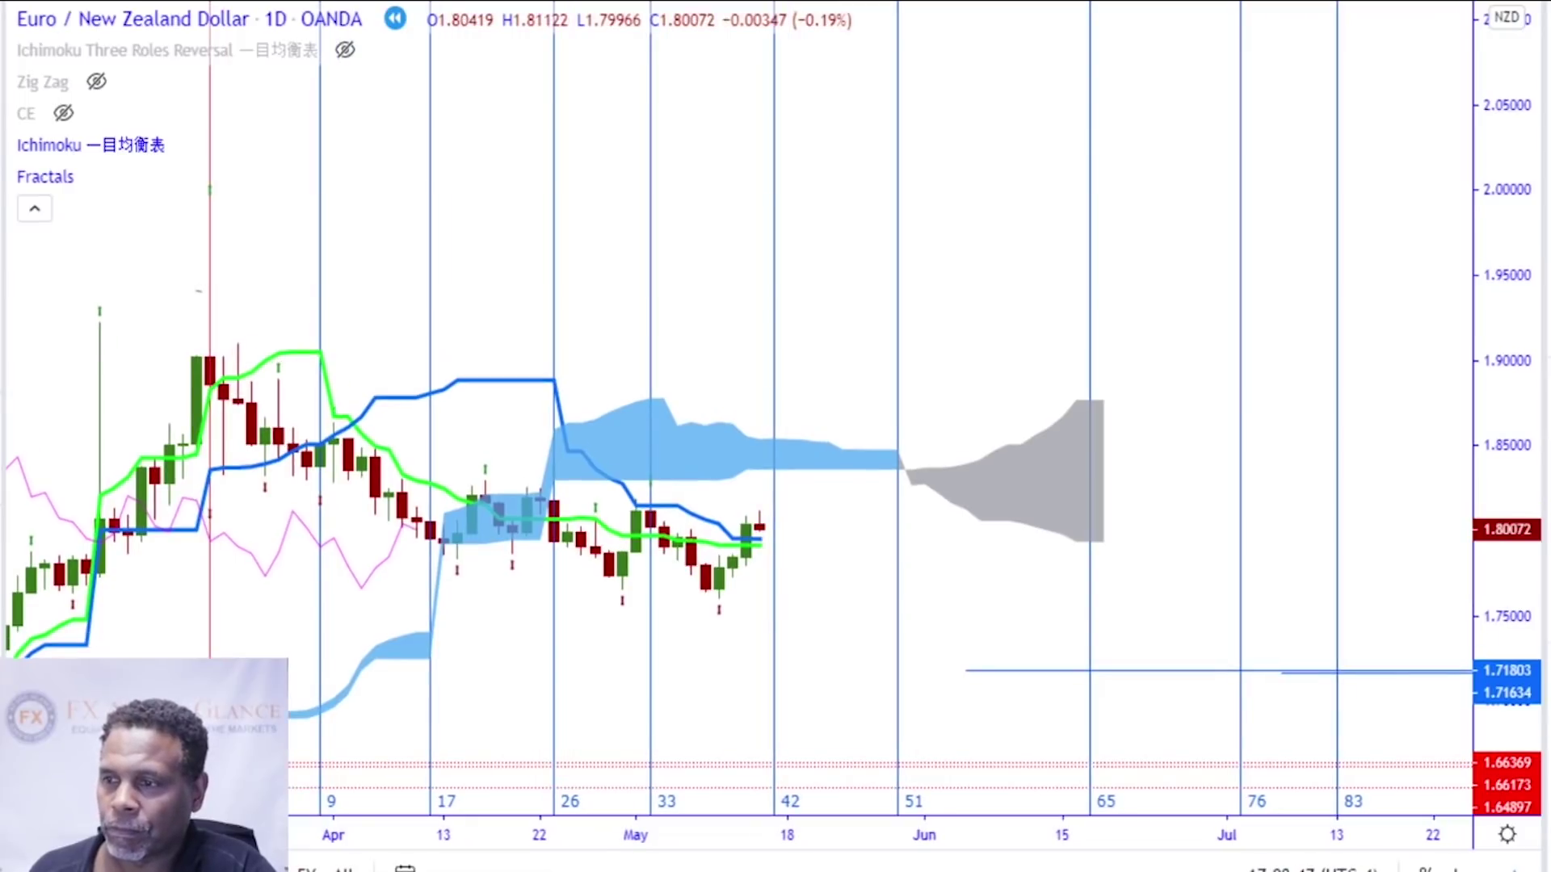
{"action": "key", "text": "shift+Right"}
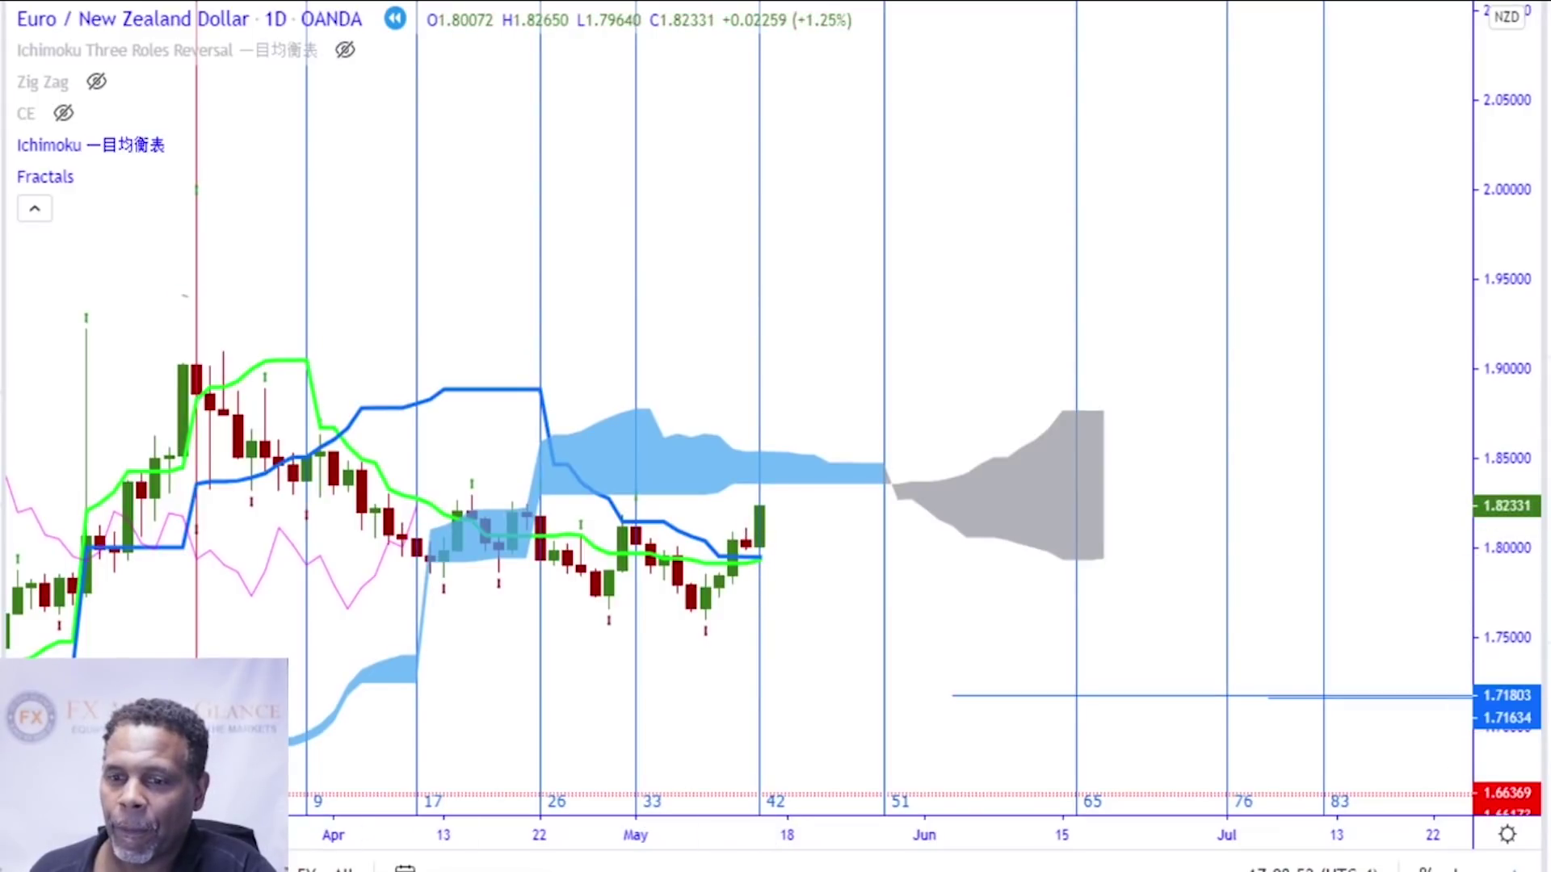
Continue the replay bar by bar from count 42 to one candle past count 51 in late May
{"action": "key", "text": "shift+Right"}
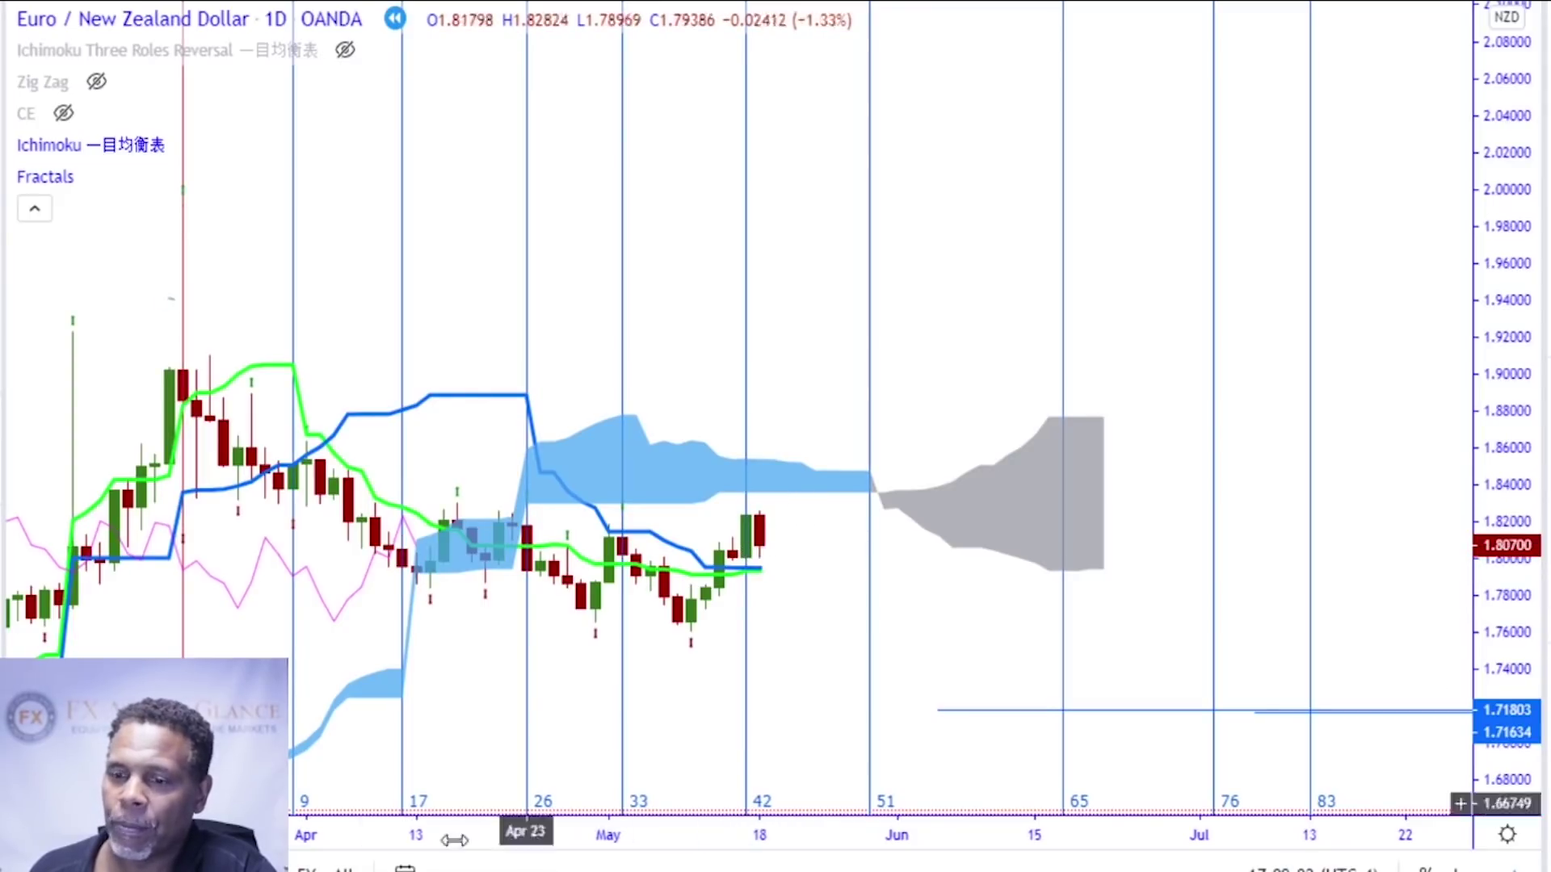
{"action": "key", "text": "shift+Right"}
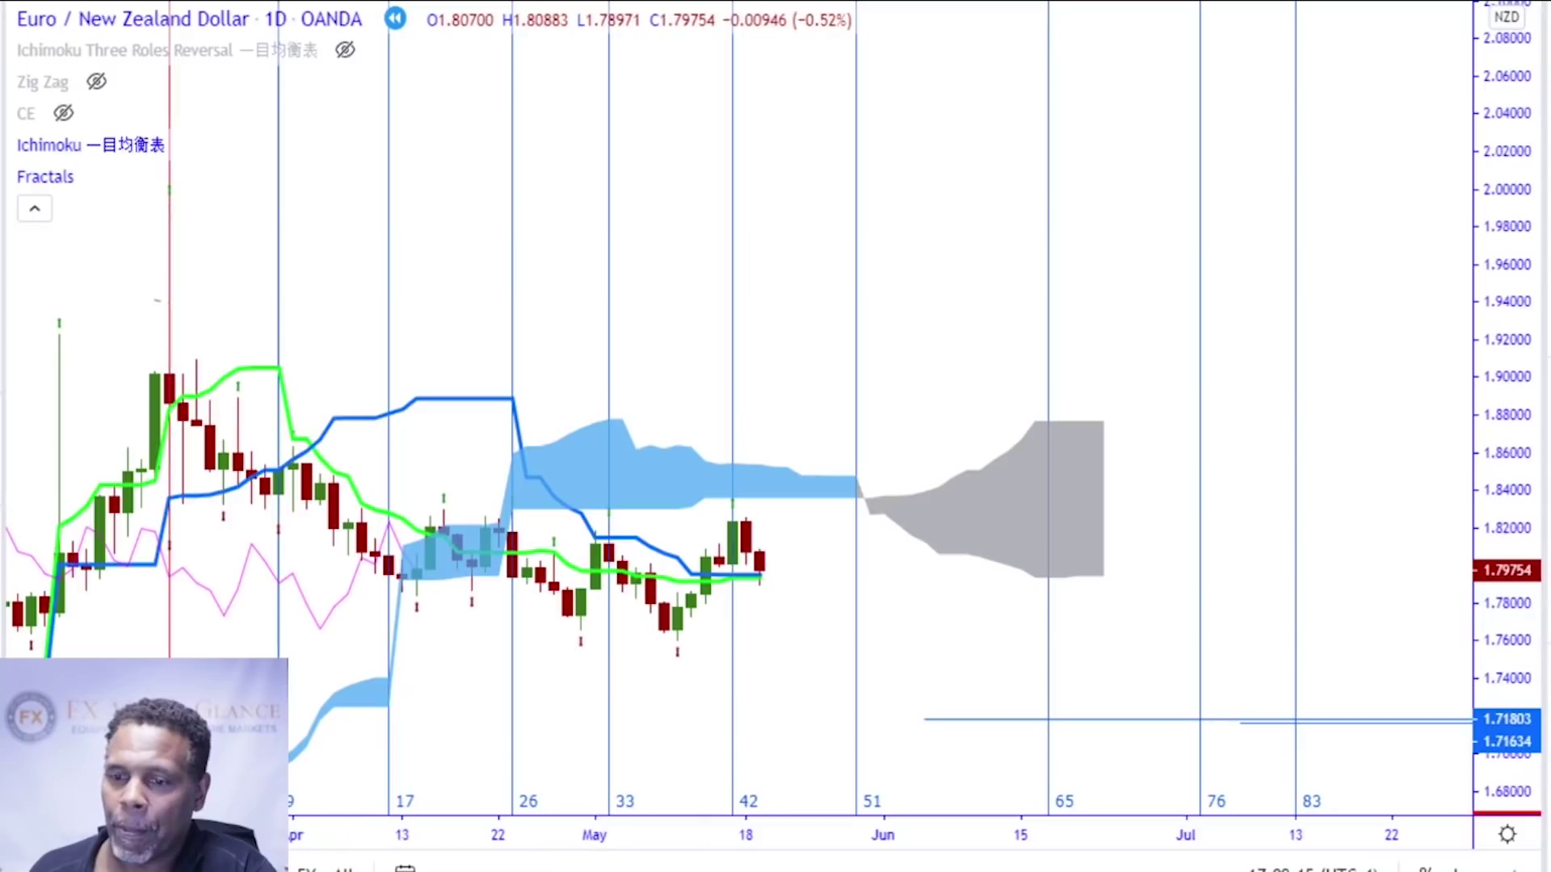
{"action": "key", "text": "shift+Right"}
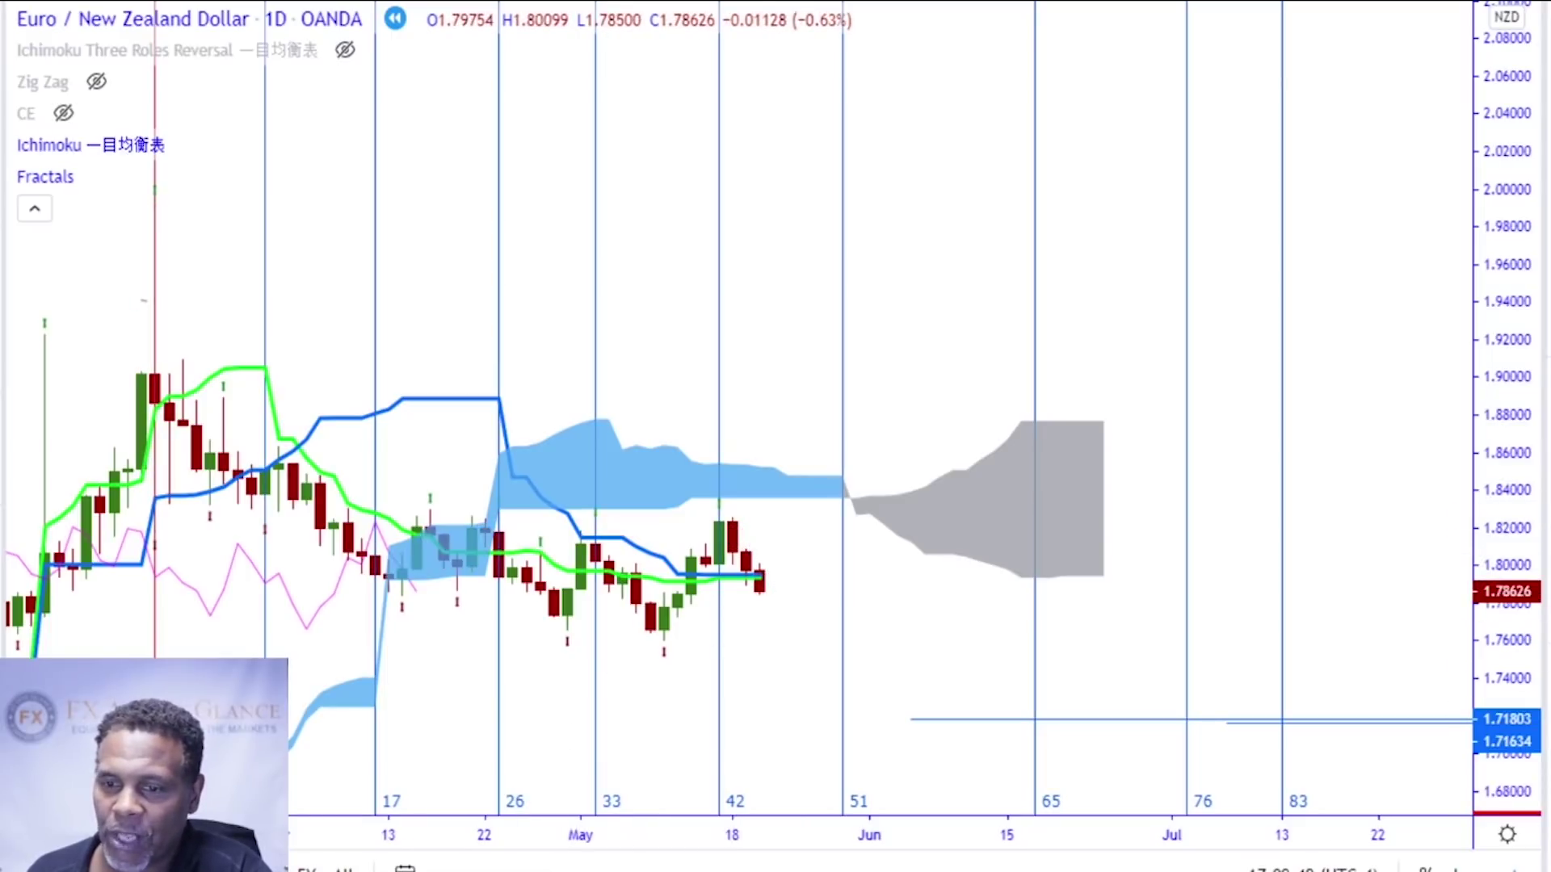
{"action": "key", "text": "shift+Right"}
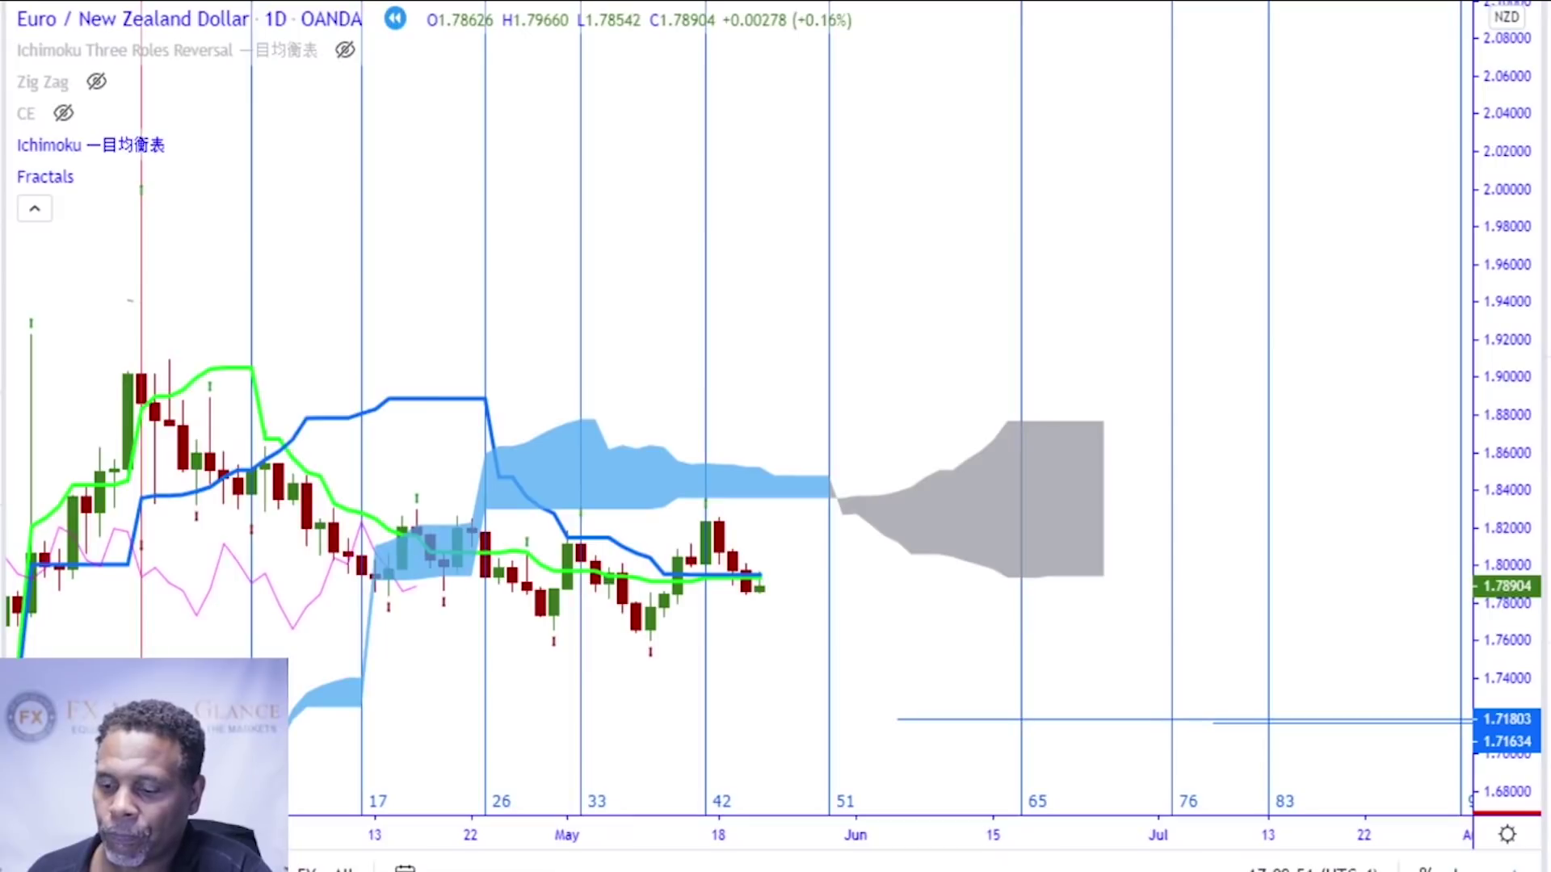
{"action": "key", "text": "shift+Right"}
{"action": "key", "text": "shift+Right"}
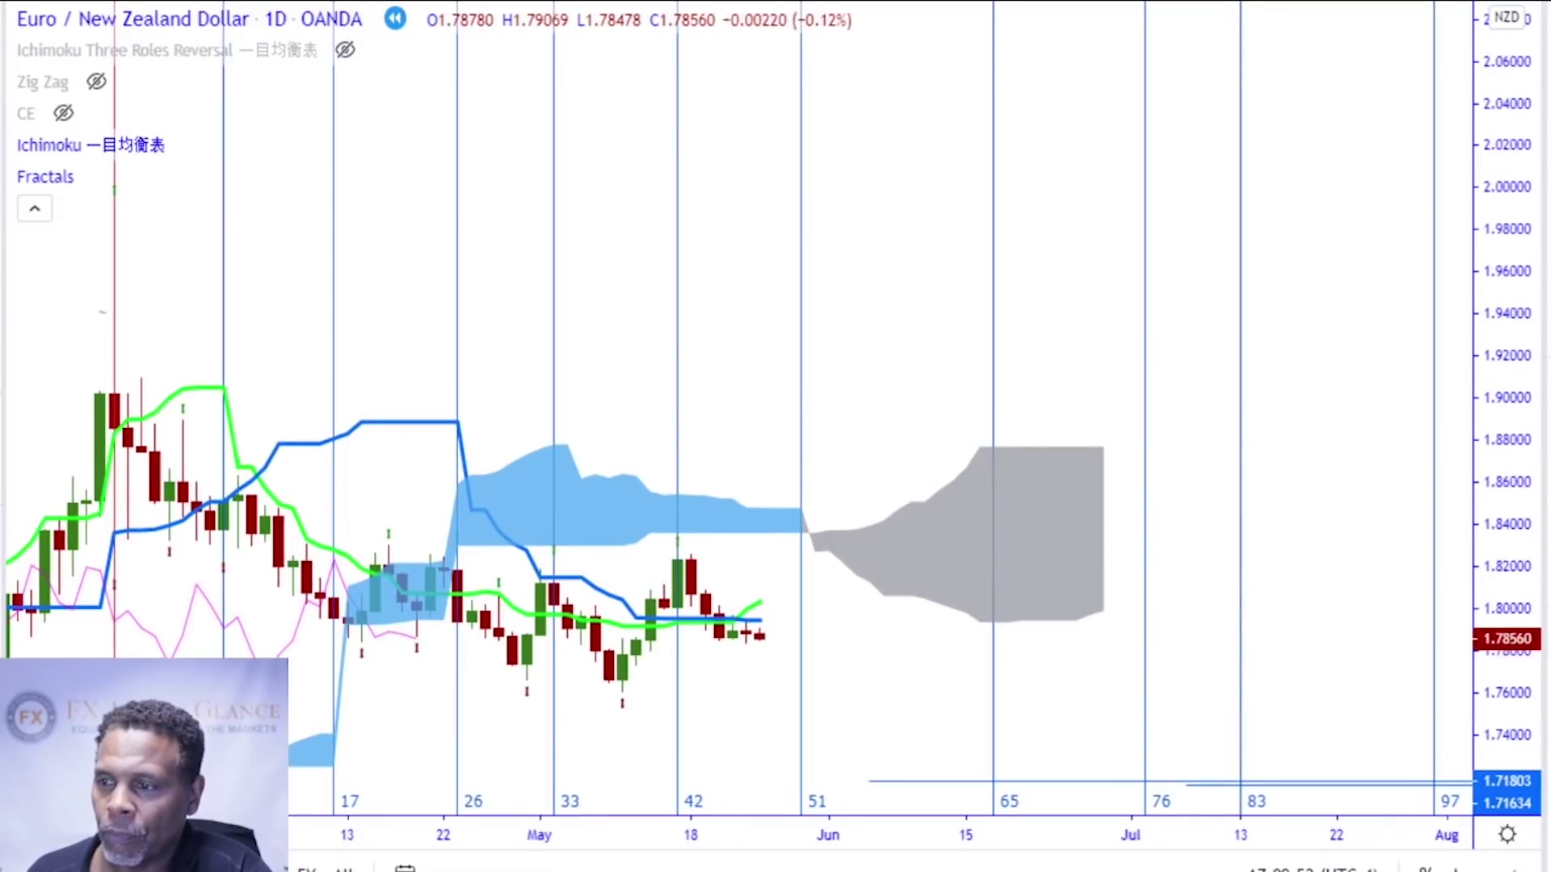
{"action": "key", "text": "shift+Right"}
{"action": "key", "text": "shift+Right"}
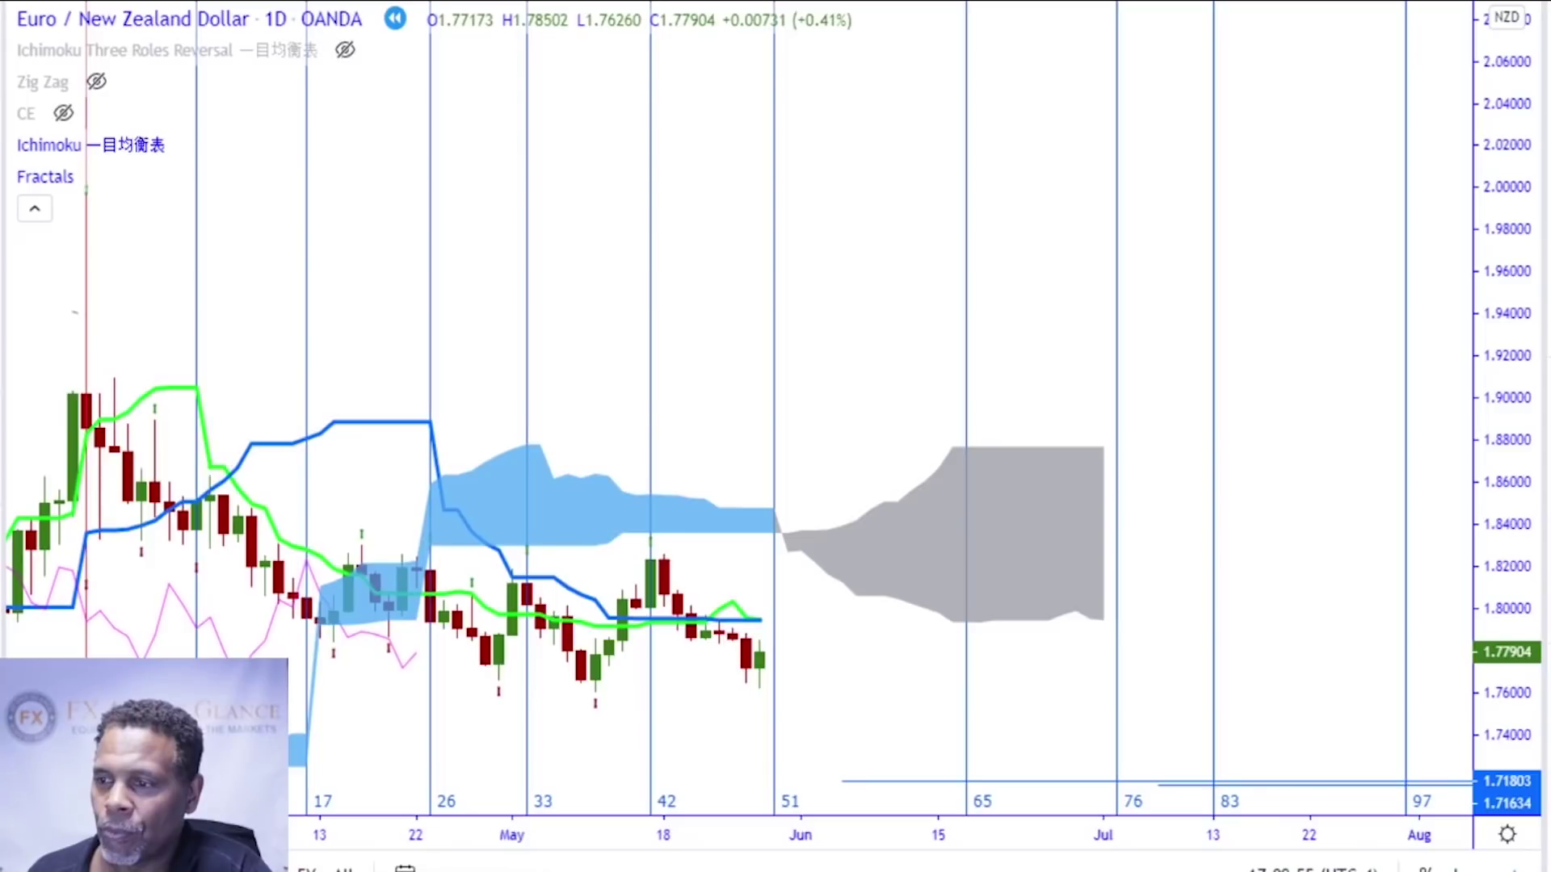
{"action": "key", "text": "shift+Right"}
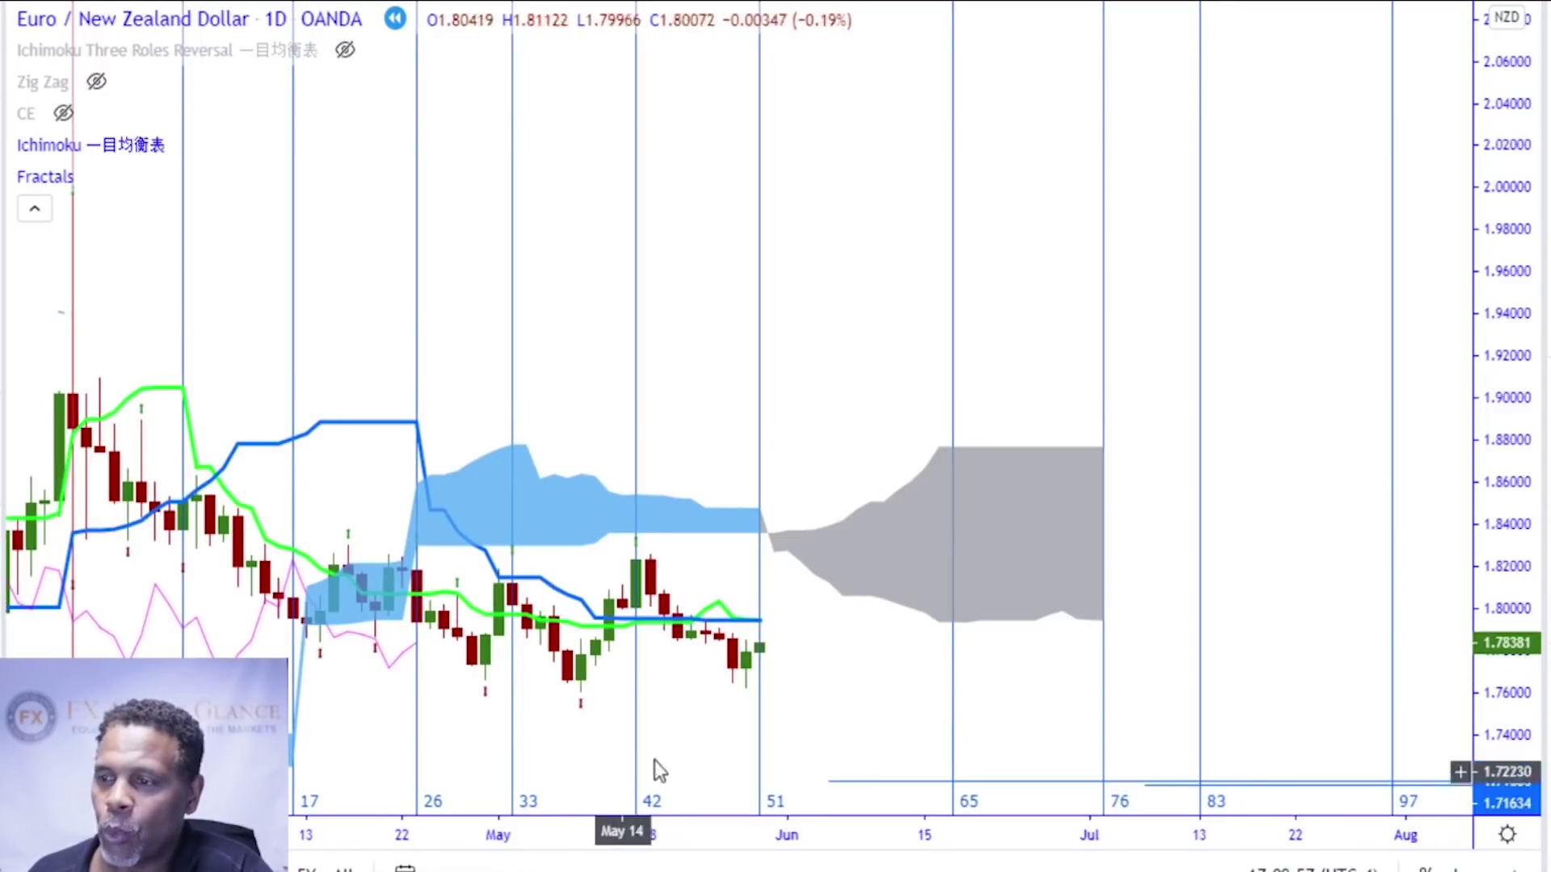
{"action": "key", "text": "shift+Right"}
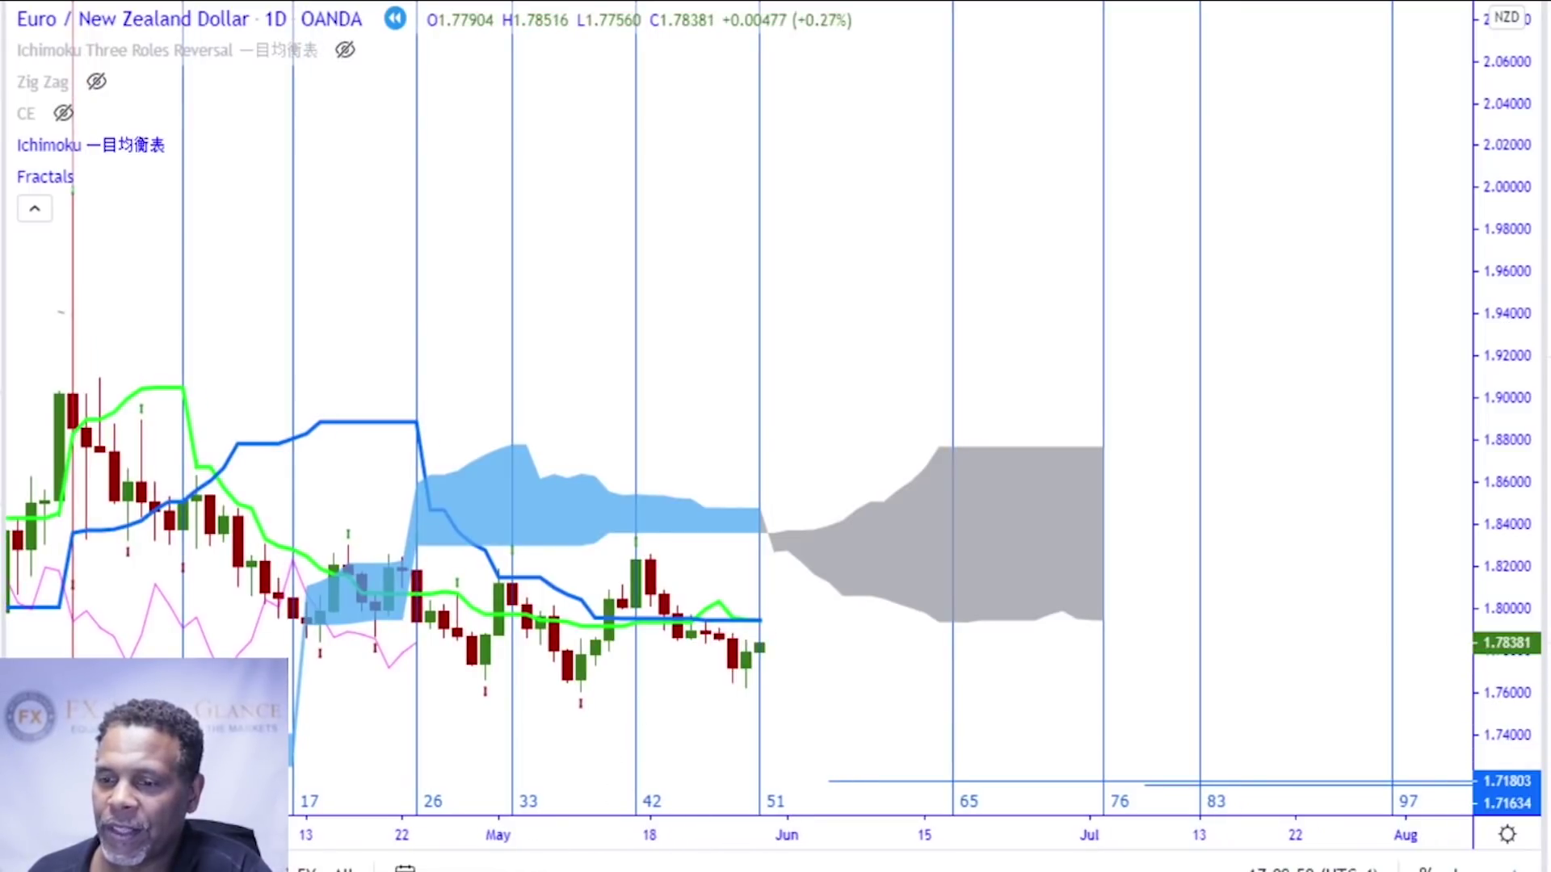
{"action": "key", "text": "shift+Right"}
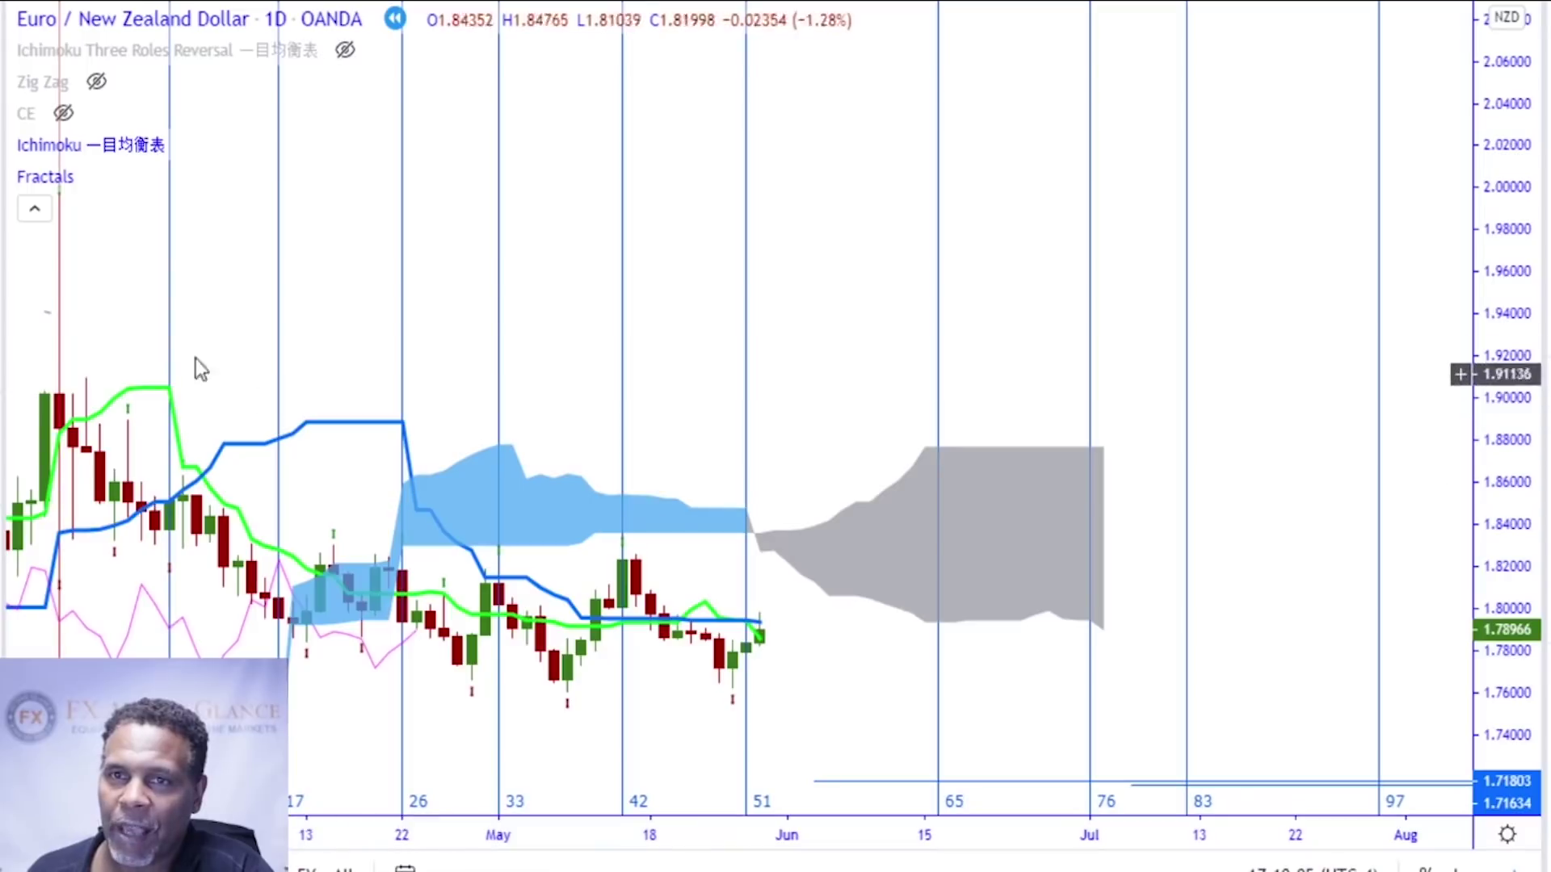
Draw a horizontal ray at about 1.78052, starting near the late-May candles around count 51
{"action": "left_click", "coordinate": [3, 97]}
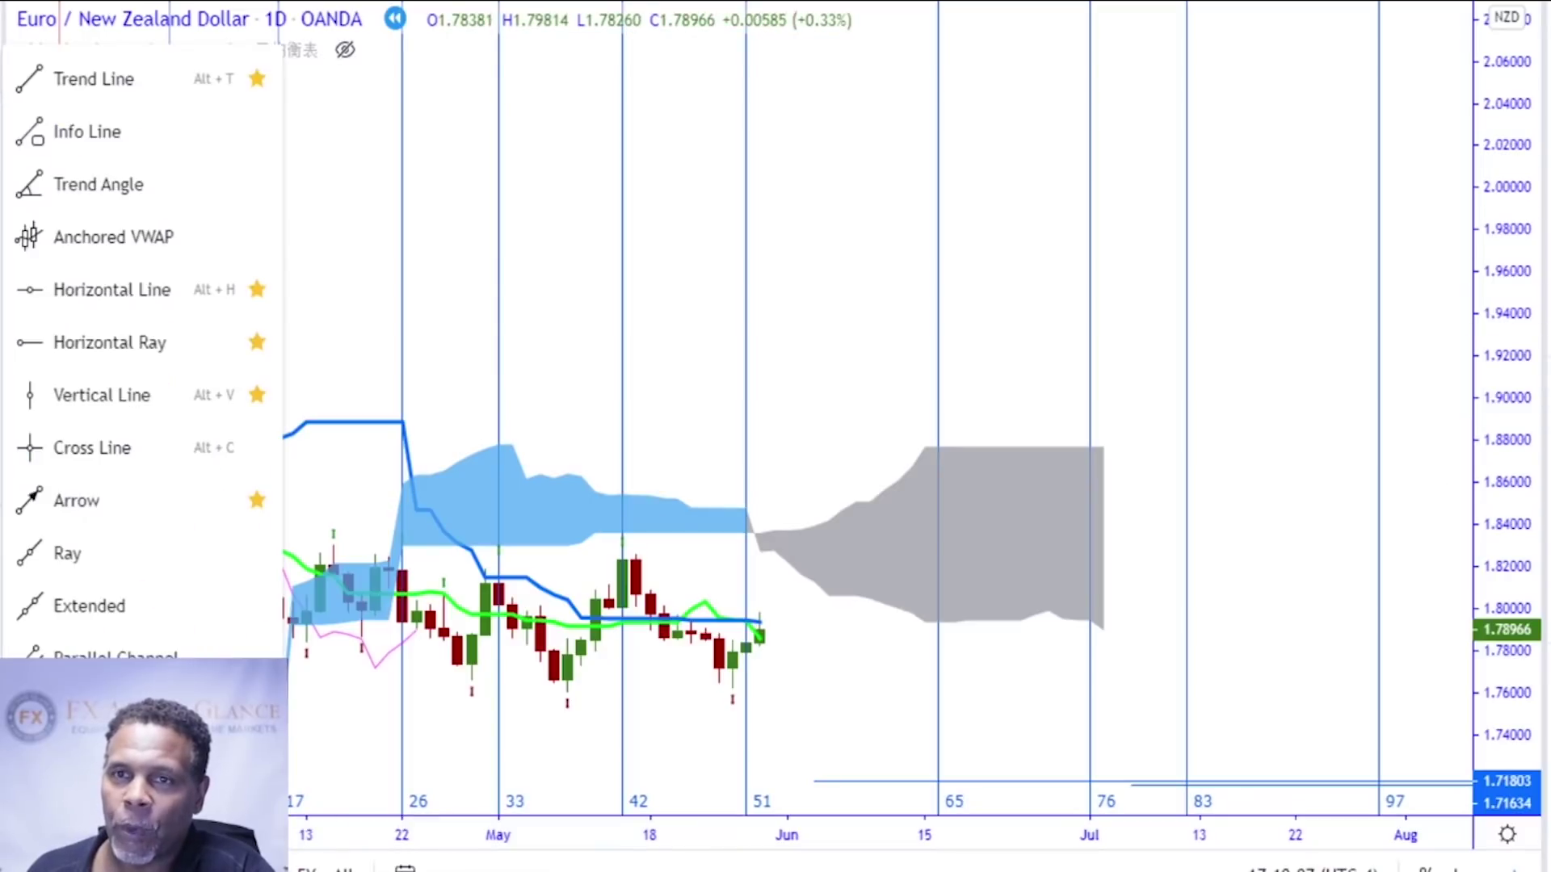
{"action": "left_click", "coordinate": [24, 344]}
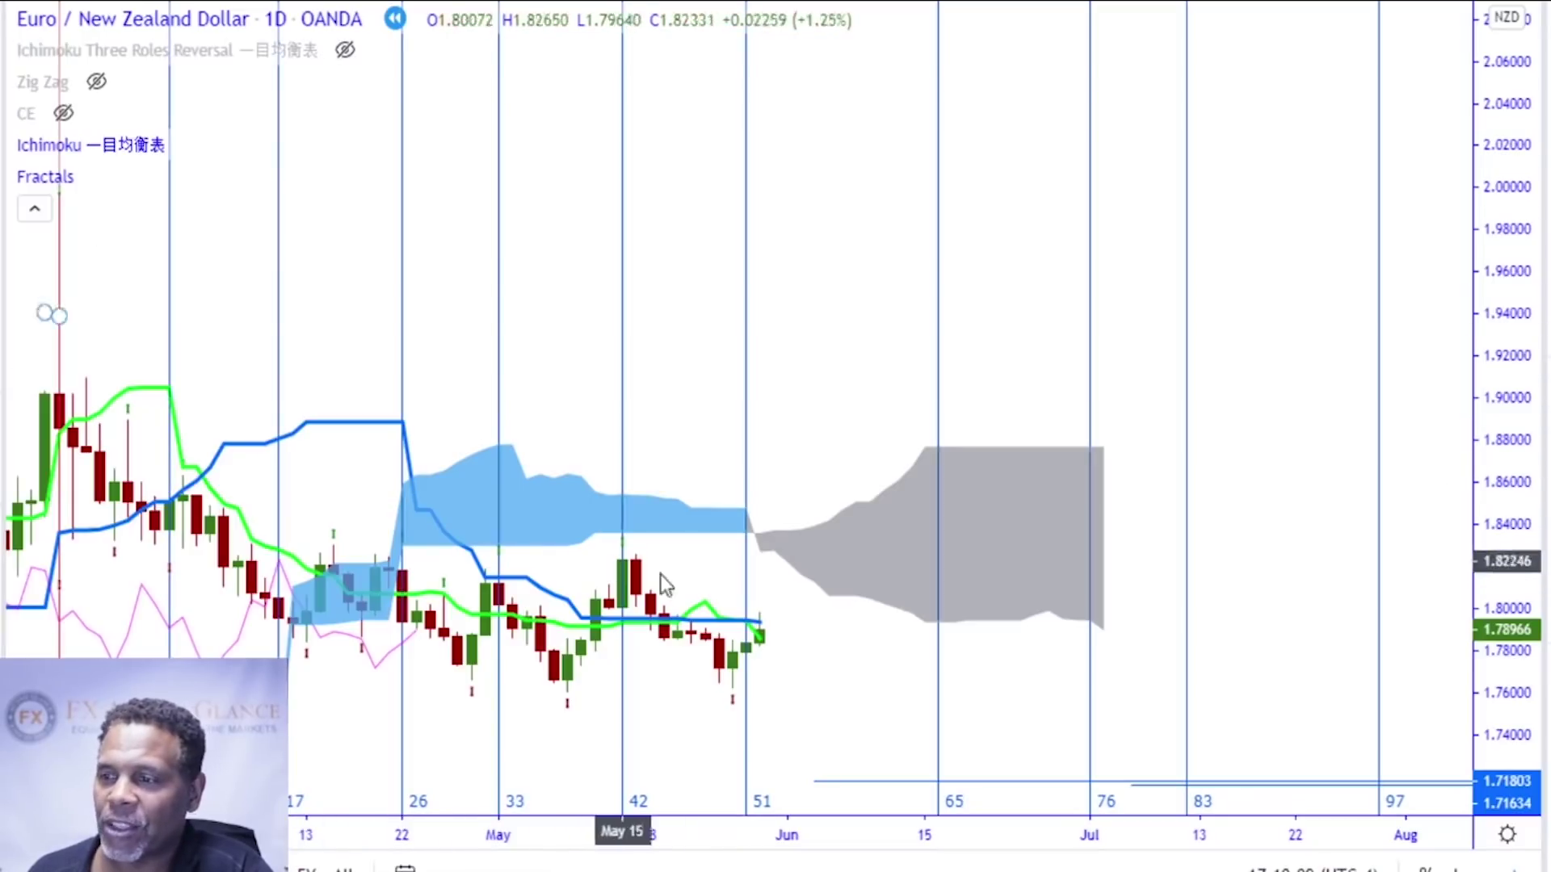
{"action": "left_click", "coordinate": [746, 657]}
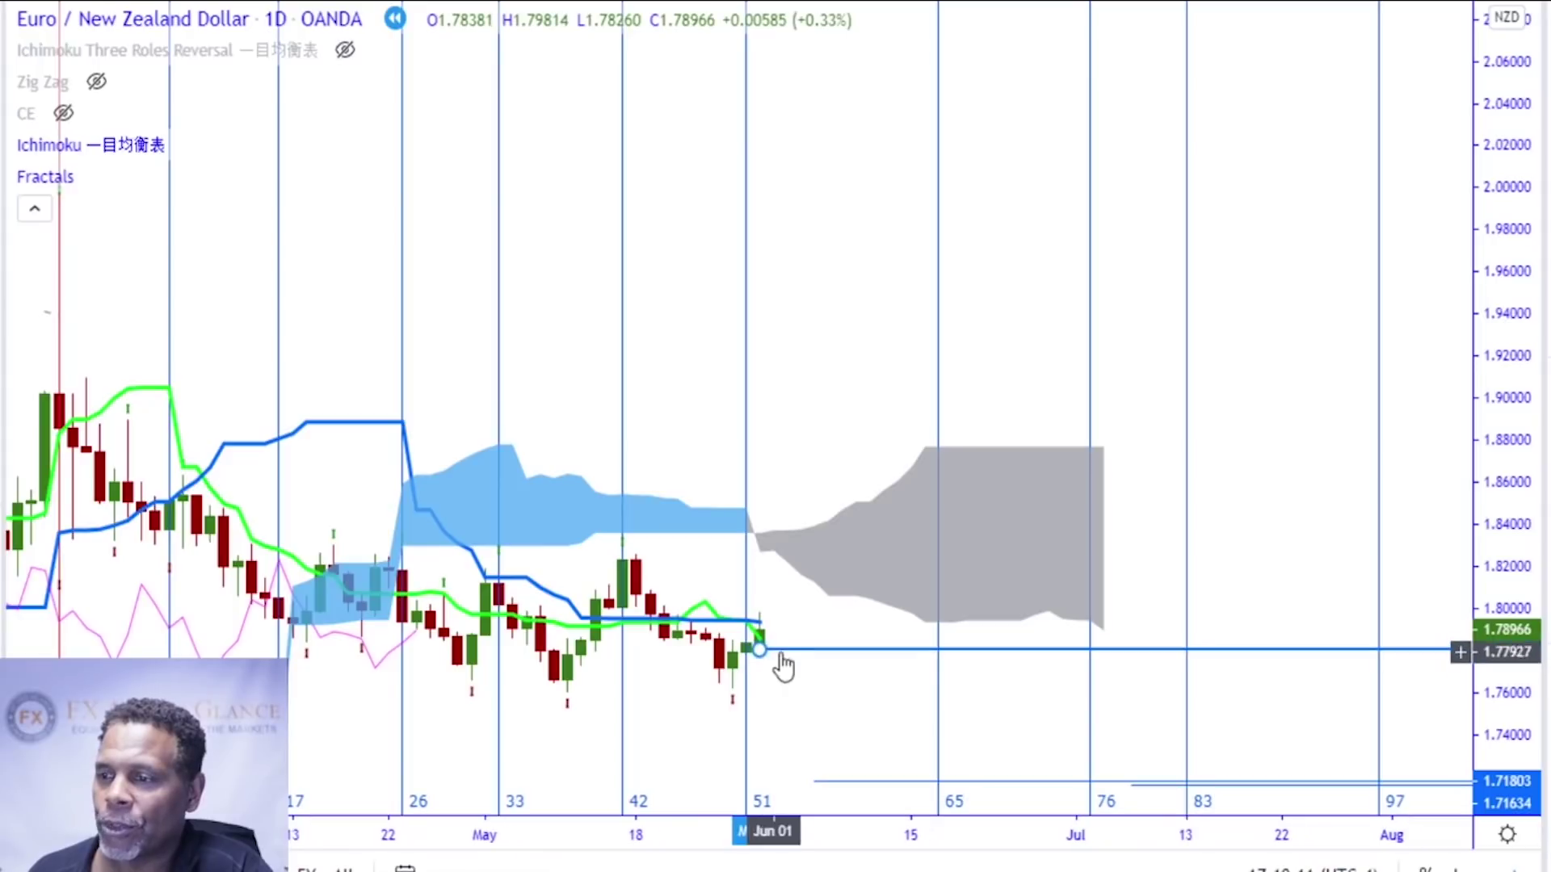
{"action": "left_click_drag", "start_coordinate": [761, 657], "coordinate": [744, 650]}
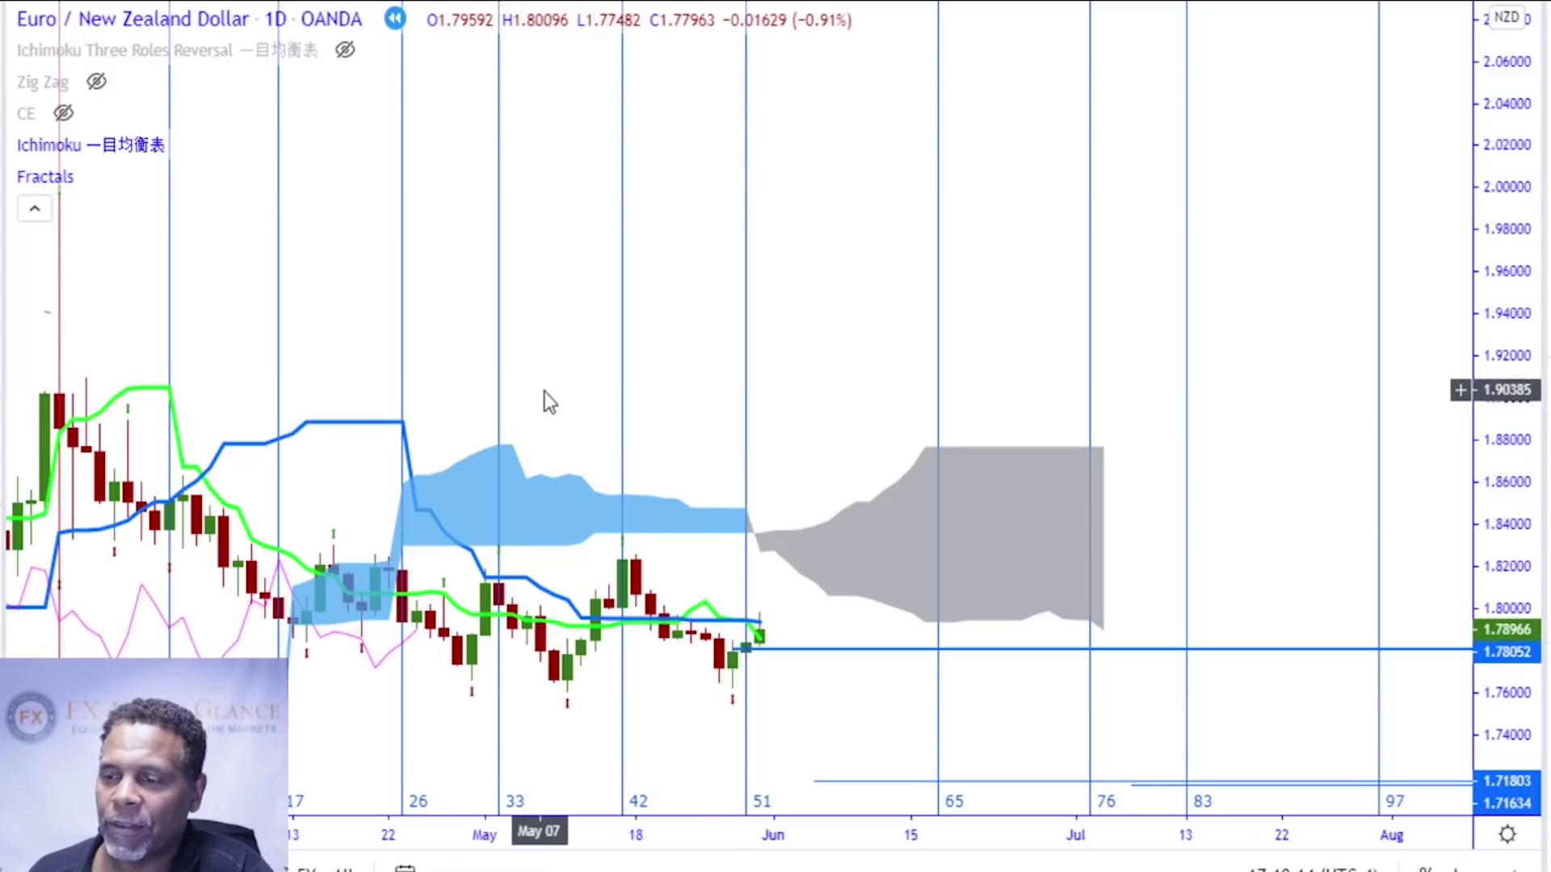
Advance the replay to about June 9 and plot the NT 1.76978, N 1.73424, V 1.72705 and E 1.69869 price targets from mid-May
{"action": "key", "text": "shift+Right"}
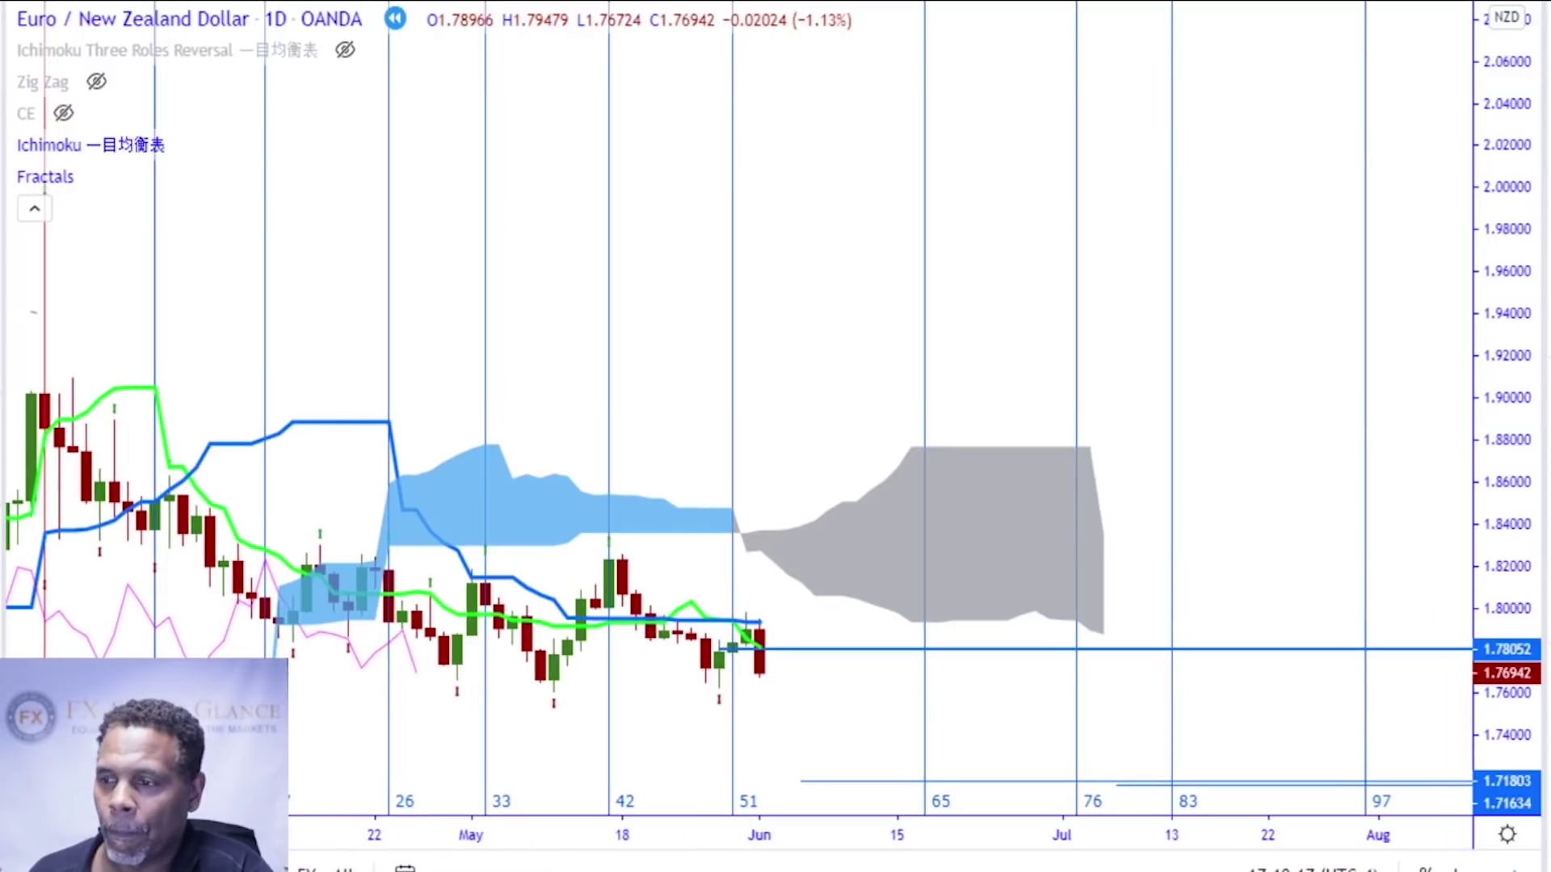
{"action": "key", "text": "shift+Right"}
{"action": "key", "text": "shift+Right"}
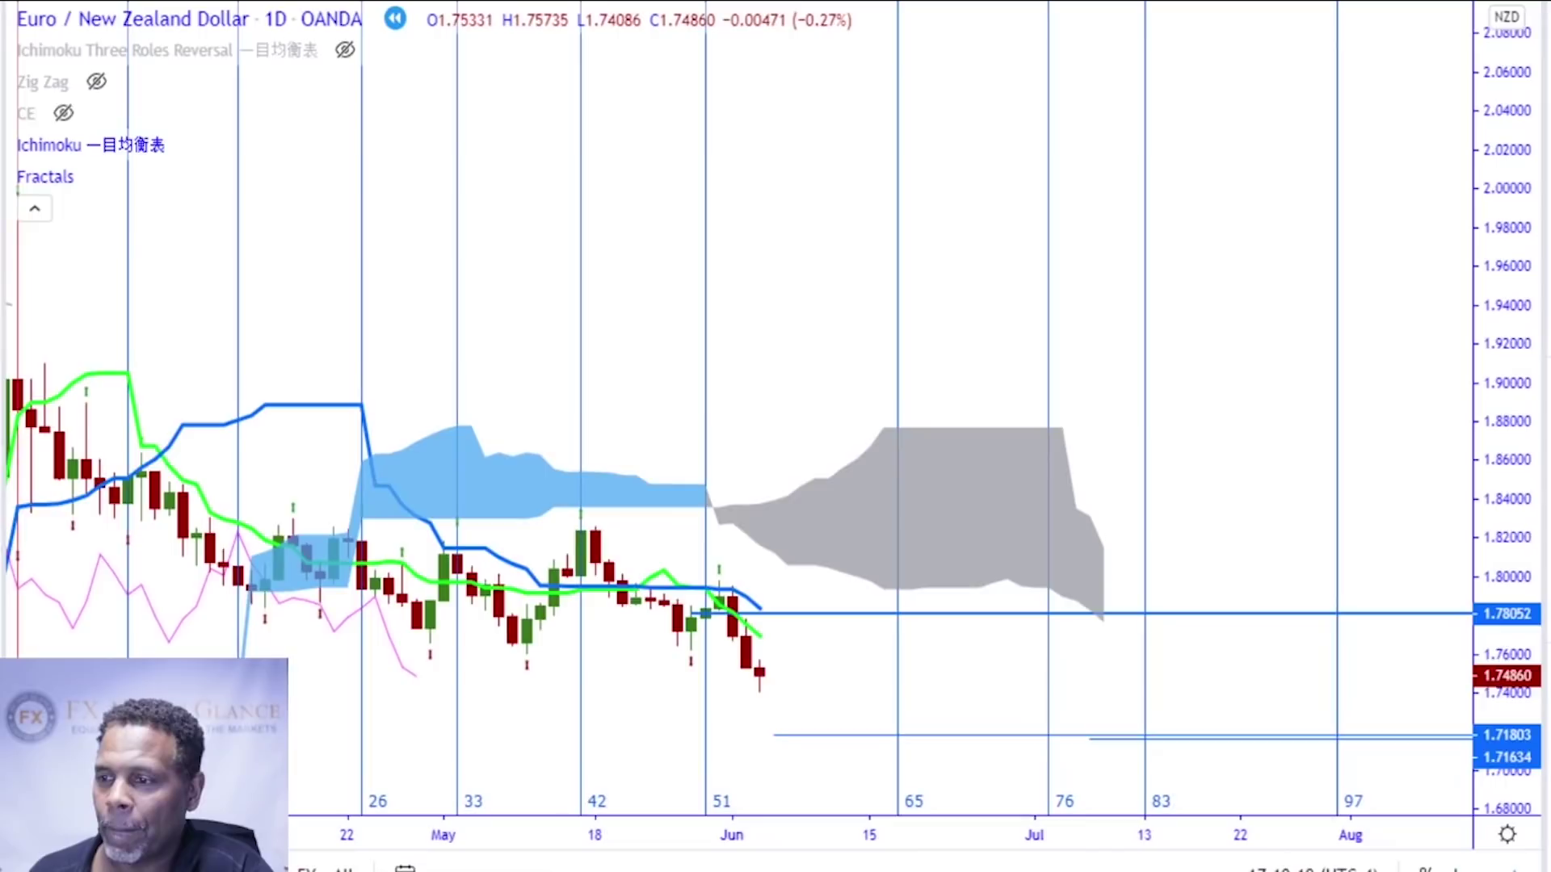
{"action": "key", "text": "shift+Right"}
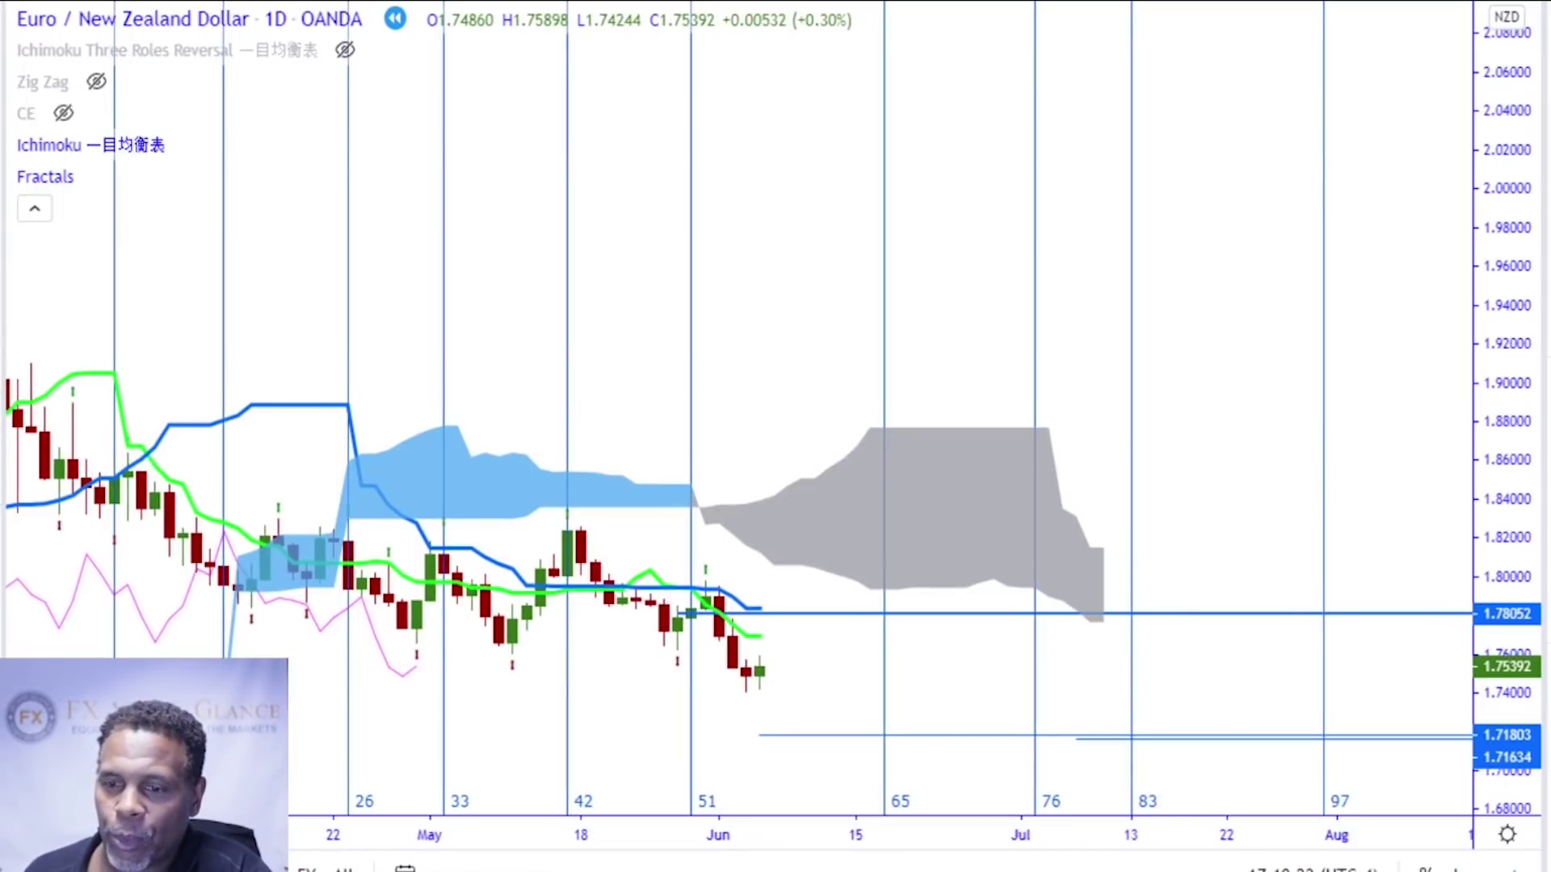
{"action": "key", "text": "shift+Right"}
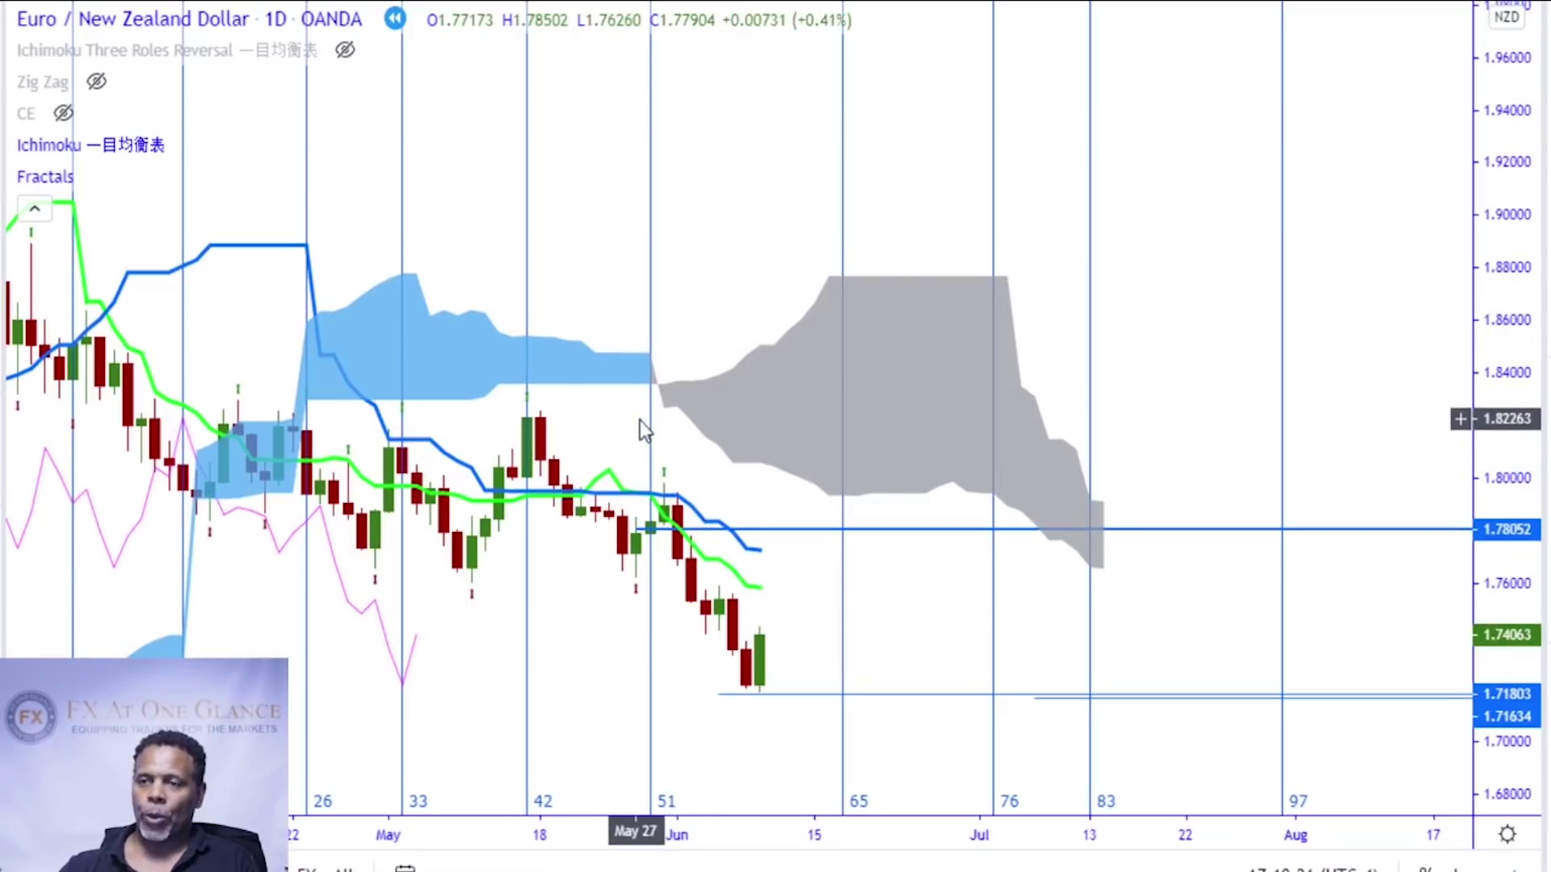
{"action": "mouse_move", "coordinate": [206, 149]}
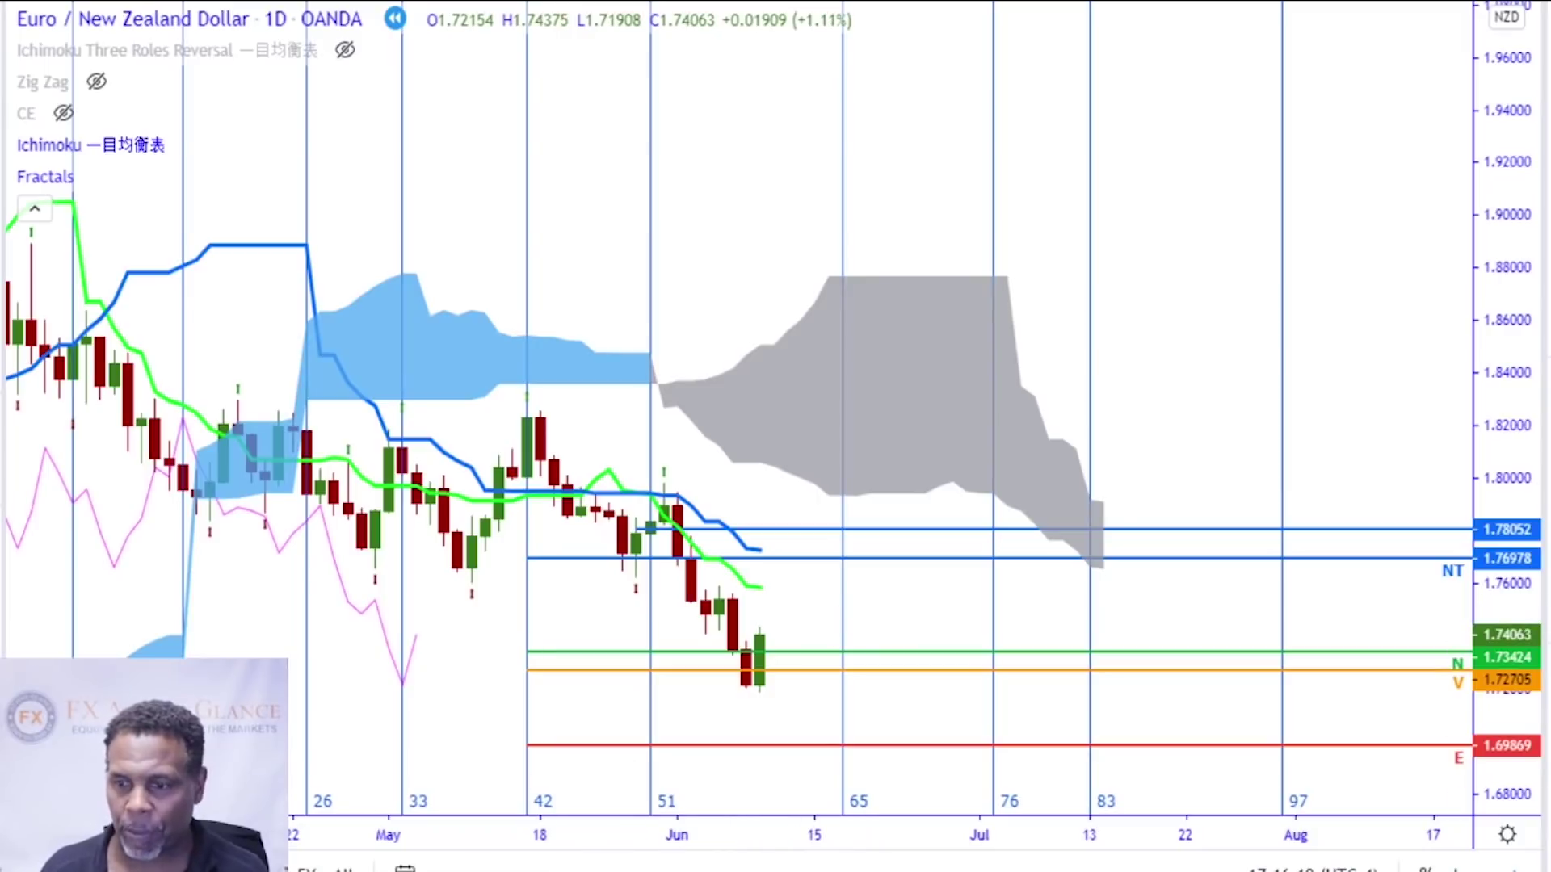
Advance the replay bar by bar past count 65 into late June, following price against the N and V targets
{"action": "key", "text": "shift+Right"}
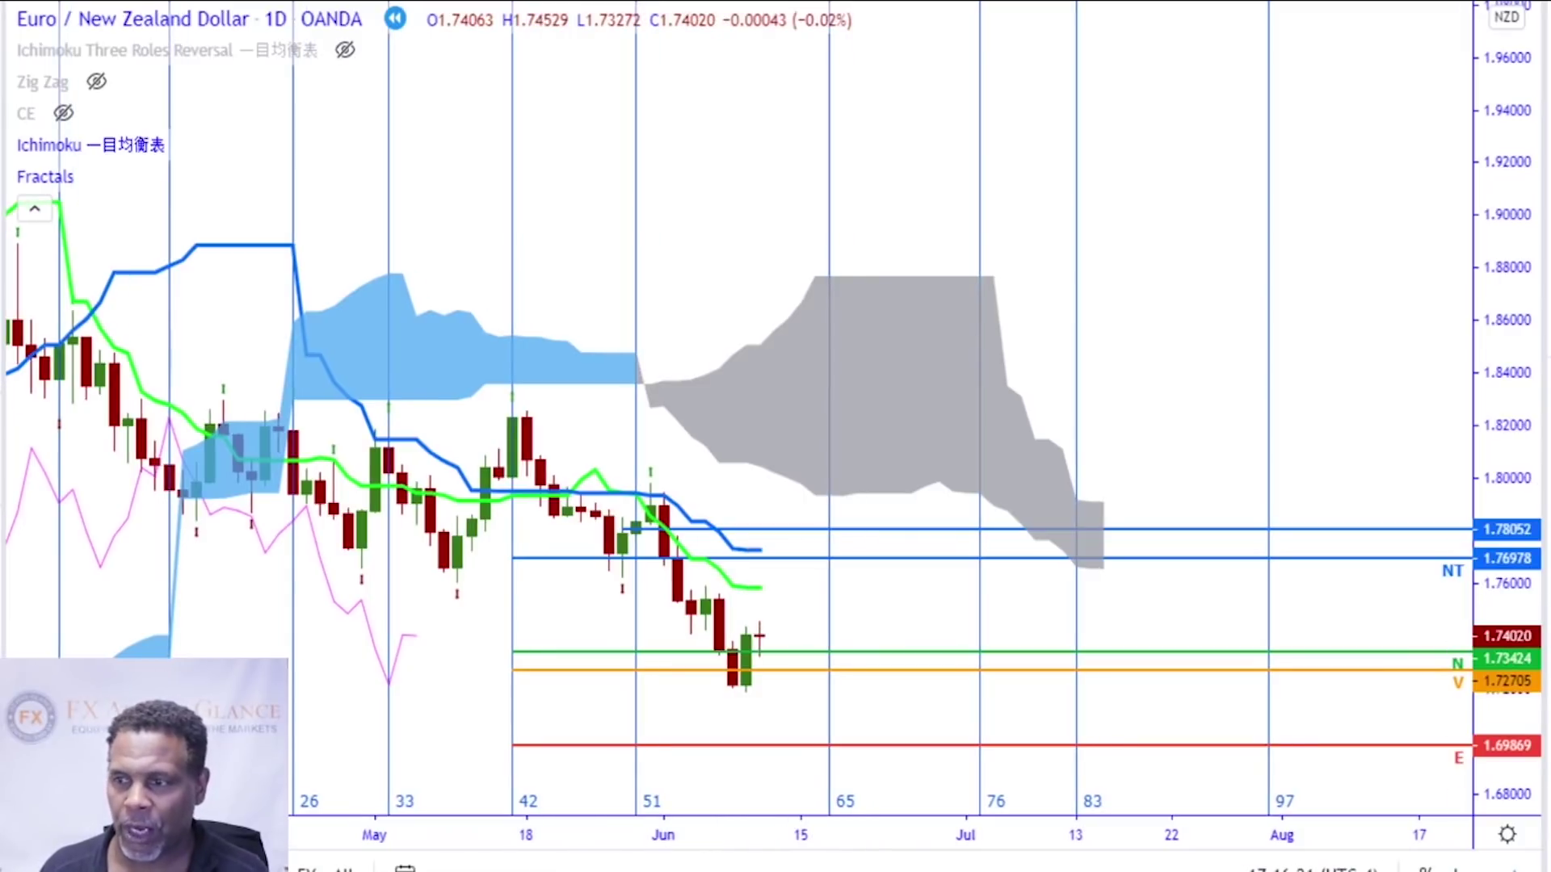
{"action": "key", "text": "shift+Right"}
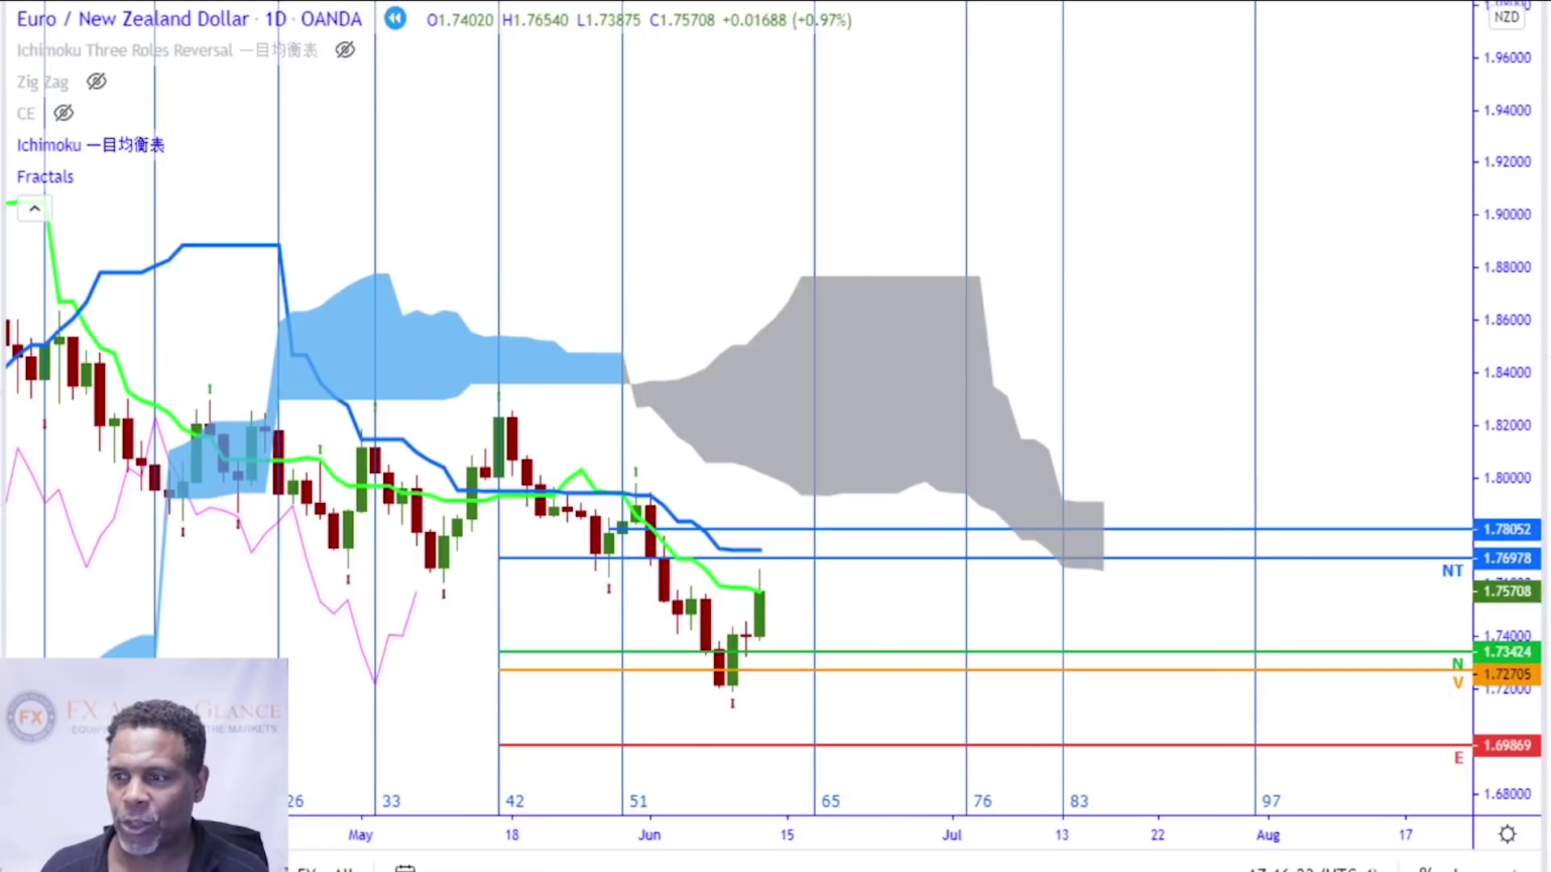
{"action": "key", "text": "shift+Right"}
{"action": "key", "text": "shift+Right"}
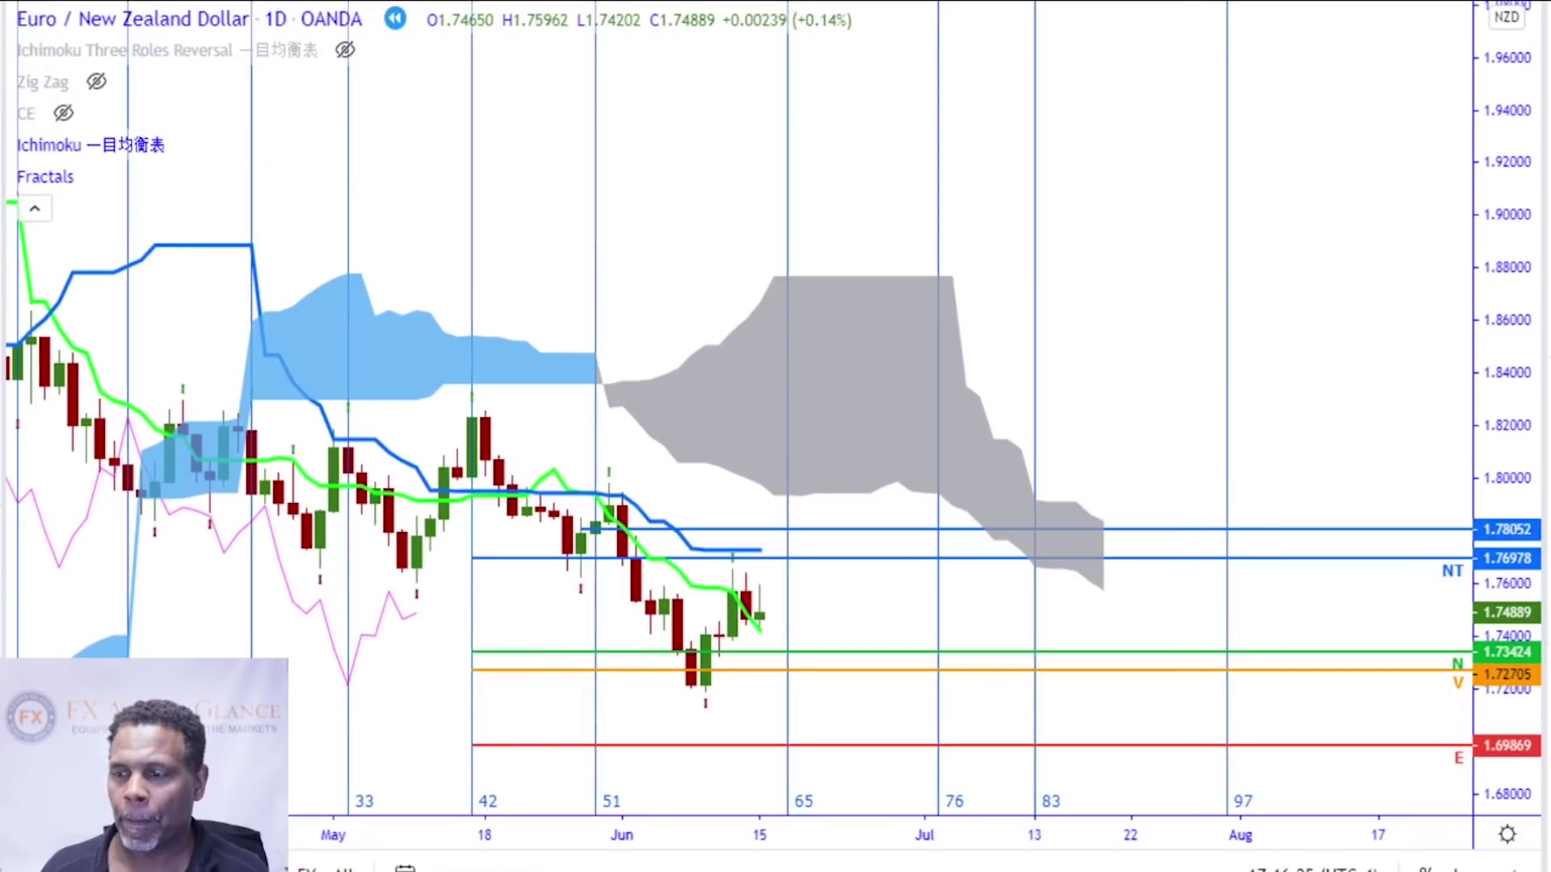
{"action": "key", "text": "shift+Right"}
{"action": "key", "text": "shift+Right"}
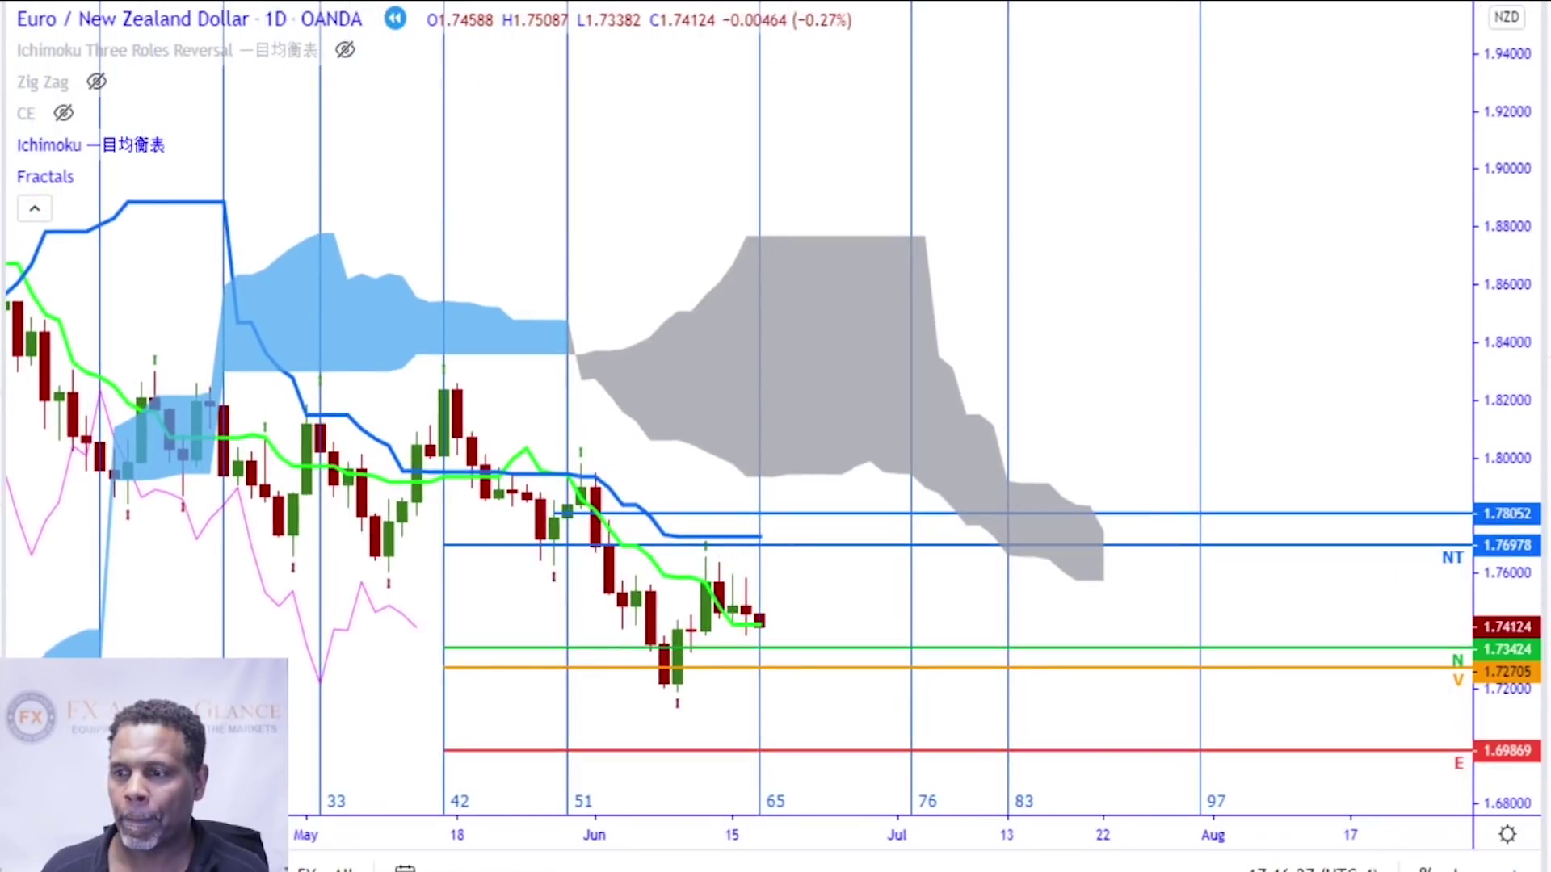
{"action": "key", "text": "shift+Right"}
{"action": "key", "text": "shift+Right"}
{"action": "key", "text": "shift+Right"}
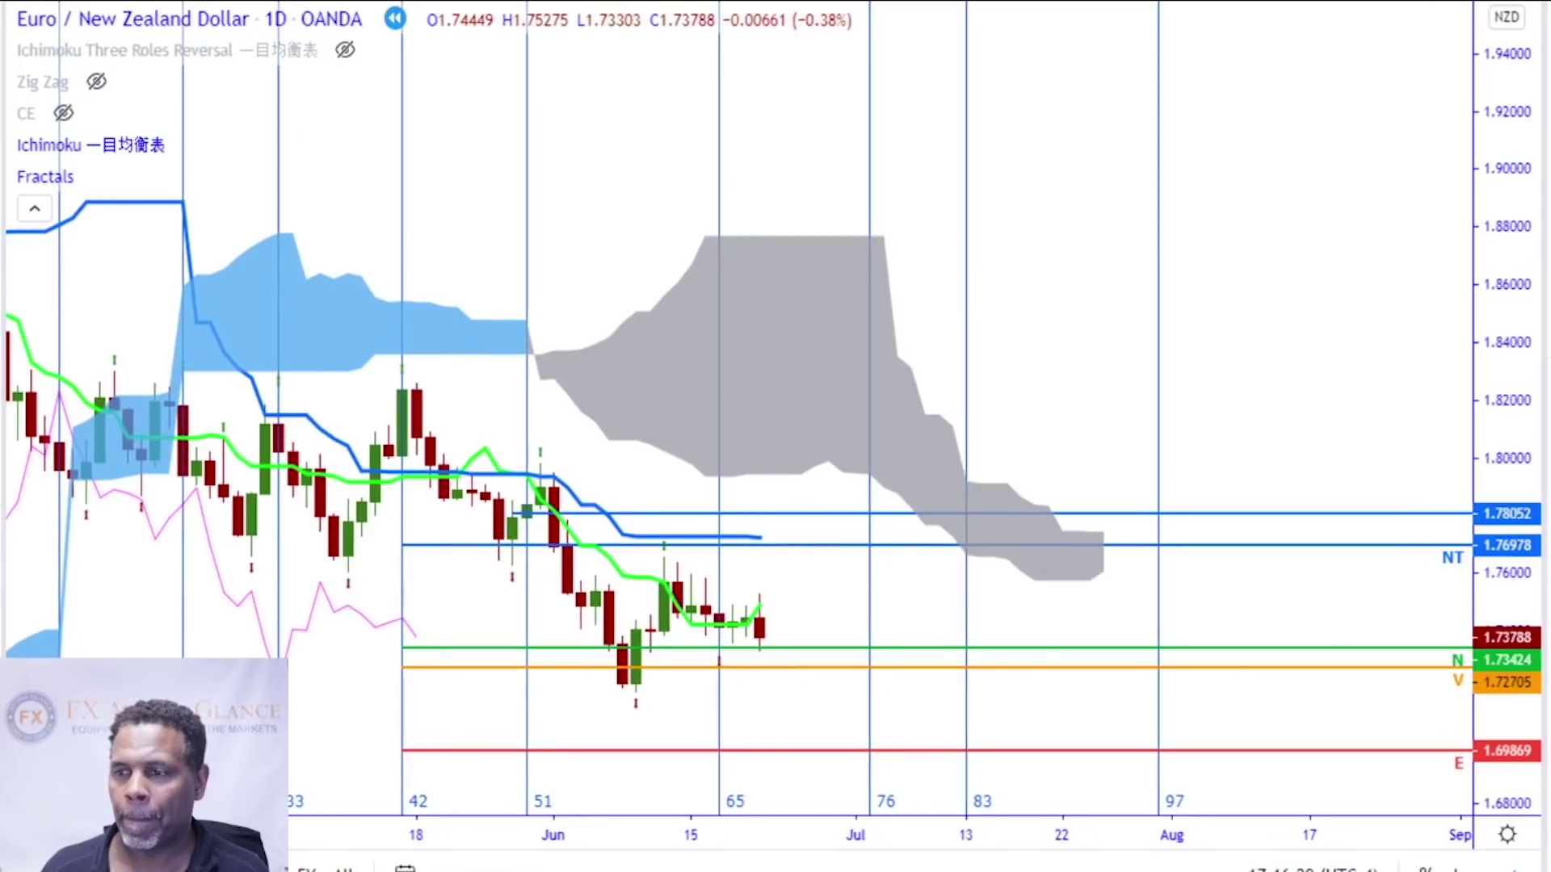
{"action": "key", "text": "shift+Right"}
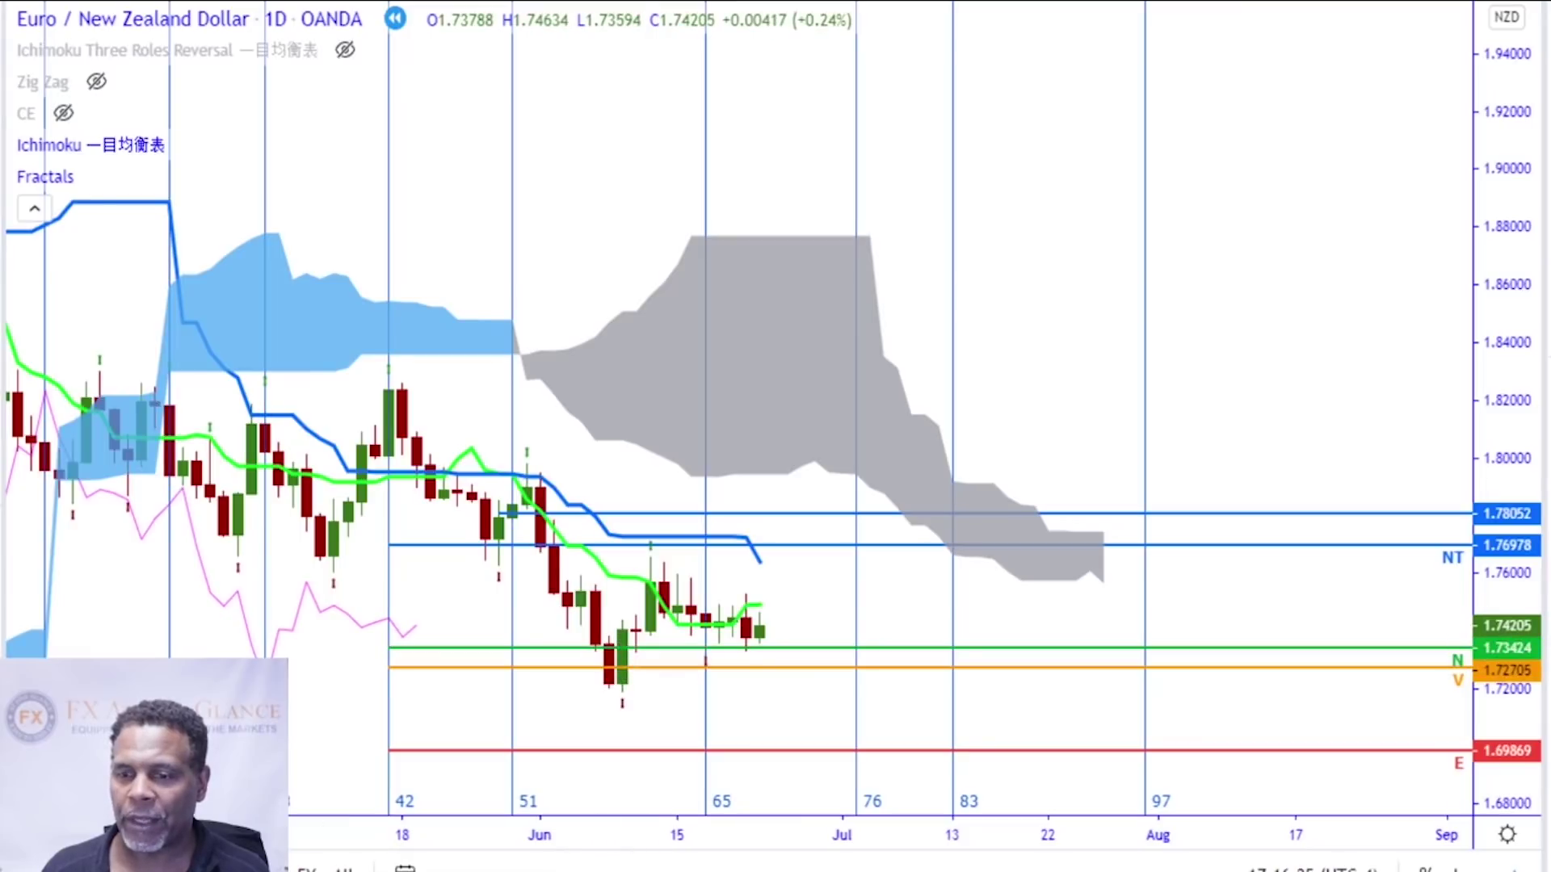
Continue the replay bar by bar from late June to count 76 in early July, following price against the V target
{"action": "key", "text": "shift+Right"}
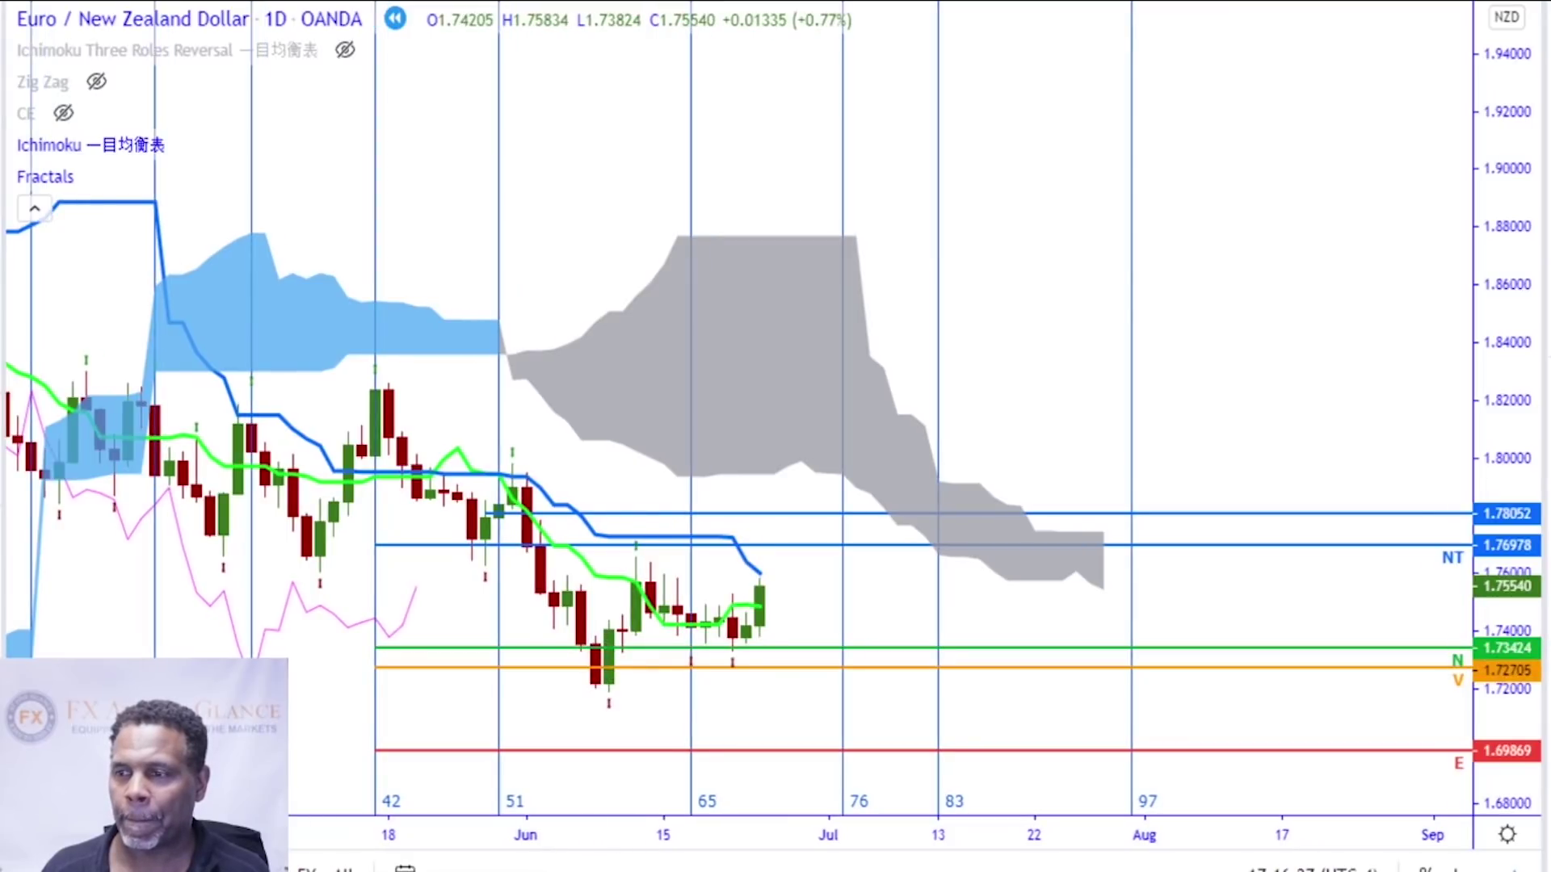
{"action": "key", "text": "shift+Right"}
{"action": "key", "text": "shift+Right"}
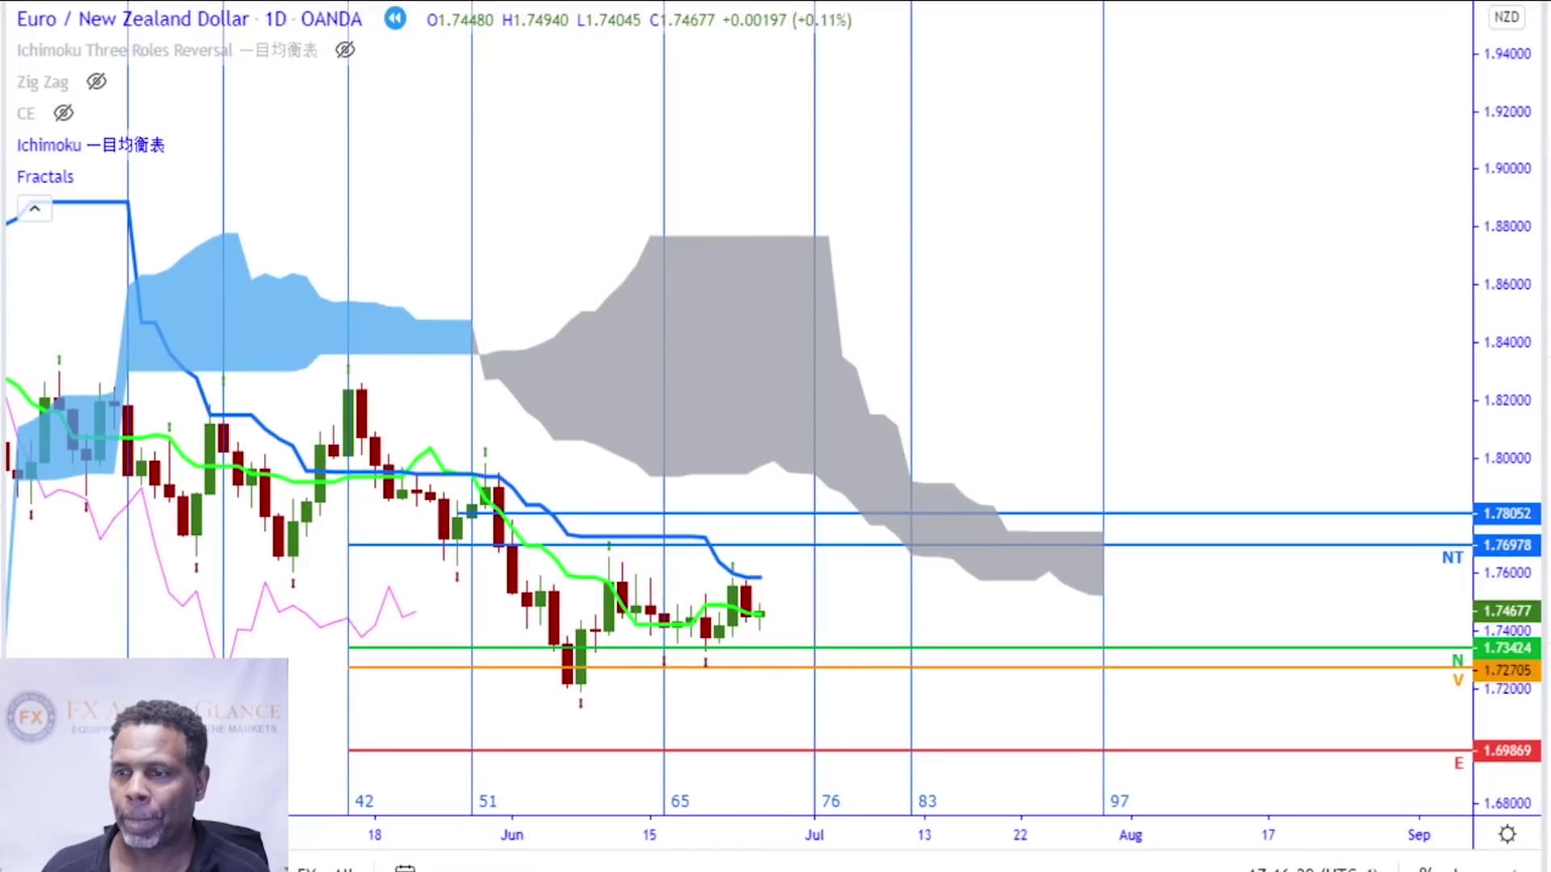
{"action": "key", "text": "shift+Right"}
{"action": "key", "text": "shift+Right"}
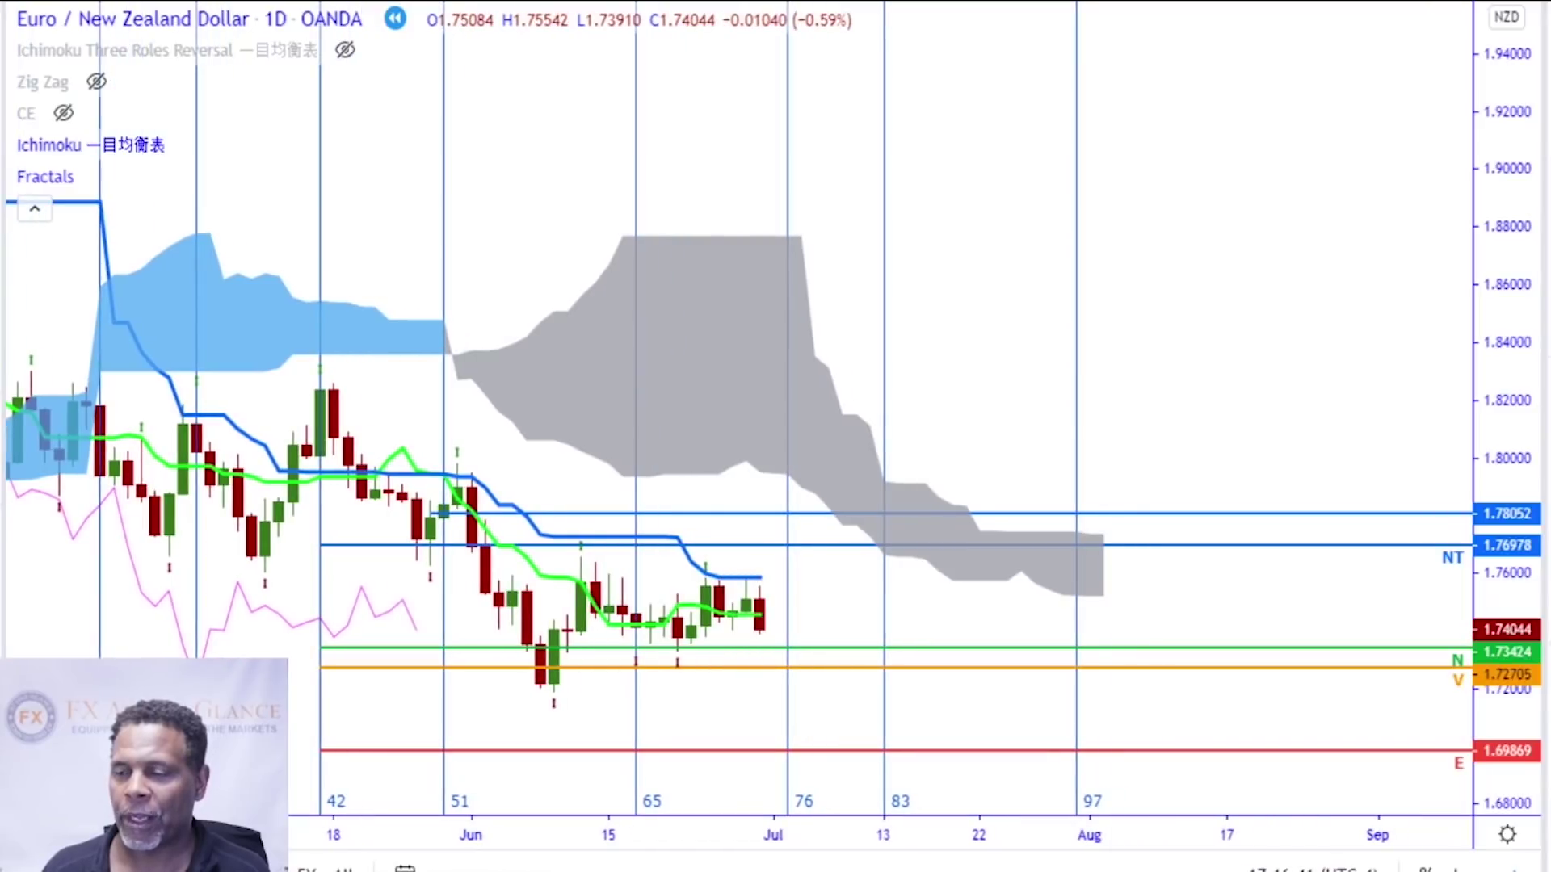
{"action": "key", "text": "shift+Right"}
{"action": "key", "text": "shift+Right"}
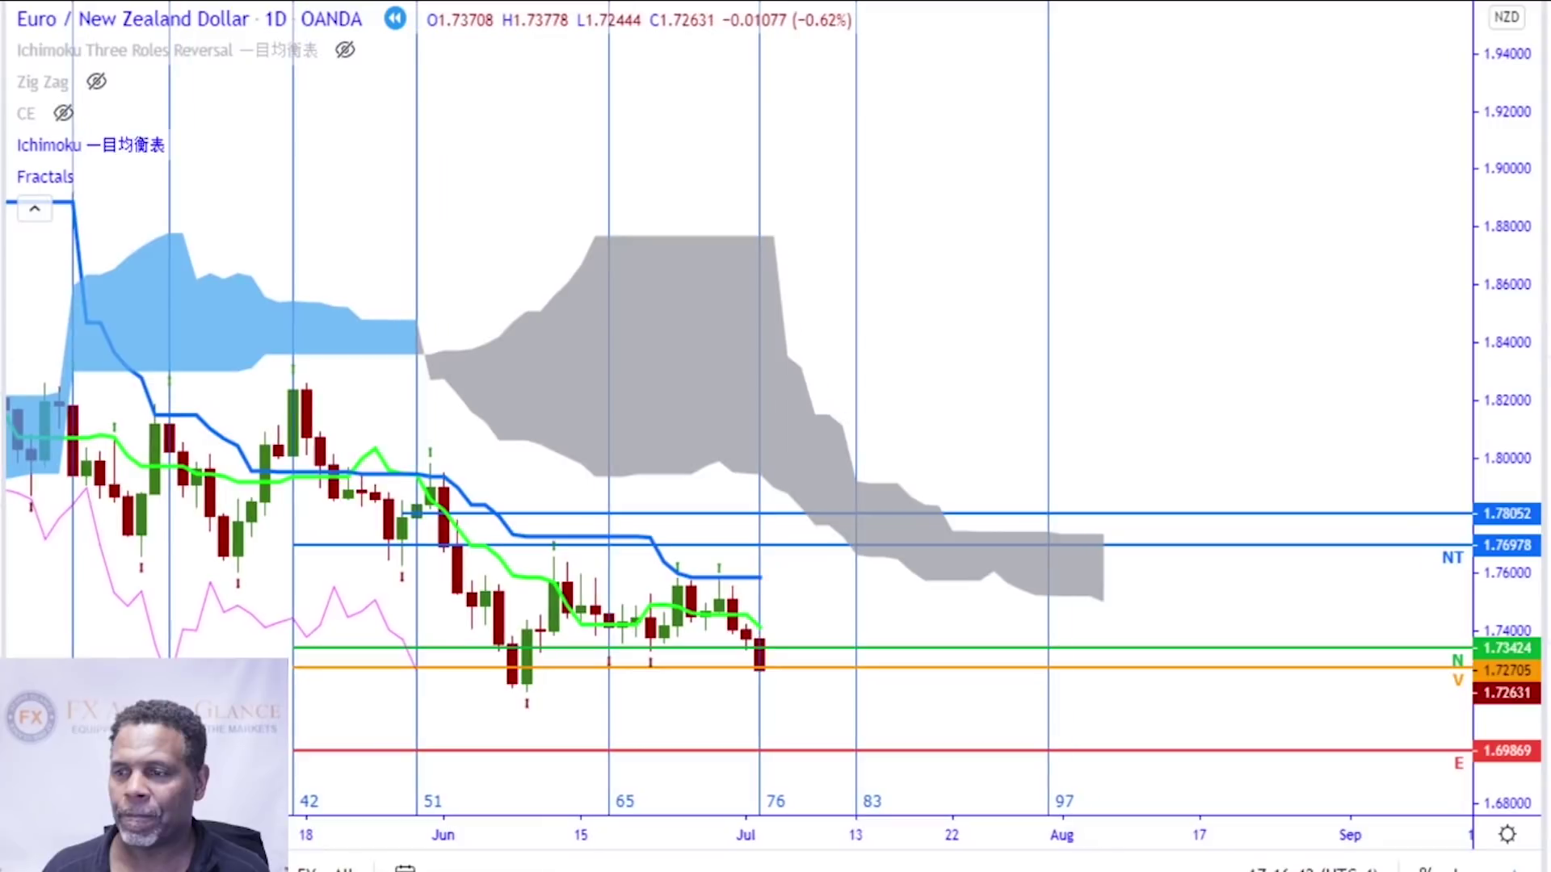
Advance the replay bar by bar from count 76 to beyond count 83 in mid-July
{"action": "key", "text": "shift+Right"}
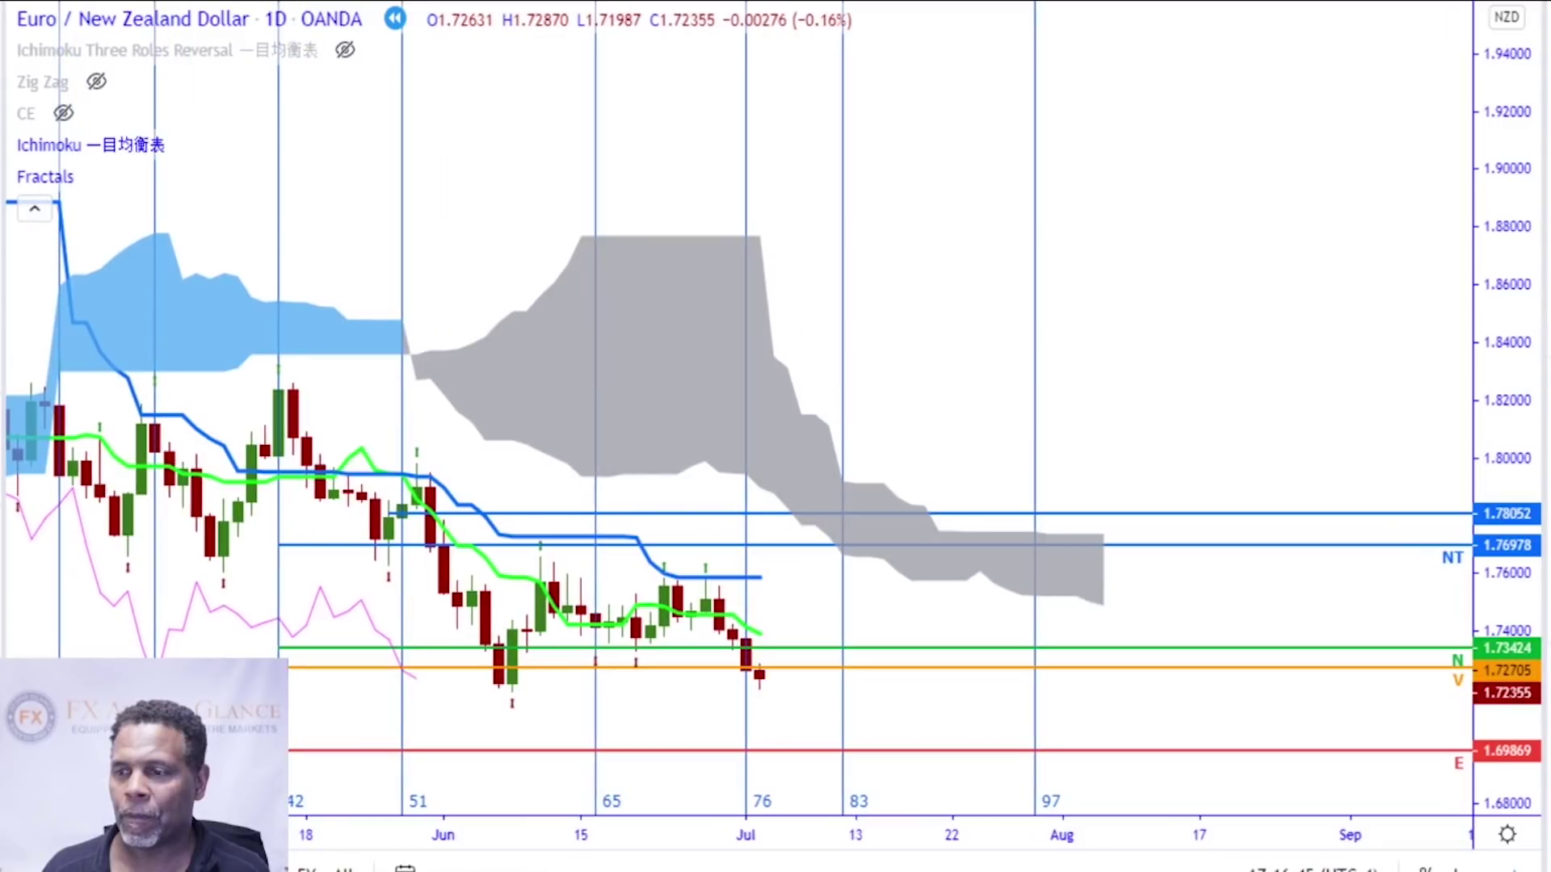
{"action": "key", "text": "shift+Right"}
{"action": "key", "text": "shift+Right"}
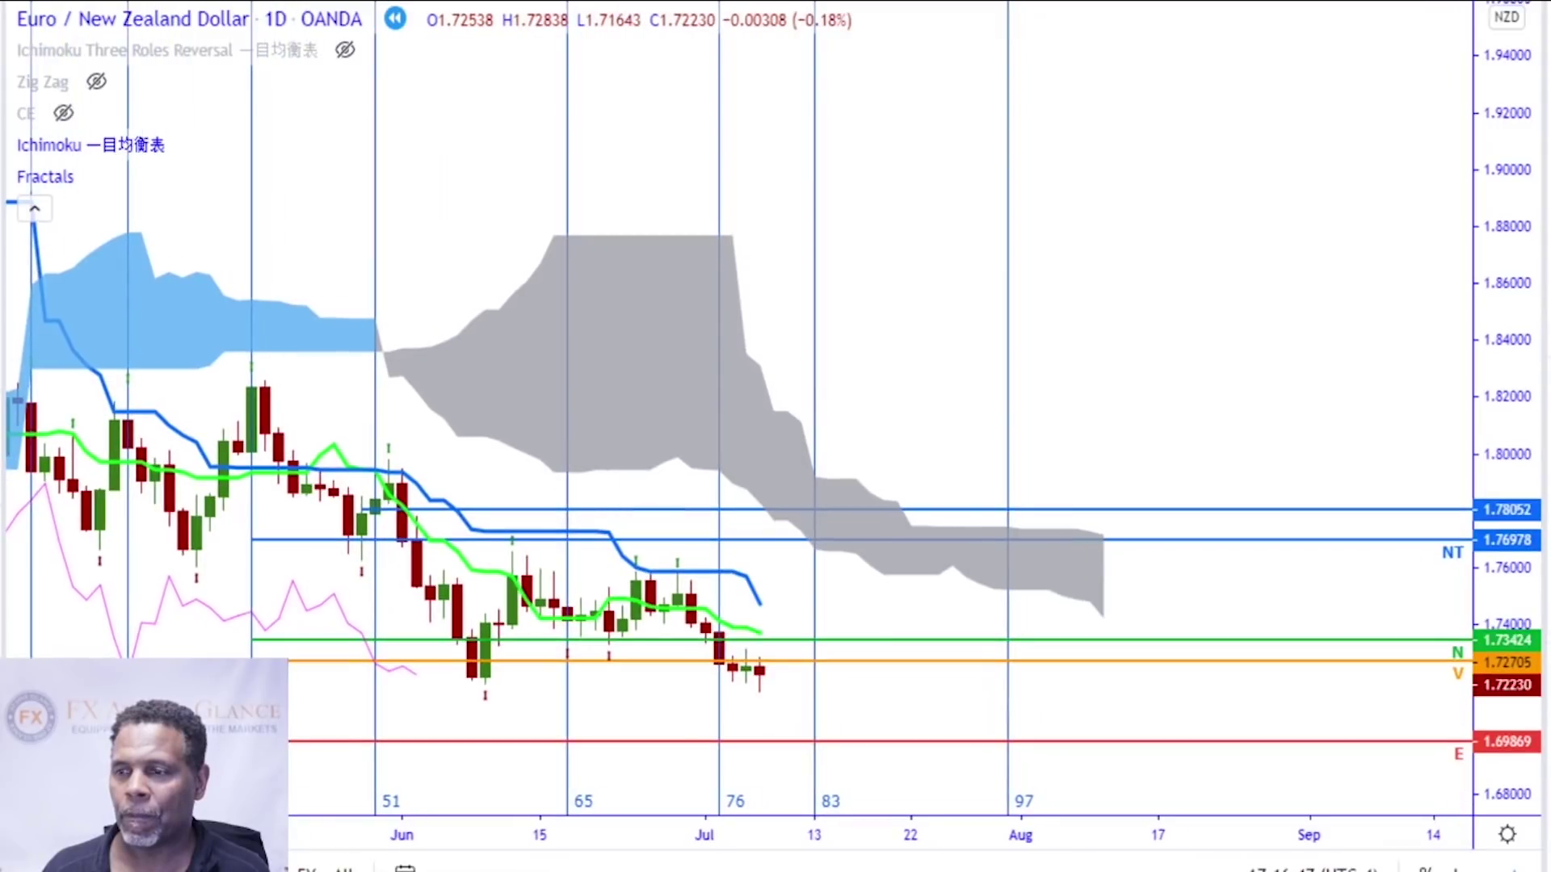
{"action": "key", "text": "shift+Right"}
{"action": "key", "text": "shift+Right"}
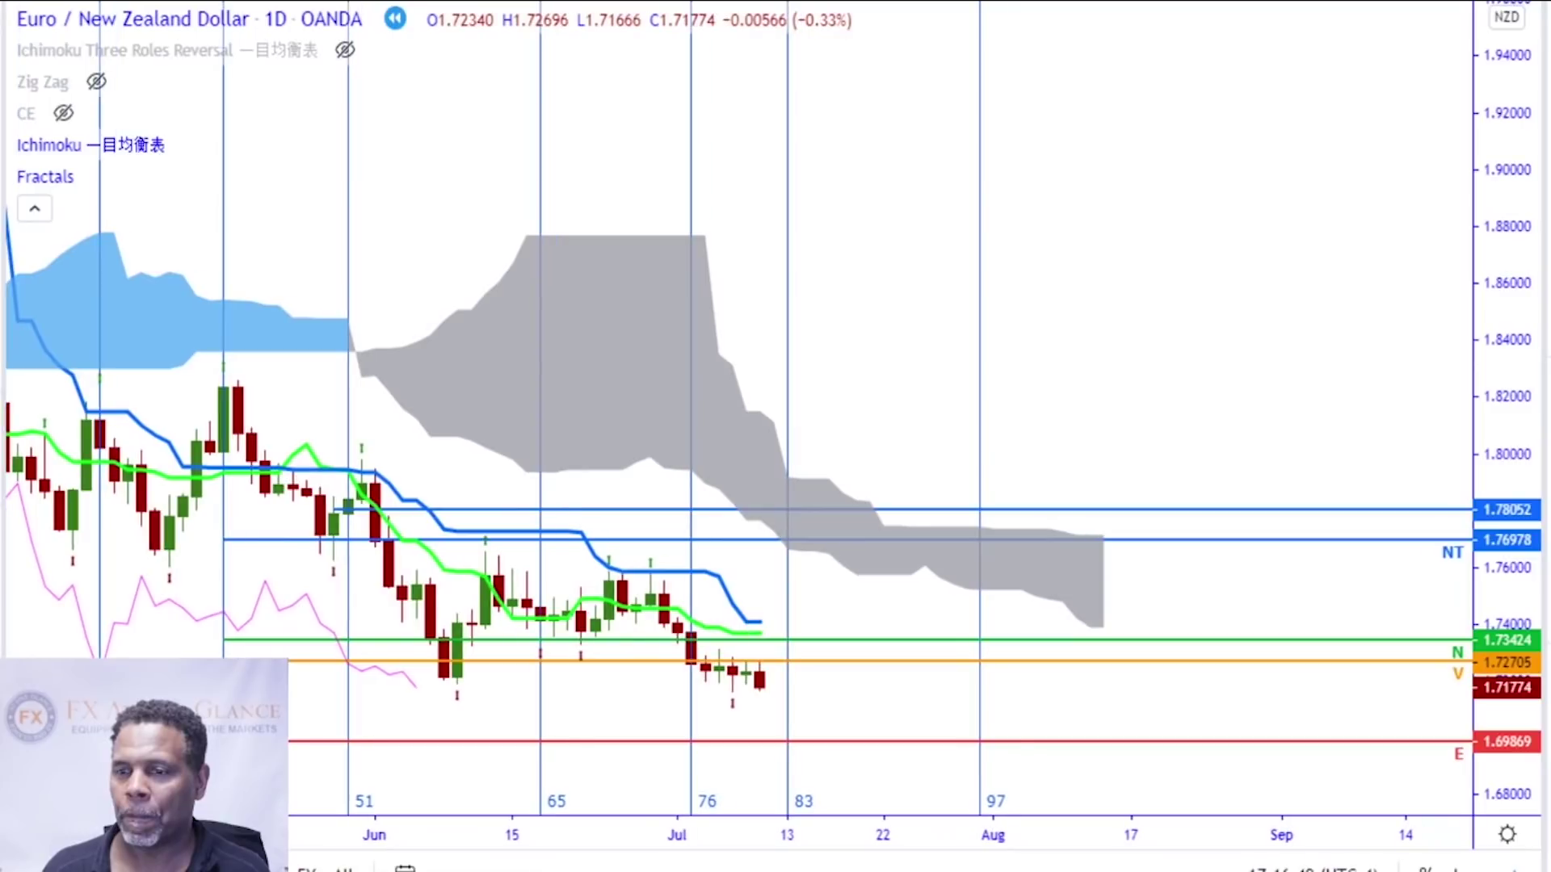
{"action": "key", "text": "shift+Right"}
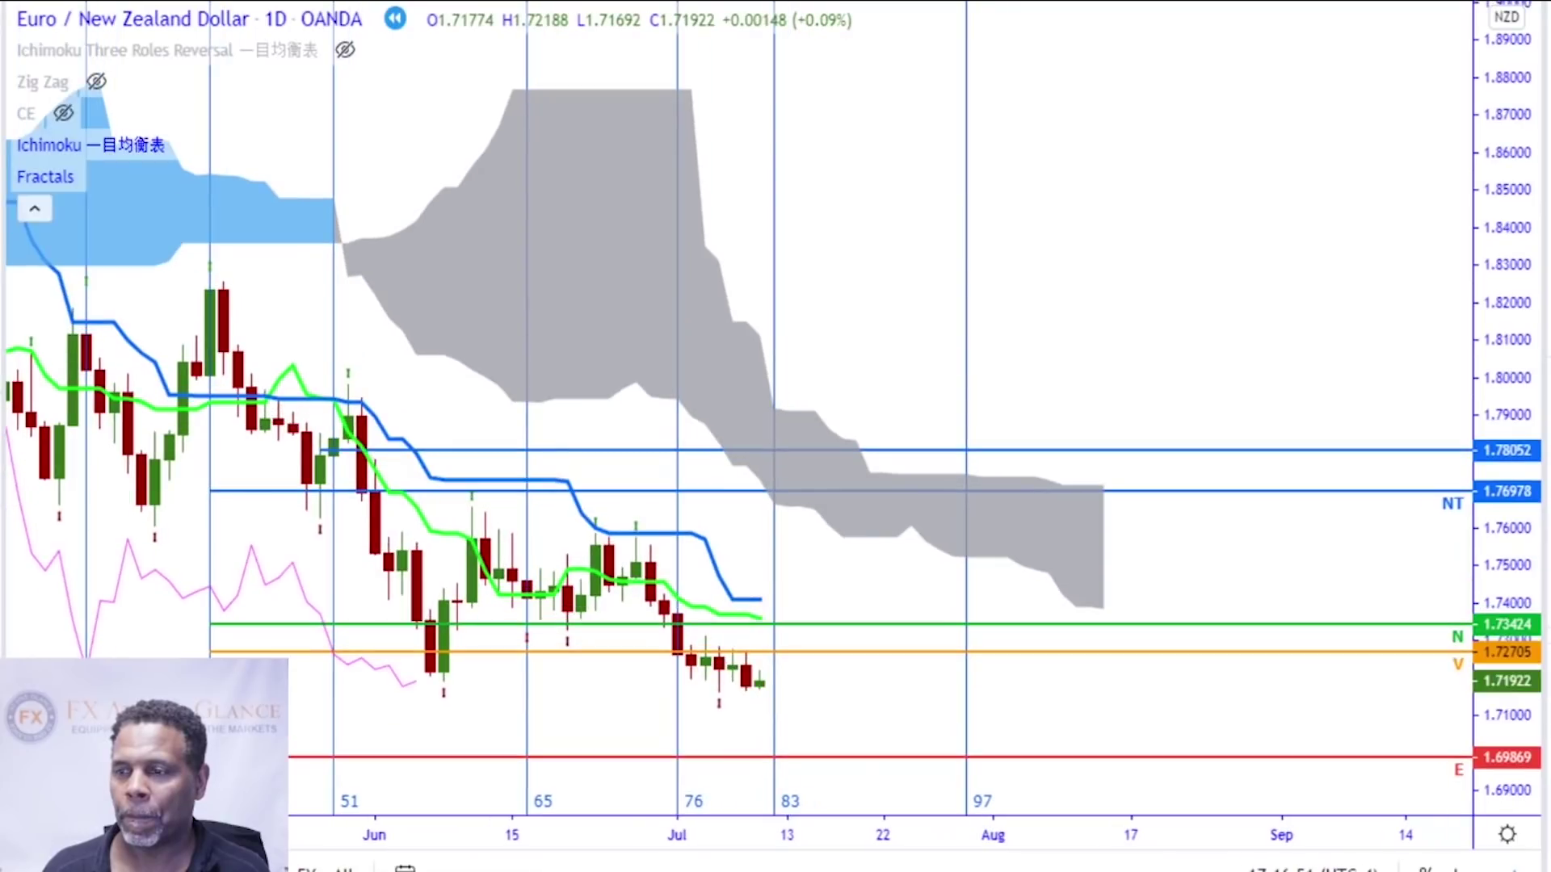
{"action": "key", "text": "shift+Right"}
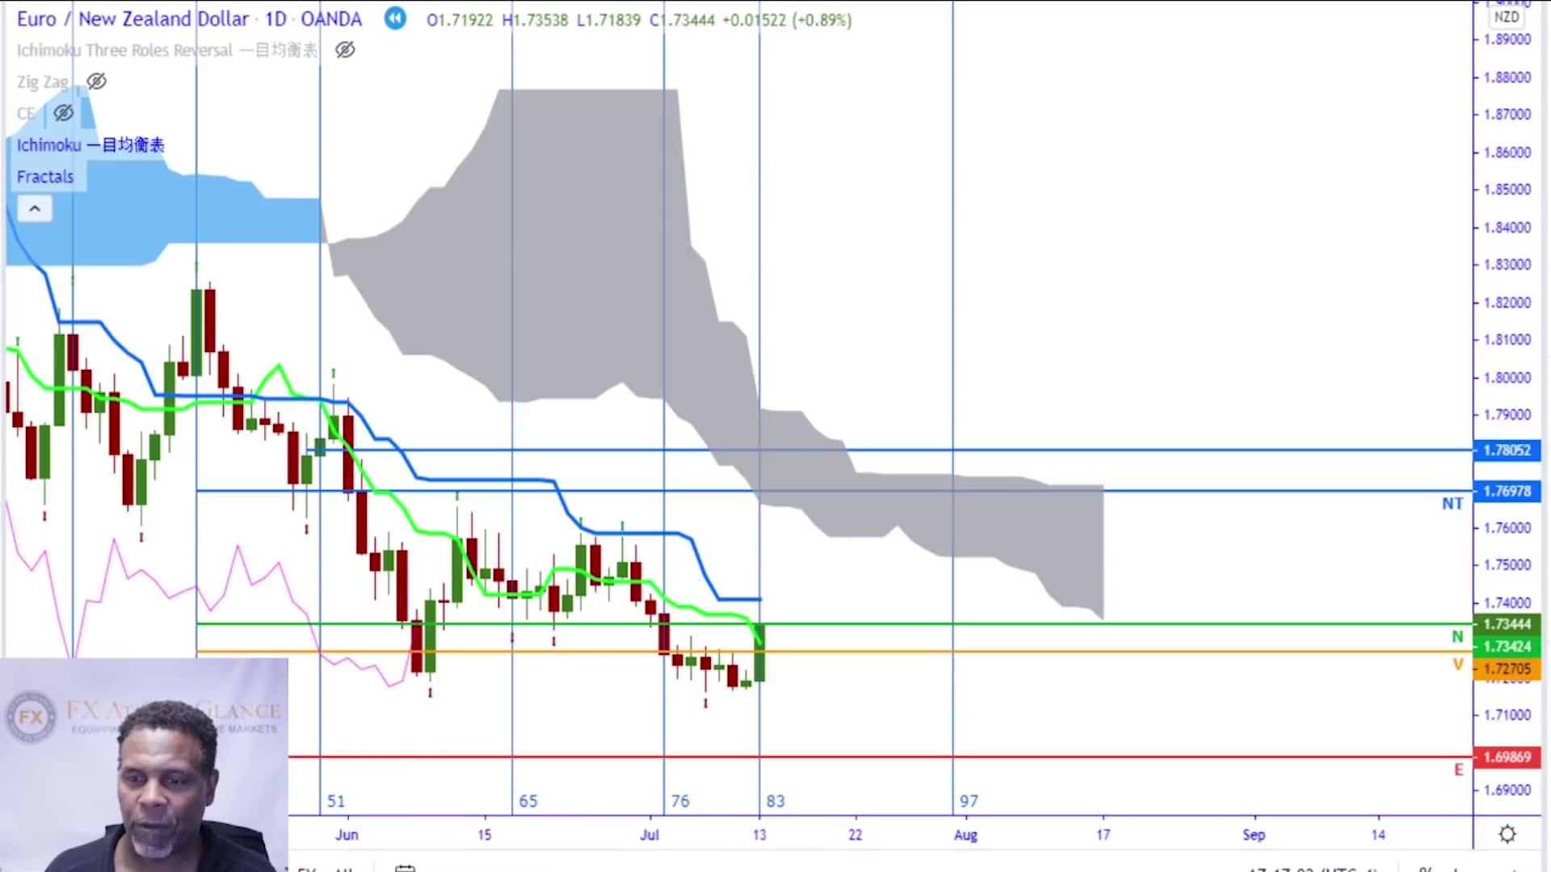
{"action": "key", "text": "shift+Right"}
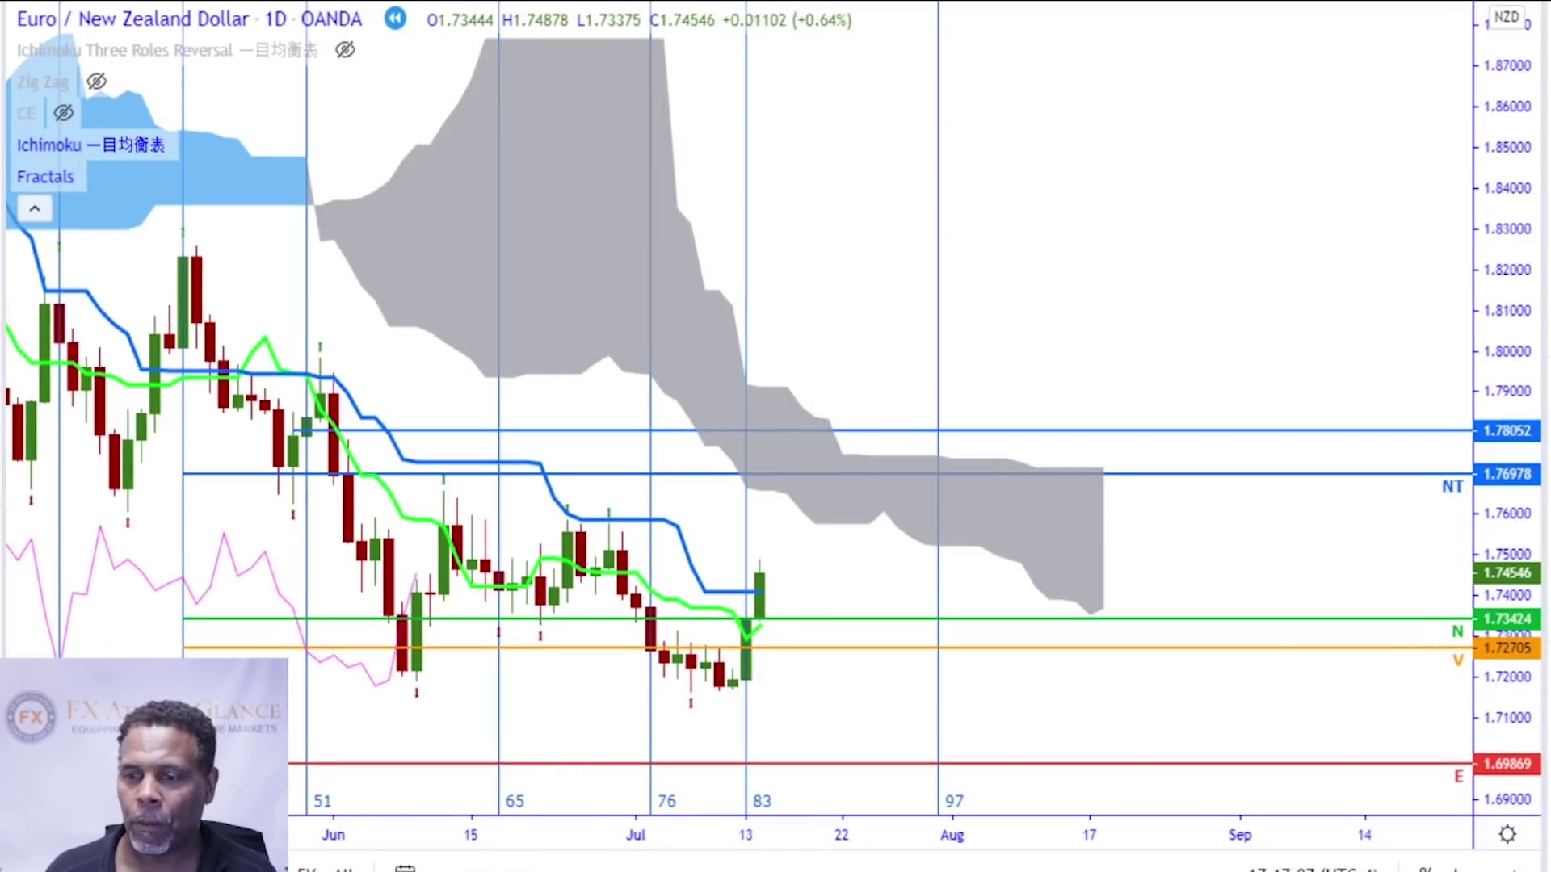
{"action": "key", "text": "shift+Right"}
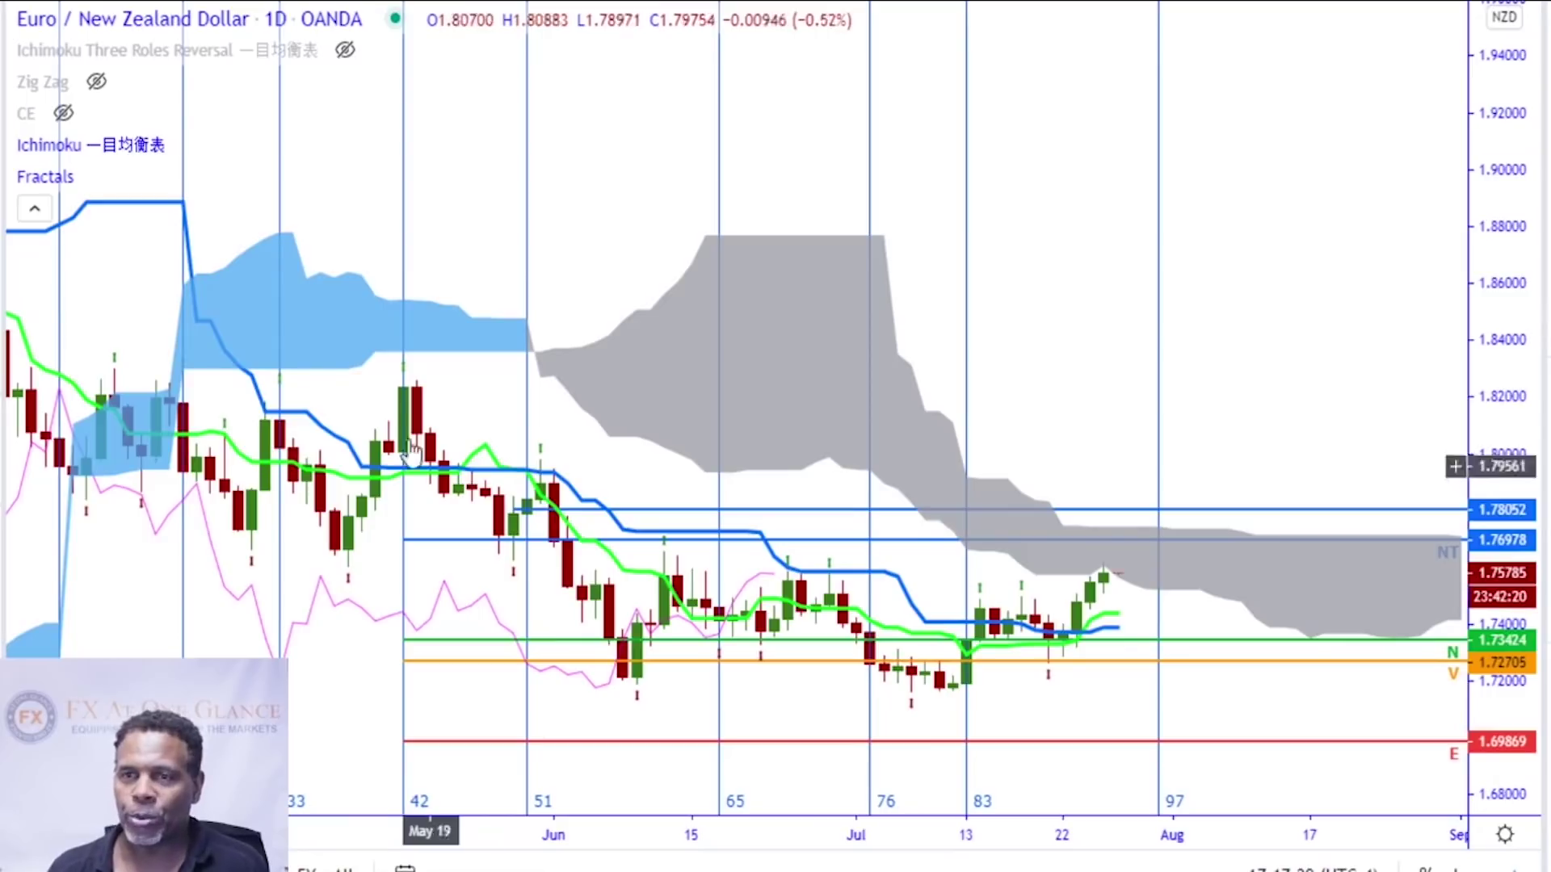
Examine the decline from the March 19 spike and compare it with the longer price history back to the 2015 spike
{"action": "scroll", "coordinate": [408, 322], "scroll_direction": "down", "scroll_amount": 2}
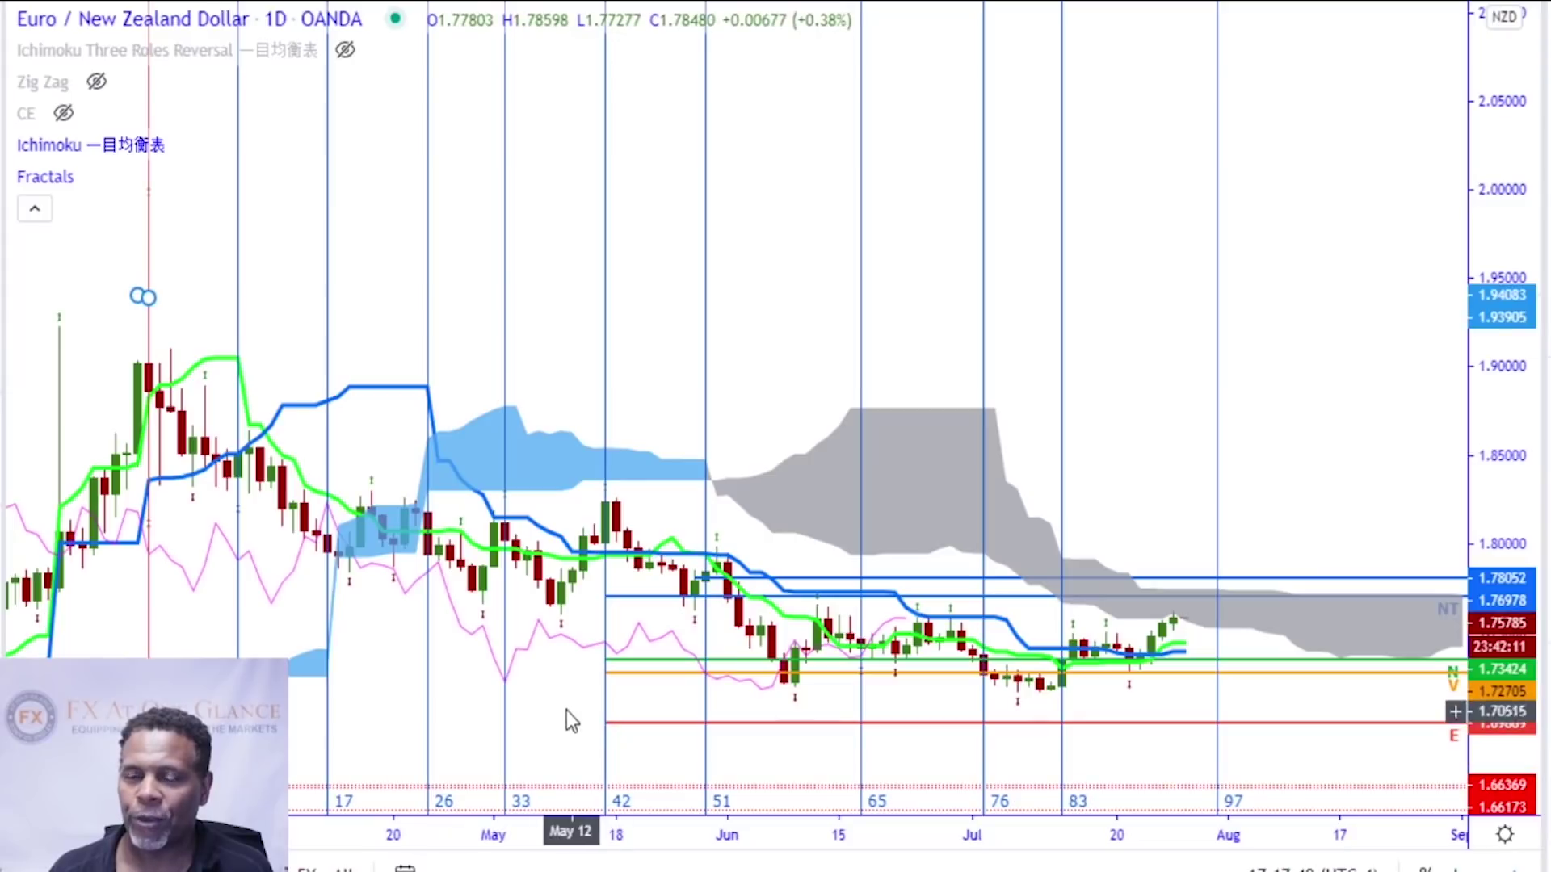
{"action": "scroll", "coordinate": [566, 710], "scroll_direction": "down", "scroll_amount": 5}
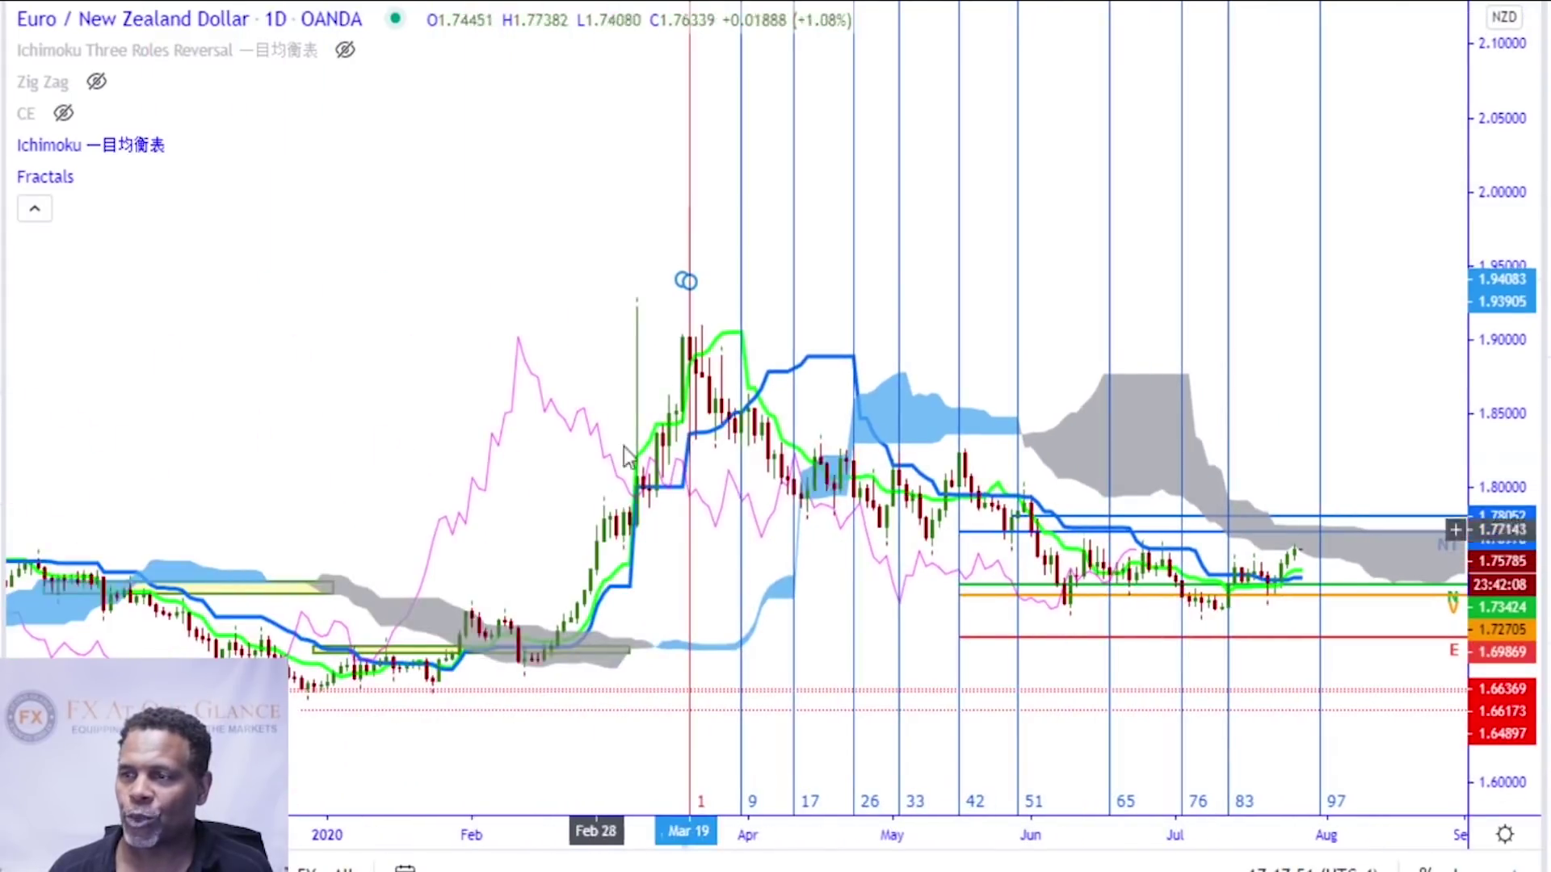
{"action": "scroll", "coordinate": [923, 579], "scroll_direction": "up", "scroll_amount": 3}
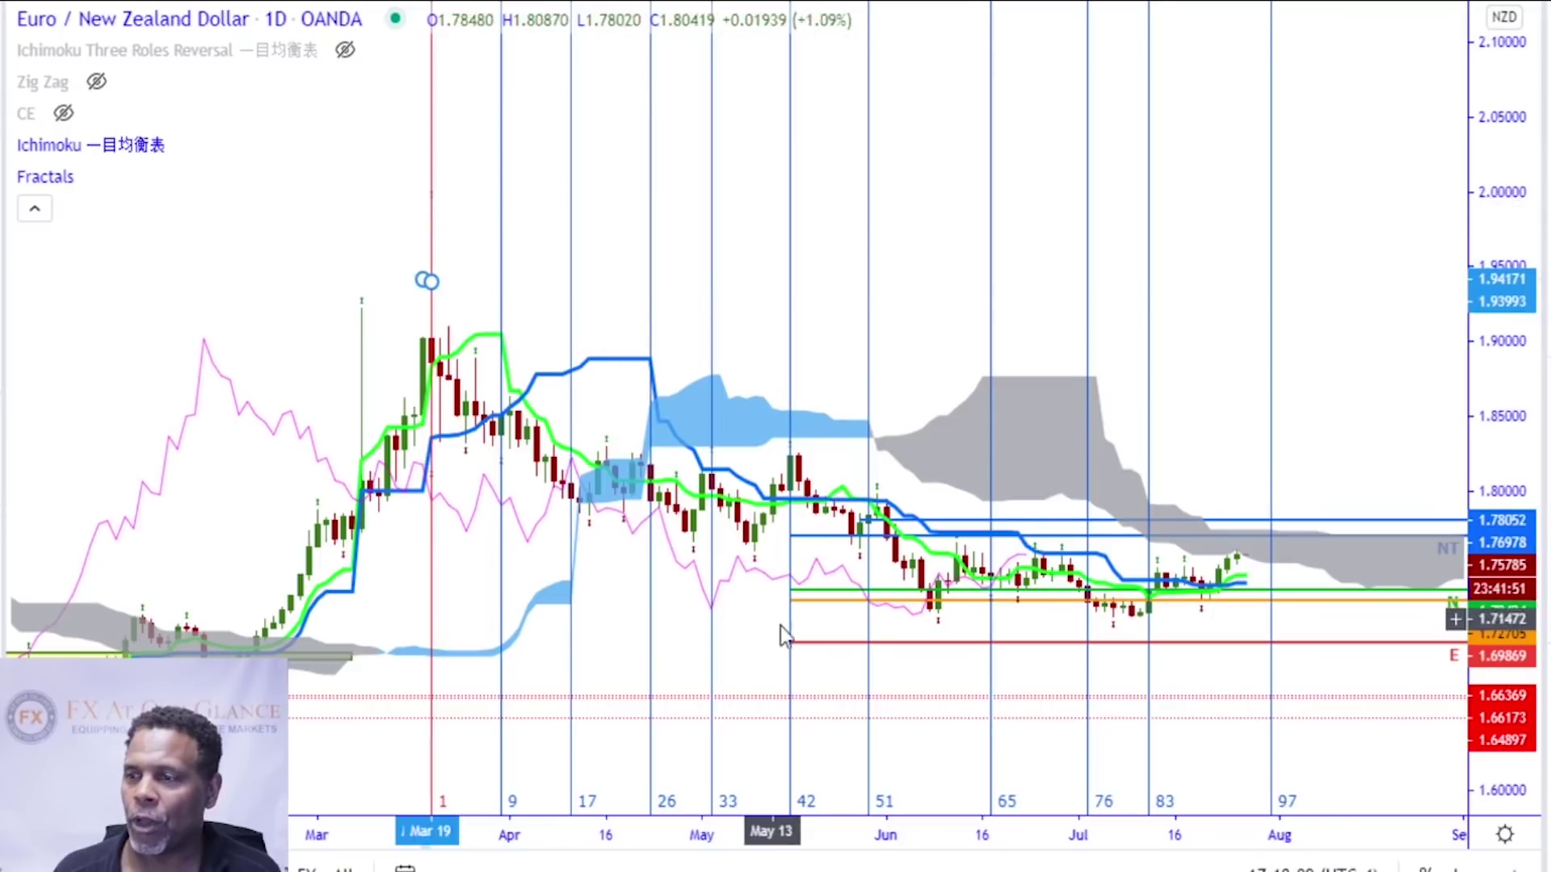
{"action": "scroll", "coordinate": [784, 622], "scroll_direction": "down", "scroll_amount": 5}
{"action": "scroll", "coordinate": [784, 618], "scroll_direction": "down", "scroll_amount": 6}
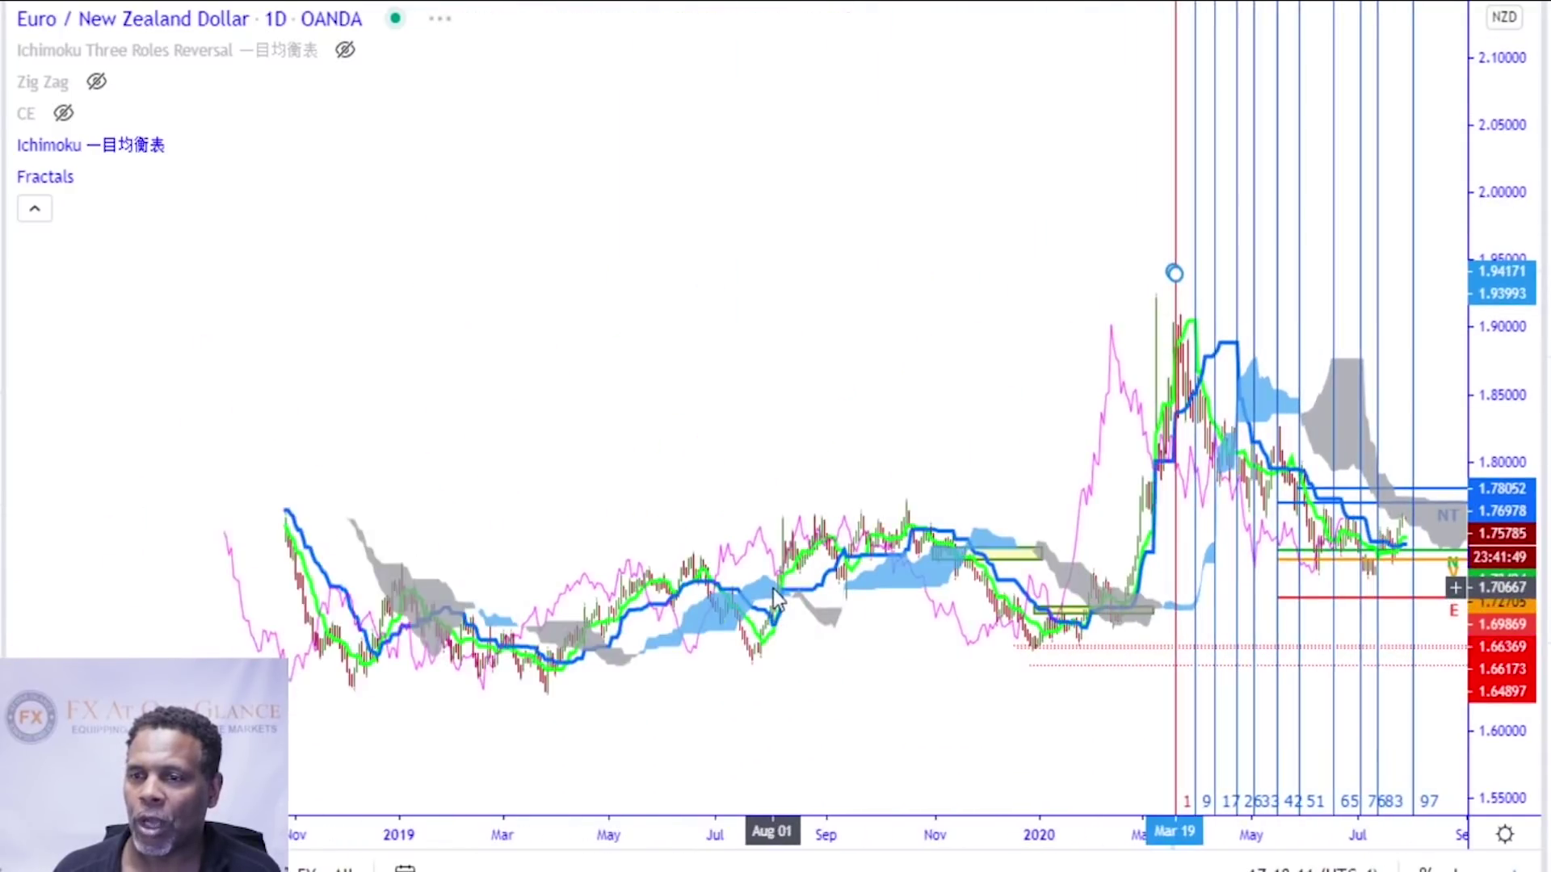
{"action": "scroll", "coordinate": [773, 592], "scroll_direction": "down", "scroll_amount": 5}
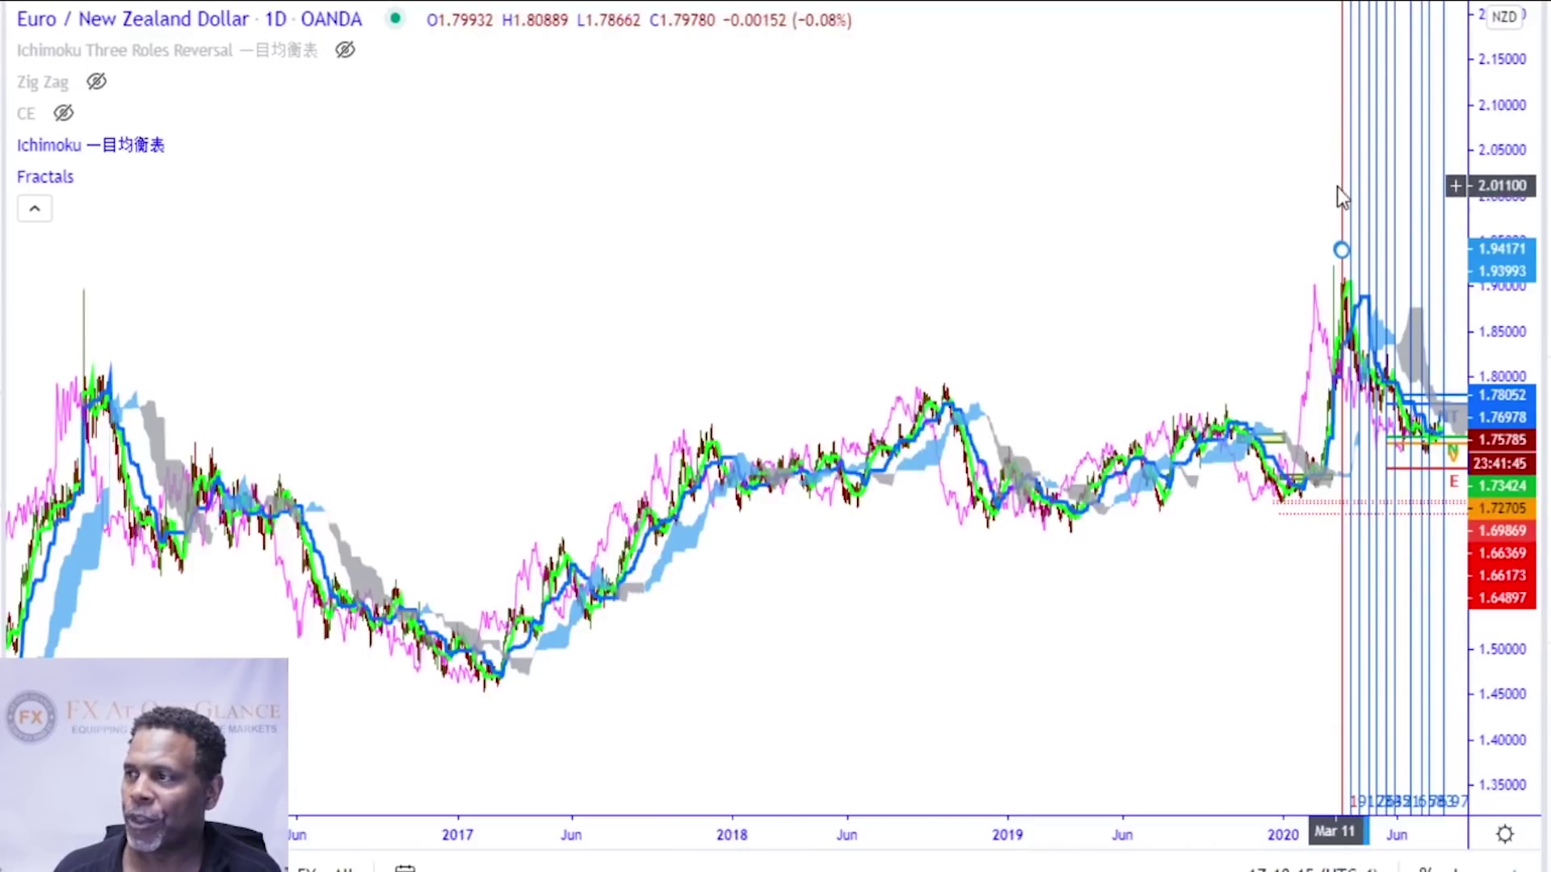
{"action": "mouse_move", "coordinate": [1337, 191]}
{"action": "left_mouse_down"}
{"action": "mouse_move", "coordinate": [835, 219]}
{"action": "mouse_move", "coordinate": [608, 279]}
{"action": "mouse_move", "coordinate": [633, 308]}
{"action": "mouse_move", "coordinate": [886, 312]}
{"action": "left_mouse_up"}
{"action": "scroll", "coordinate": [750, 356], "scroll_direction": "up", "scroll_amount": 2}
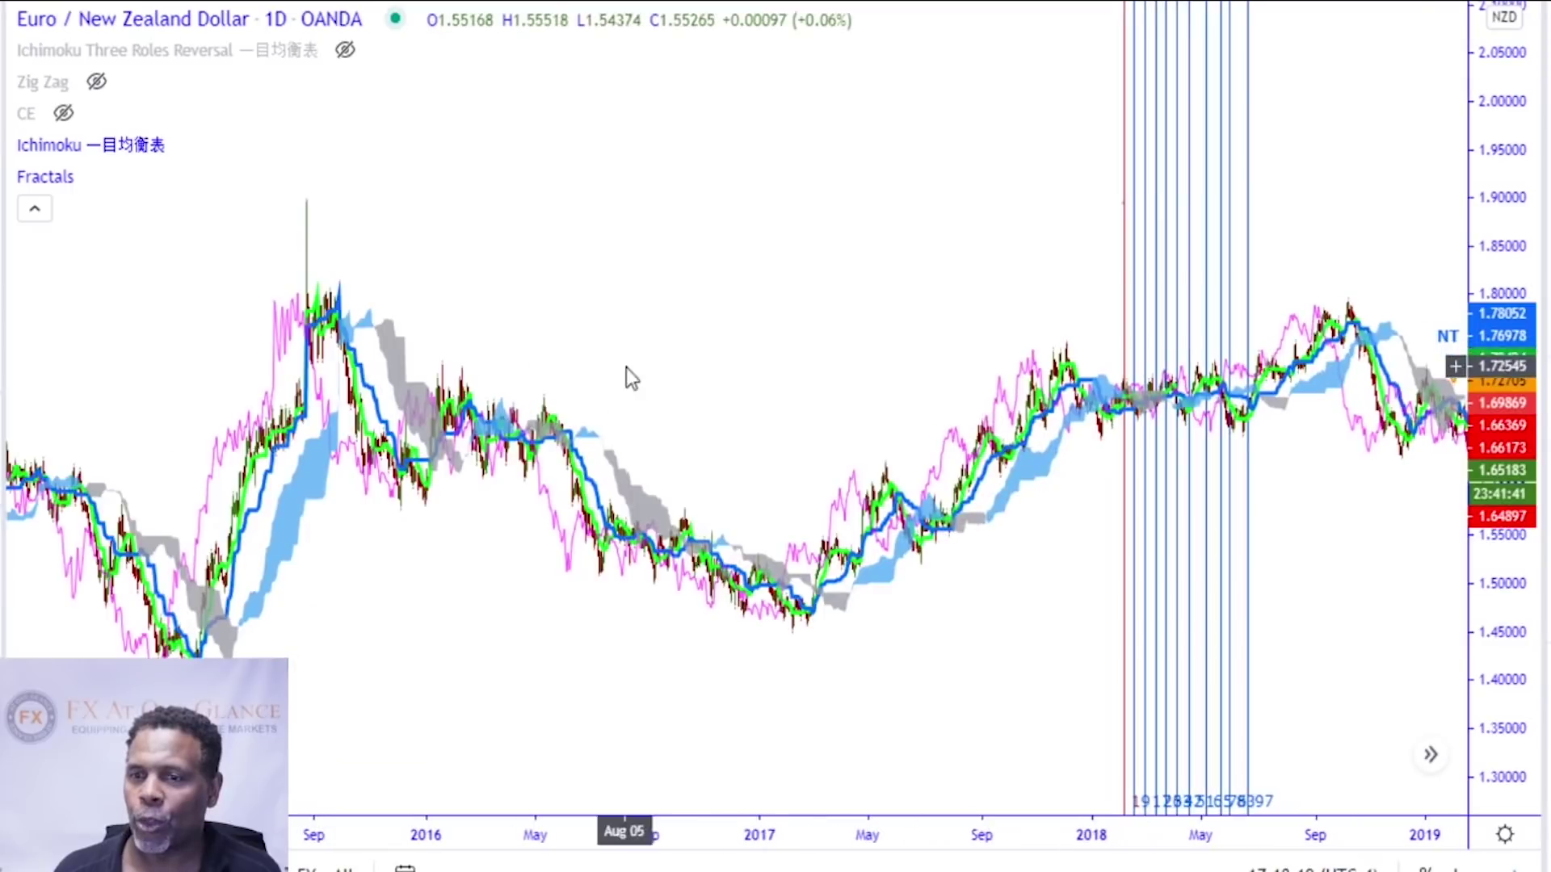
{"action": "left_click_drag", "start_coordinate": [729, 384], "coordinate": [984, 399]}
{"action": "left_click_drag", "start_coordinate": [1327, 269], "coordinate": [1128, 267]}
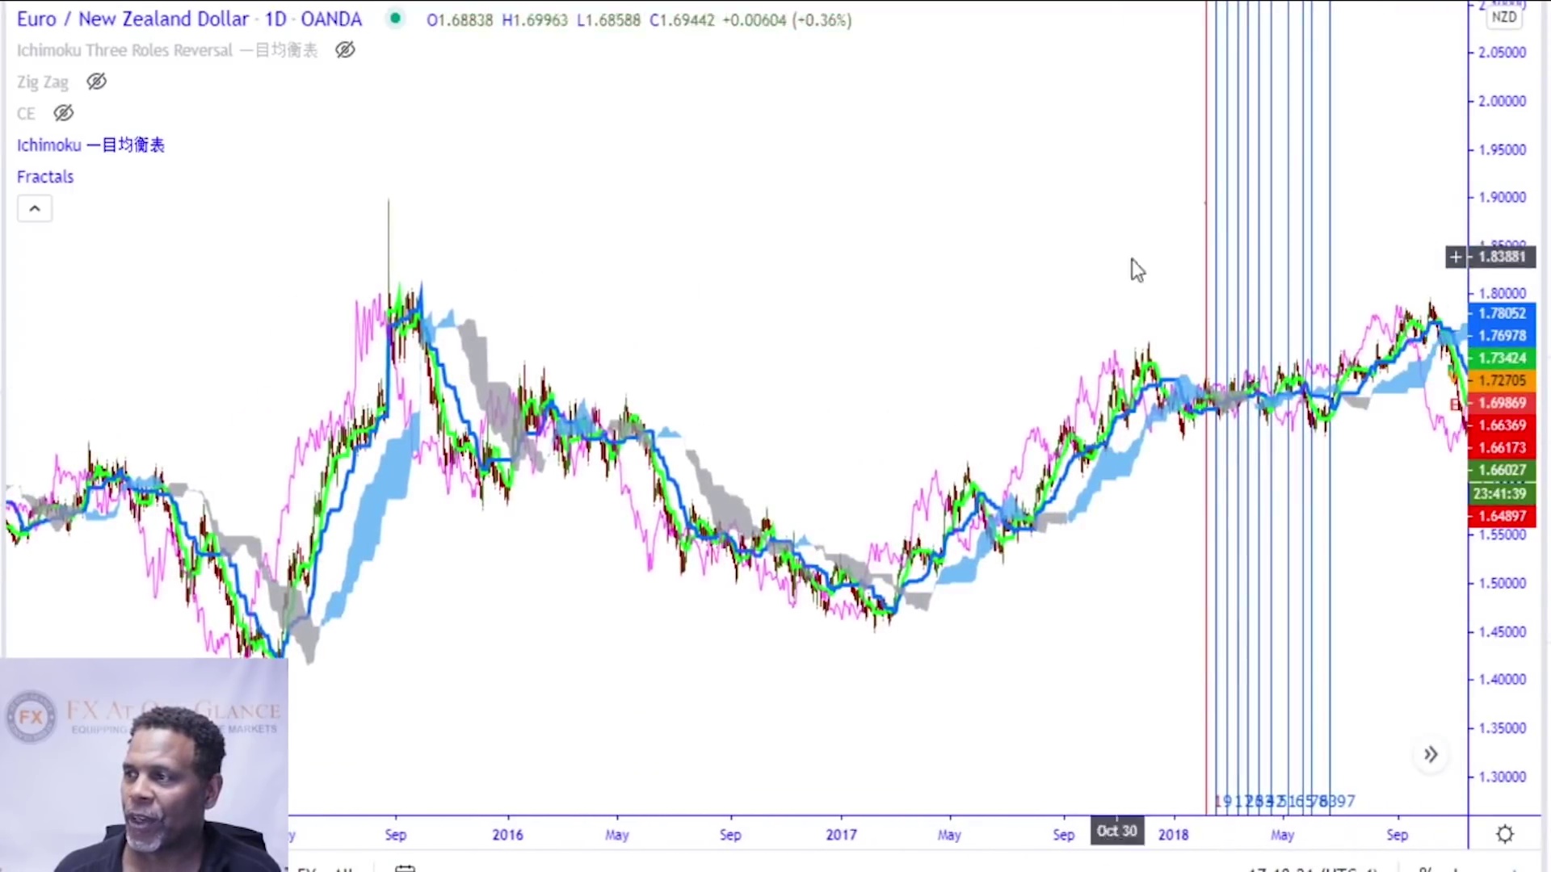
Move the time-count lines back to the 2015 rally so that count 1 starts at the April 21, 2015 low
{"action": "left_click", "coordinate": [1205, 275]}
{"action": "mouse_move", "coordinate": [1207, 279]}
{"action": "left_mouse_down"}
{"action": "mouse_move", "coordinate": [242, 470]}
{"action": "mouse_move", "coordinate": [267, 481]}
{"action": "left_mouse_up"}
{"action": "left_click_drag", "start_coordinate": [465, 542], "coordinate": [1280, 609]}
{"action": "scroll", "coordinate": [1211, 651], "scroll_direction": "up", "scroll_amount": 5}
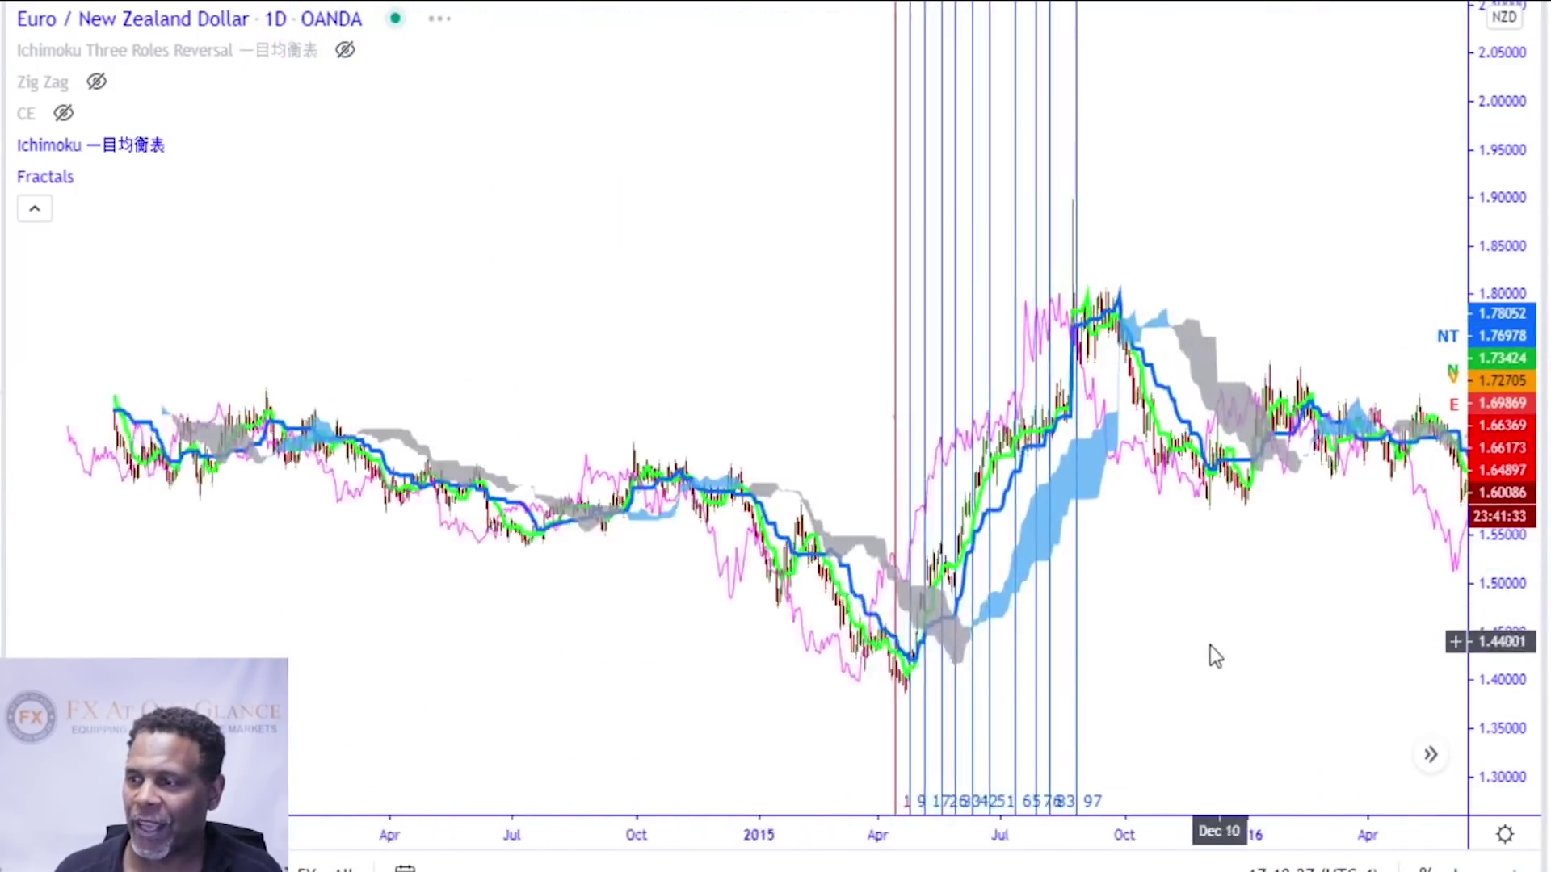
{"action": "left_click_drag", "start_coordinate": [959, 665], "coordinate": [1183, 684]}
{"action": "left_click_drag", "start_coordinate": [990, 687], "coordinate": [1290, 709]}
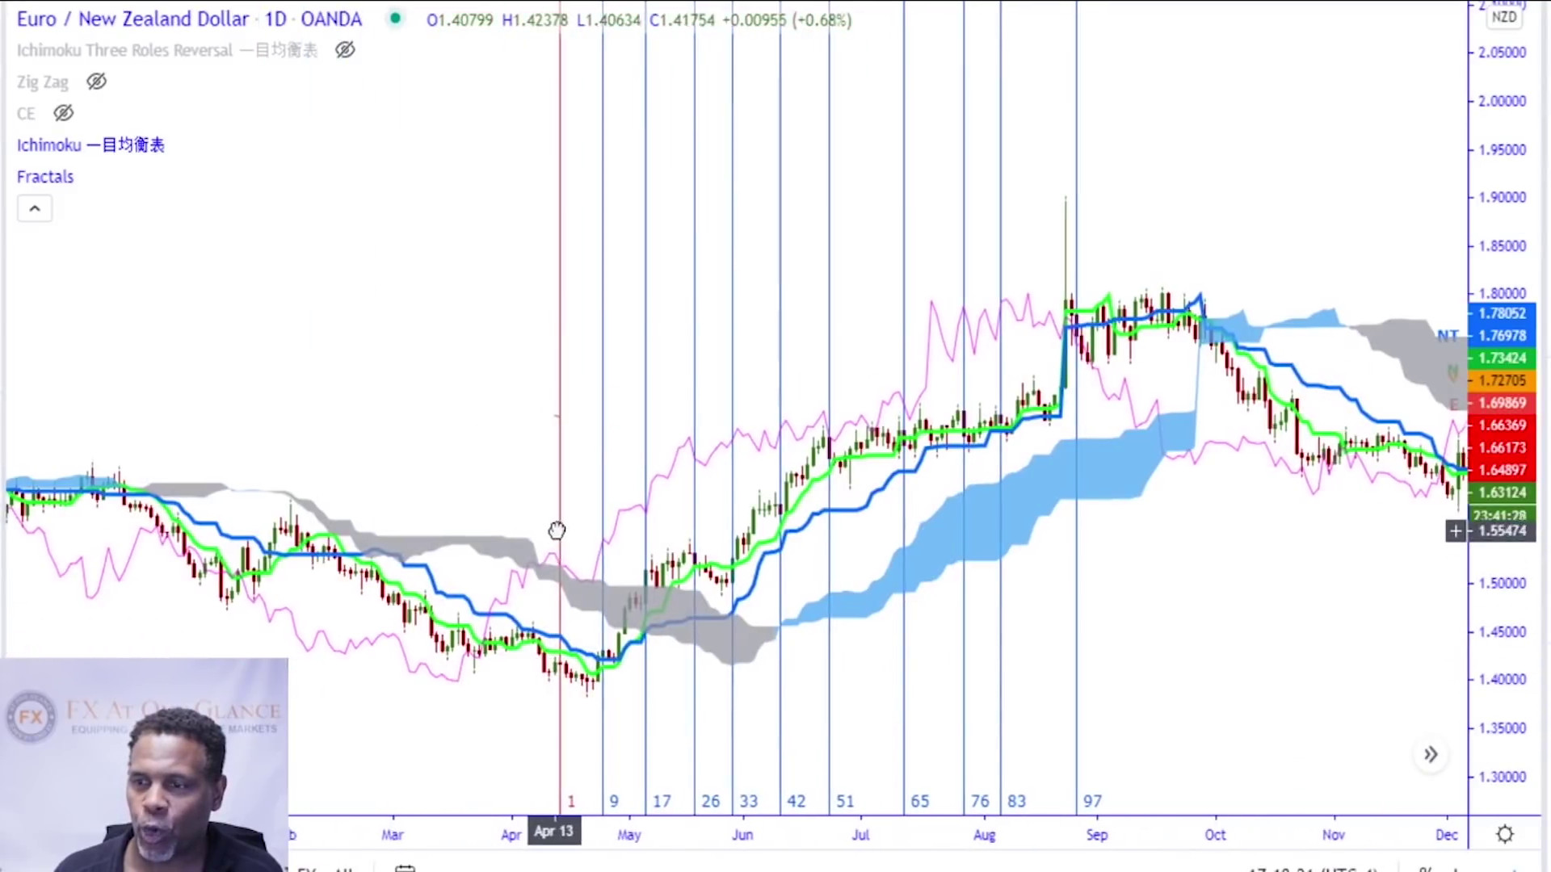
{"action": "left_click_drag", "start_coordinate": [557, 530], "coordinate": [609, 543]}
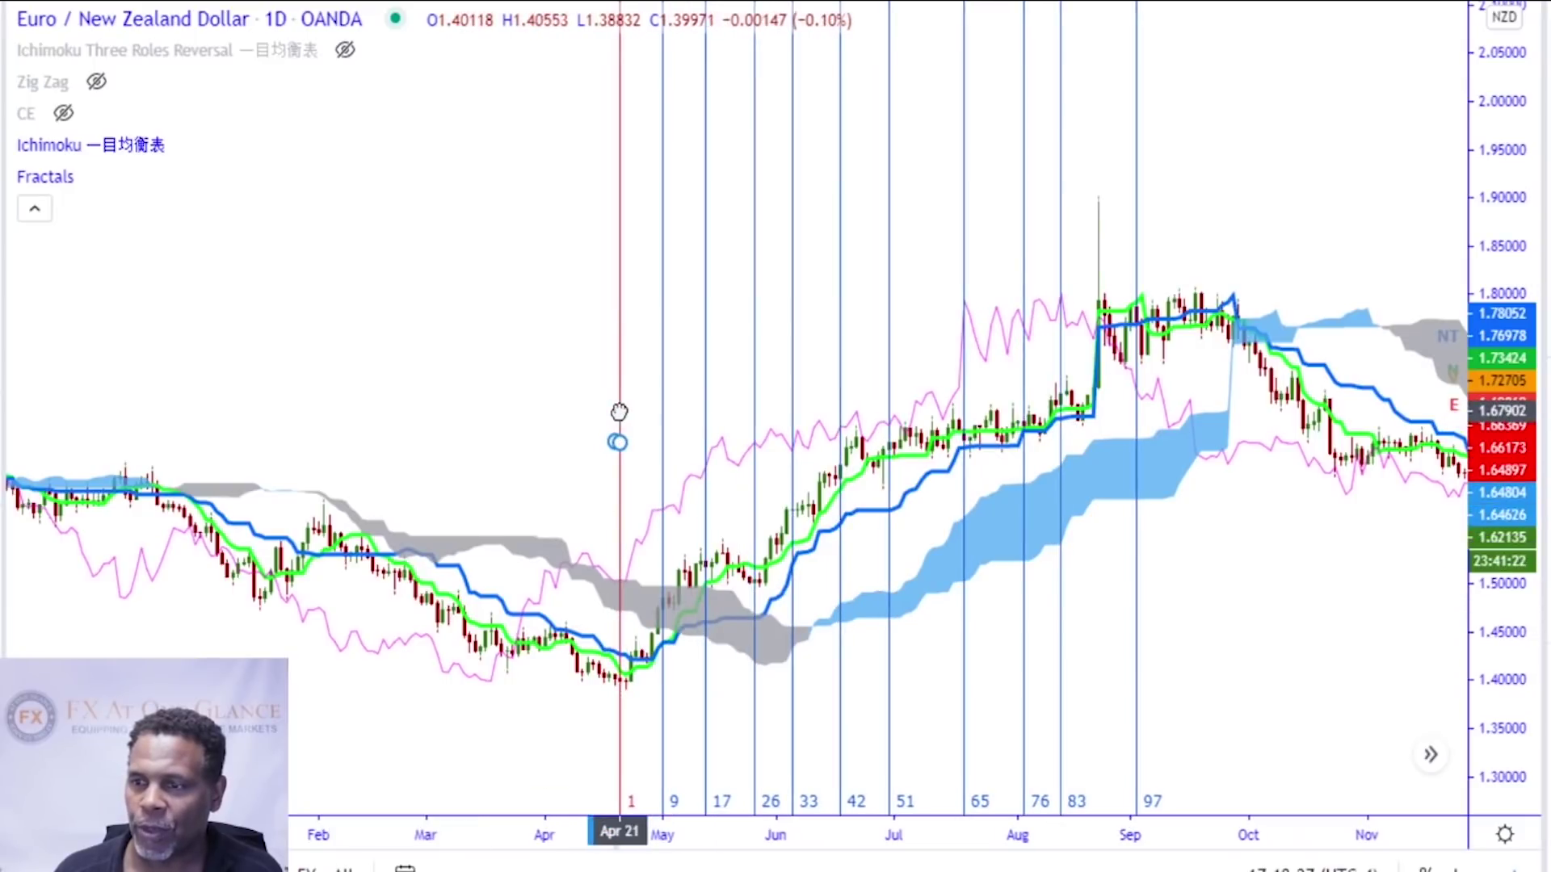
{"action": "scroll", "coordinate": [614, 588], "scroll_direction": "up", "scroll_amount": 2}
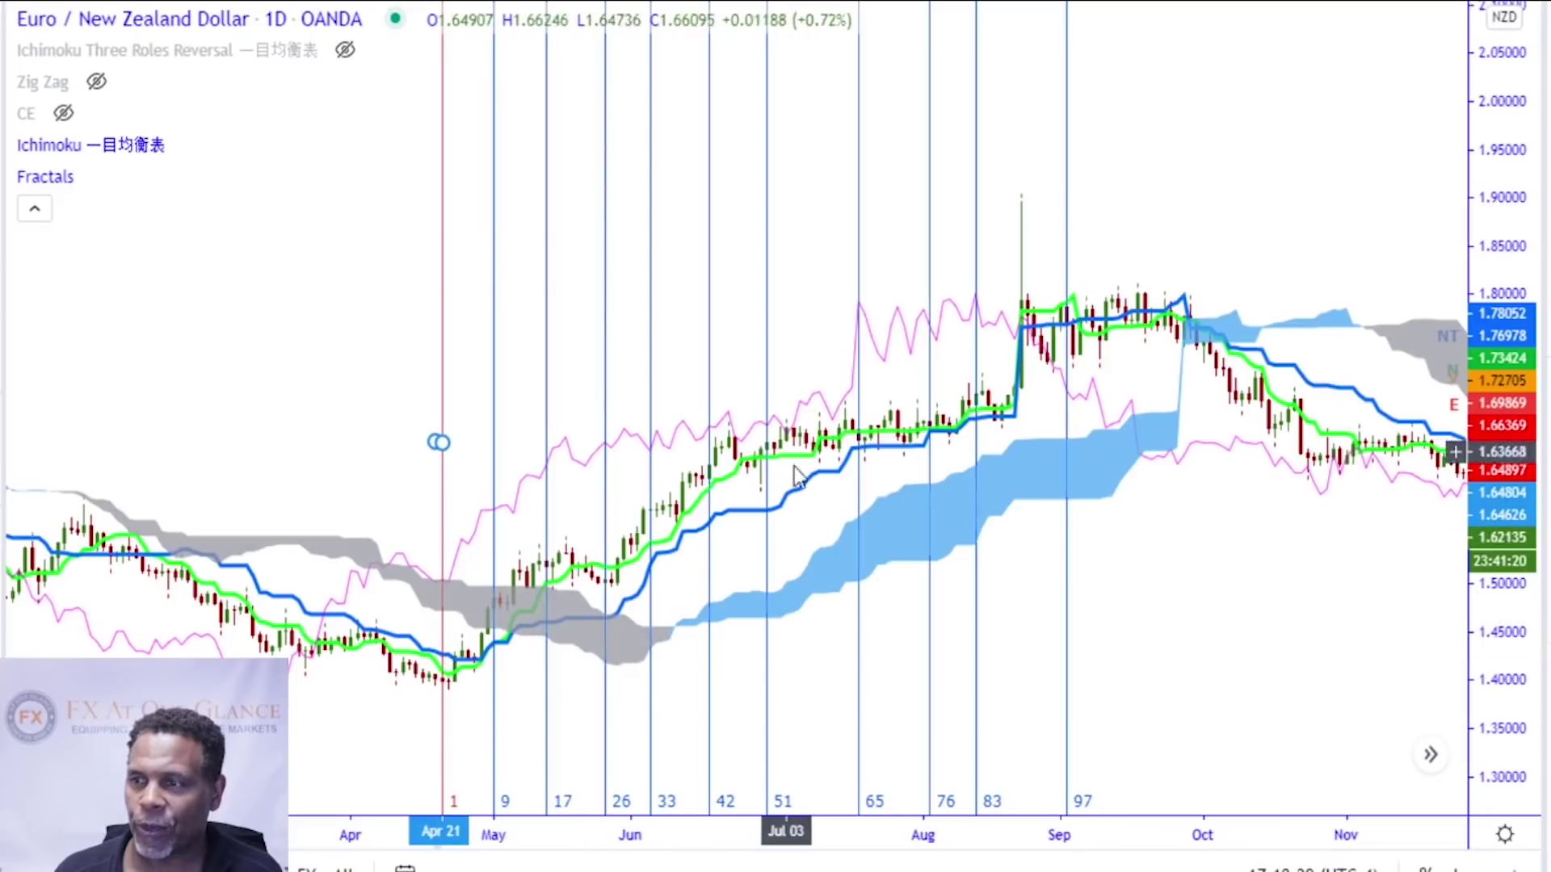
{"action": "scroll", "coordinate": [679, 578], "scroll_direction": "up", "scroll_amount": 2}
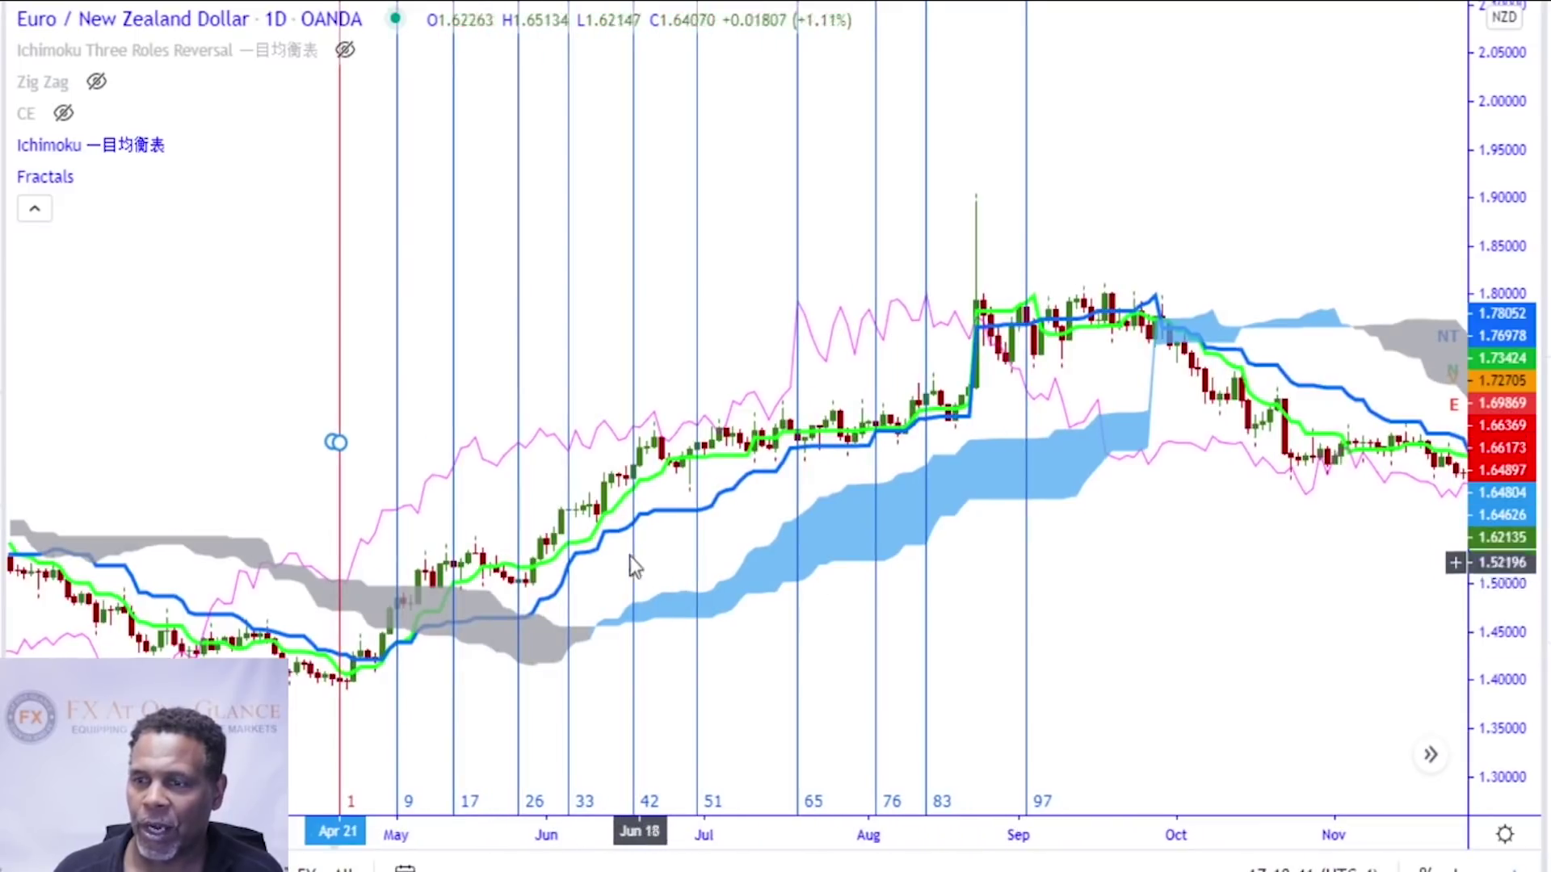